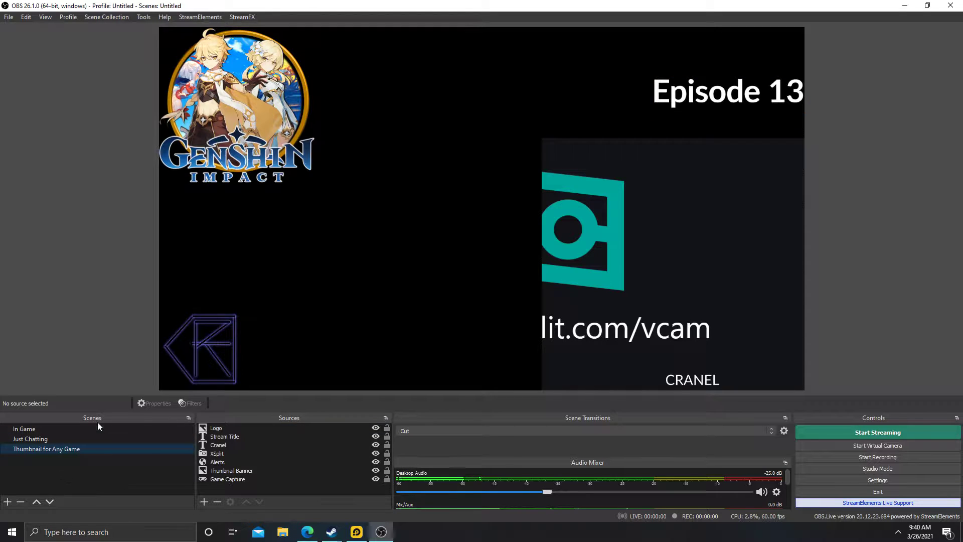
Look through the In Game, Just Chatting and Thumbnail for Any Game scenes to compare their layouts.
click(37, 429)
click(37, 438)
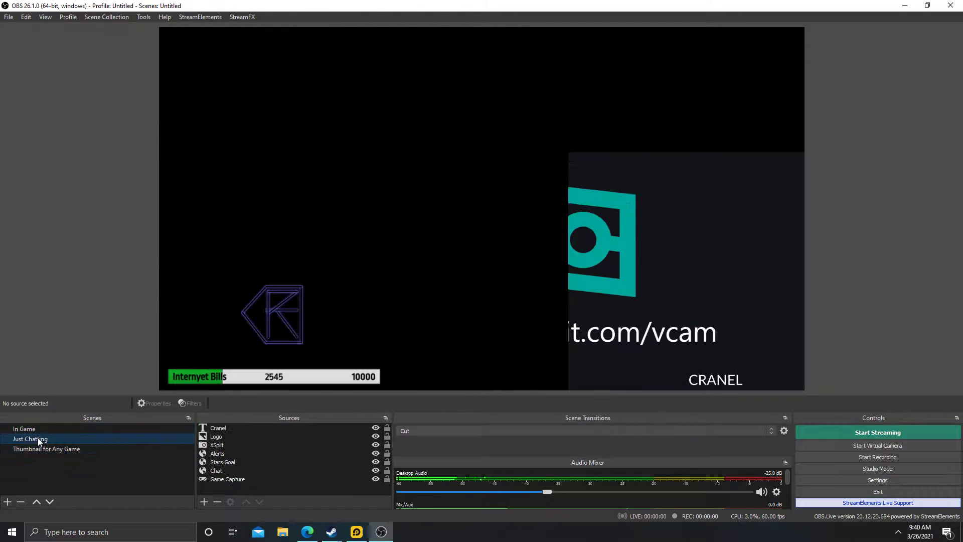
click(39, 446)
click(36, 439)
click(35, 430)
click(36, 439)
click(39, 450)
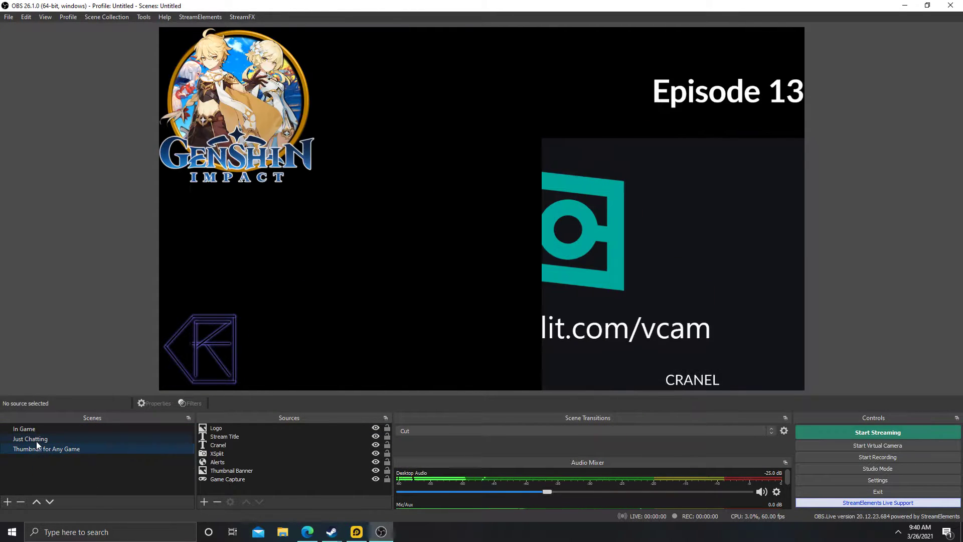
click(26, 431)
click(31, 441)
click(35, 447)
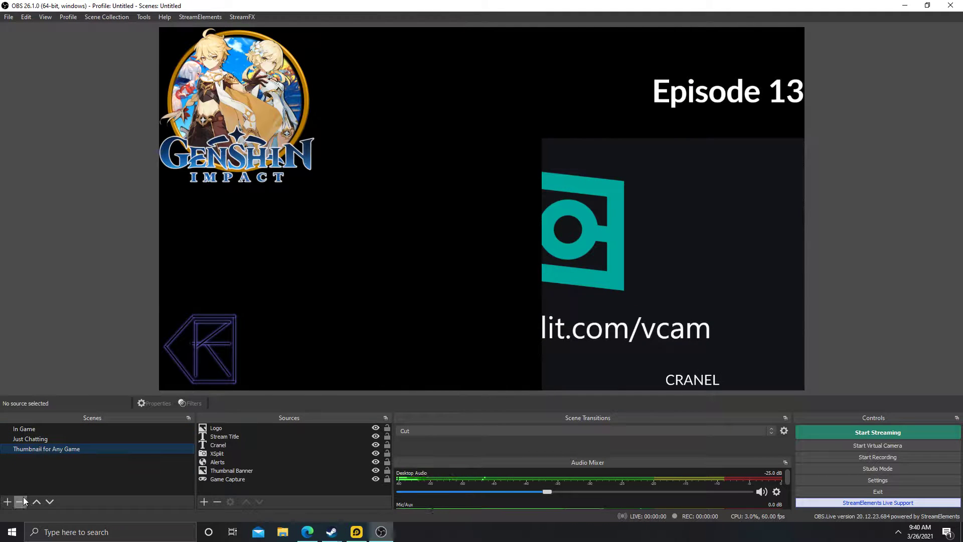
Add a new scene named Start.
click(7, 502)
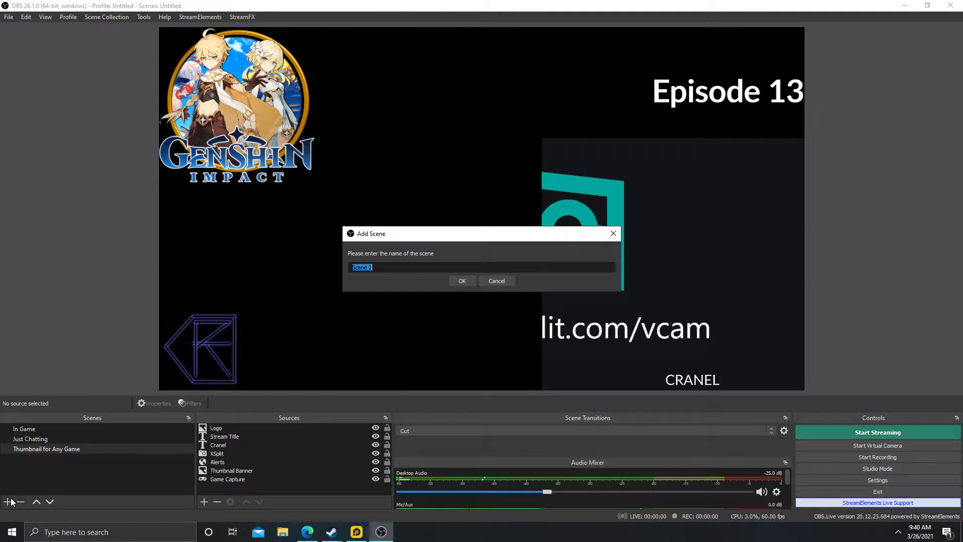
click(496, 281)
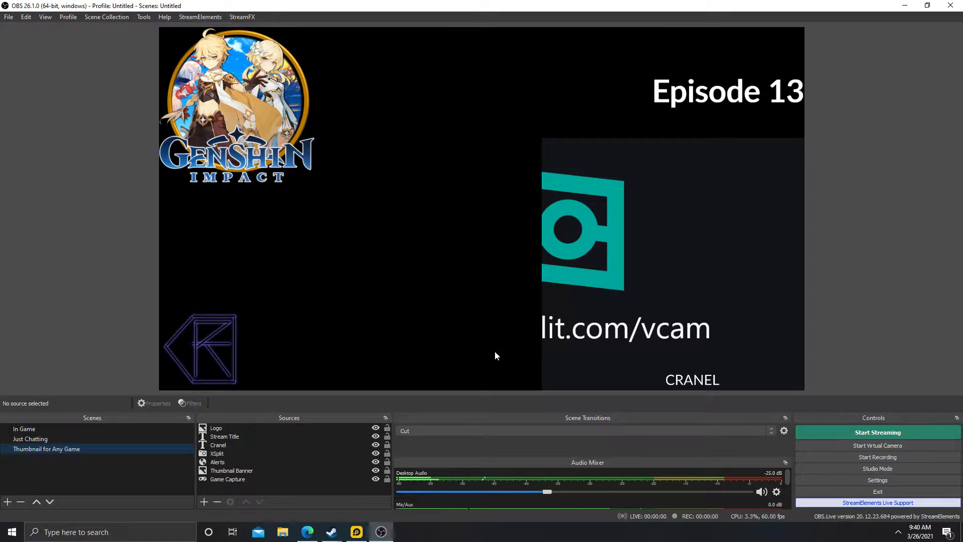
click(8, 502)
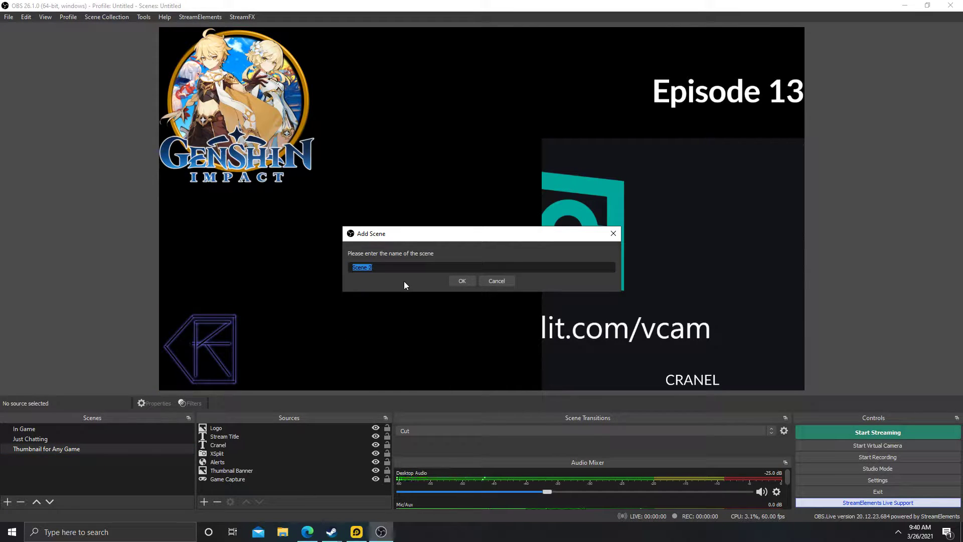
text(In Game)
key(BackSpace)
key(BackSpace)
key(BackSpace)
key(BackSpace)
key(BackSpace)
key(BackSpace)
key(BackSpace)
text(Start)
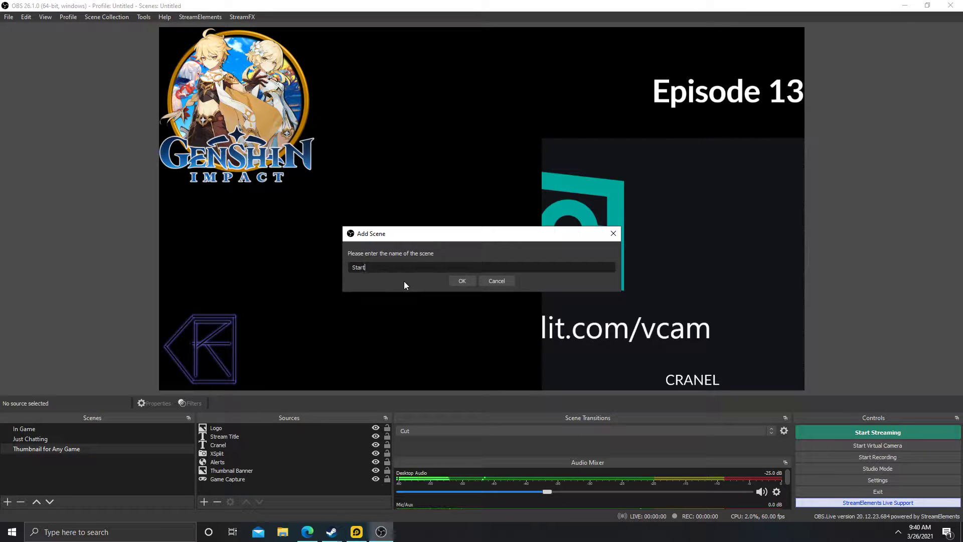
click(458, 281)
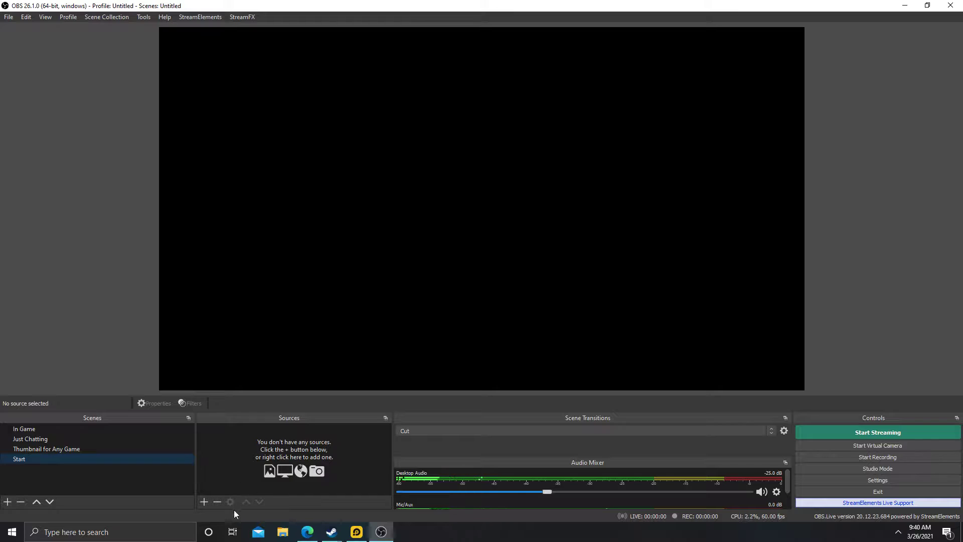
Add the existing Game Capture source to the Start scene.
click(204, 501)
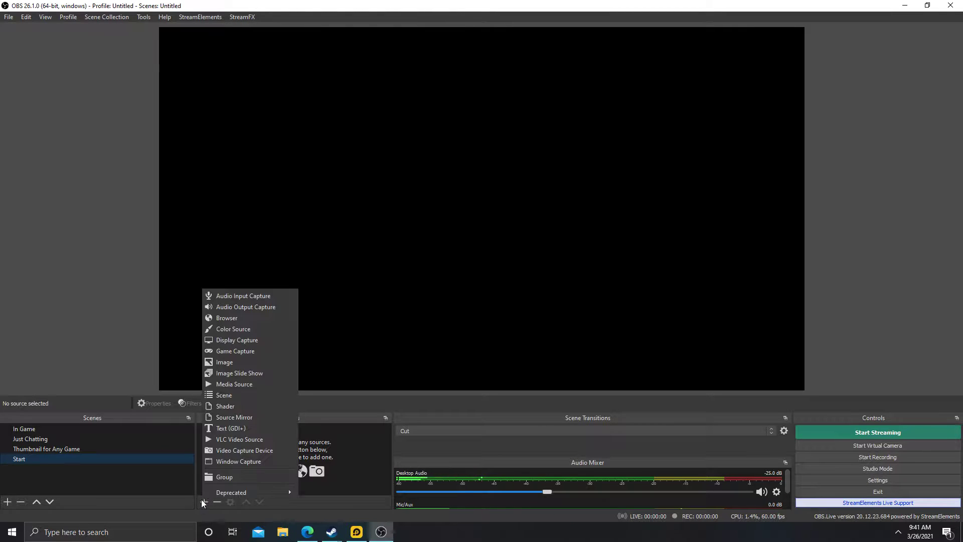
click(245, 350)
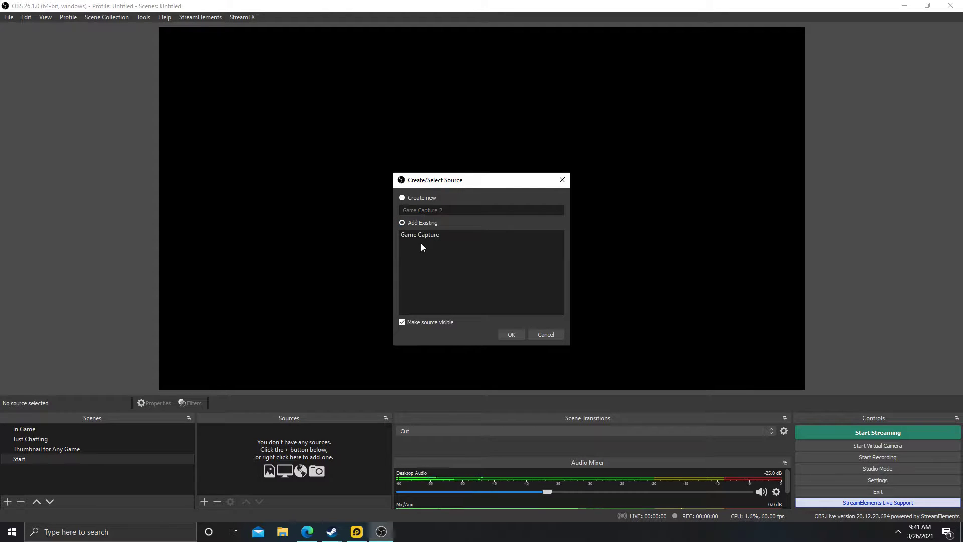
click(421, 237)
click(520, 334)
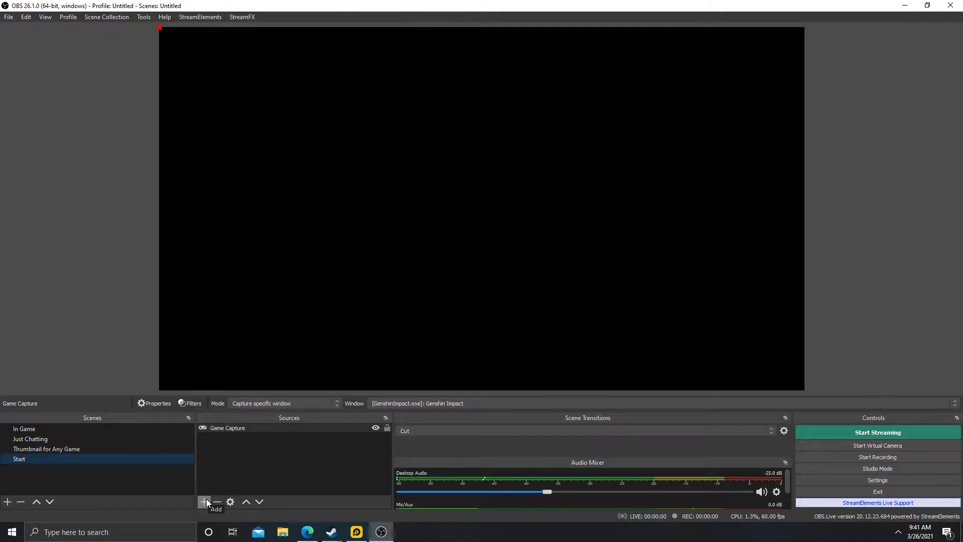
Add a new scene named BRB and compare it with the Start scene.
click(8, 501)
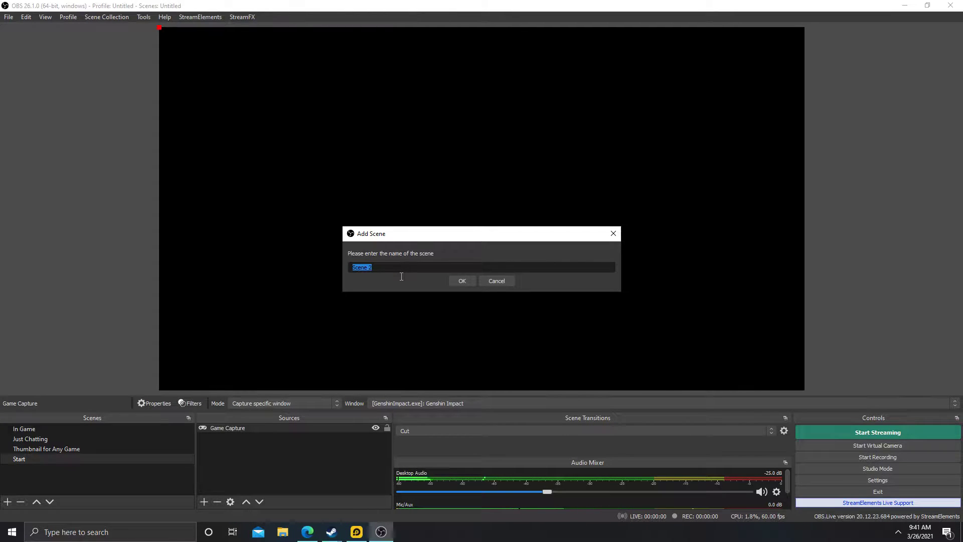
key(BackSpace)
text(BRB)
click(462, 281)
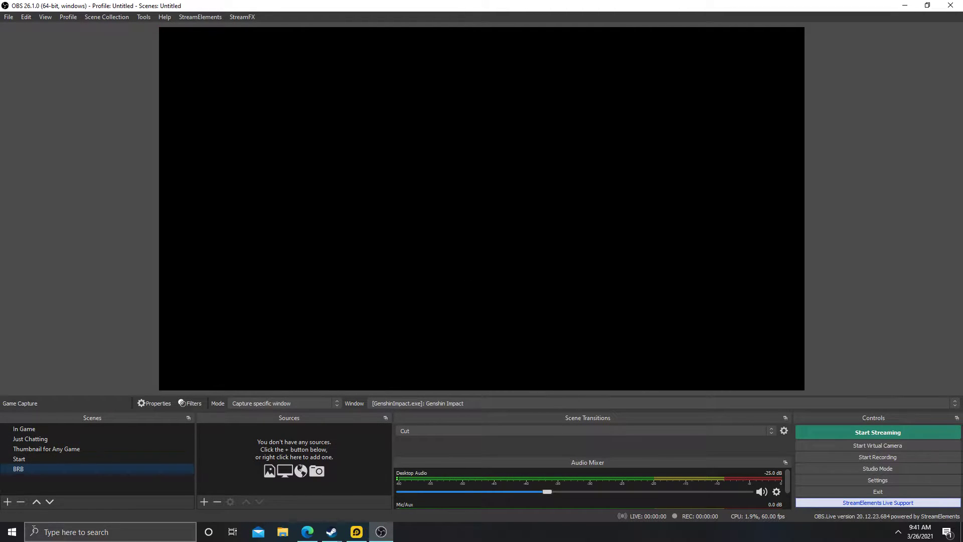
click(25, 461)
click(31, 467)
click(32, 460)
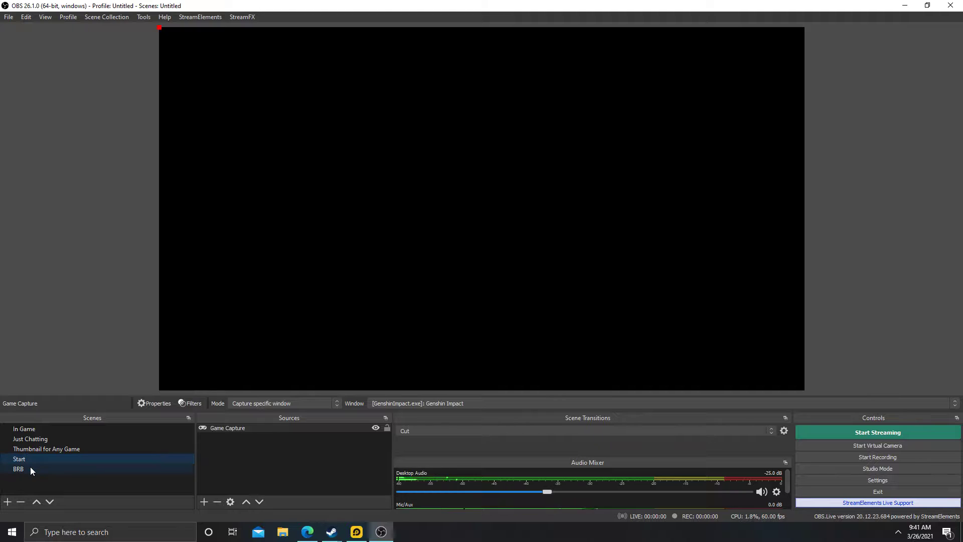
Add a new image source named Wallpaper to the BRB scene without choosing an image file.
click(24, 467)
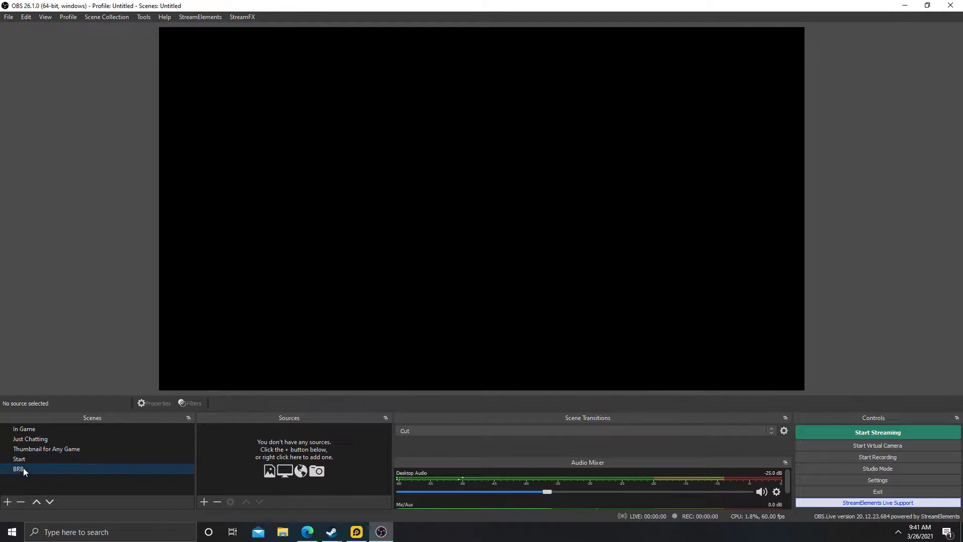
click(205, 502)
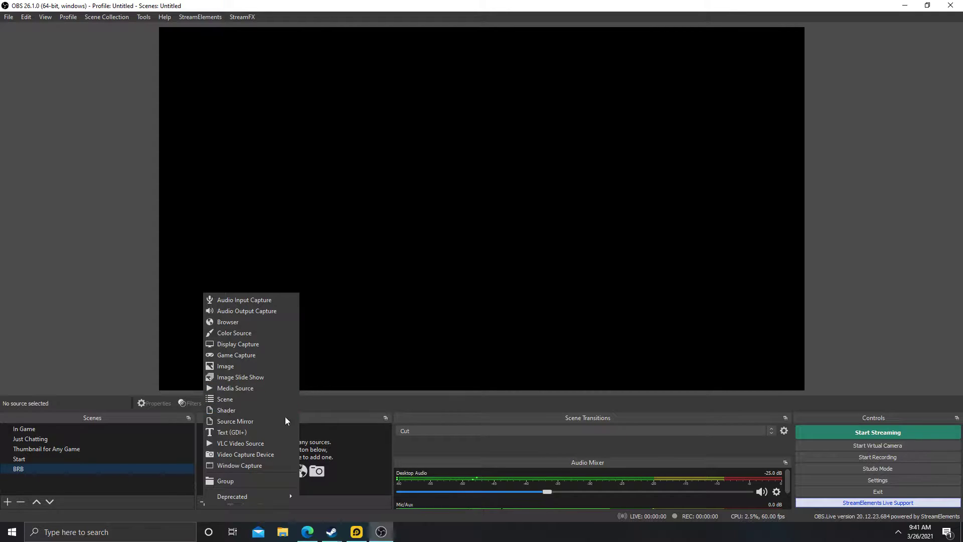
click(251, 366)
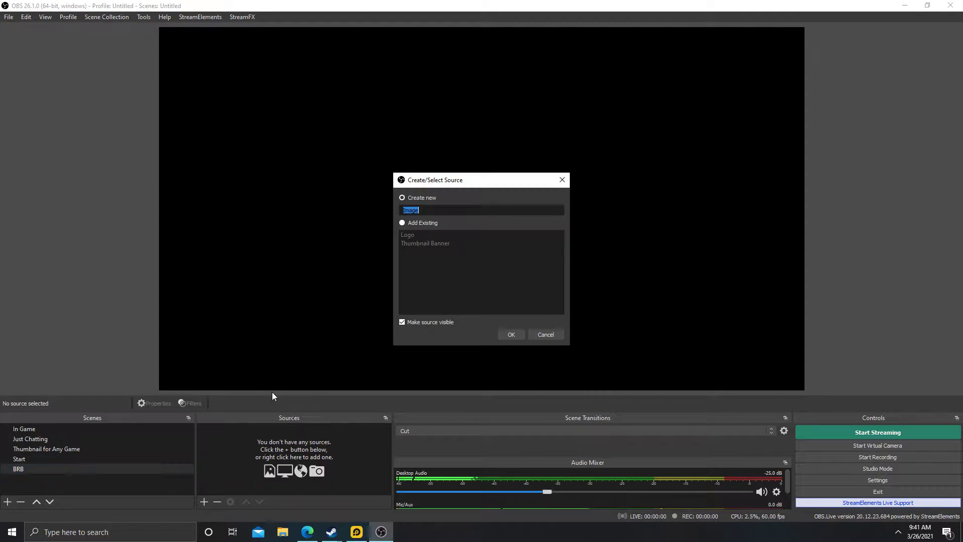
click(402, 224)
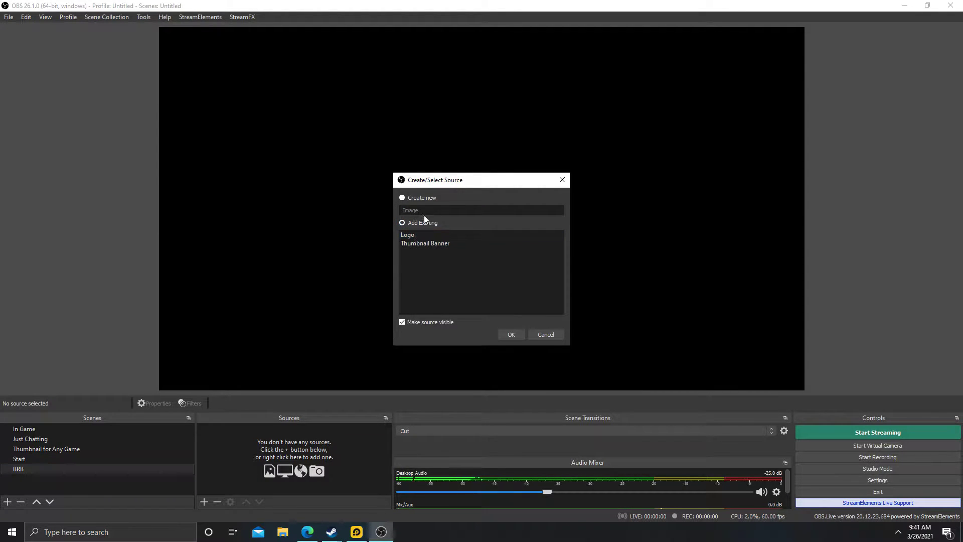
click(414, 199)
double_click(410, 209)
text(Wa)
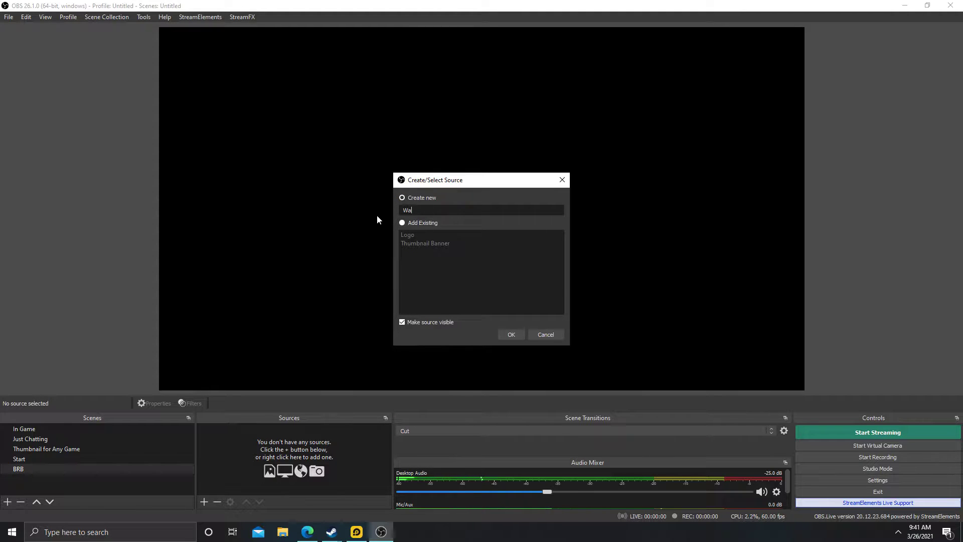
text(llpaper)
click(516, 338)
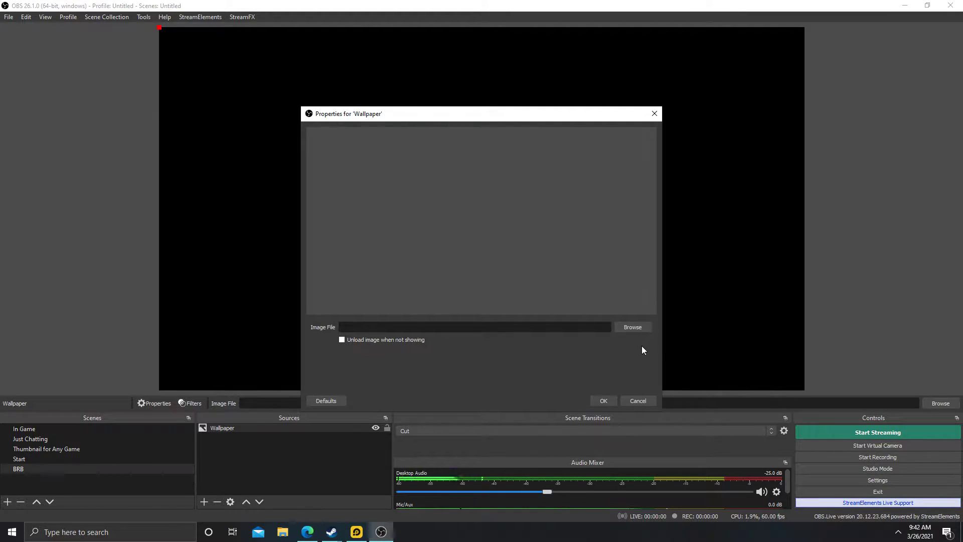
click(637, 402)
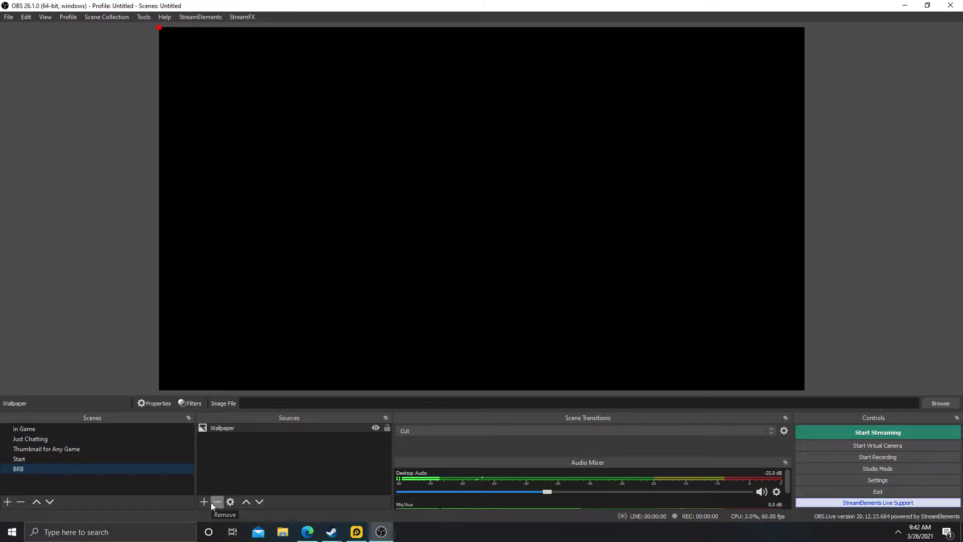
Add a new browser source named Be Right Back to the BRB scene and select its default URL for replacement.
click(203, 502)
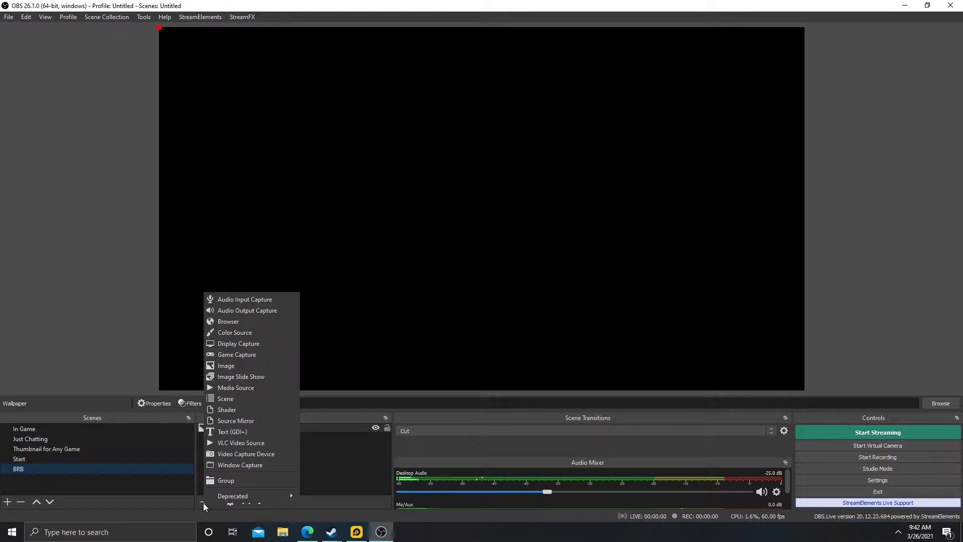
click(243, 322)
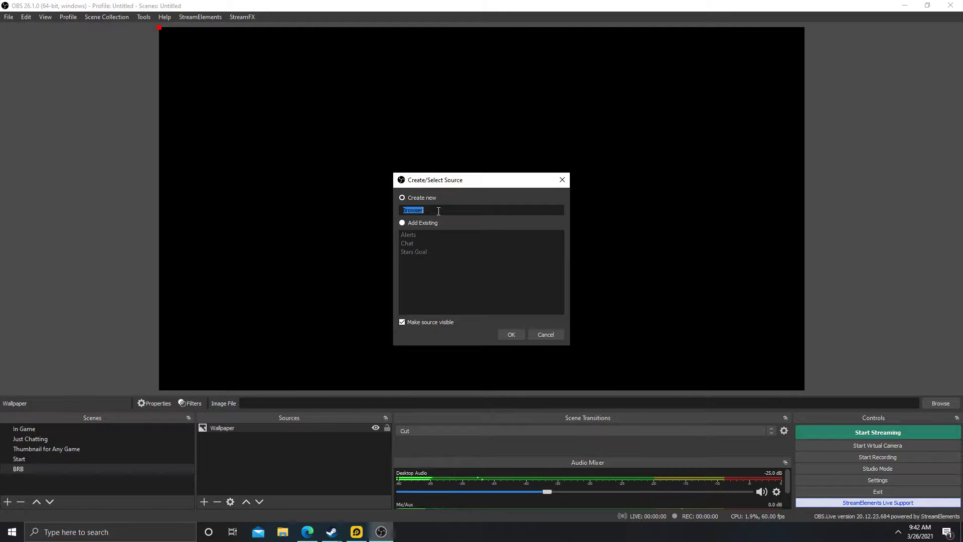
text(Be Right Back)
click(517, 335)
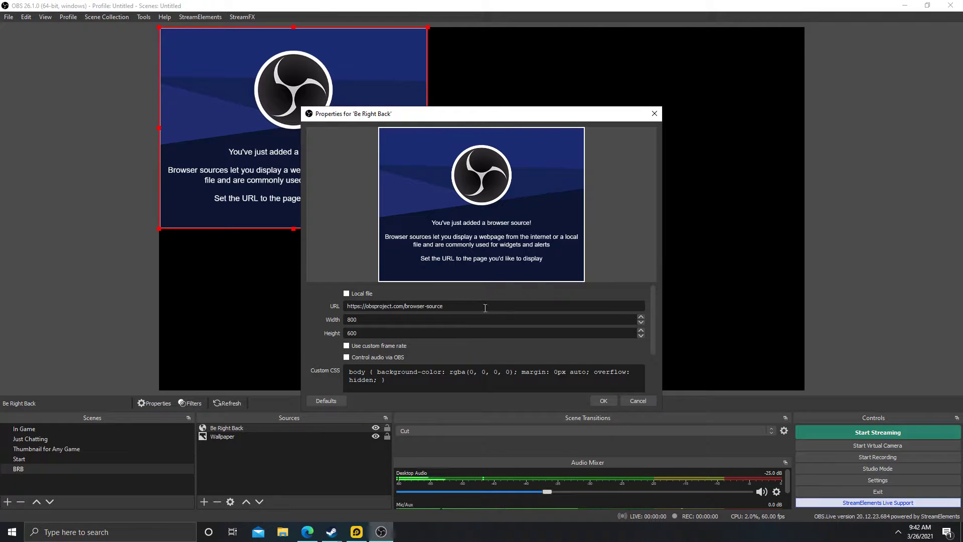
drag(484, 305, 257, 296)
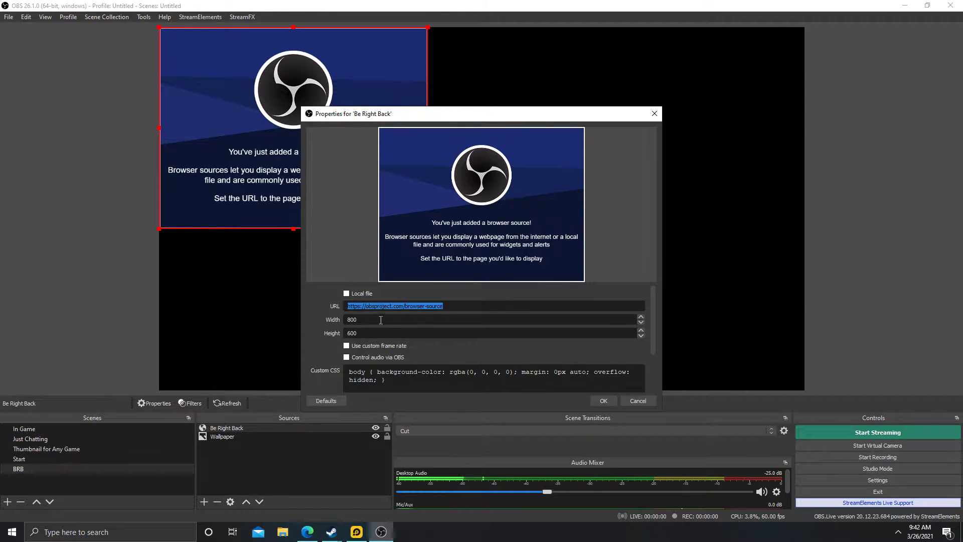
Switch to the Edge browser and open a new tab.
click(308, 532)
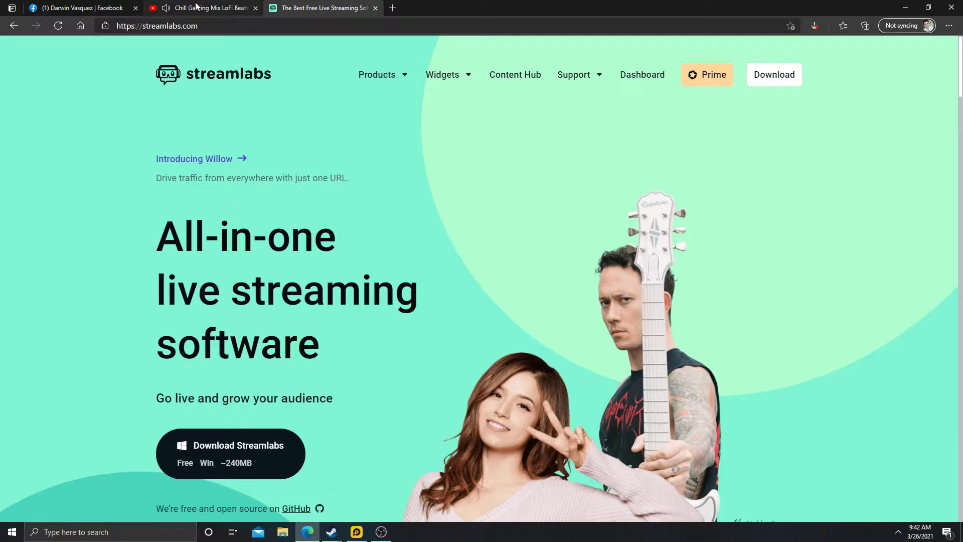
click(393, 8)
text(streamelemet)
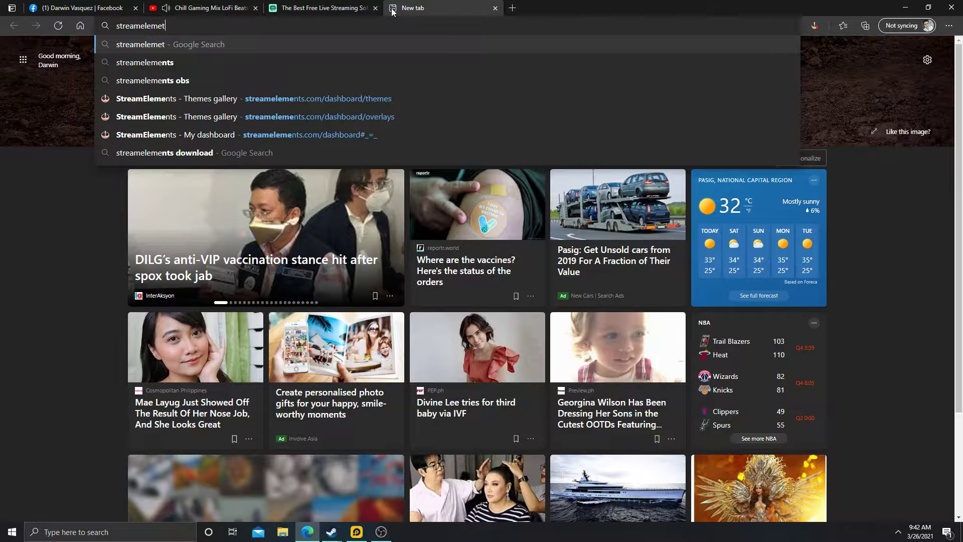
key(BackSpace)
text(nts)
key(ctrl+a)
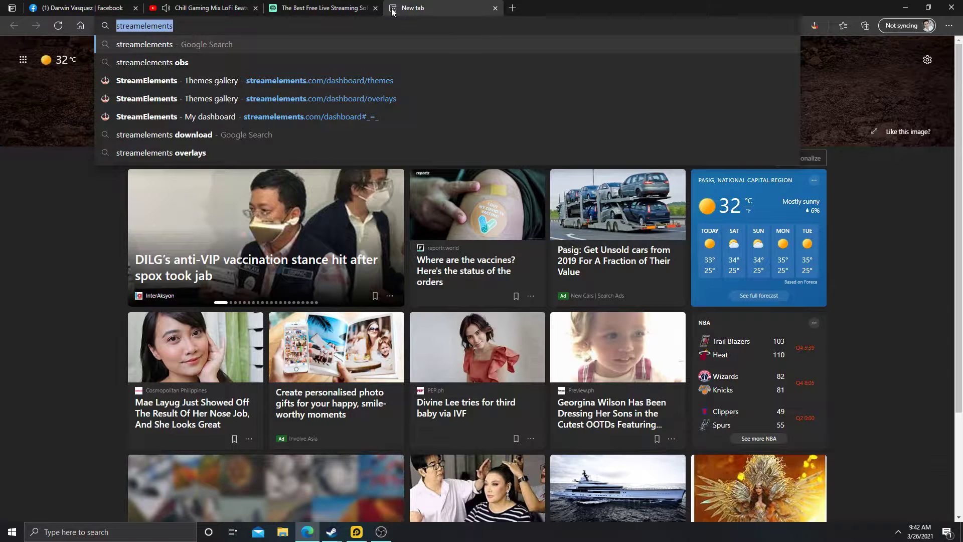
key(ctrl+s)
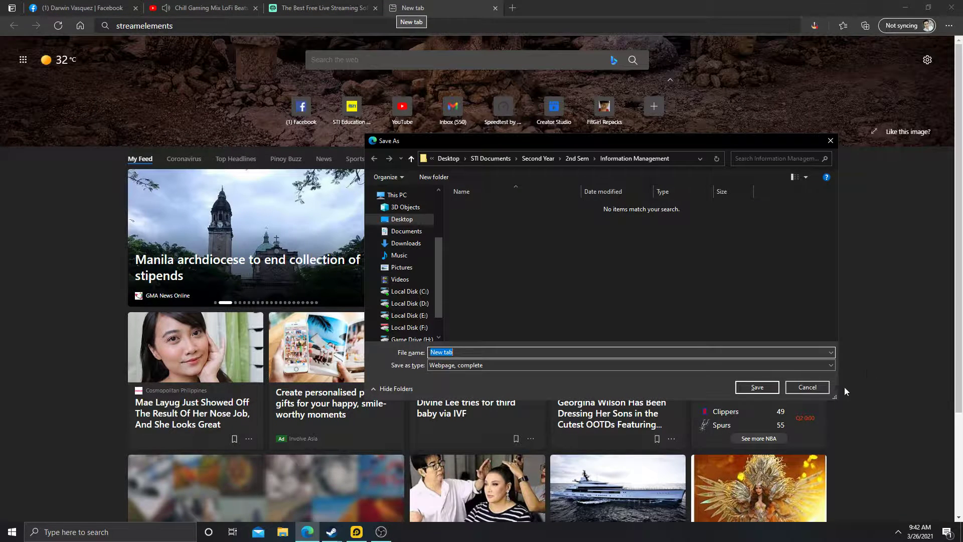
click(807, 387)
Go to the StreamElements themes gallery at streamelements.com/dashboard/themes.
click(254, 26)
text(s)
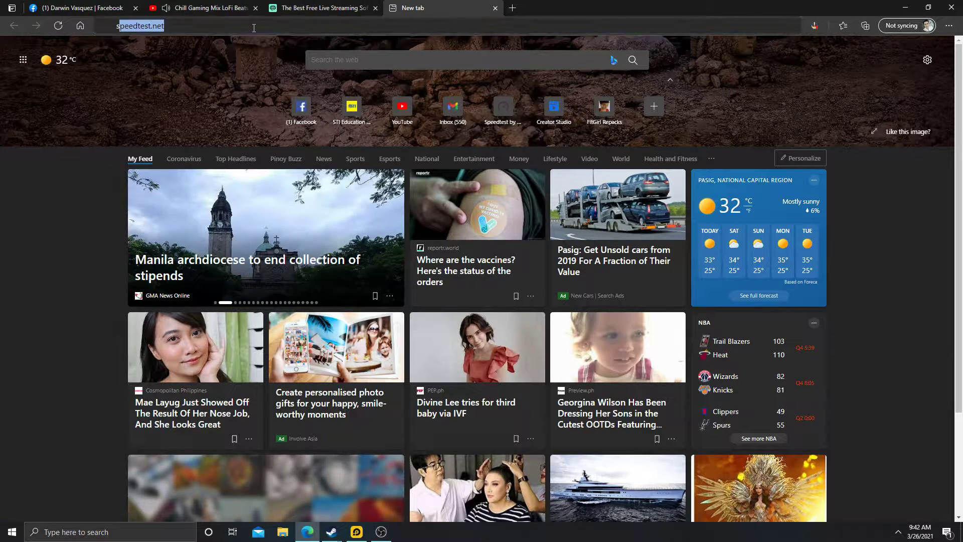
text(treameleme)
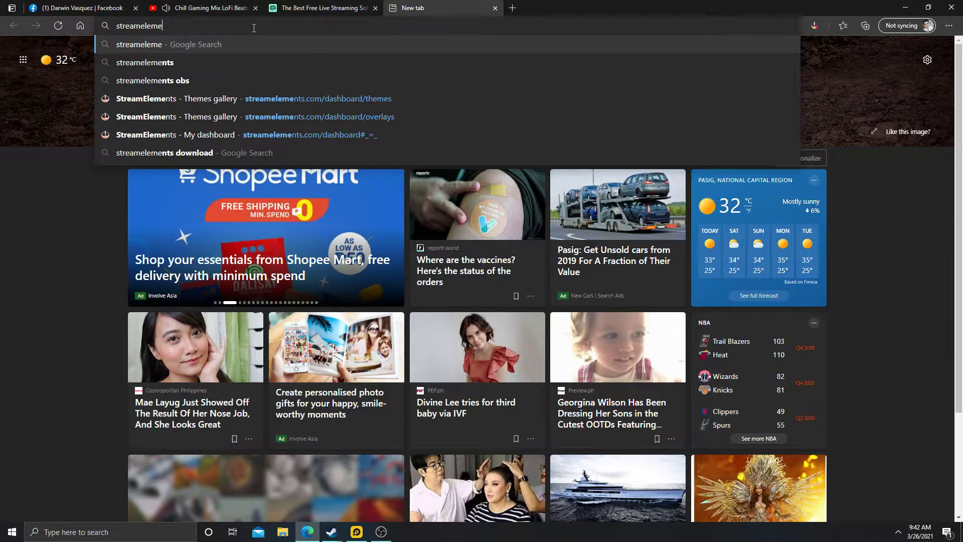
key(Down)
key(Down)
key(Down)
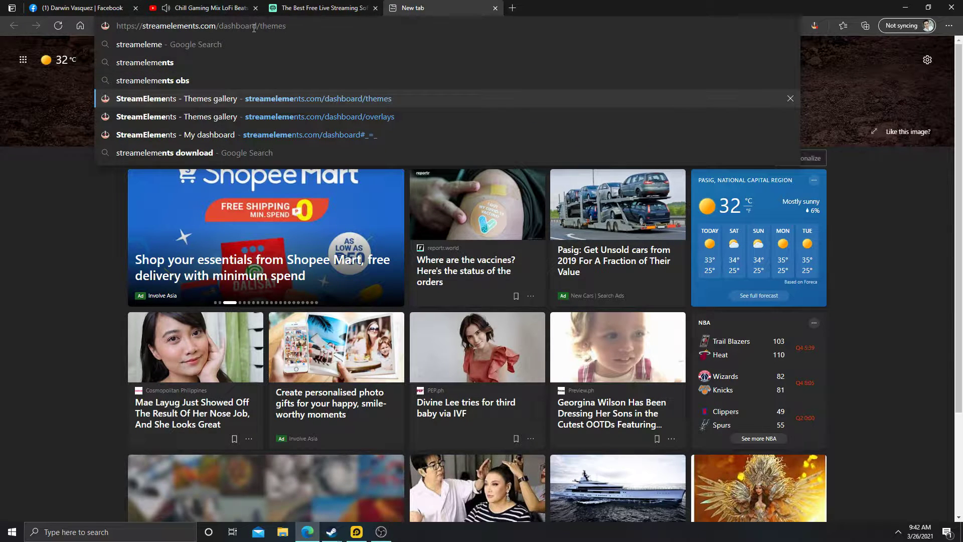
key(Return)
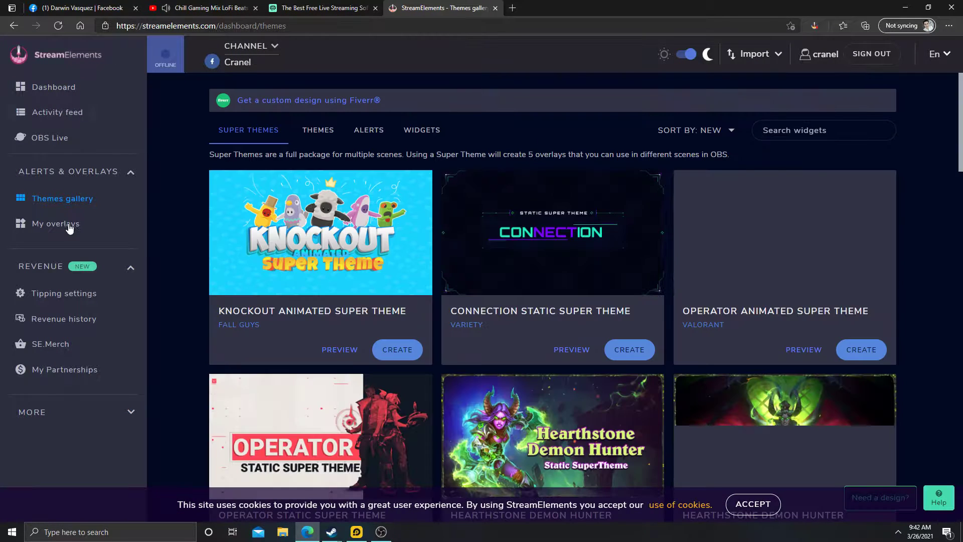
Browse the super themes in the gallery and open the My overlays page.
scroll(637, 271, down, 9)
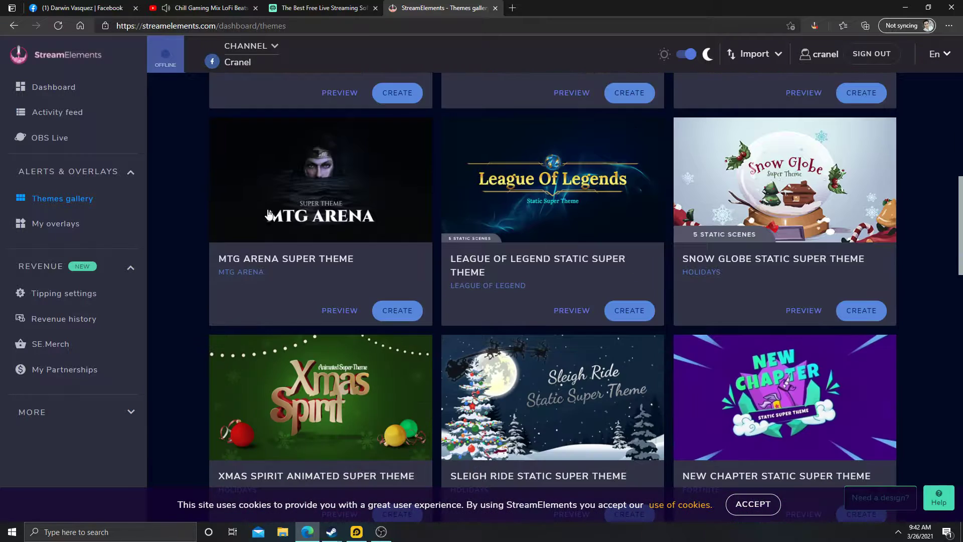
scroll(268, 215, up, 5)
click(82, 224)
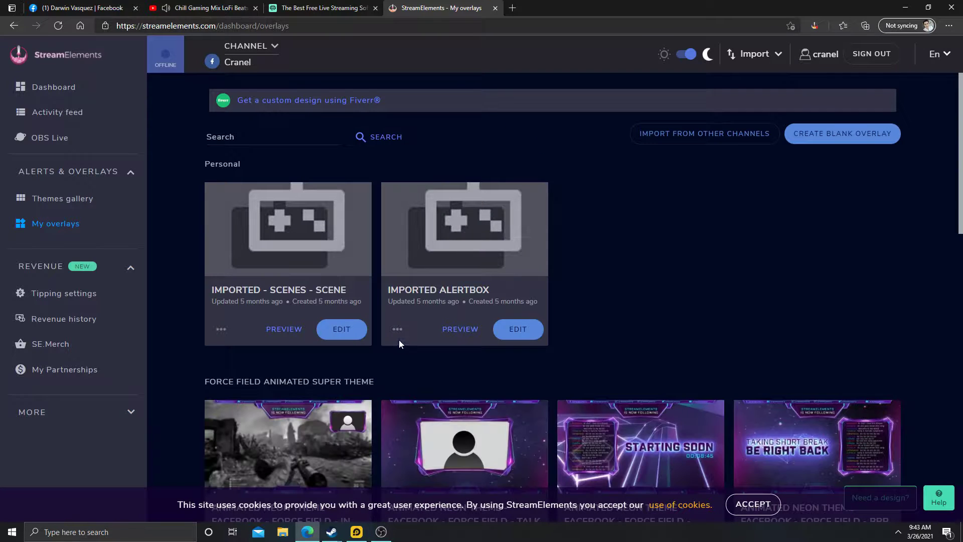
Open the Cranel Blue - Blue Flare BRB Scene overlay in the editor and copy its overlay URL.
scroll(328, 286, down, 4)
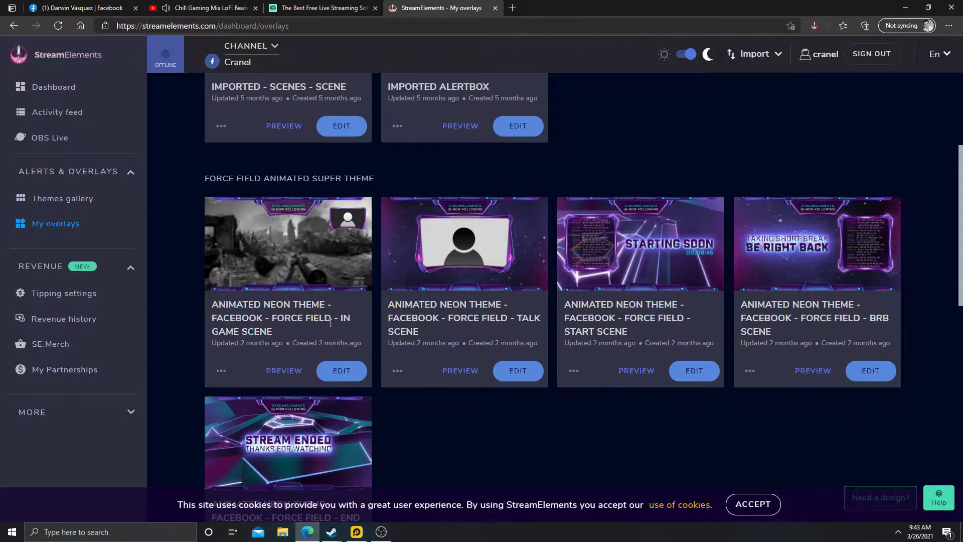
scroll(410, 356, down, 11)
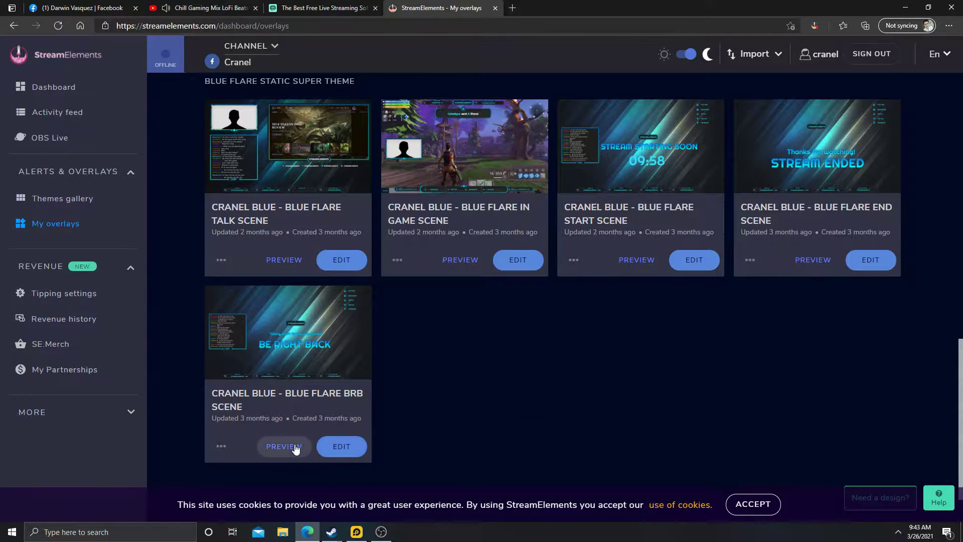
click(348, 449)
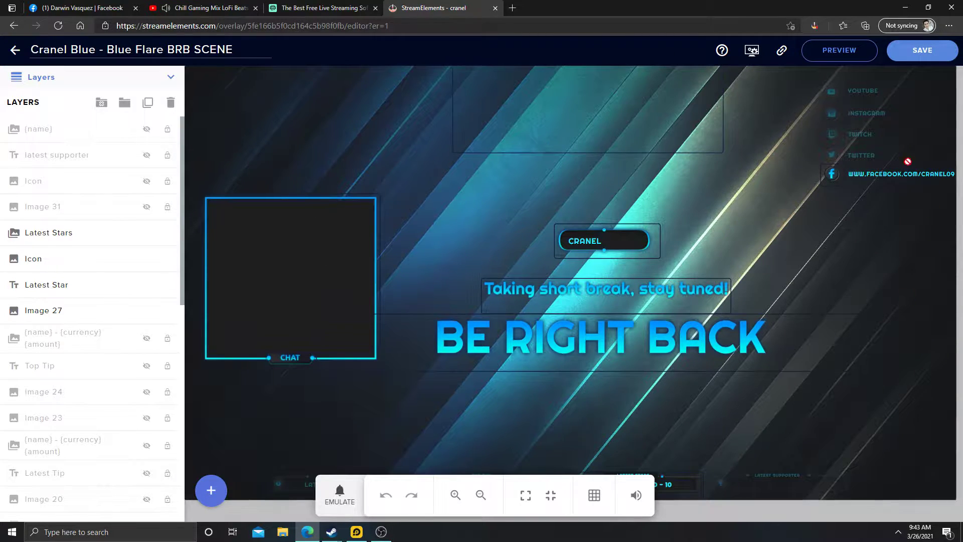
click(783, 55)
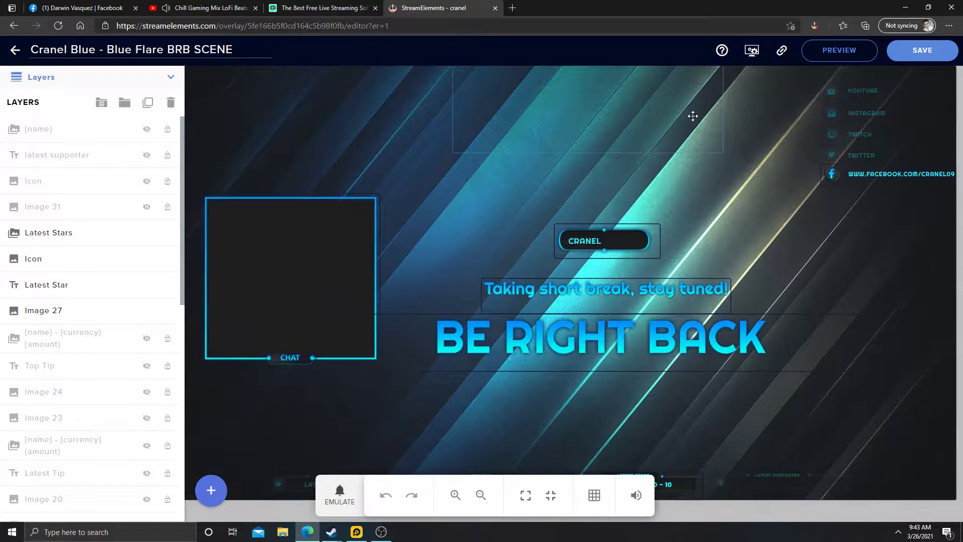
click(786, 51)
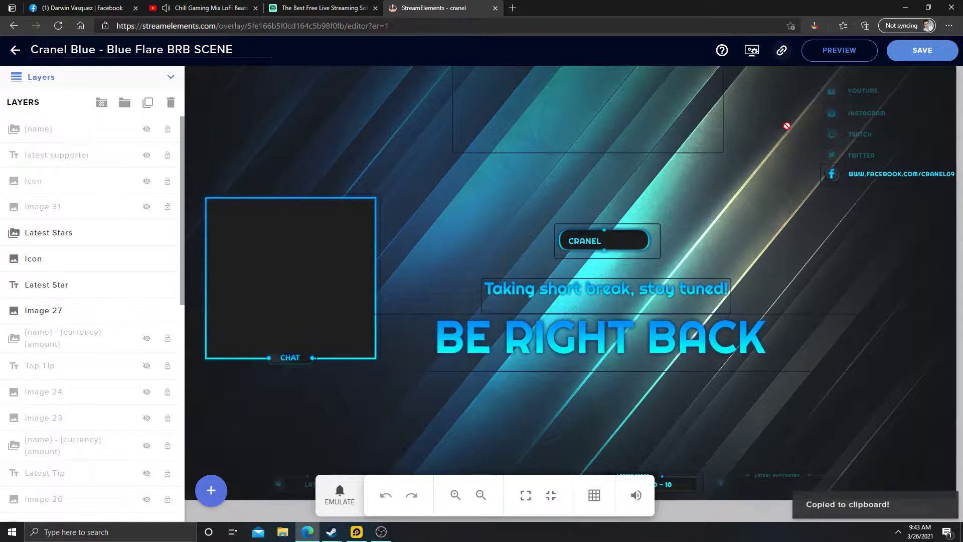
Switch to OBS, replace the Be Right Back source's URL with the copied overlay link containing its access token, and accept the properties.
key(alt+Tab)
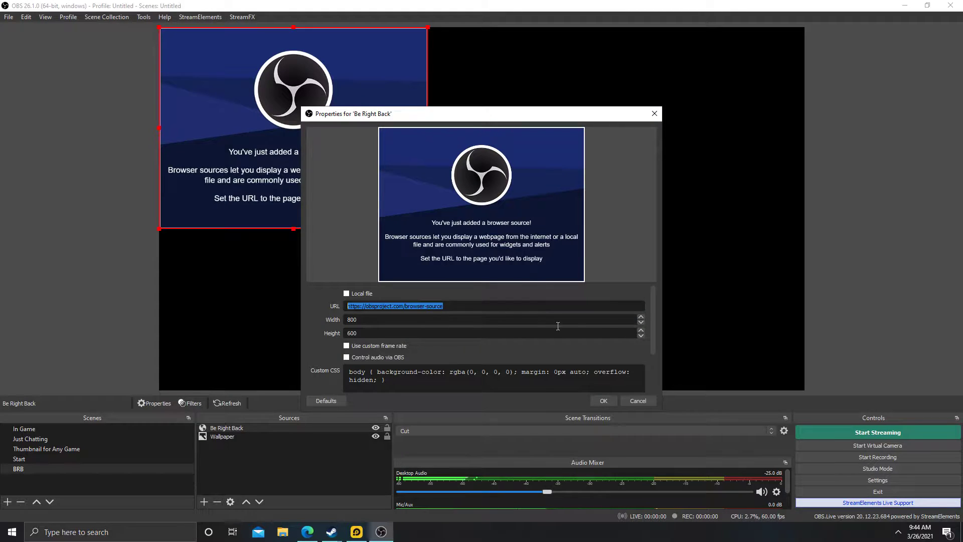
key(ctrl+v)
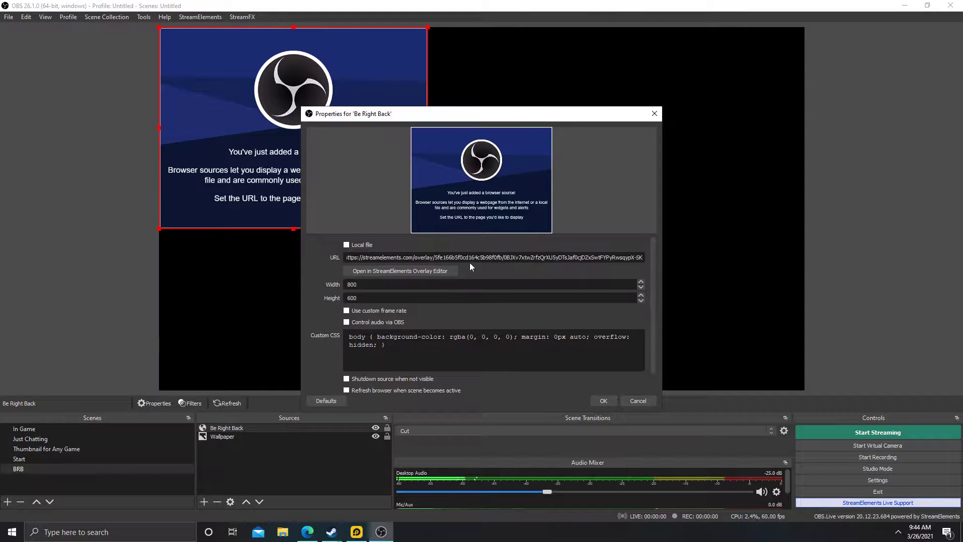
drag(350, 257, 652, 261)
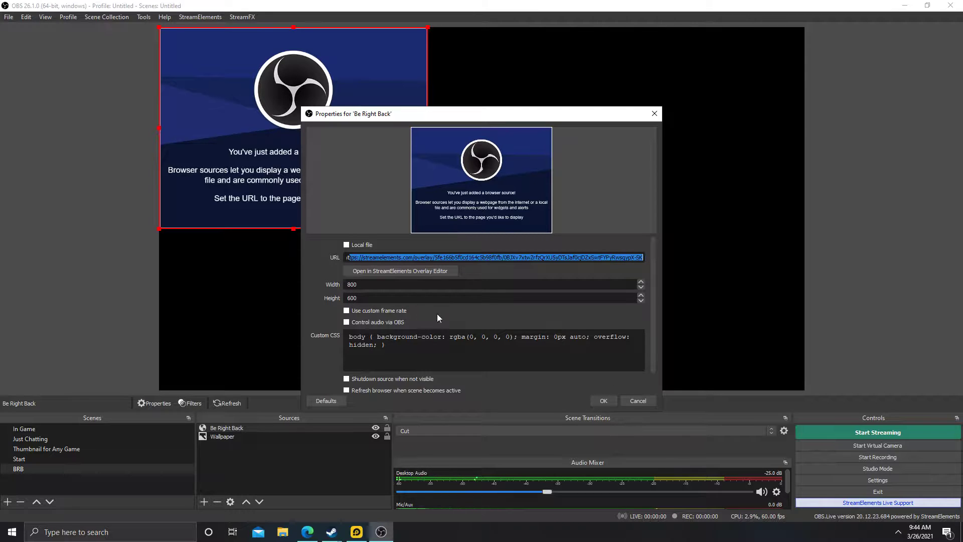
click(466, 318)
click(603, 401)
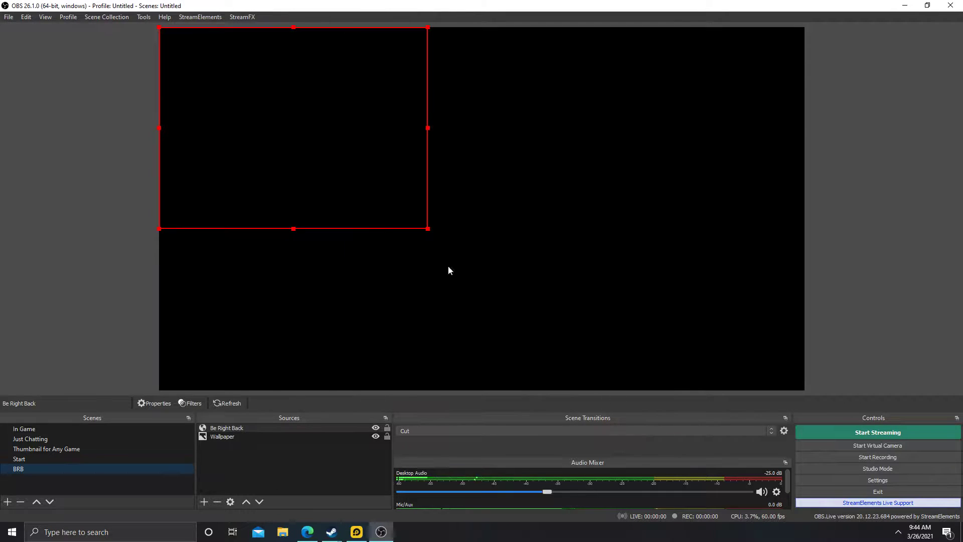
Enlarge the Be Right Back source on the canvas and set its browser width to 1920 and height to 1080.
drag(429, 229, 573, 183)
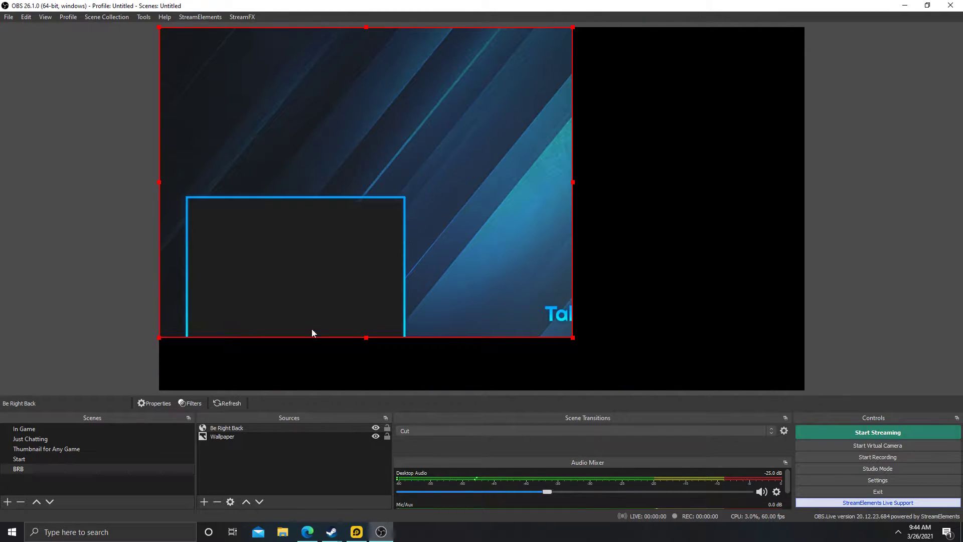
click(230, 501)
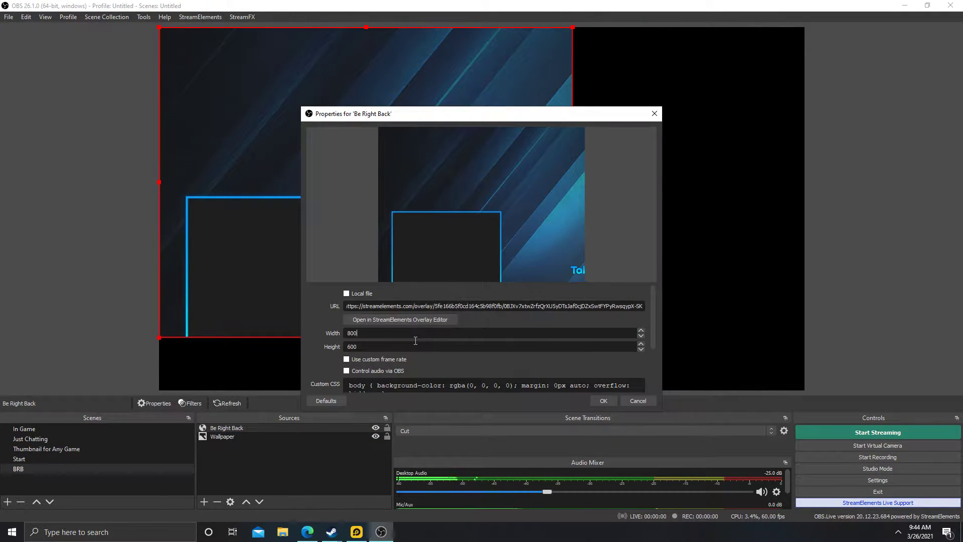
key(BackSpace)
key(BackSpace)
key(BackSpace)
text(198)
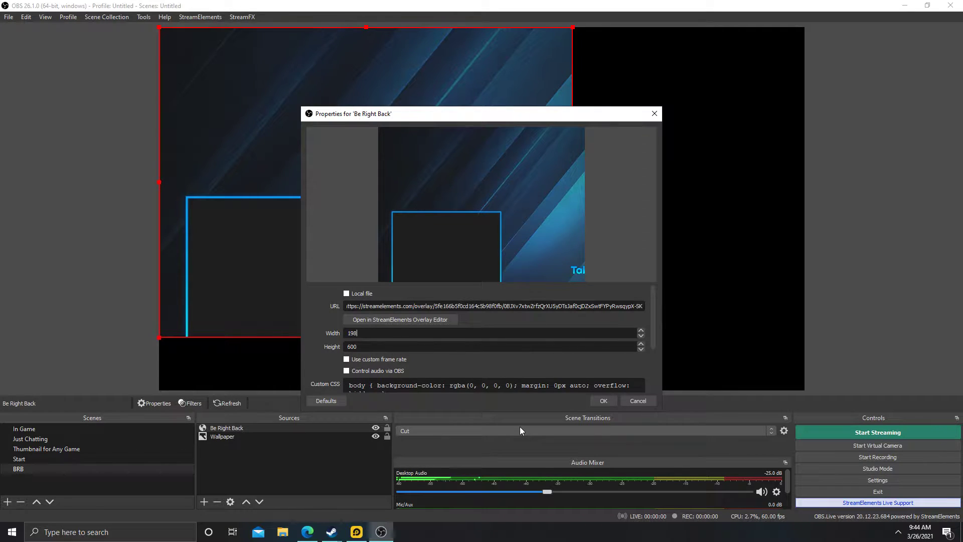
text(0)
key(Tab)
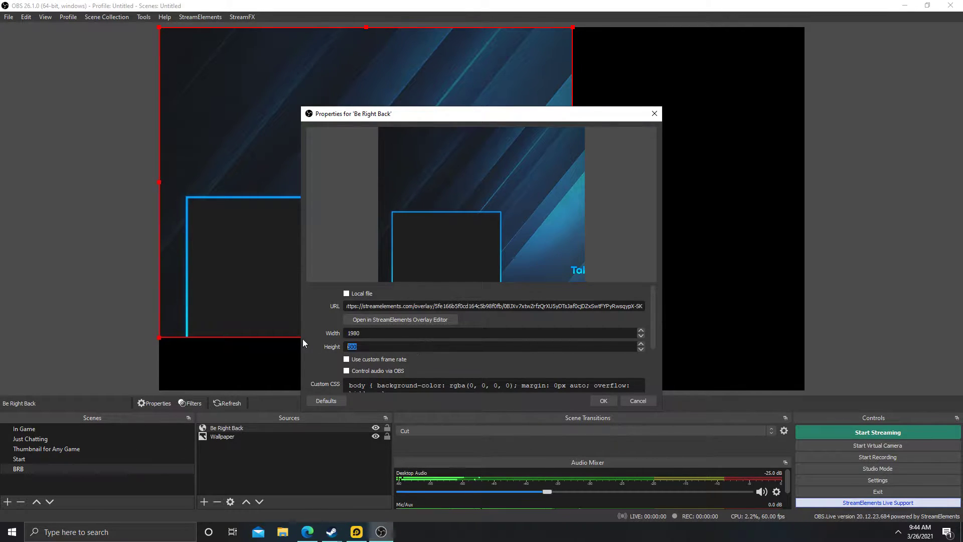
text(1080)
click(381, 334)
key(BackSpace)
key(BackSpace)
text(20)
click(612, 401)
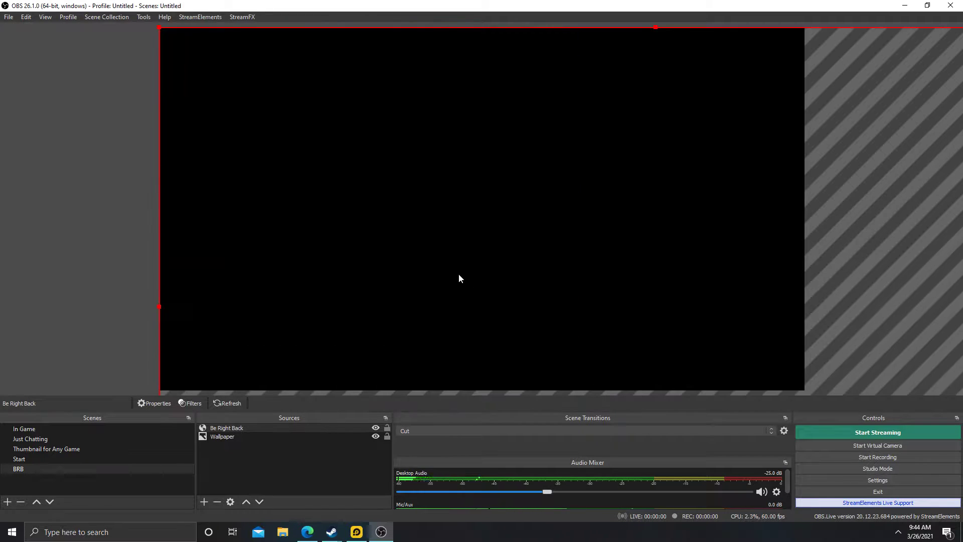
Scale the Be Right Back source to fill the whole canvas, then deselect it.
drag(162, 30, 309, 89)
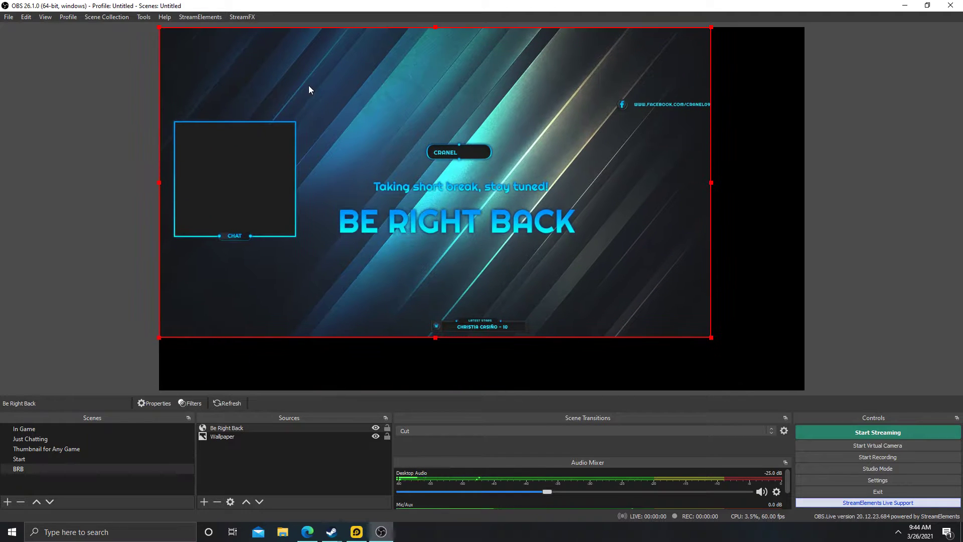
drag(712, 337, 805, 377)
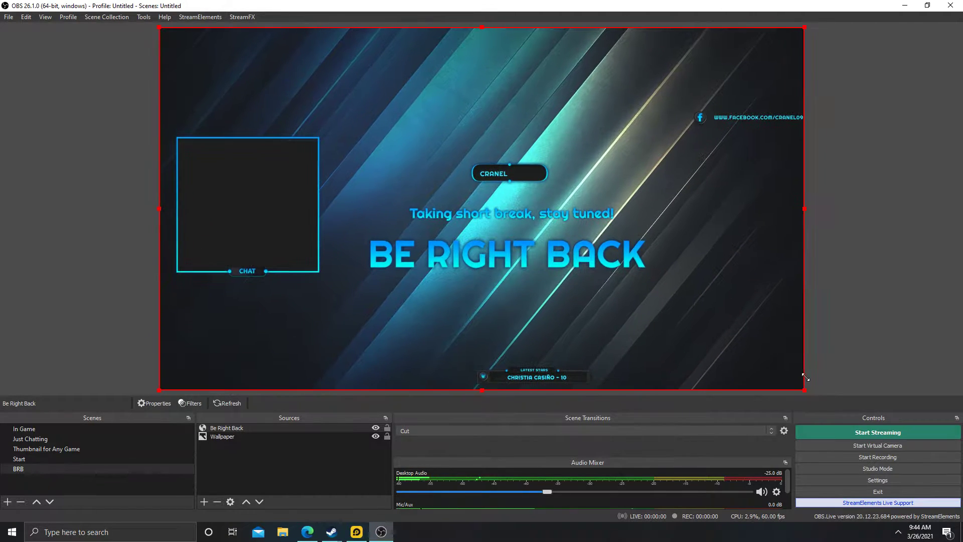
click(846, 371)
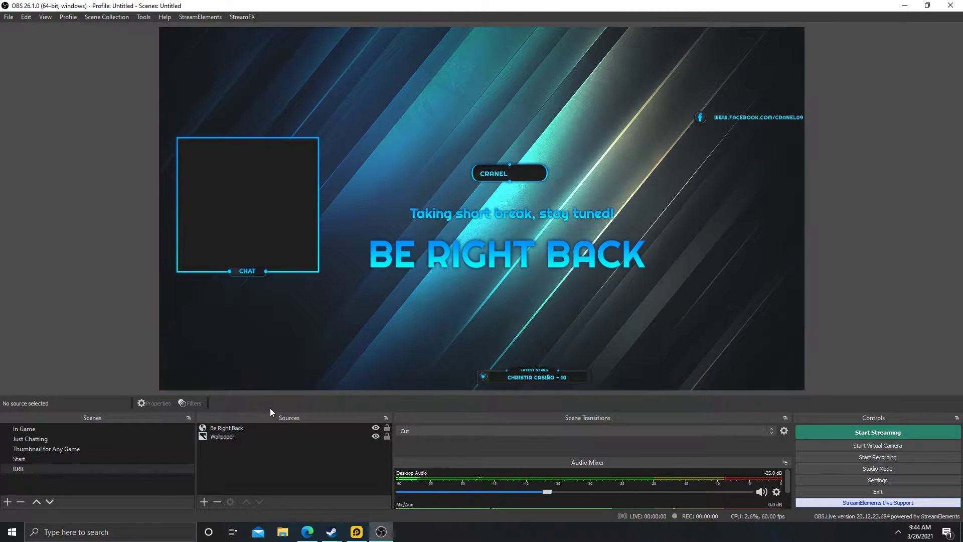
Use ACV_Eivor_Basim_banner.jpg from the Cover Art pictures folder as the Wallpaper image and move Wallpaper above Be Right Back.
click(230, 437)
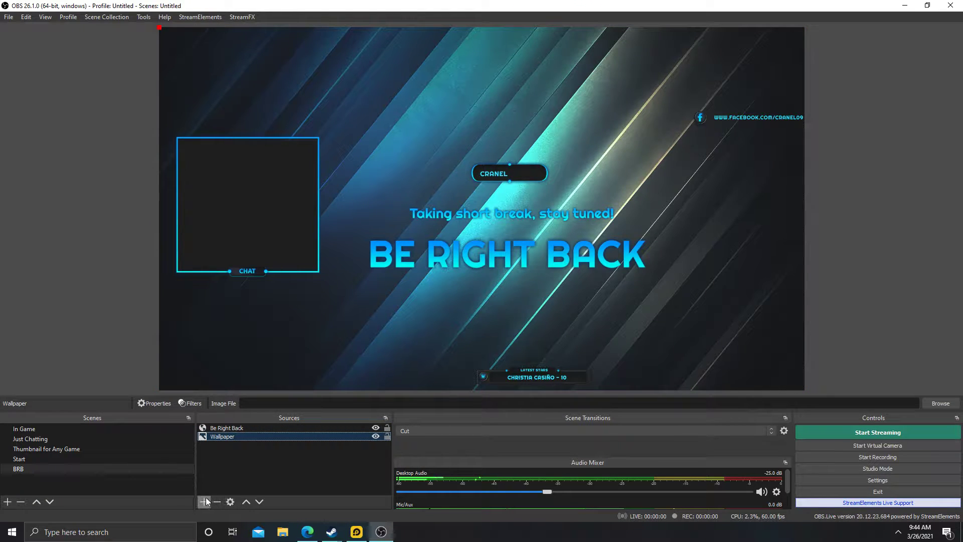
click(933, 401)
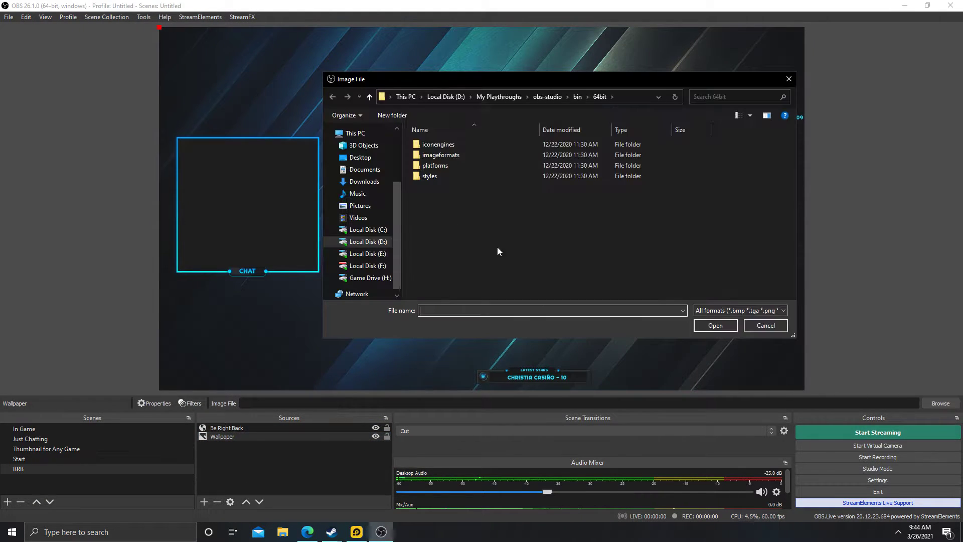
click(767, 327)
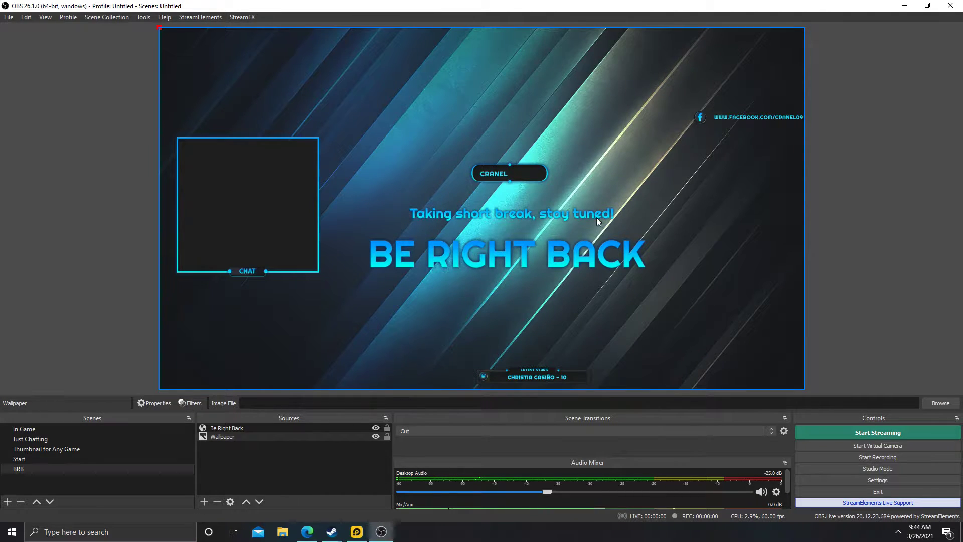
click(940, 403)
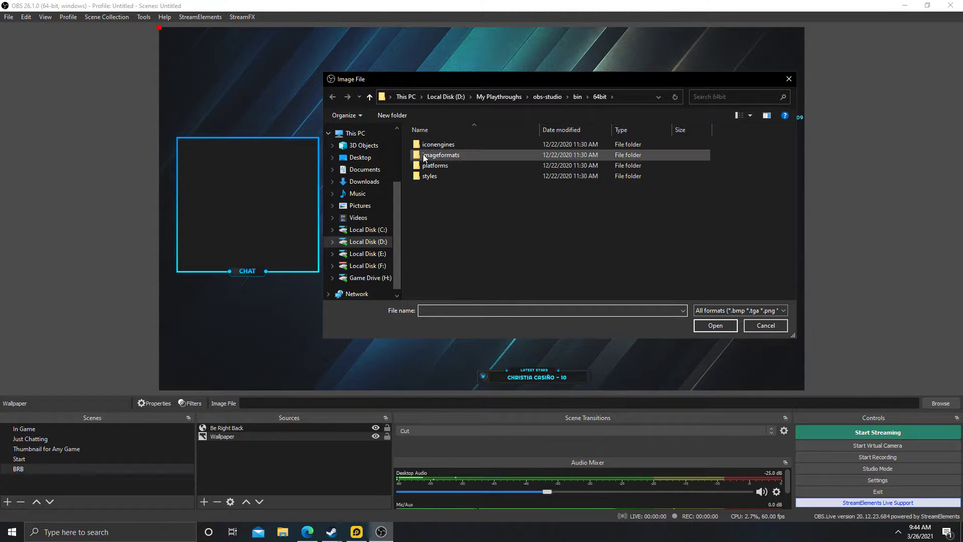
click(375, 206)
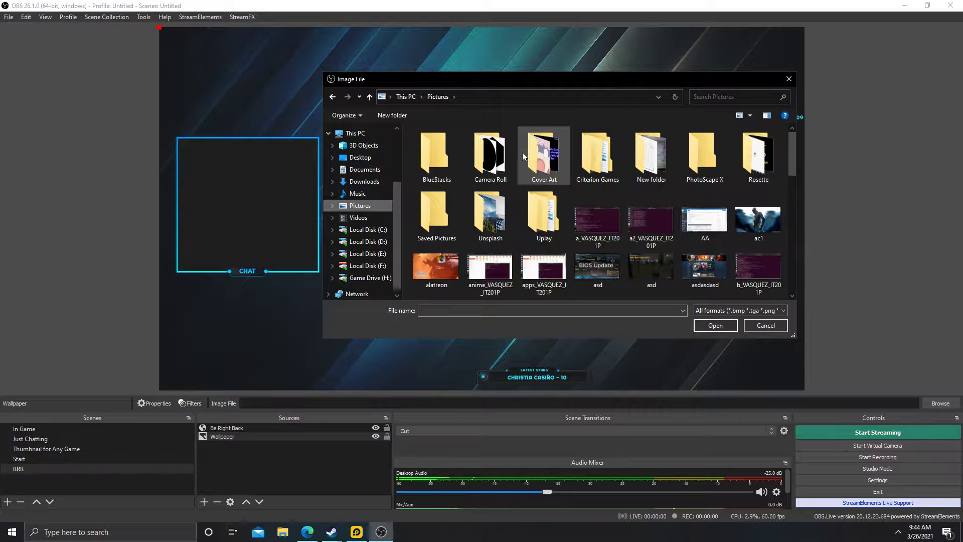
double_click(545, 153)
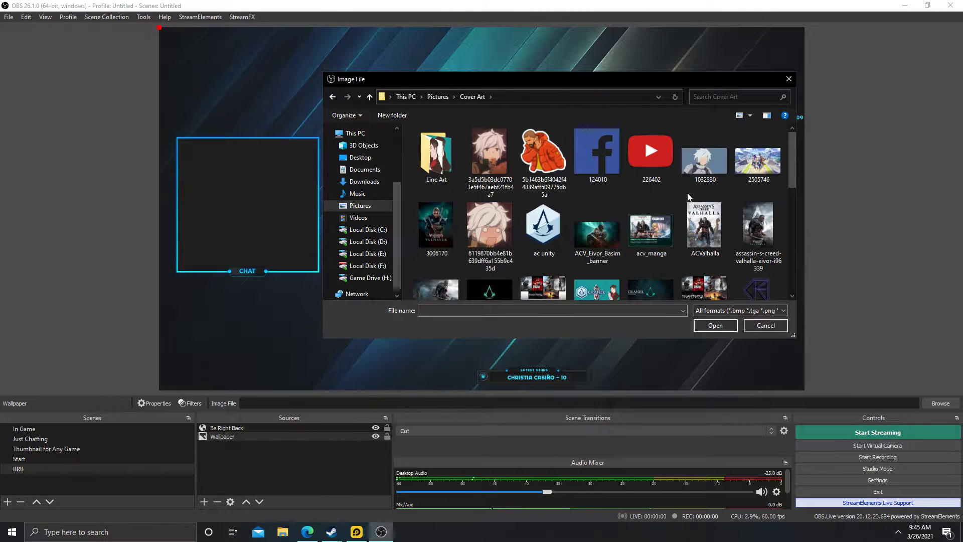
double_click(598, 233)
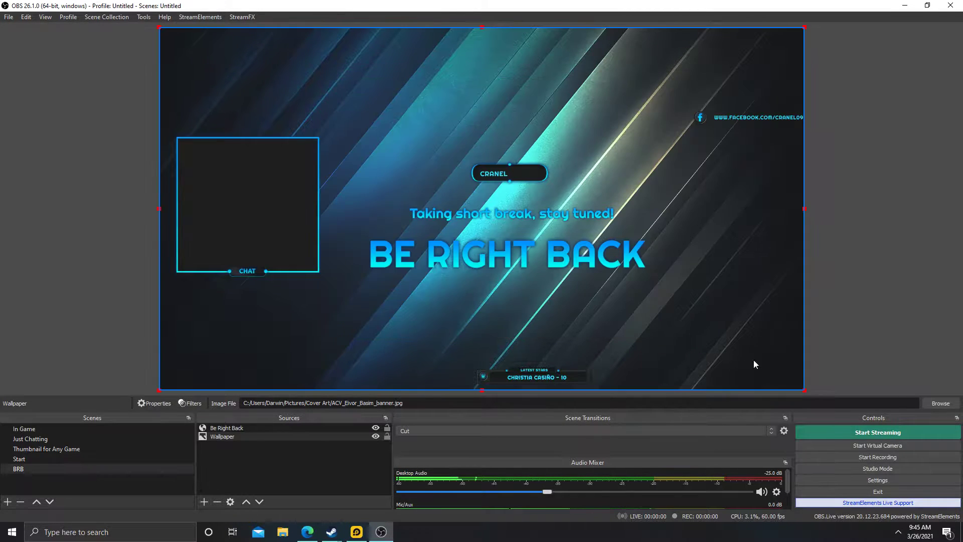
drag(238, 436, 279, 428)
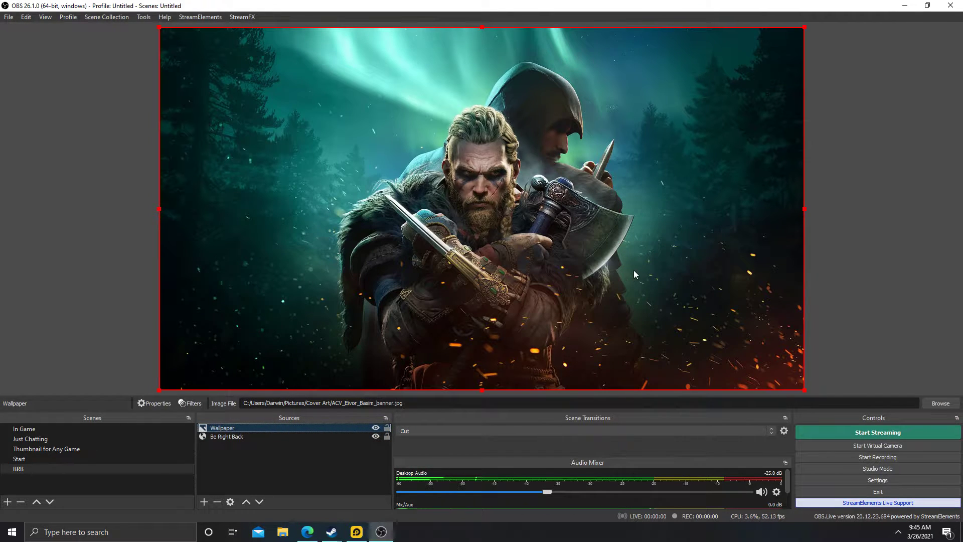
Add a Text (GDI+) source to the BRB scene, trying the name BRB first and naming it Break instead.
click(205, 503)
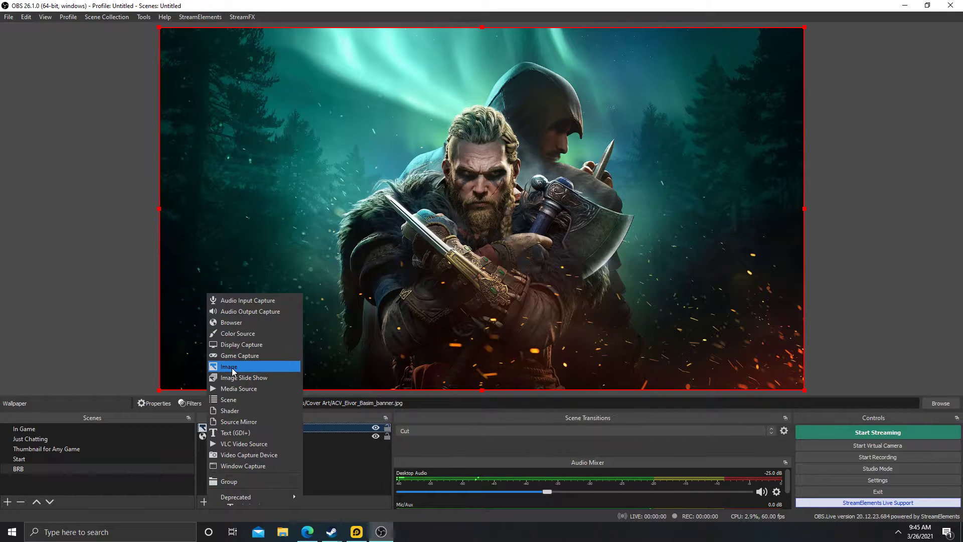
click(247, 433)
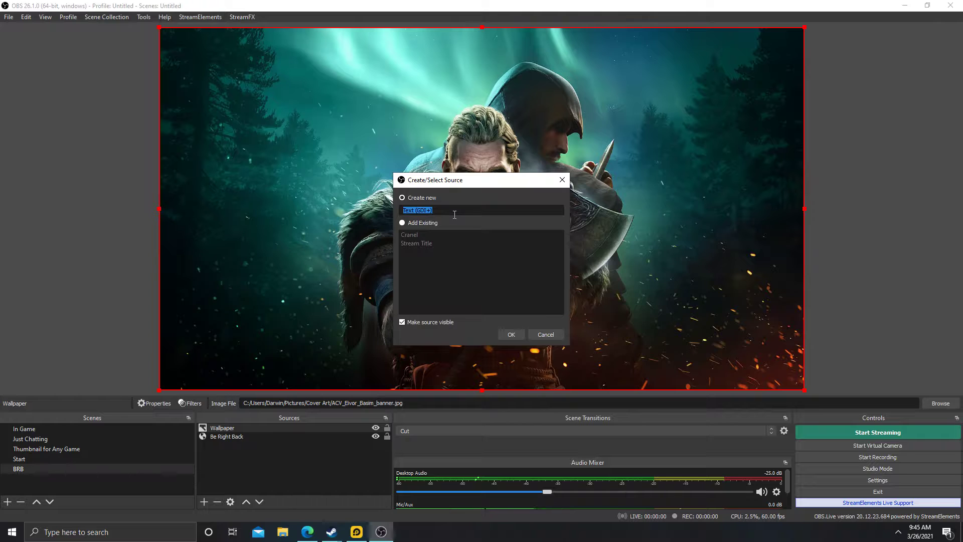
text(BRB)
click(513, 334)
click(517, 277)
text(Break)
click(517, 333)
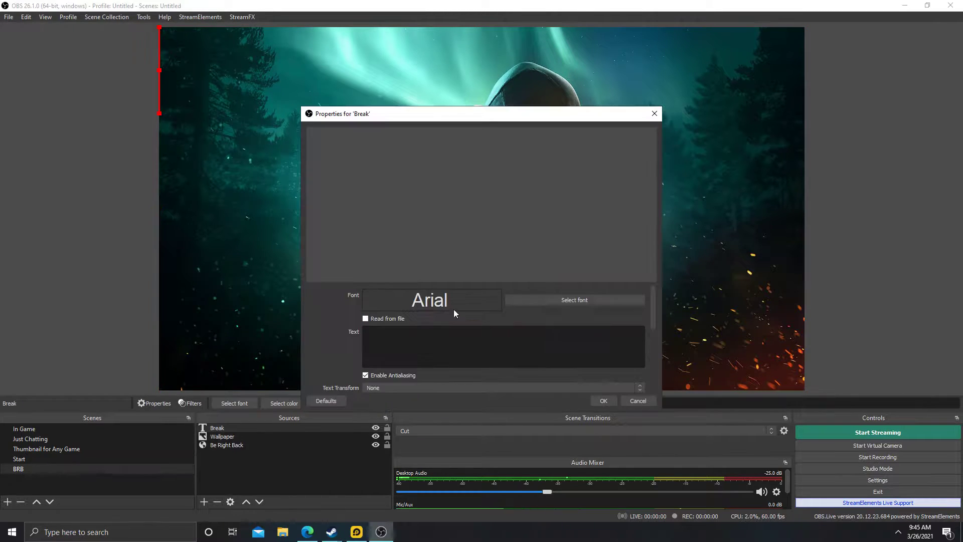
Set the Break text source's font to Lato Regular.
click(559, 299)
text(l)
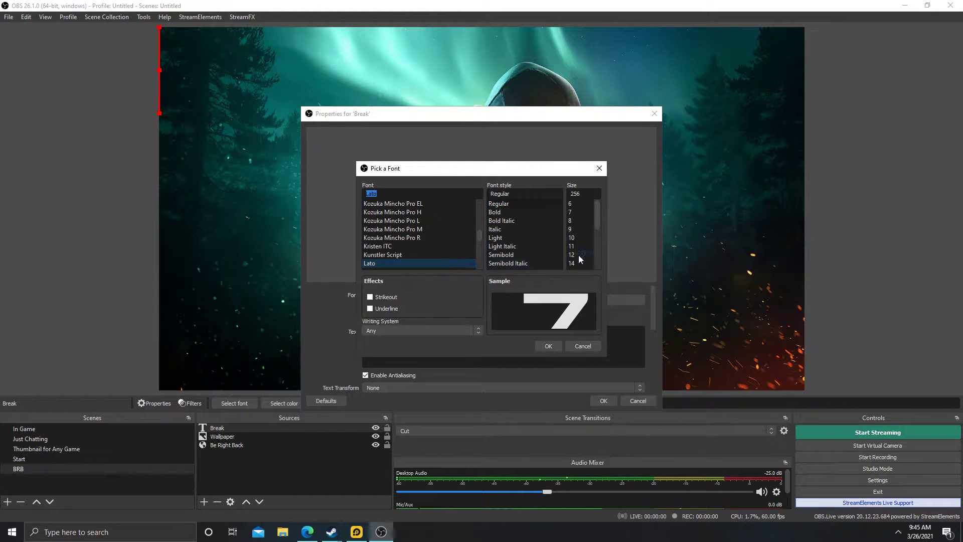
click(555, 343)
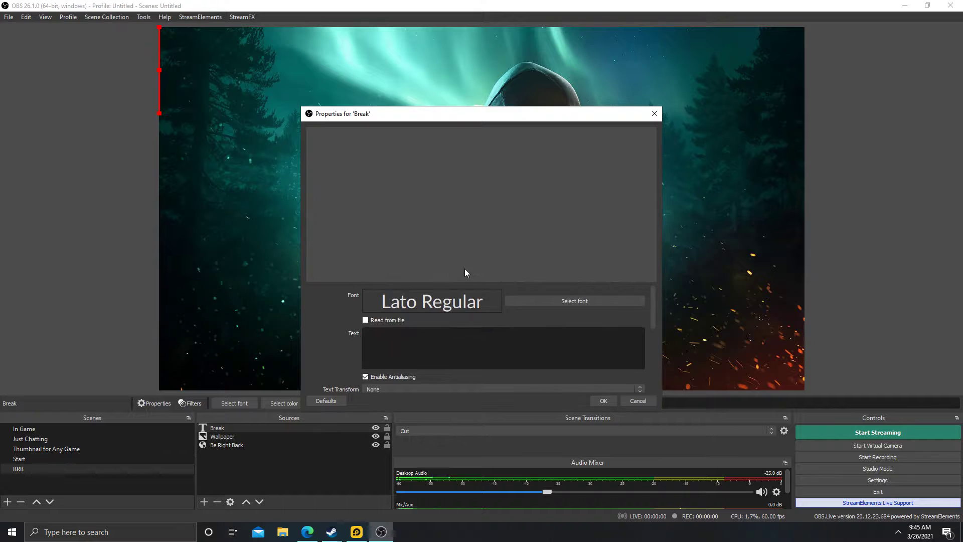
Enter the Break source's text on two lines: "Taking a short Break" above "Be Right Back".
click(450, 346)
text(Be R)
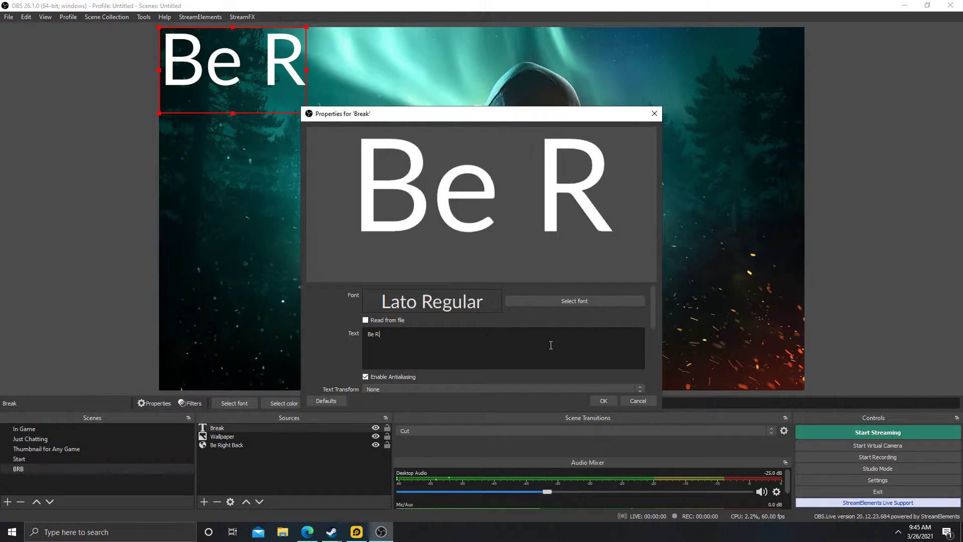
text(ight Back)
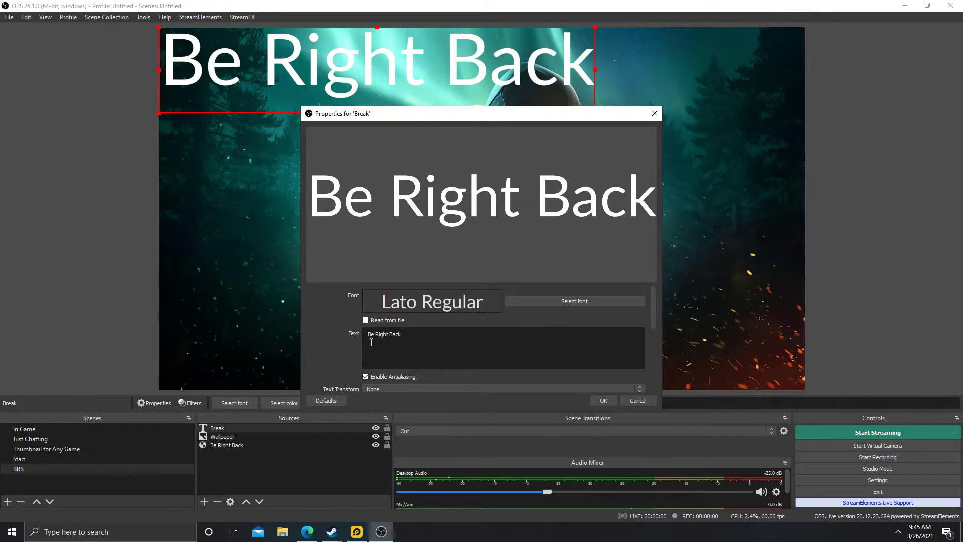
key(Return)
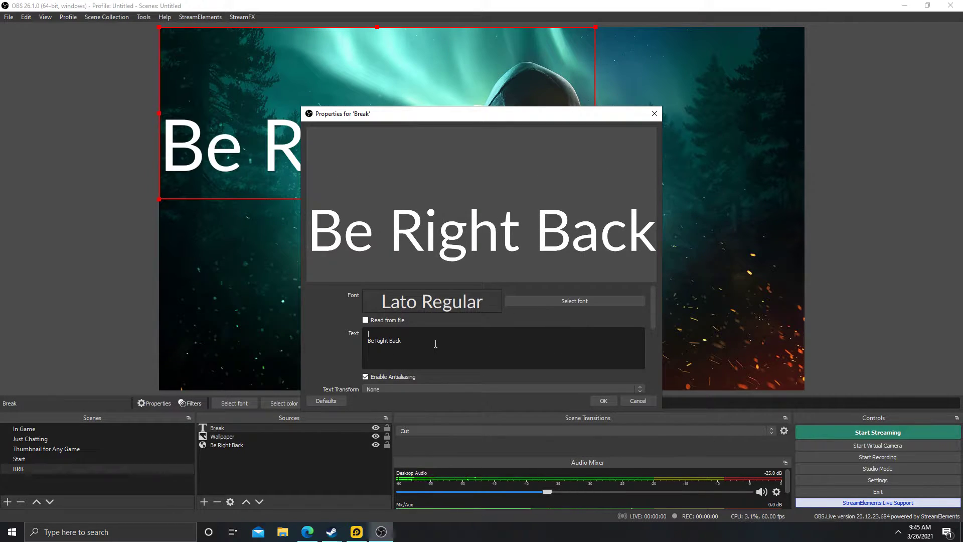
text(Taking a S)
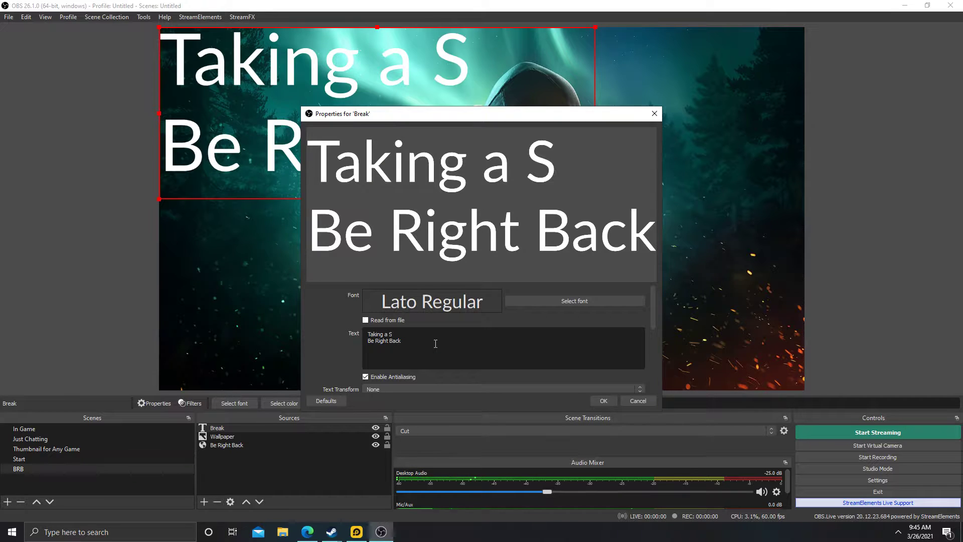
key(BackSpace)
text(short Break)
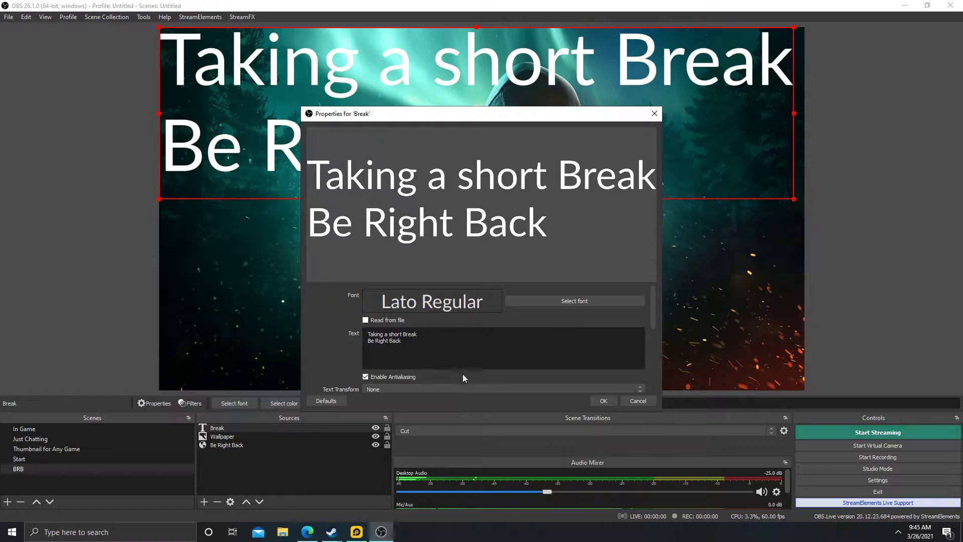
Try a font size of 48 for the Break text source, keeping the Lato Regular font.
scroll(440, 357, down, 5)
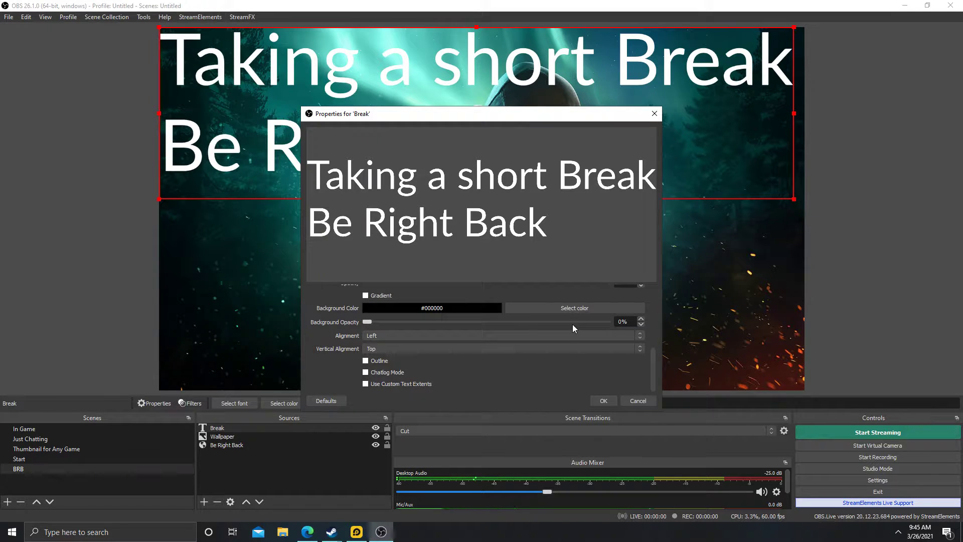
scroll(574, 324, up, 5)
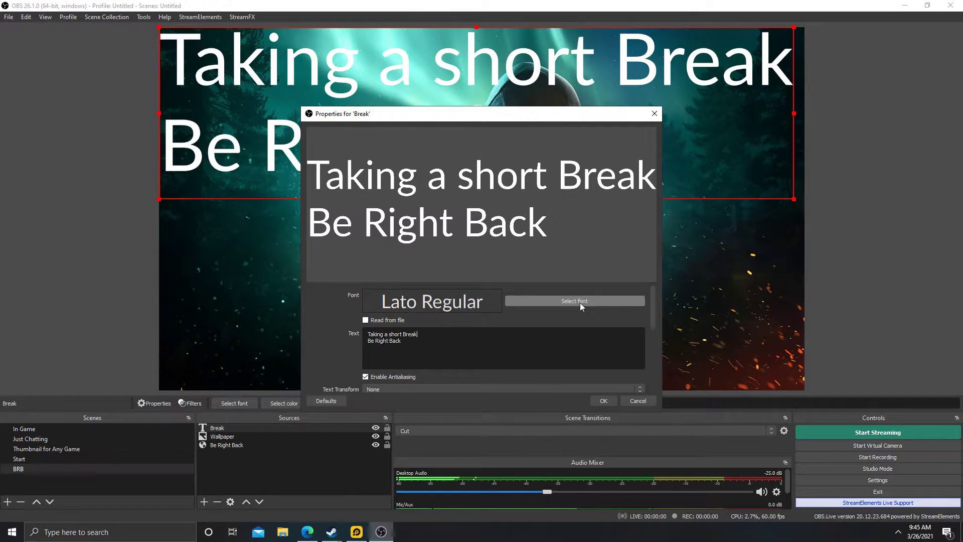
click(580, 303)
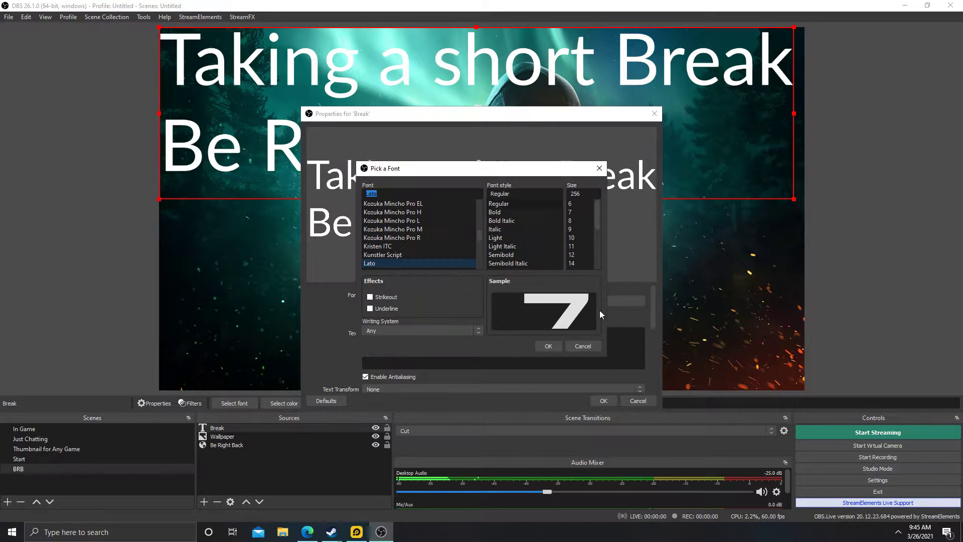
scroll(604, 248, down, 1)
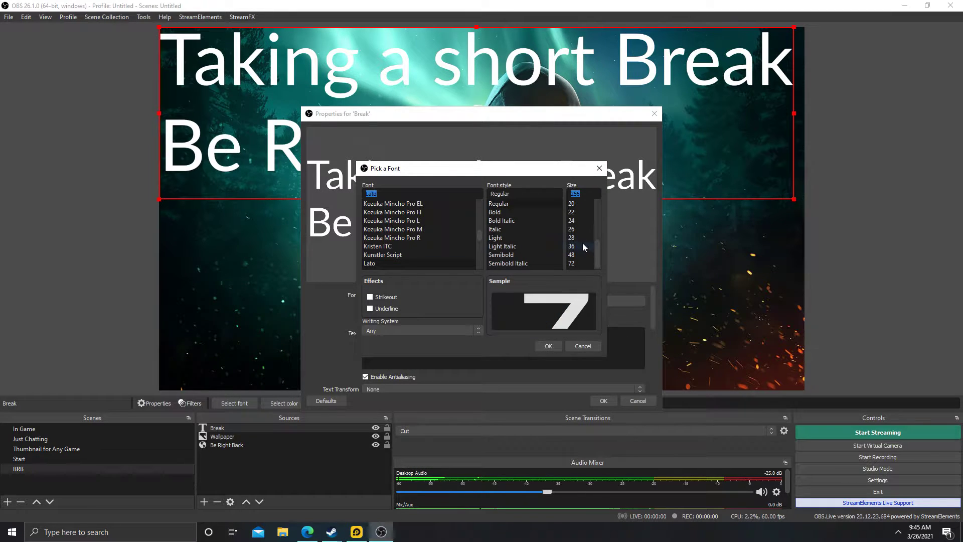
click(579, 247)
click(579, 255)
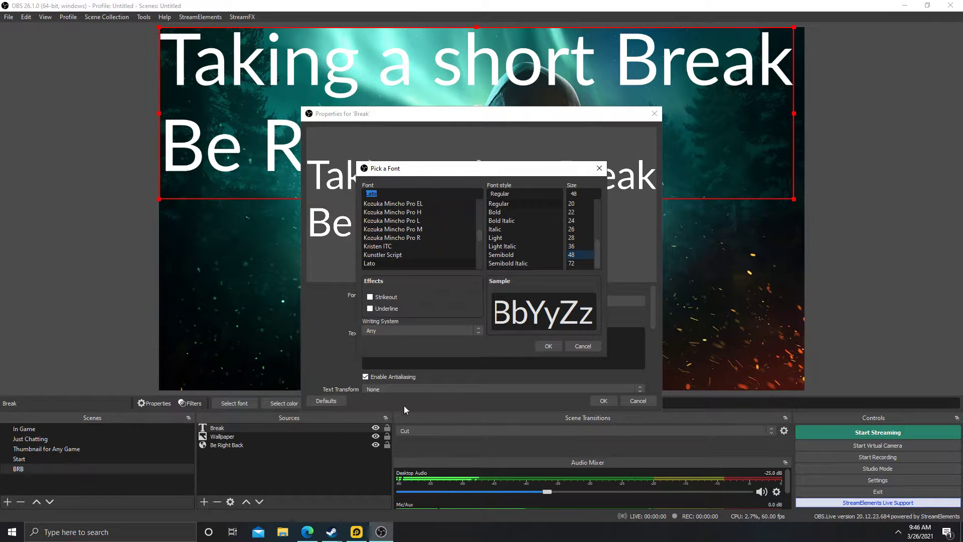
click(547, 350)
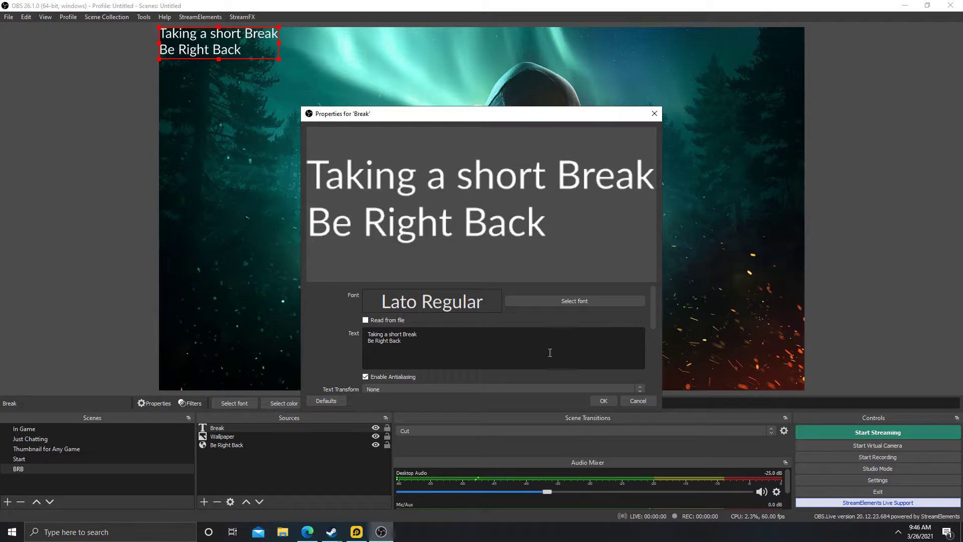
Set the Break text source's font size to 100.
click(597, 299)
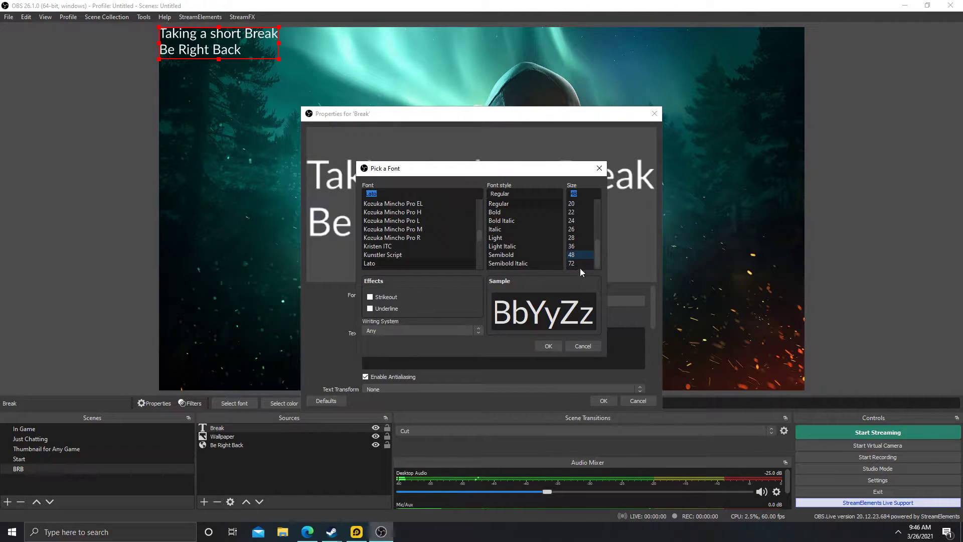
click(580, 267)
double_click(586, 193)
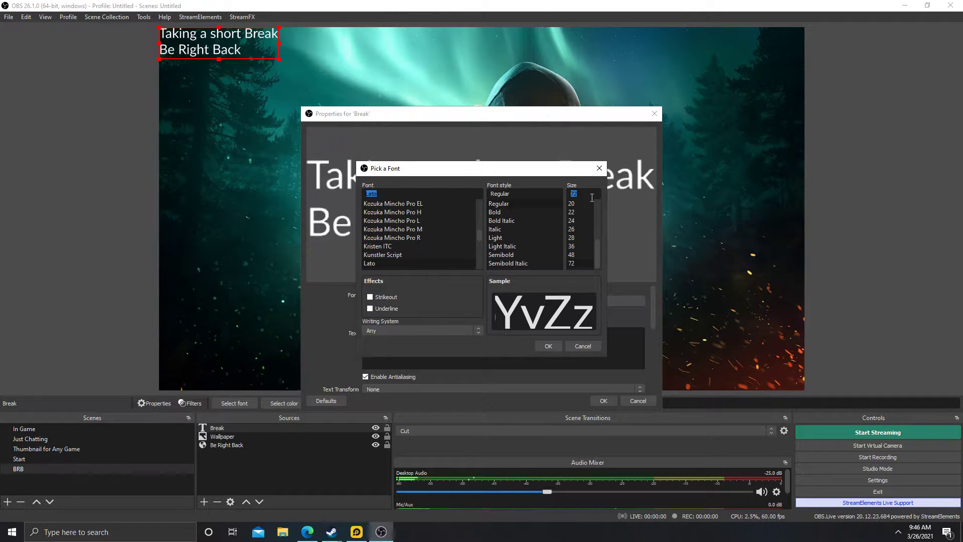
text(1)
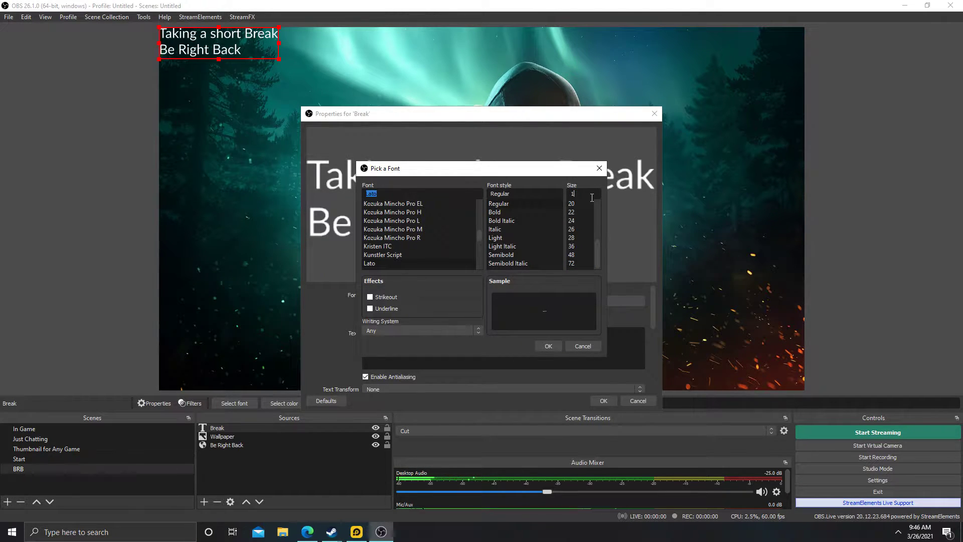
text(00)
click(558, 349)
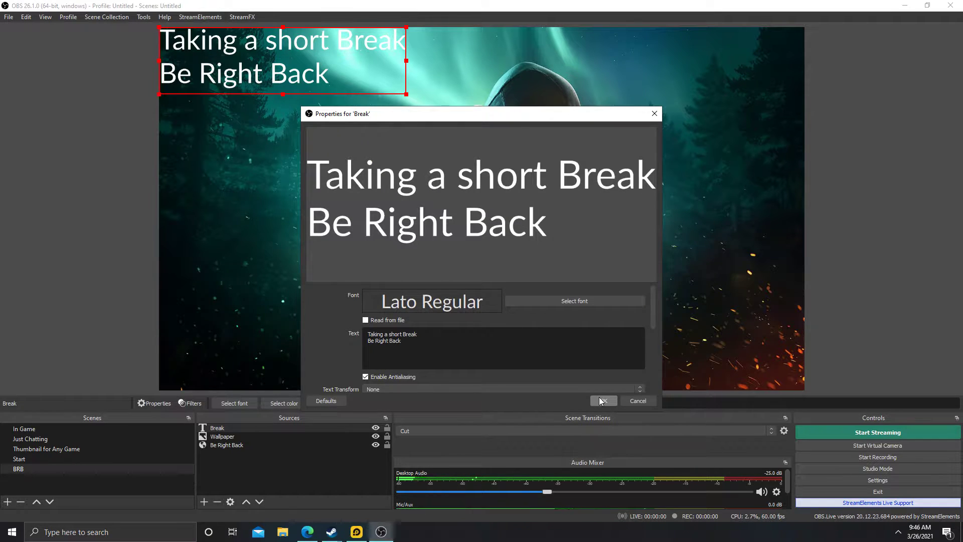
Try the Strikeout and Underline font effects on the Break text and switch both off again.
click(602, 302)
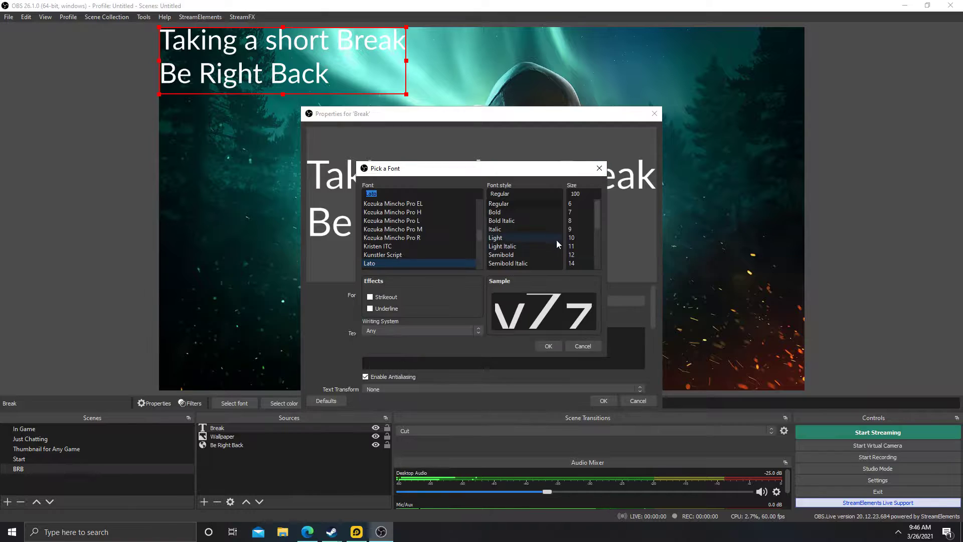
click(370, 297)
click(371, 310)
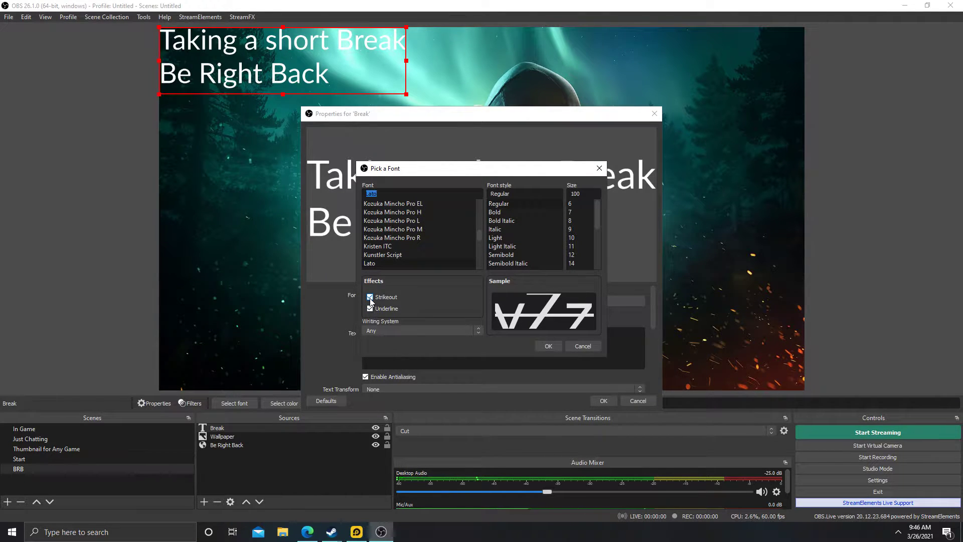
click(370, 297)
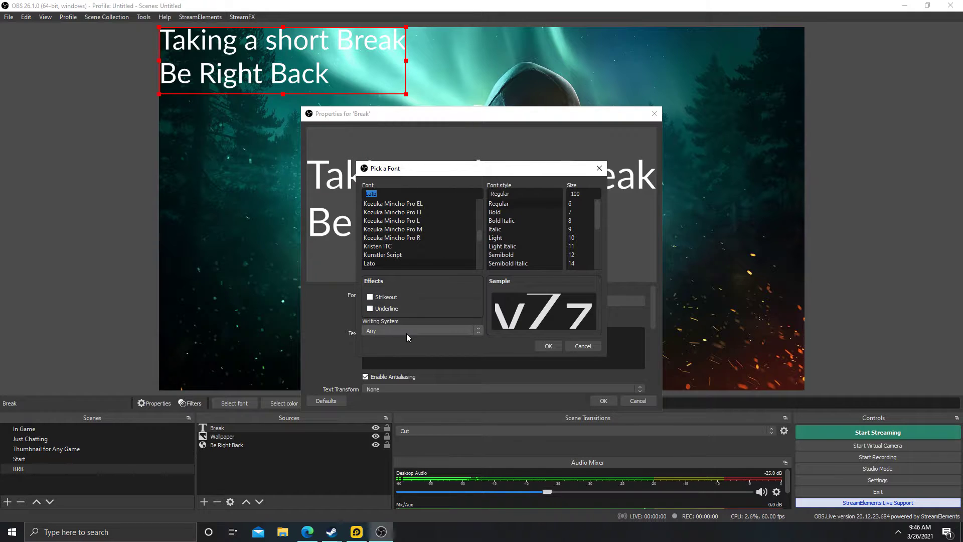
click(549, 346)
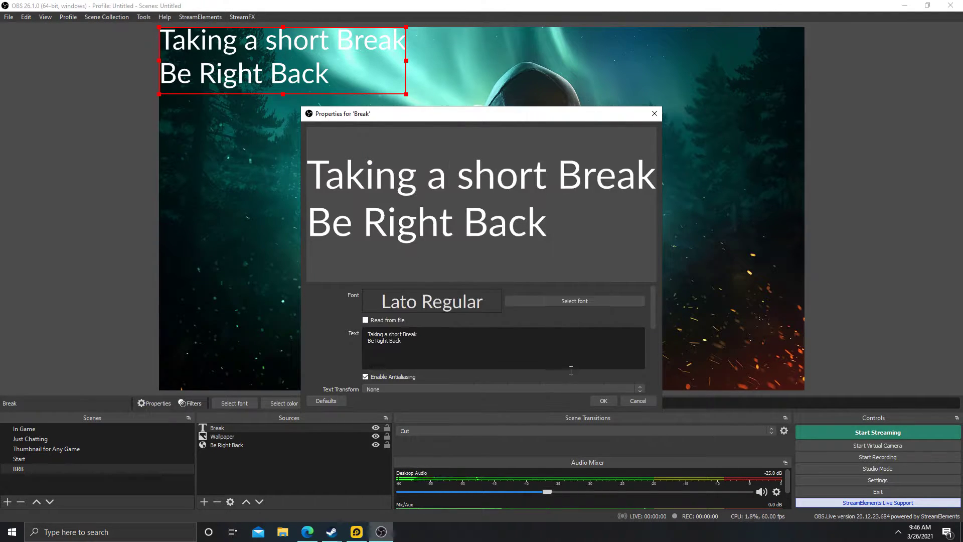
Set the Break text's color to light cyan #55ffff and apply the source properties.
drag(655, 309, 654, 345)
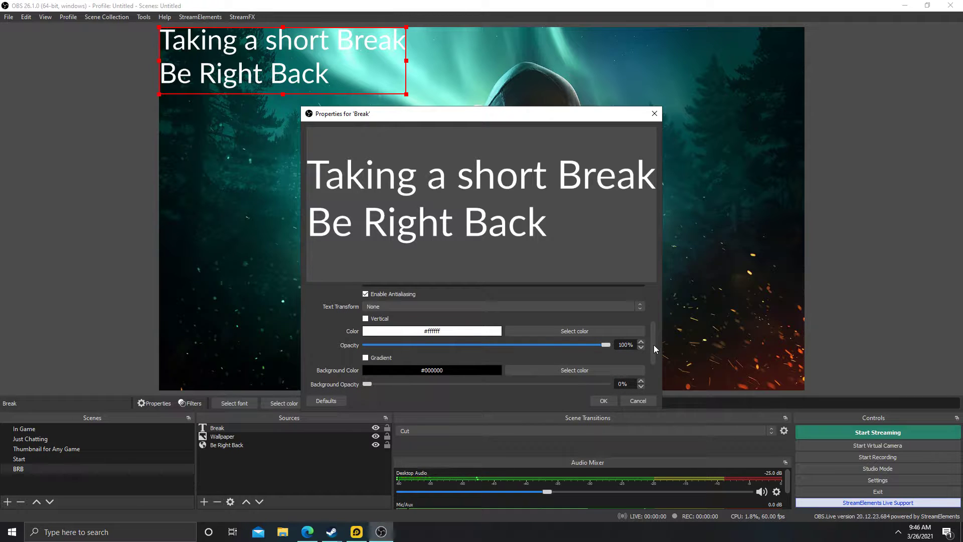
click(575, 334)
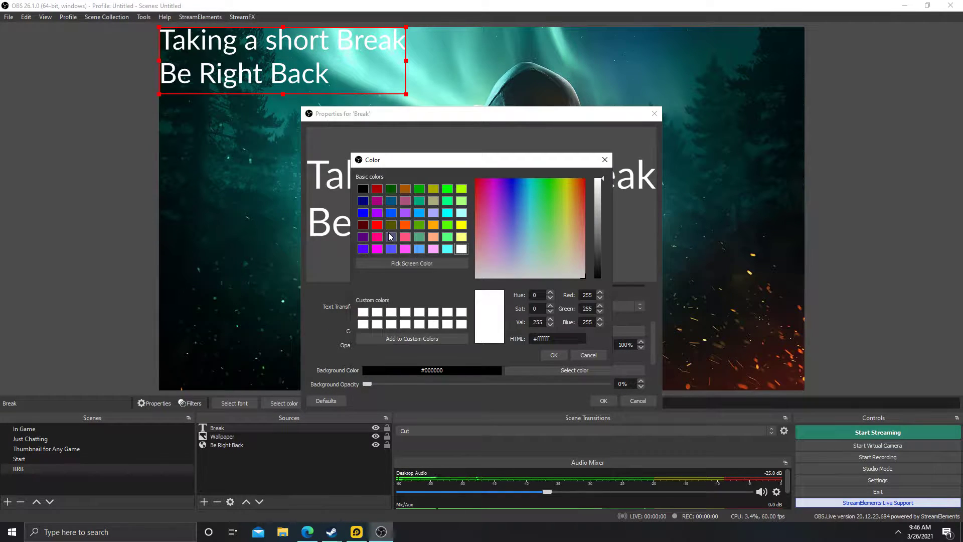
click(447, 249)
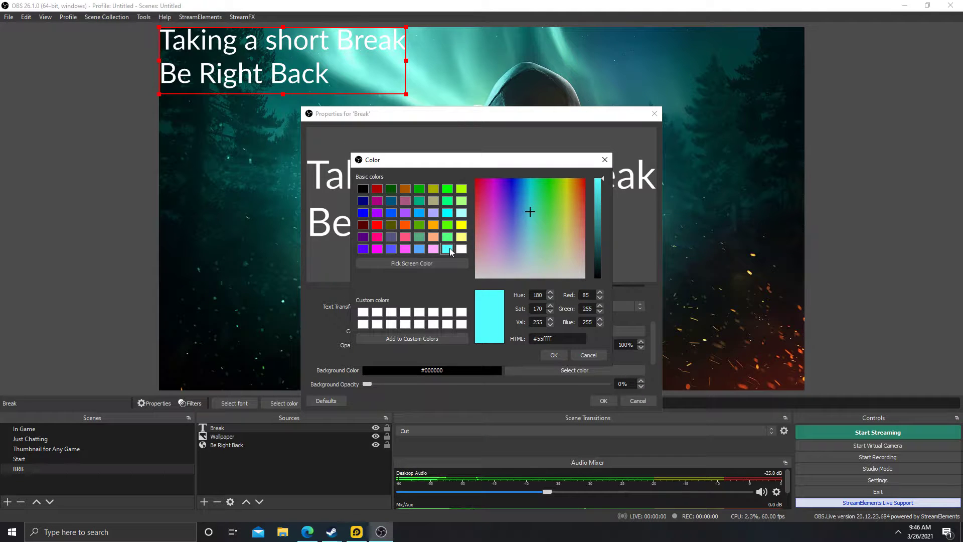
click(553, 355)
click(604, 400)
Move the Break text to the canvas's lower-left corner and place the Be Right Back source above Break and Wallpaper in the BRB scene.
drag(300, 82, 297, 361)
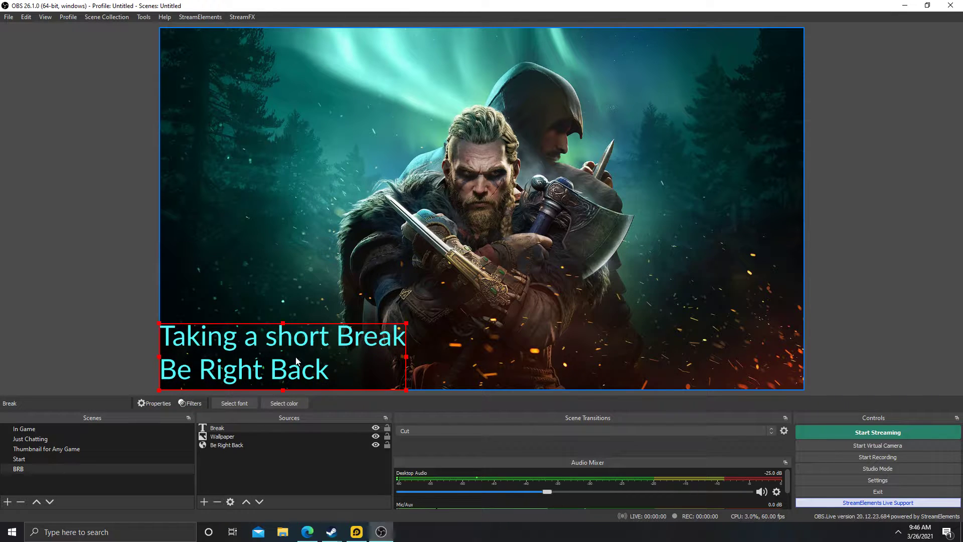
click(825, 391)
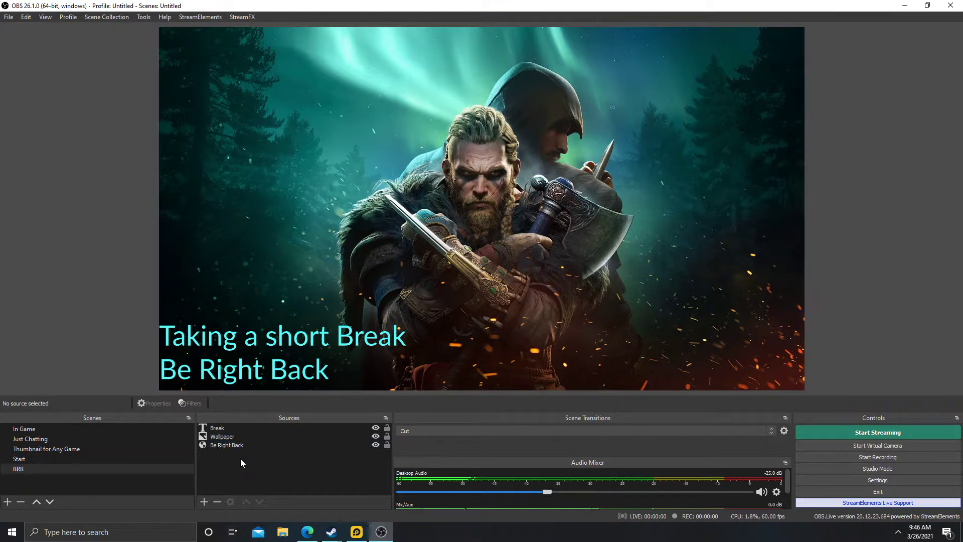
drag(226, 444, 258, 429)
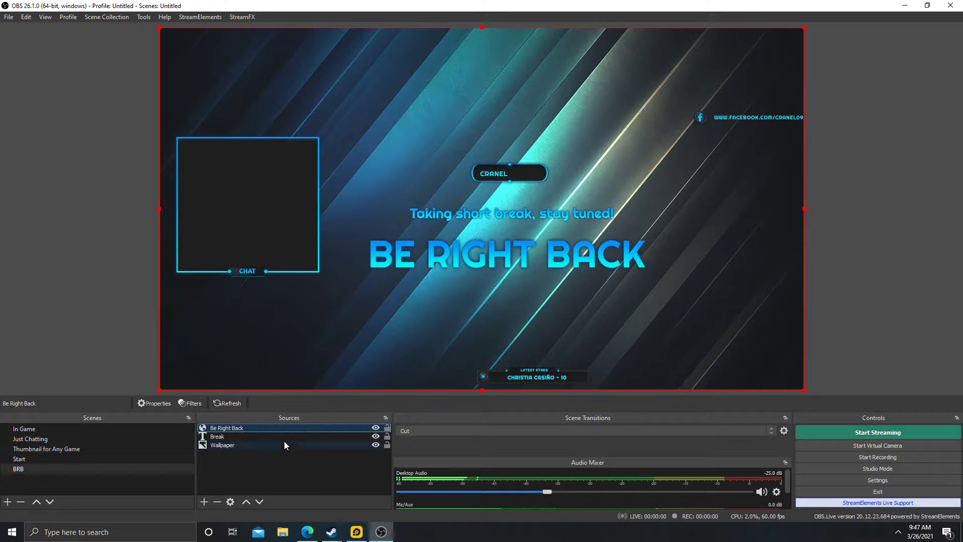
click(285, 465)
click(119, 470)
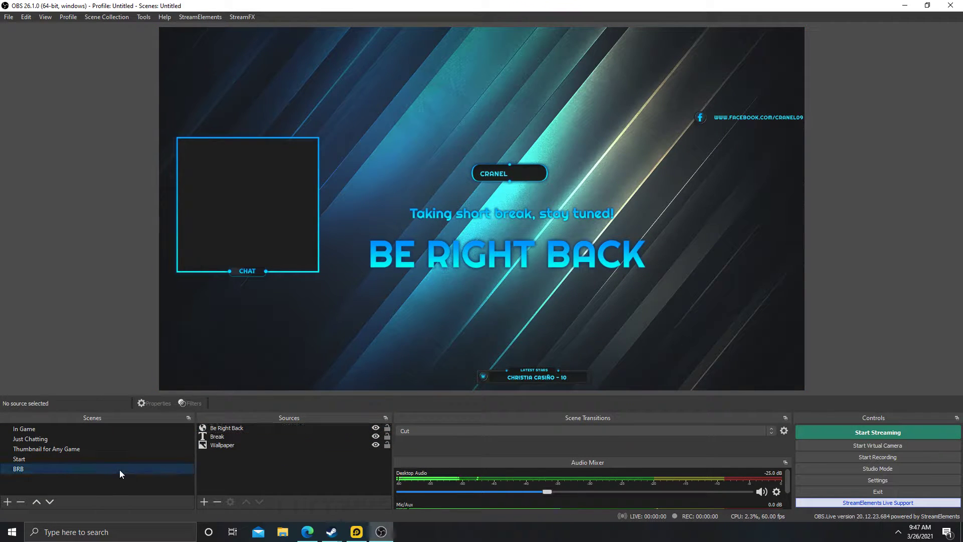
click(221, 429)
key(ctrl+a)
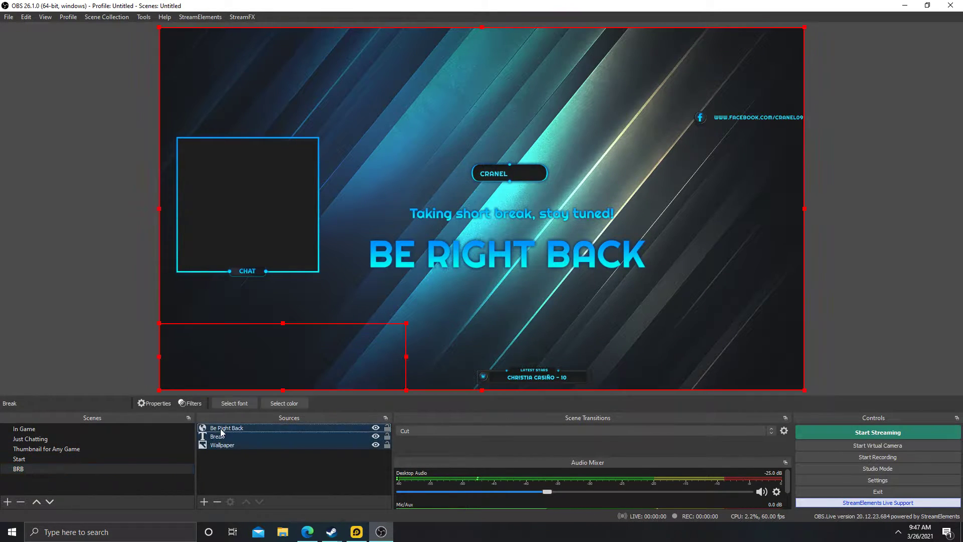
click(223, 446)
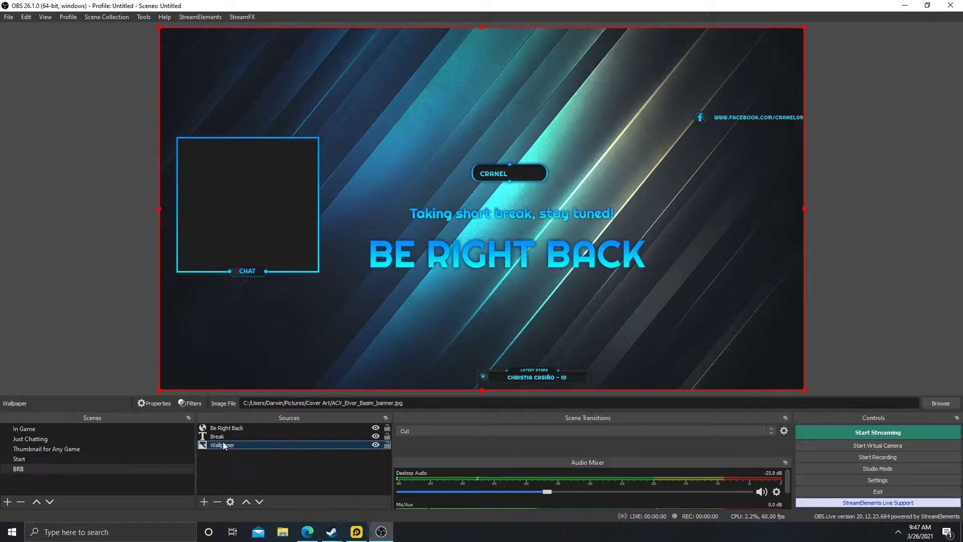
click(278, 484)
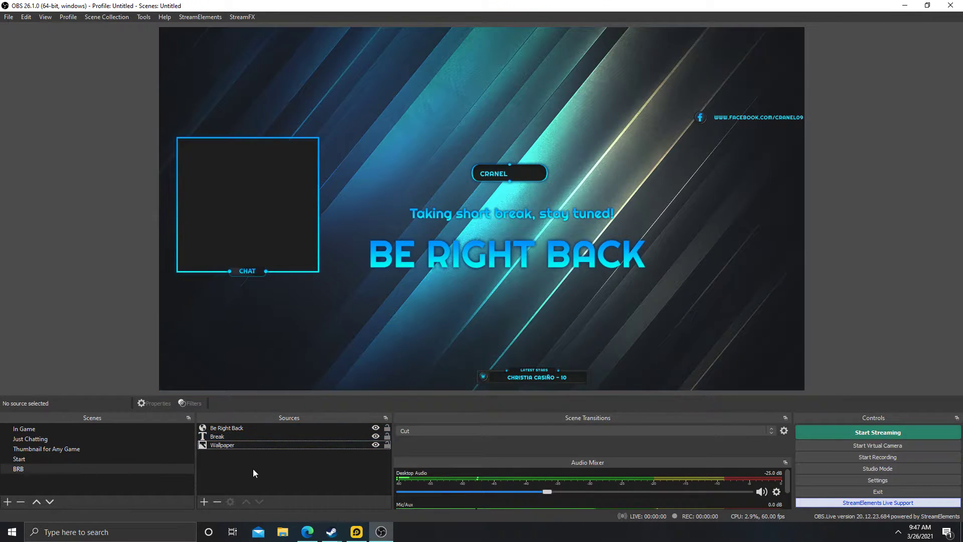
click(239, 445)
shift+click(229, 427)
click(243, 445)
click(257, 466)
Add a Media Source under its default name to the BRB scene, browse for a local file and cancel without choosing one.
click(204, 502)
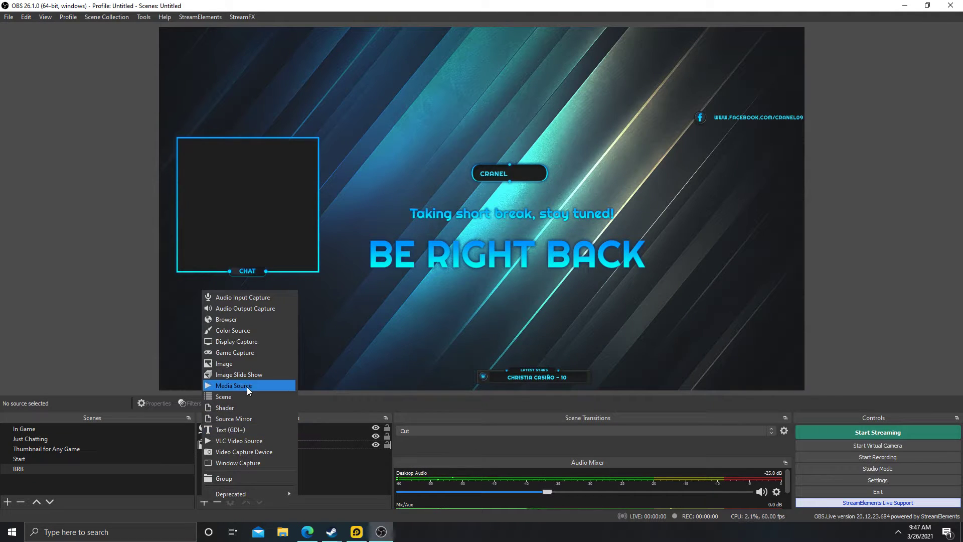
click(234, 385)
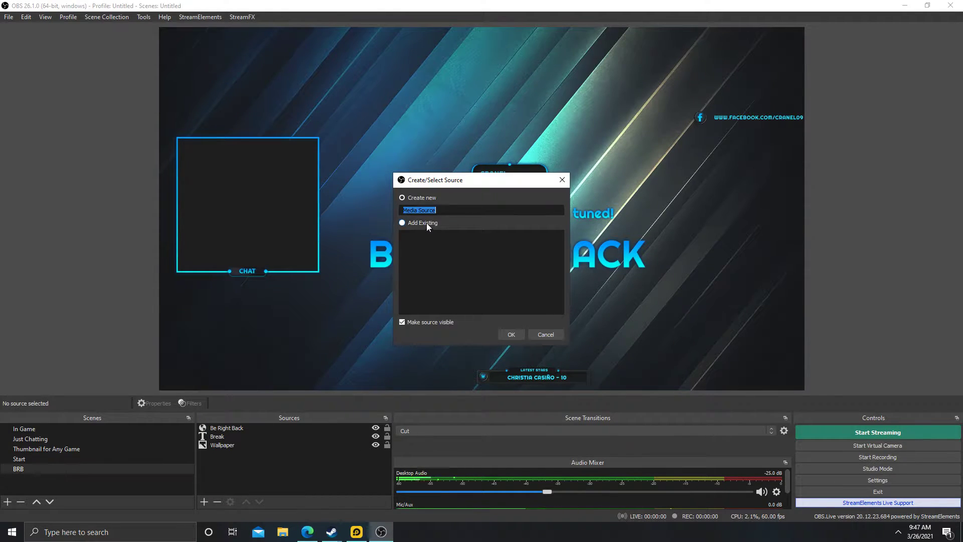
click(512, 335)
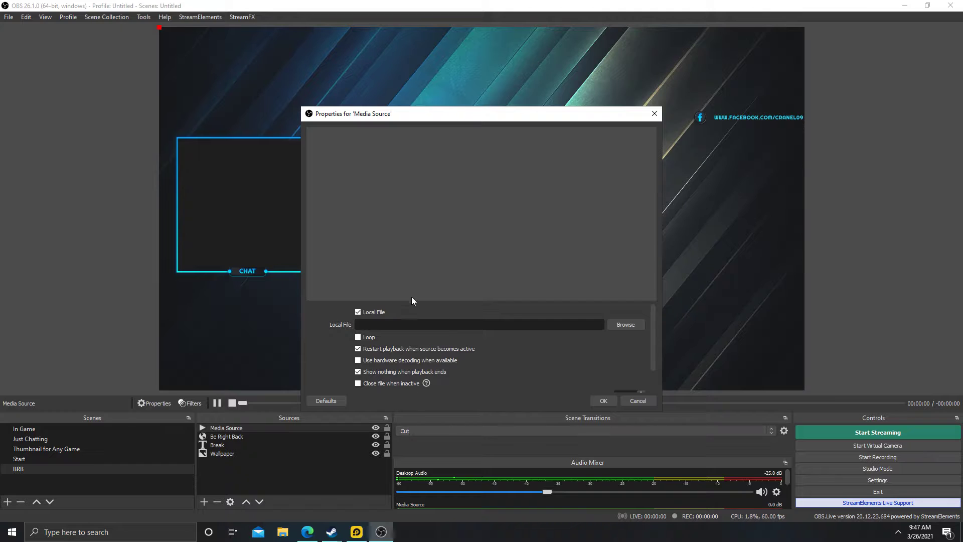
click(626, 324)
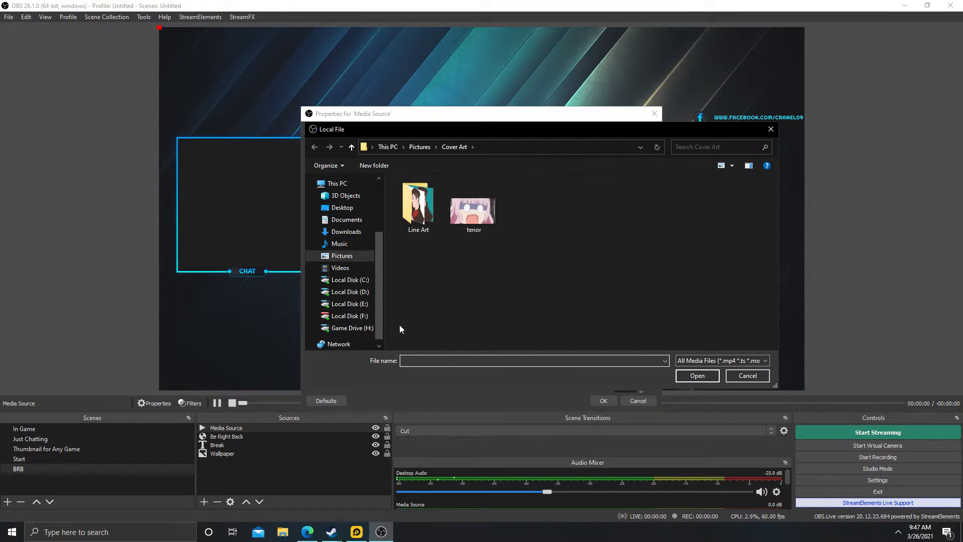
click(744, 375)
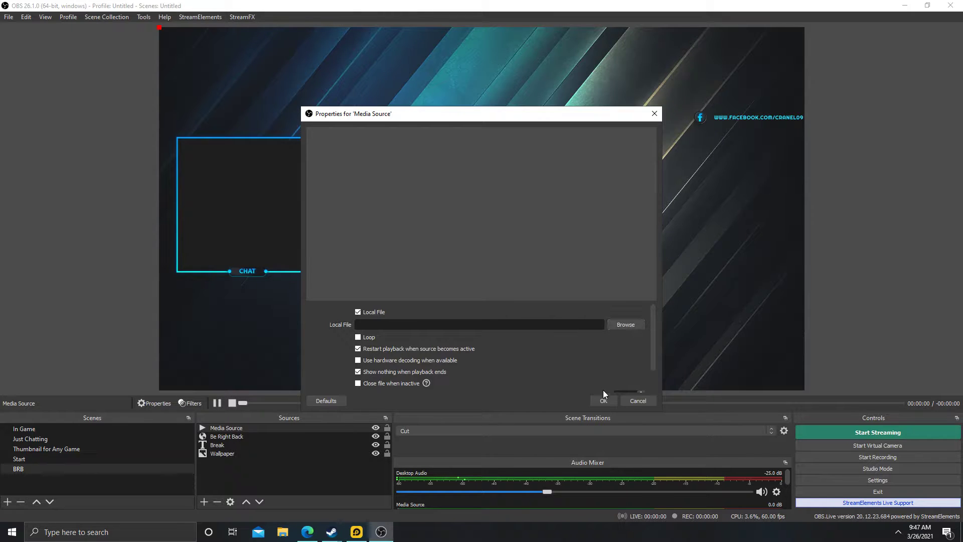
click(635, 401)
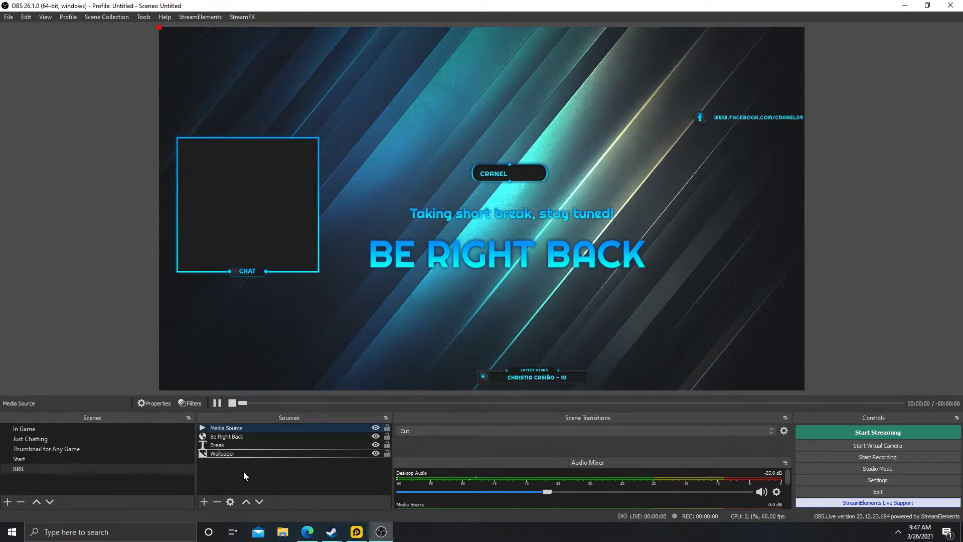
Switch between the Start and BRB scenes to compare their sources, ending on the Start scene.
click(64, 460)
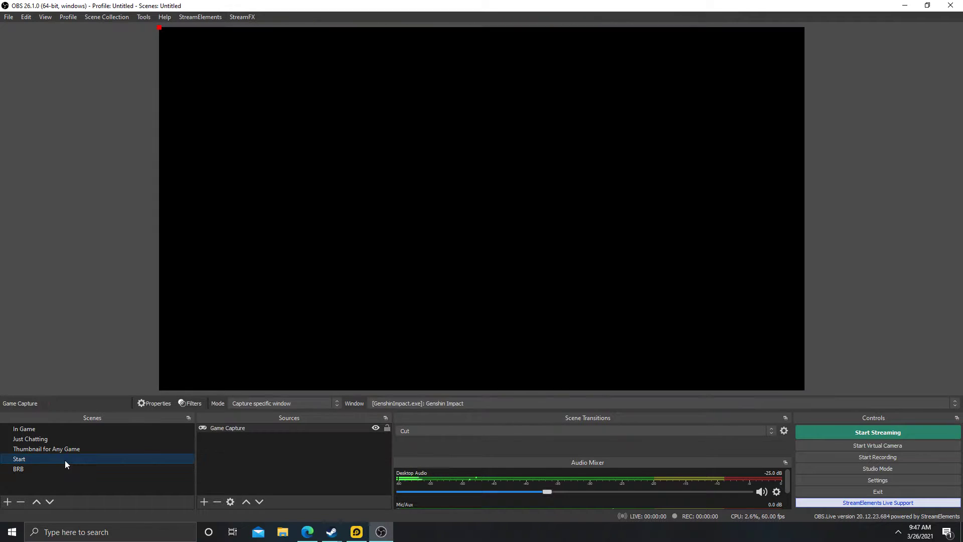
click(74, 466)
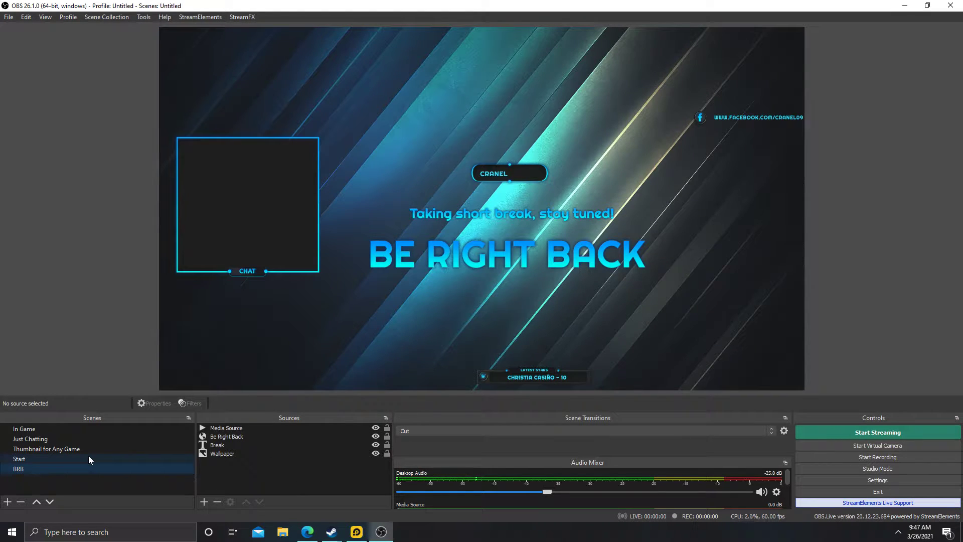
click(89, 460)
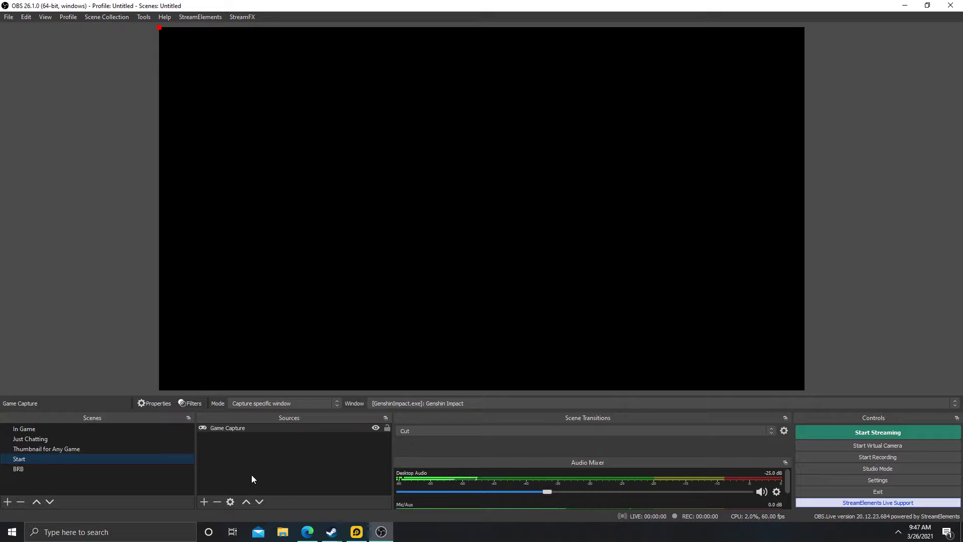
click(49, 469)
click(52, 459)
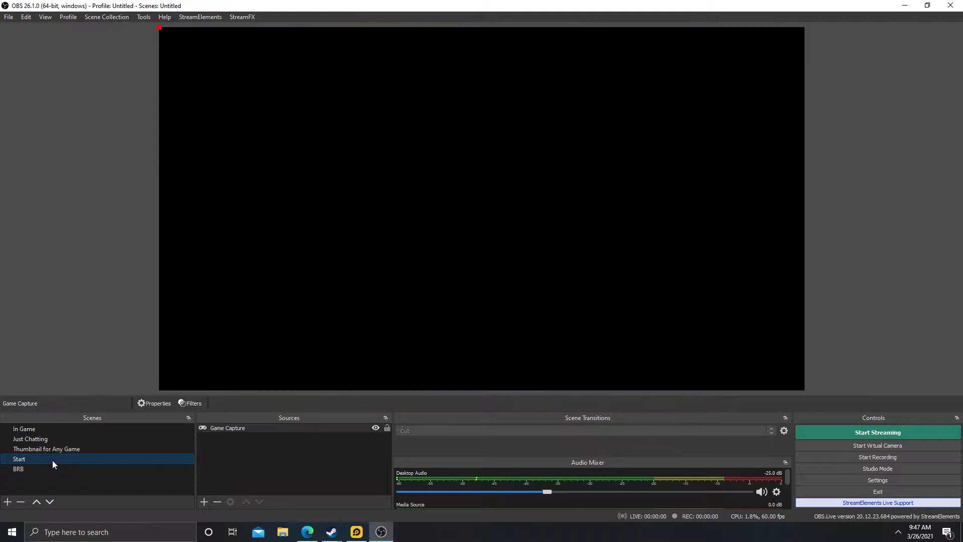
click(204, 503)
click(336, 457)
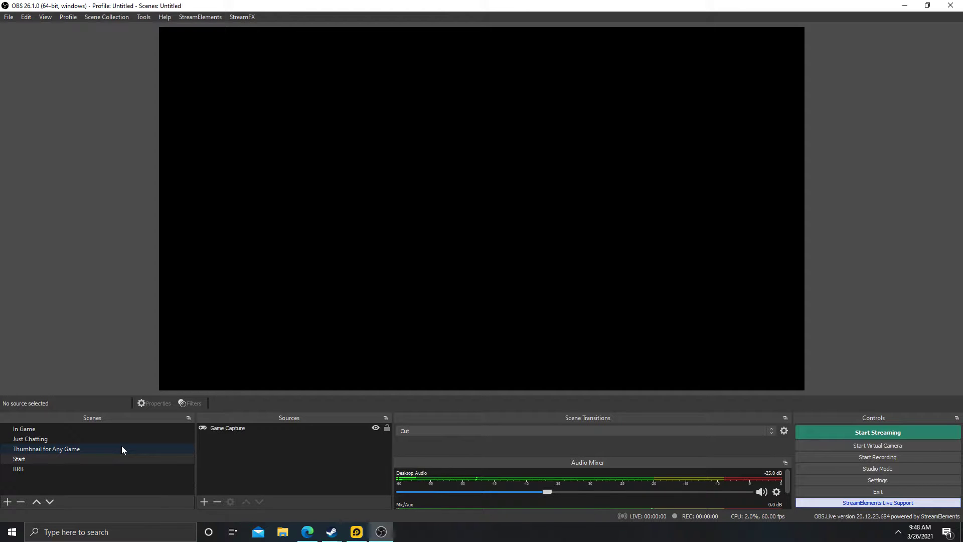
click(223, 432)
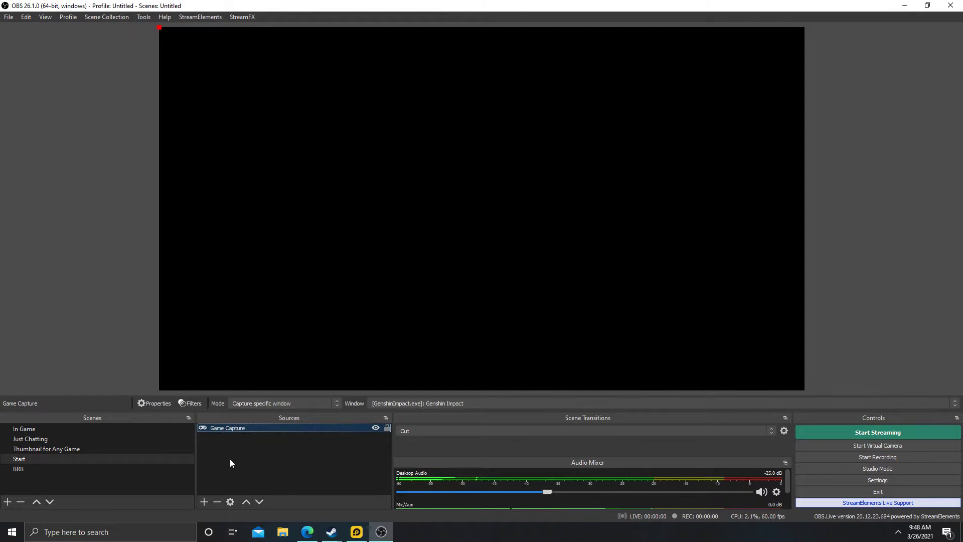
click(220, 467)
click(204, 502)
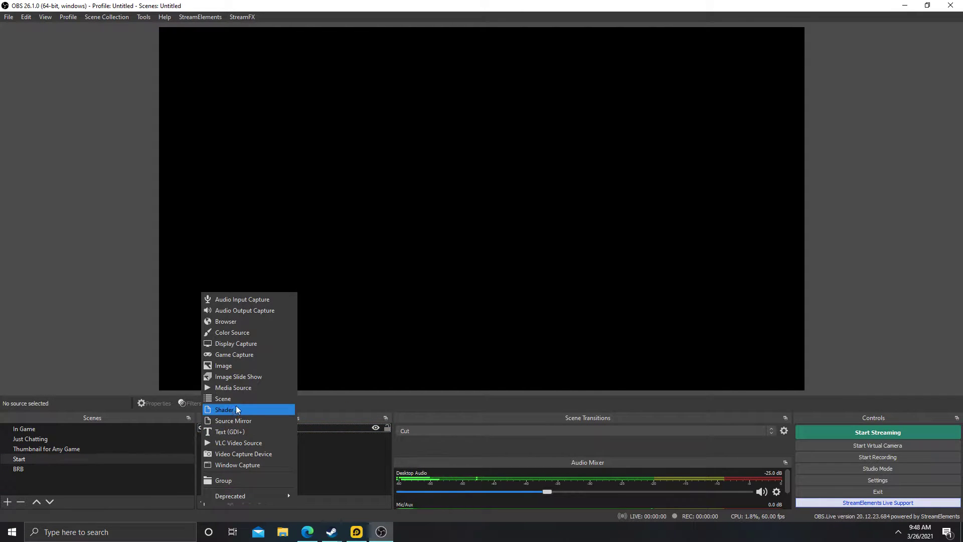
click(242, 301)
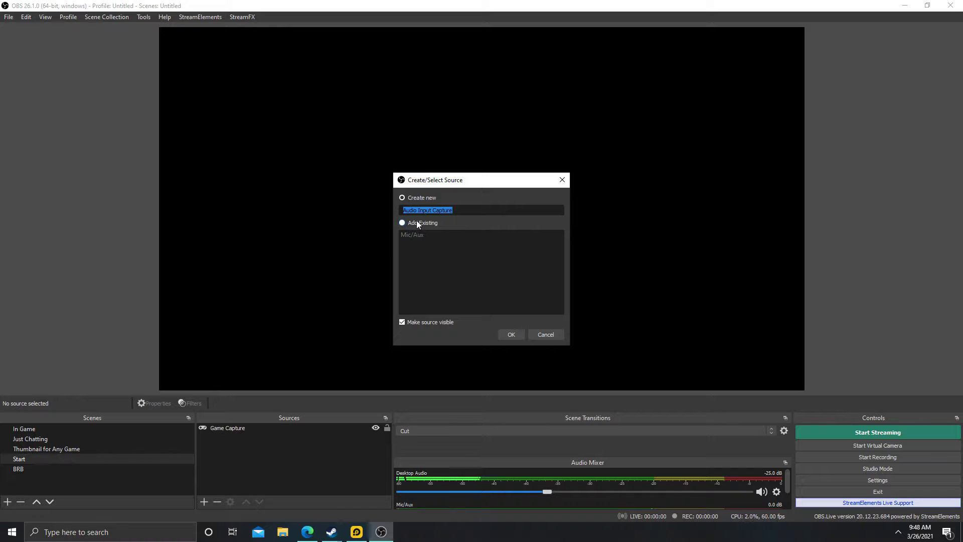
click(416, 221)
click(417, 236)
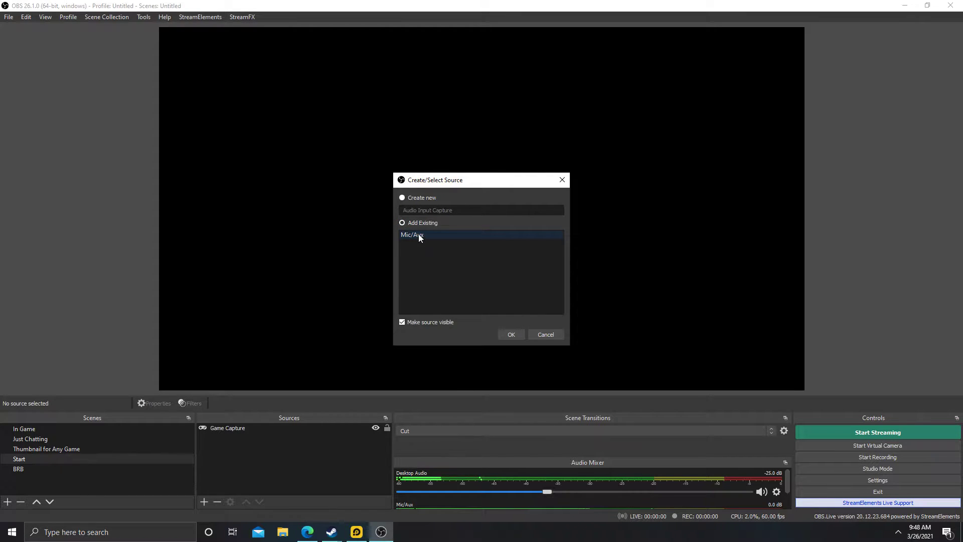
click(543, 337)
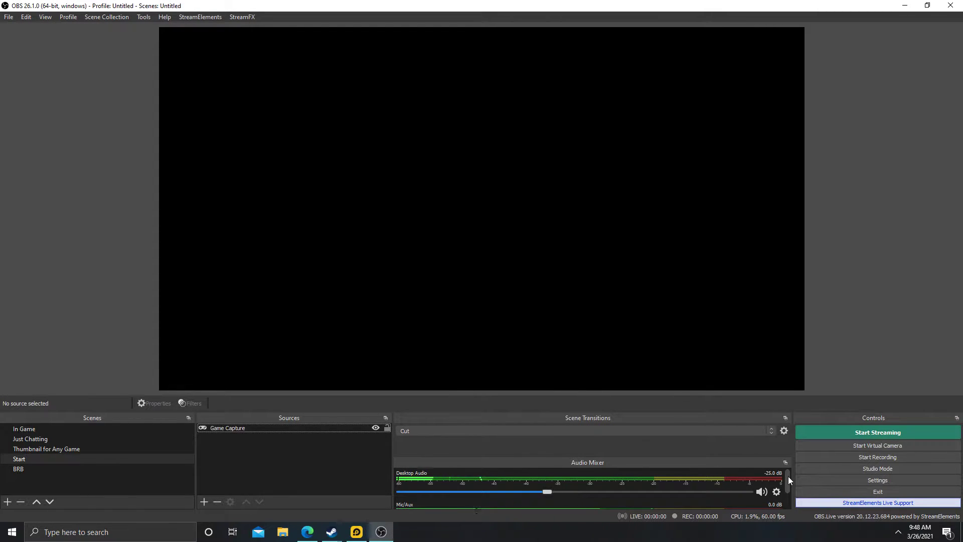
Examine the Noise Suppression, Noise Gate and Gain filter settings applied to the Mic/Aux audio source, and close the filters.
drag(788, 476, 791, 493)
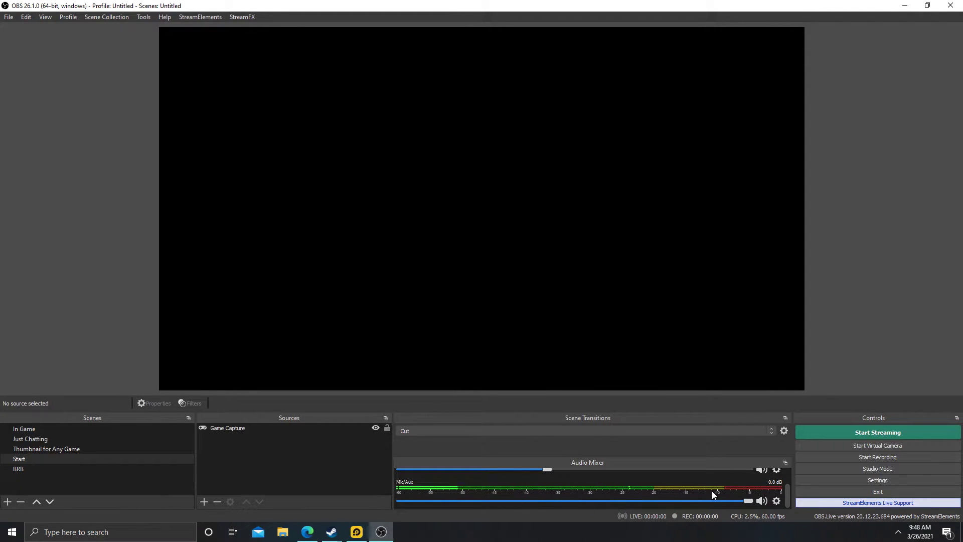
click(777, 501)
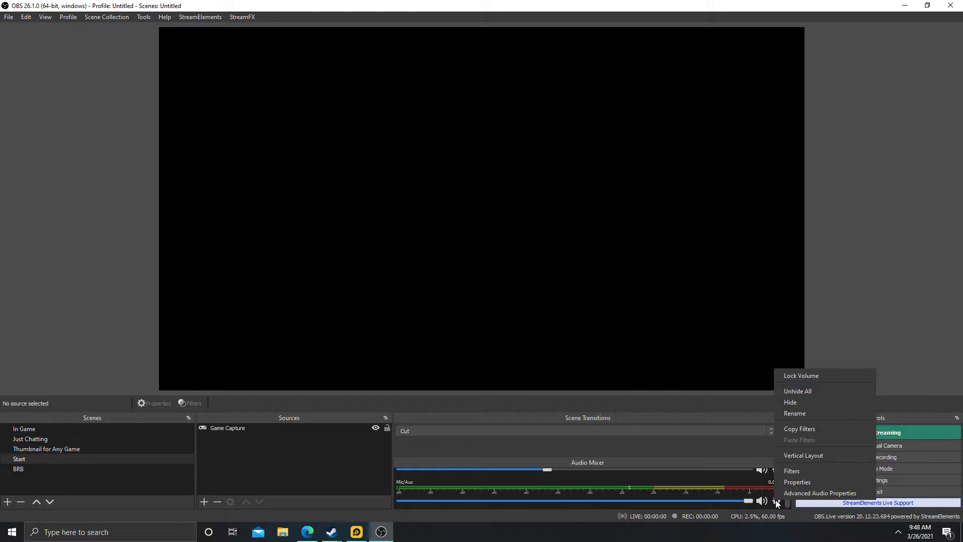
click(791, 472)
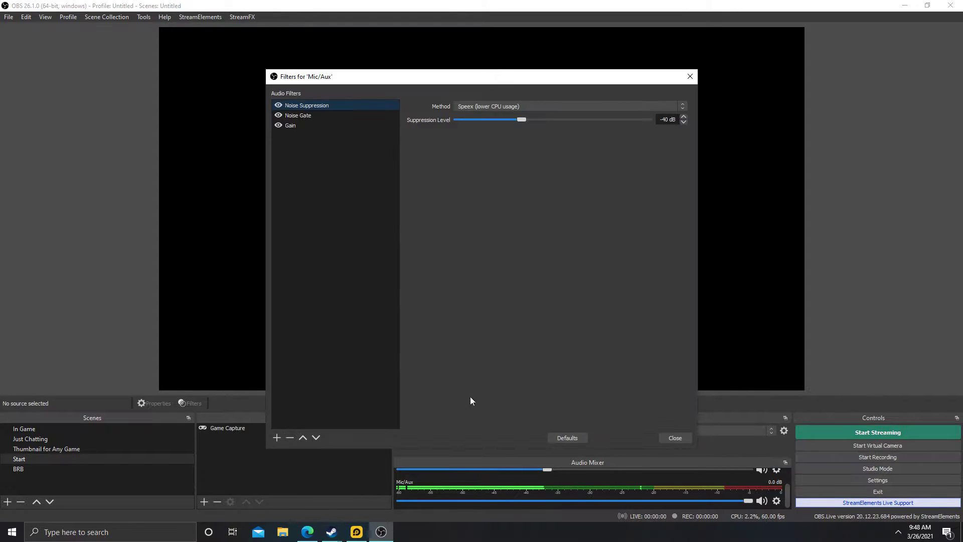
click(307, 115)
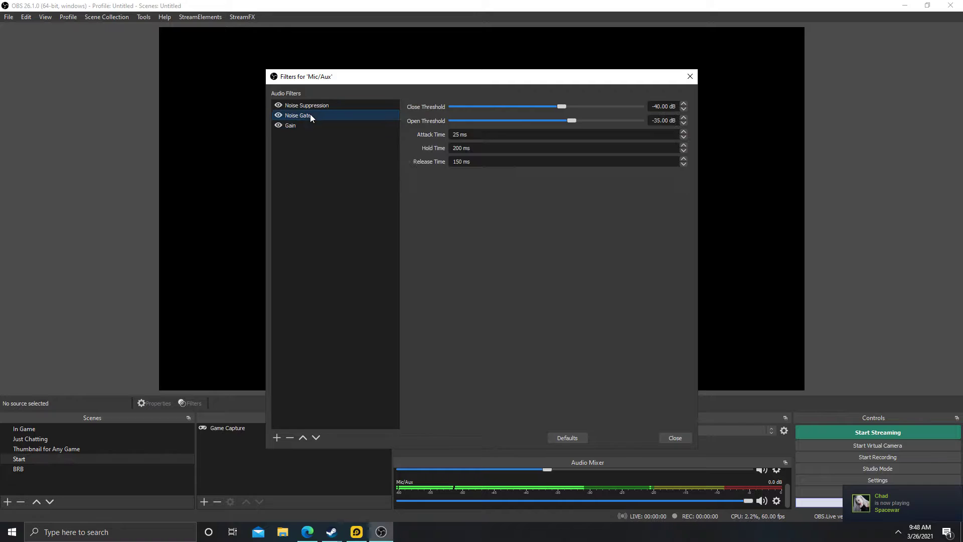
click(314, 107)
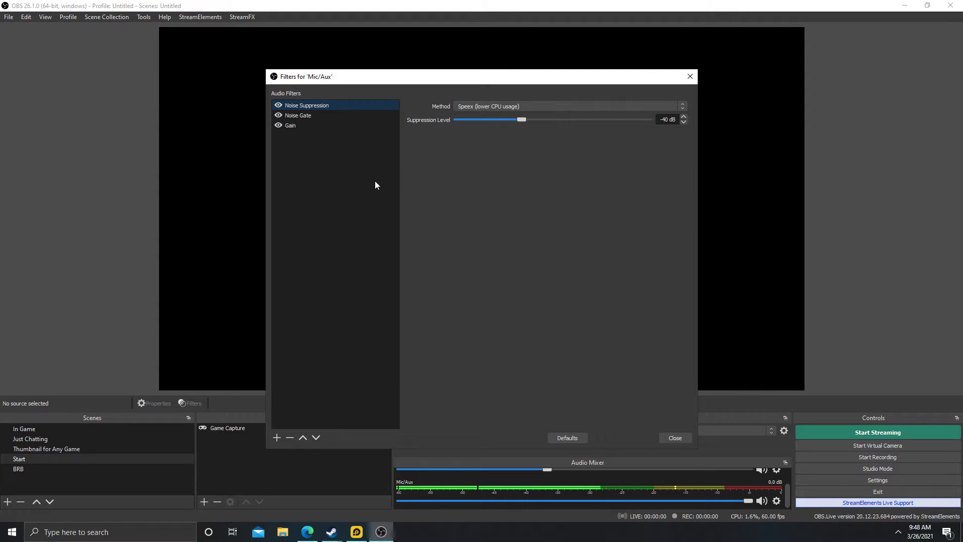
click(327, 116)
click(326, 126)
click(325, 106)
click(325, 116)
click(321, 125)
click(321, 107)
click(676, 437)
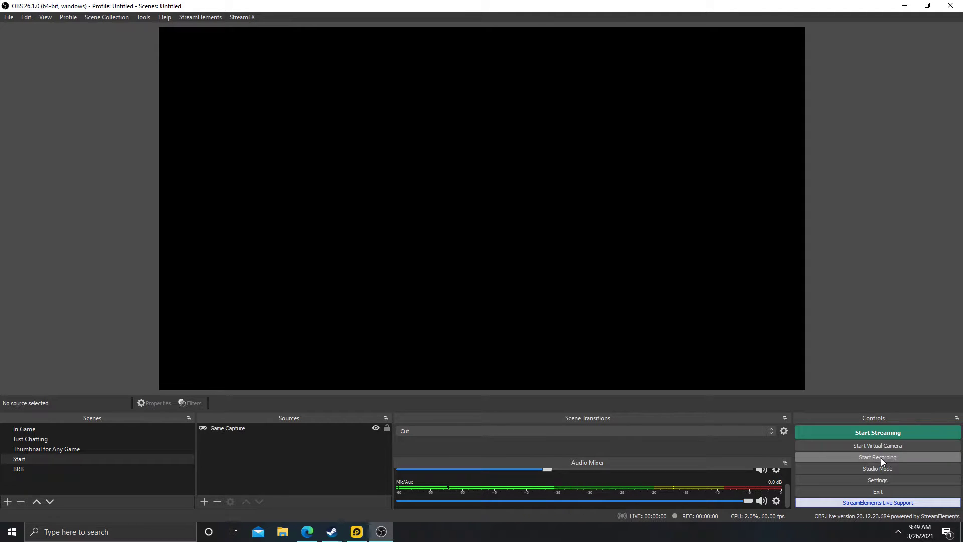
Look through the Output, Audio, Video and Hotkeys sections of the program settings and leave them without saving.
click(868, 480)
click(266, 146)
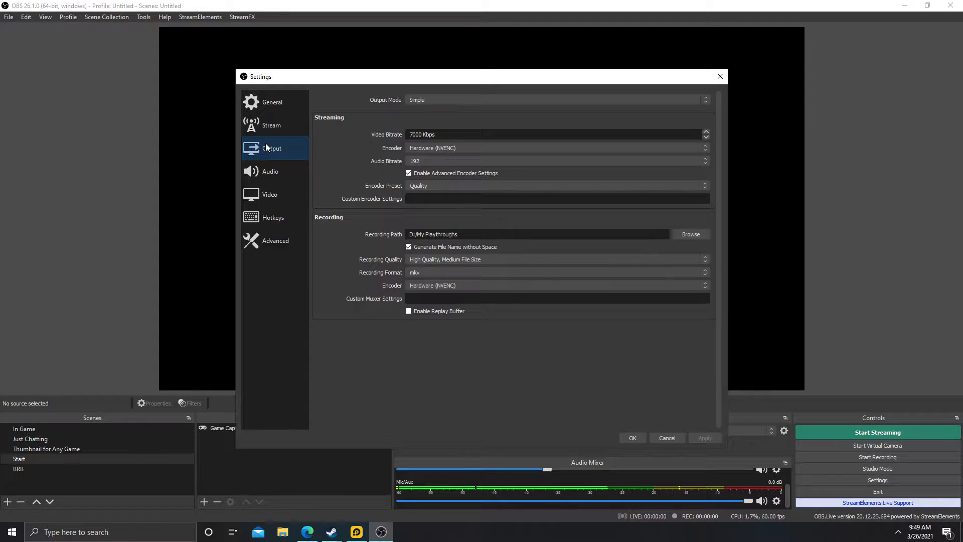
click(267, 171)
click(281, 197)
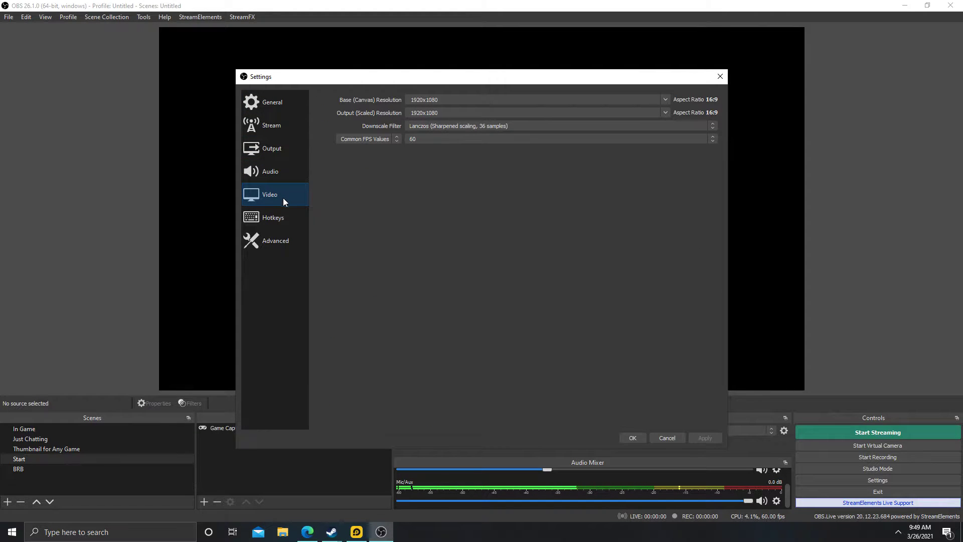
click(281, 220)
click(275, 173)
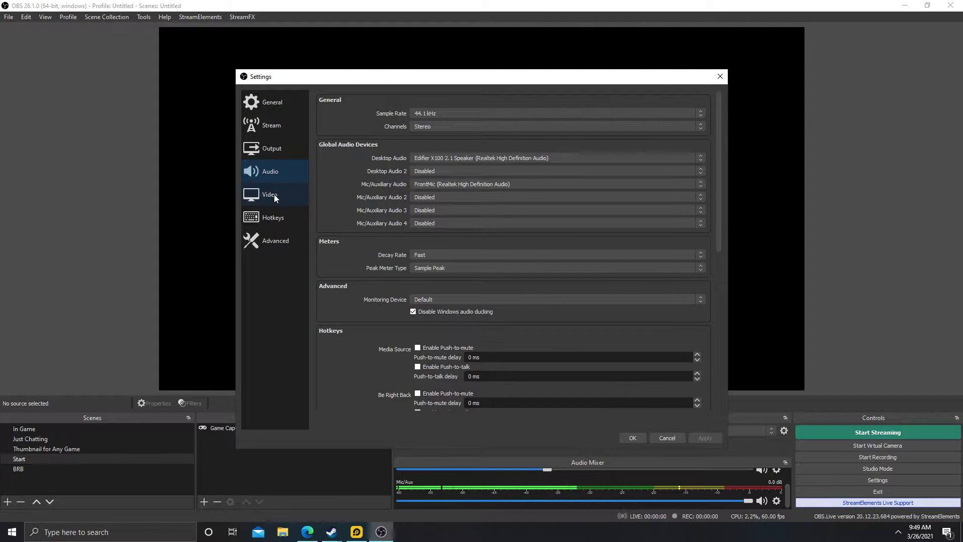
click(274, 195)
click(275, 171)
click(276, 153)
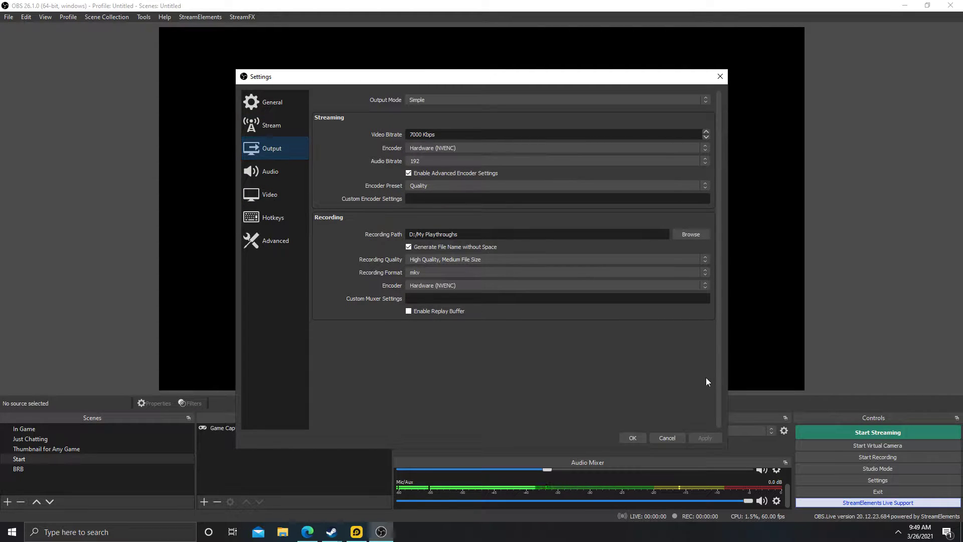
click(671, 438)
Reopen the Output settings and inspect the recording folder selection and the available recording quality levels, keeping both choices.
click(847, 481)
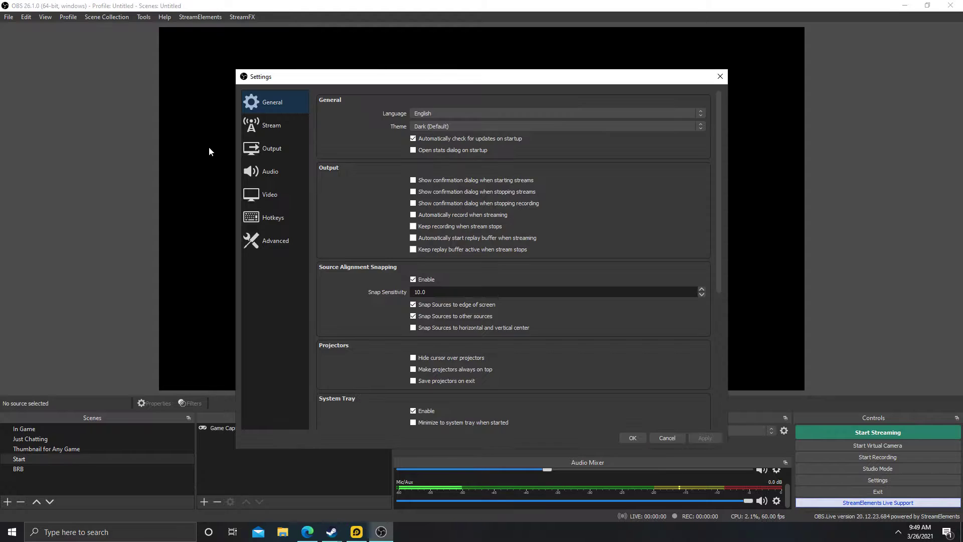
click(275, 155)
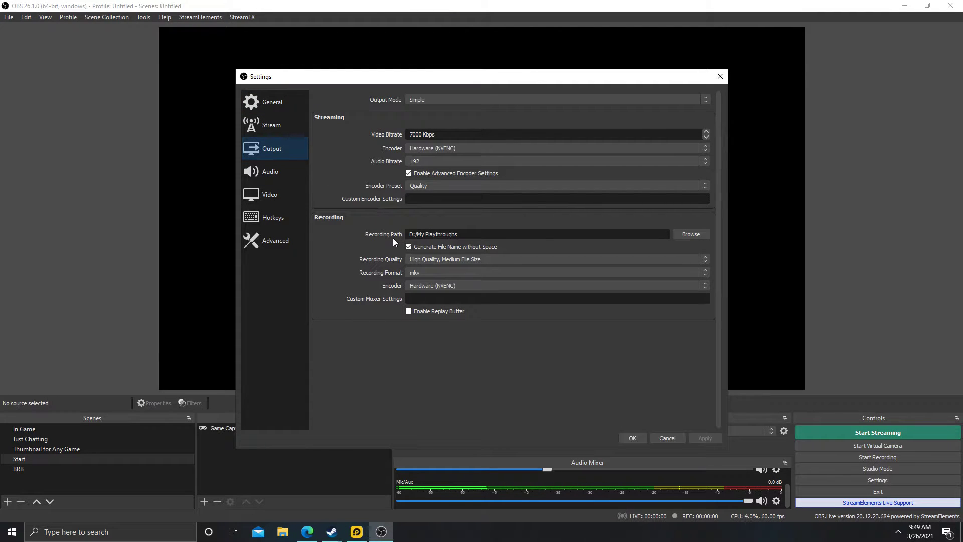
click(691, 234)
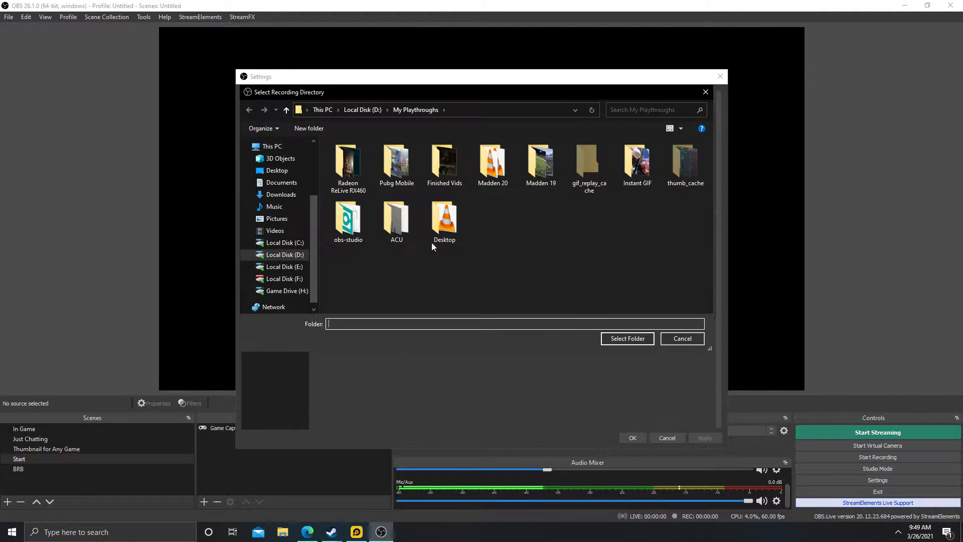
click(685, 338)
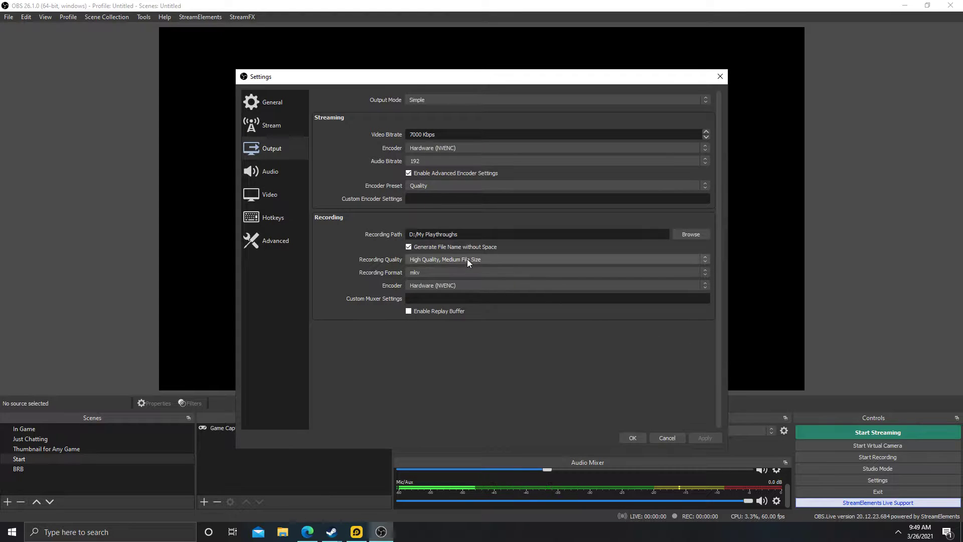
click(453, 259)
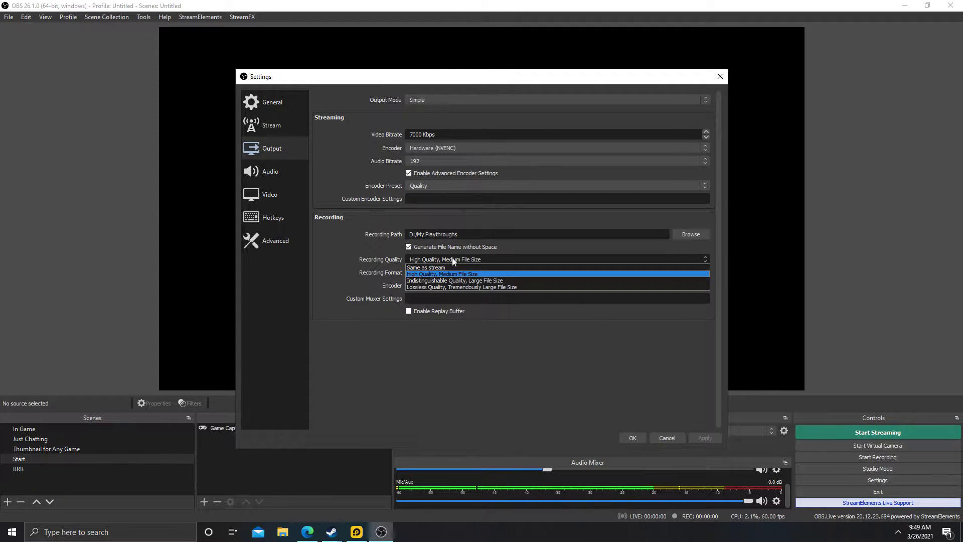
click(452, 258)
Review the available recording formats in the Output settings, keeping mkv.
click(420, 272)
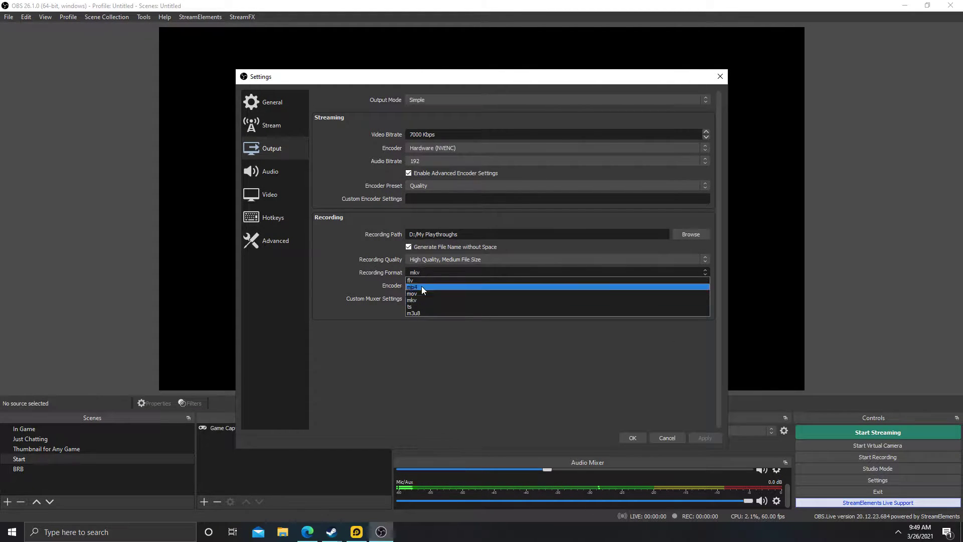
click(423, 297)
click(440, 272)
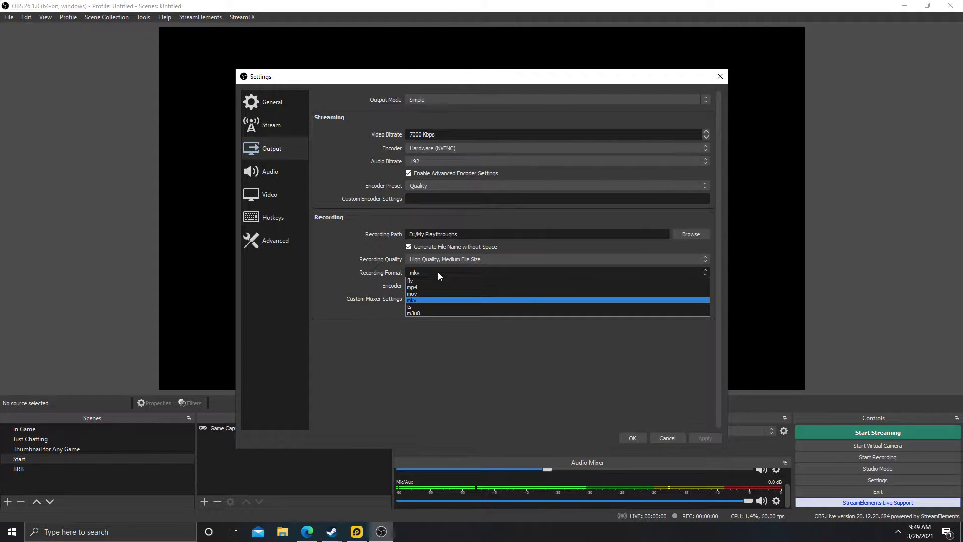
click(438, 272)
click(436, 270)
click(437, 270)
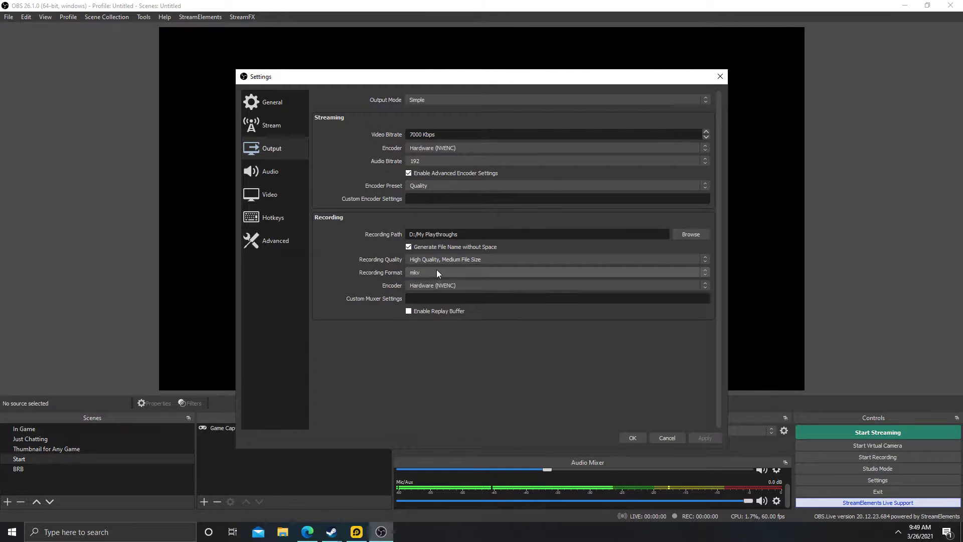
click(436, 271)
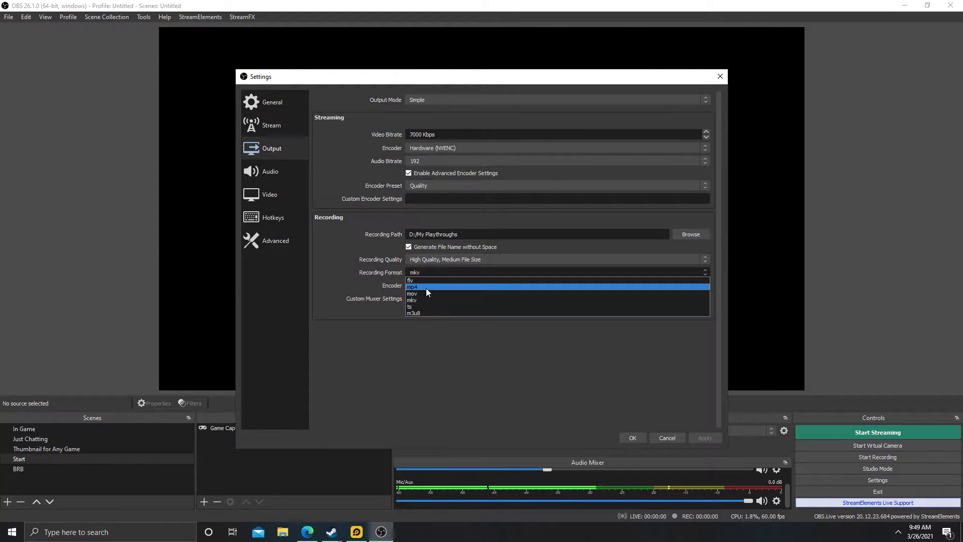
click(423, 272)
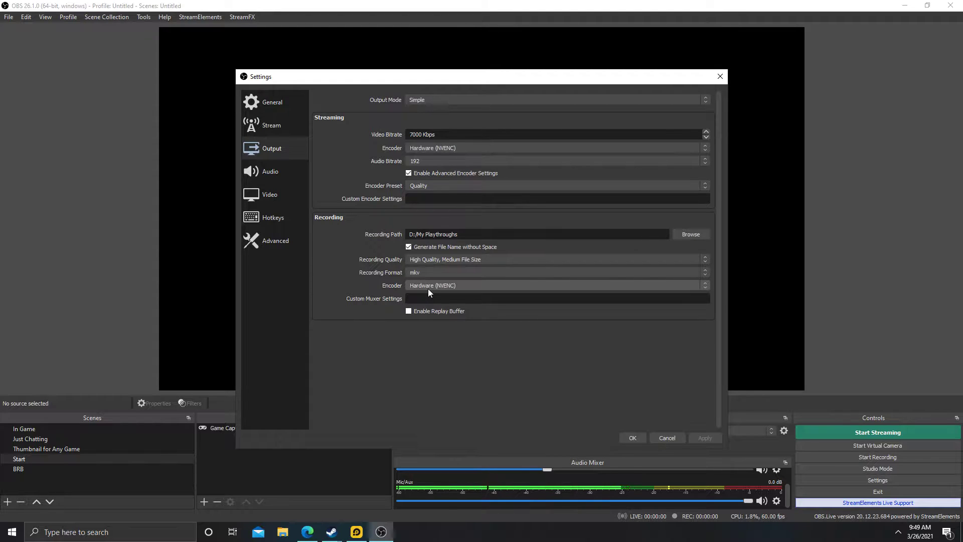
Compare the encoder options for recording and for streaming, keeping Hardware (NVENC) for both.
click(429, 285)
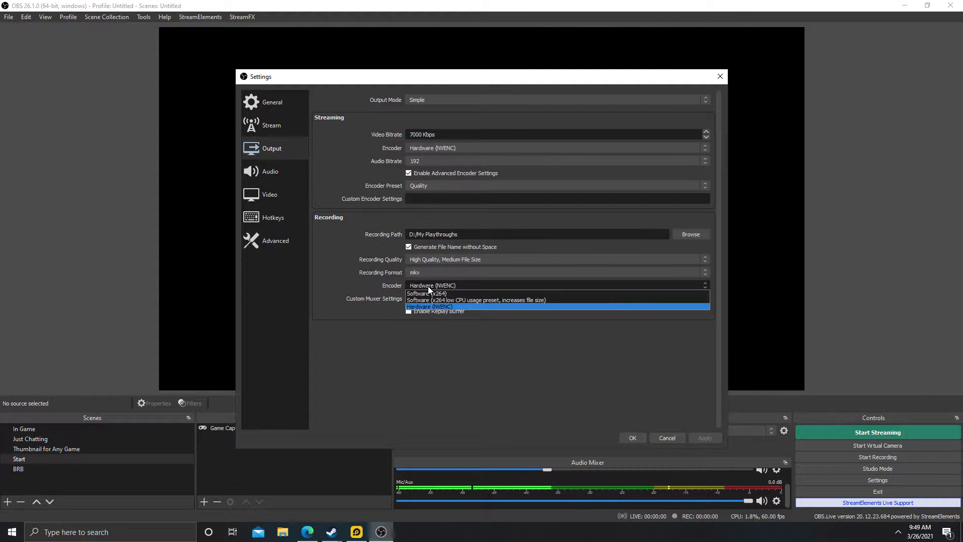
click(429, 288)
click(429, 286)
click(456, 282)
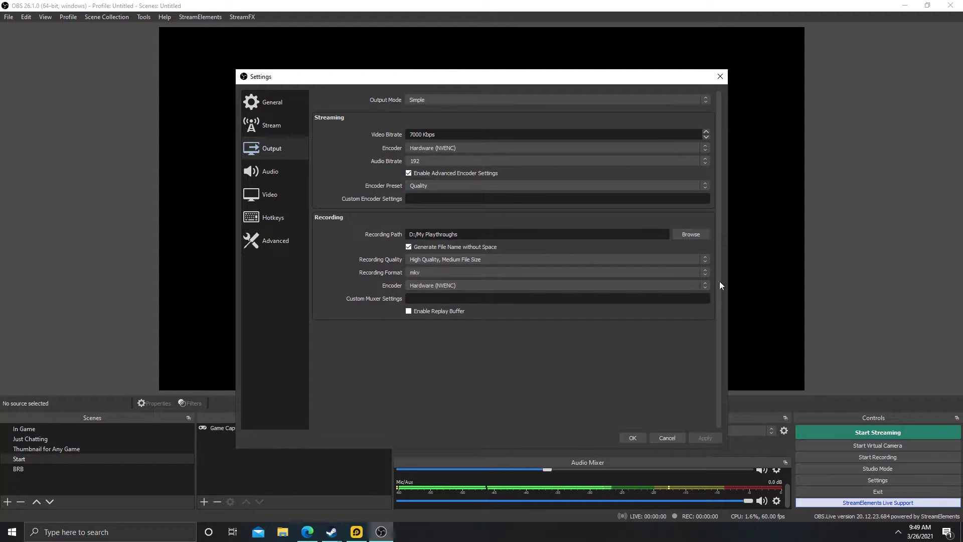
click(456, 149)
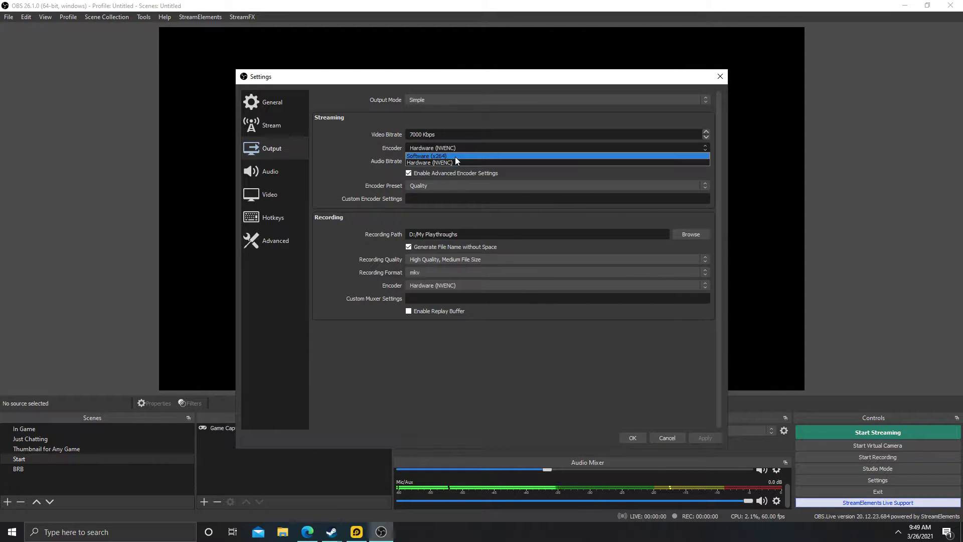
click(468, 148)
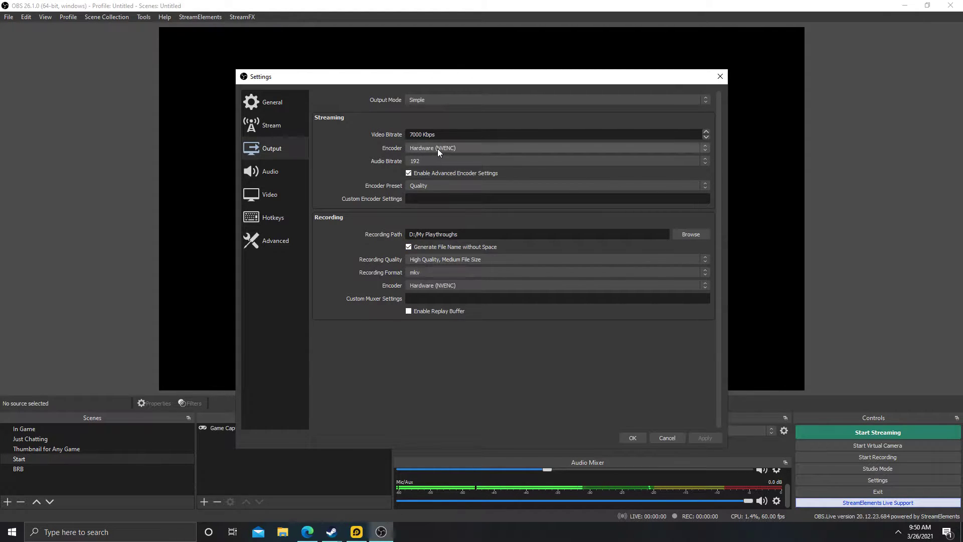
Review the streaming video and audio bitrates and the encoder preset options, keeping 7000 Kbps, 192 and Quality.
double_click(415, 135)
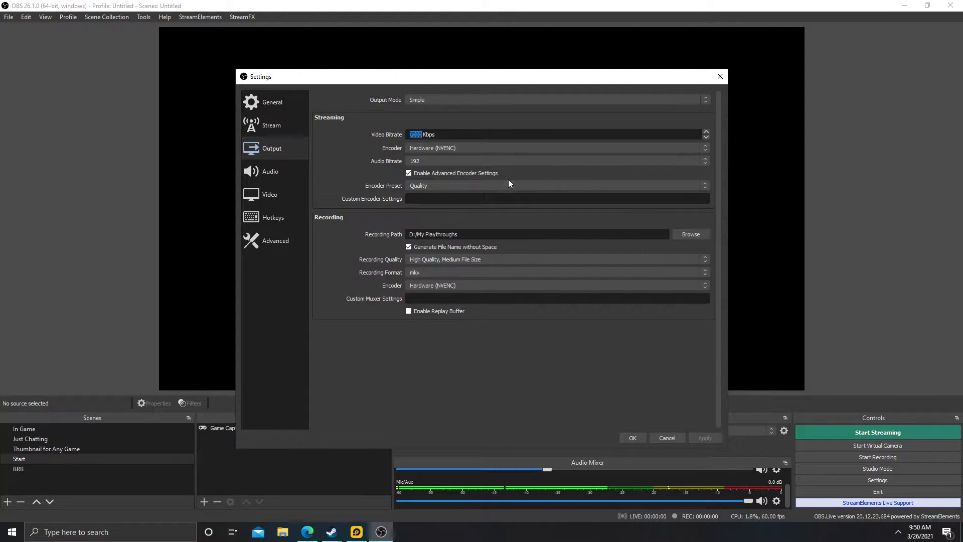
click(491, 135)
click(419, 161)
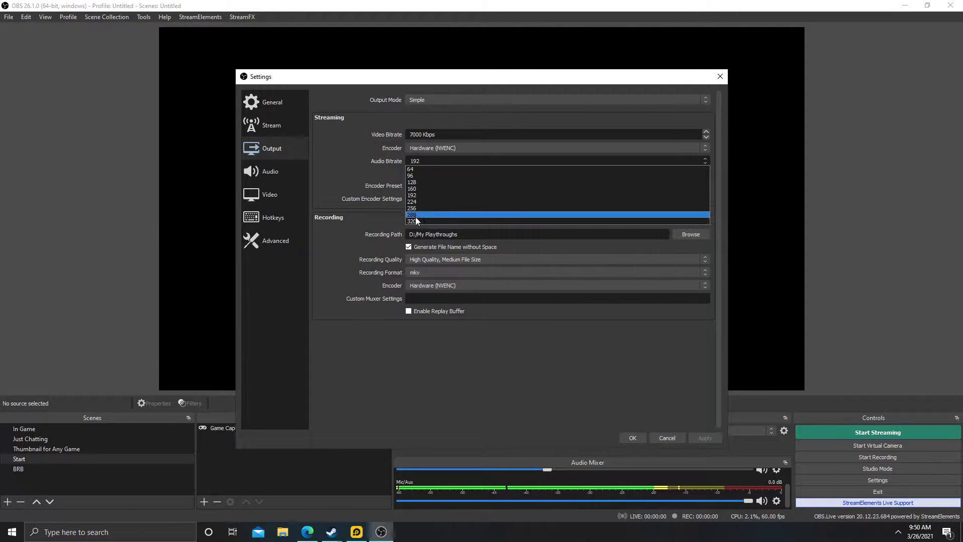
click(357, 170)
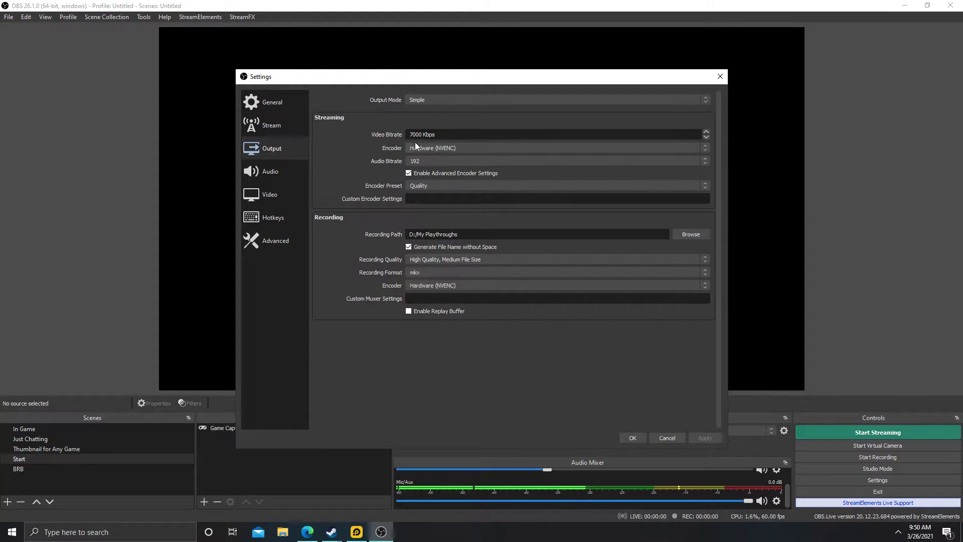
click(441, 162)
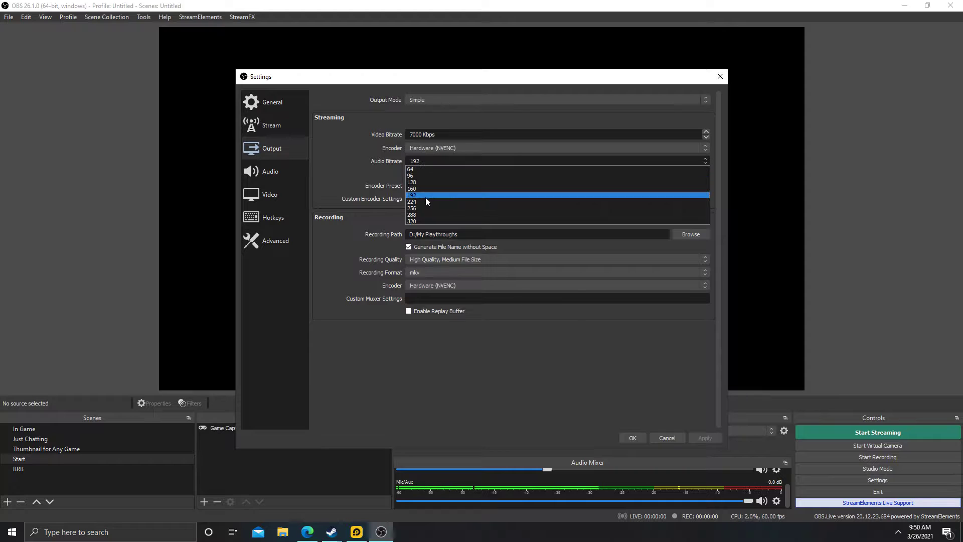
click(435, 161)
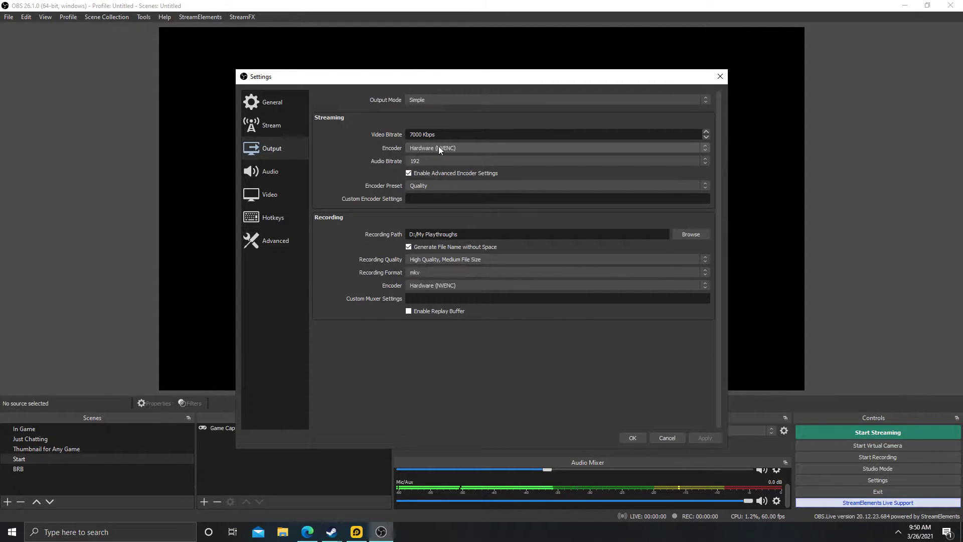
click(427, 185)
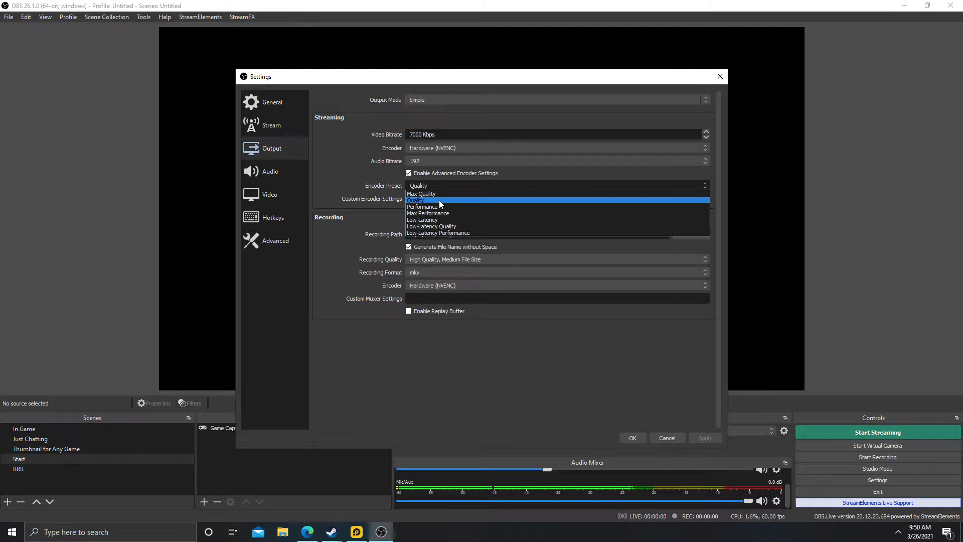
click(440, 185)
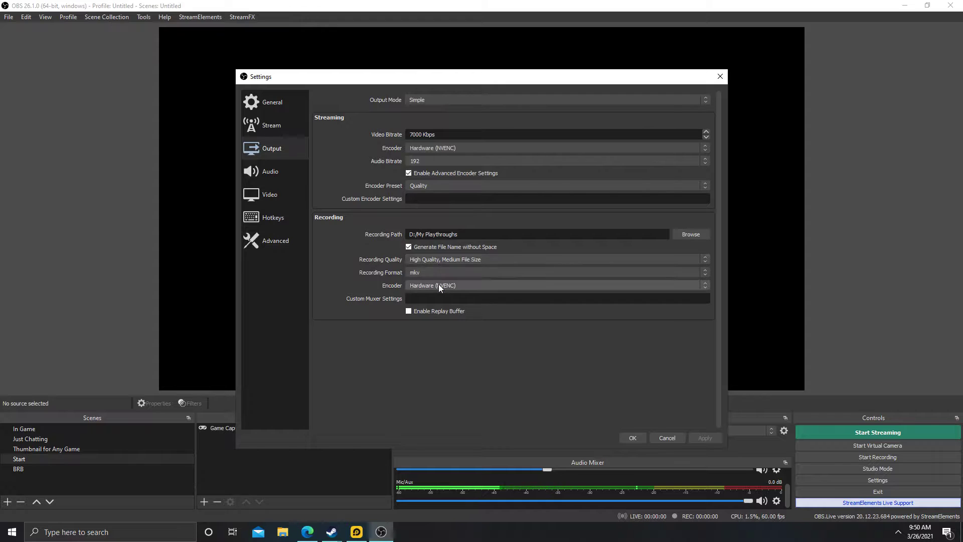
Examine the server address and stream key fields in the Stream settings without changing them.
click(279, 130)
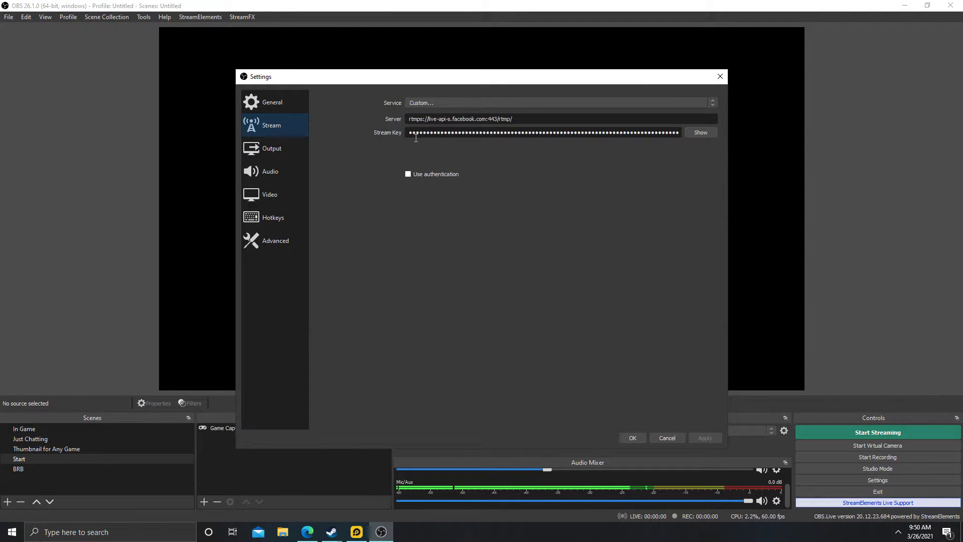
drag(458, 133, 483, 145)
click(530, 133)
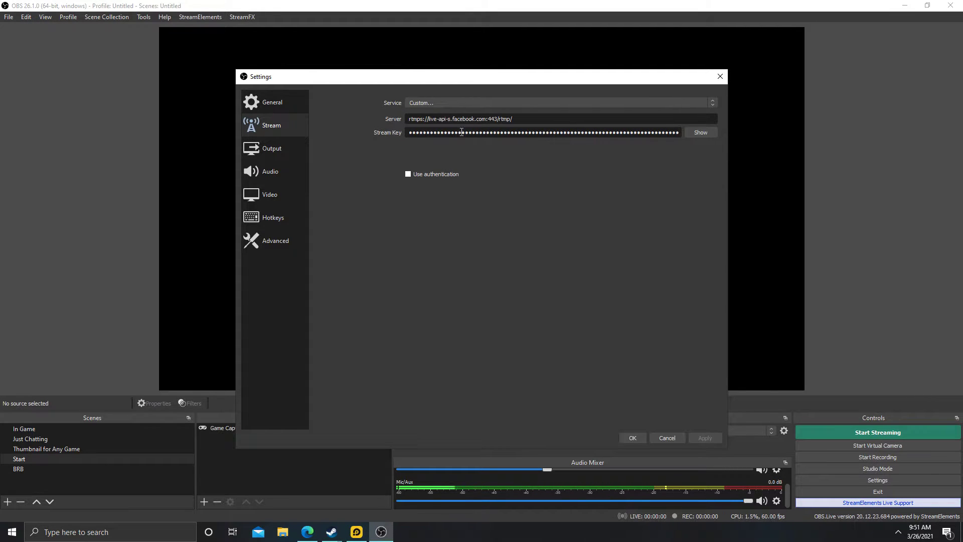
drag(529, 124, 417, 123)
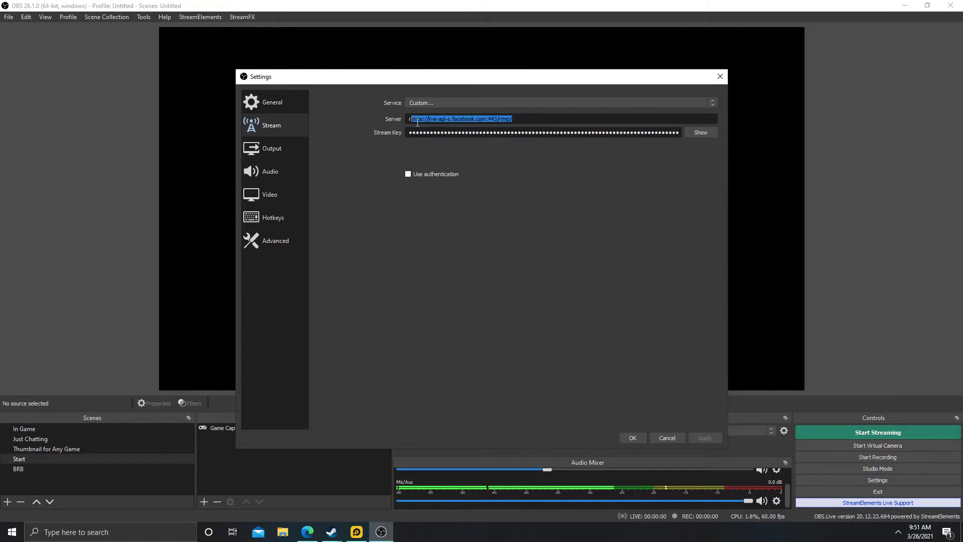
click(436, 121)
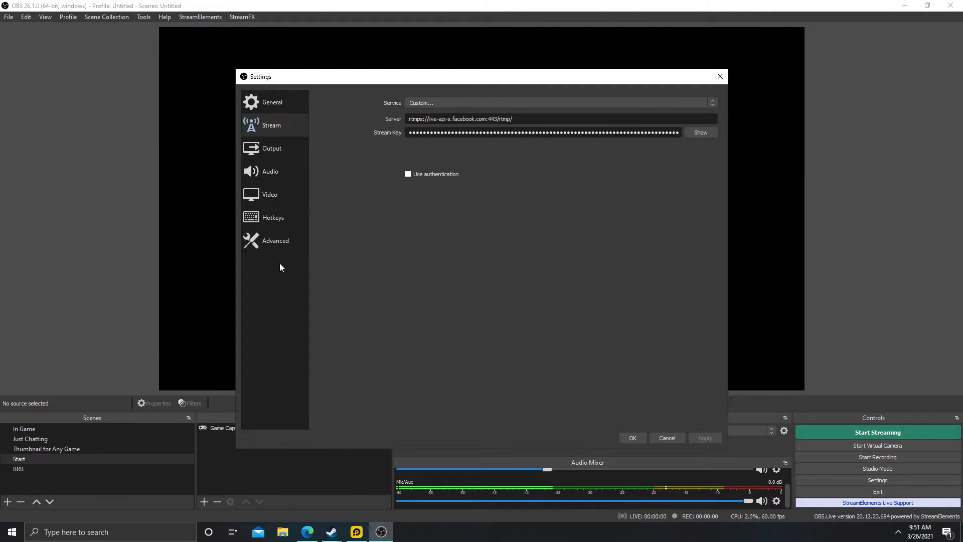
Look over the Advanced and Hotkeys settings and move on to the Video settings.
click(281, 240)
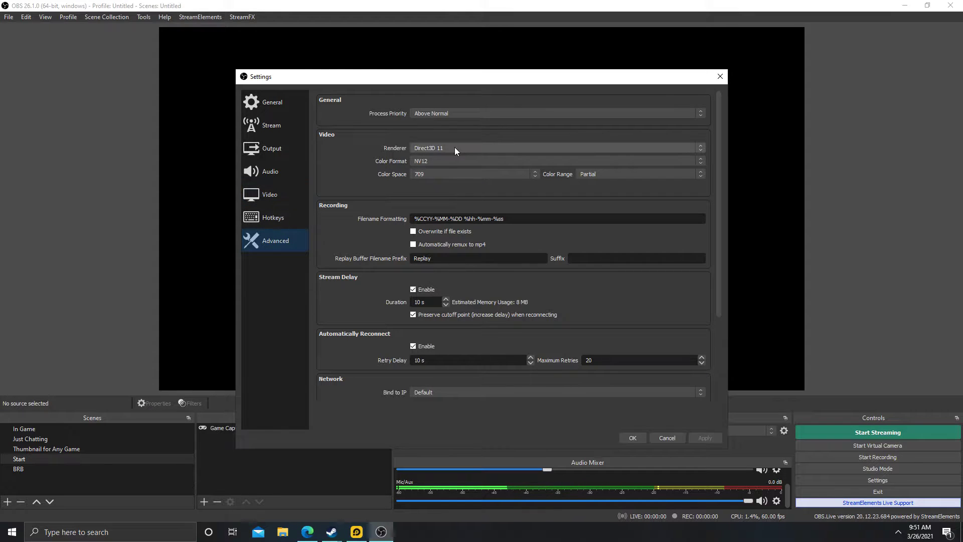
click(278, 218)
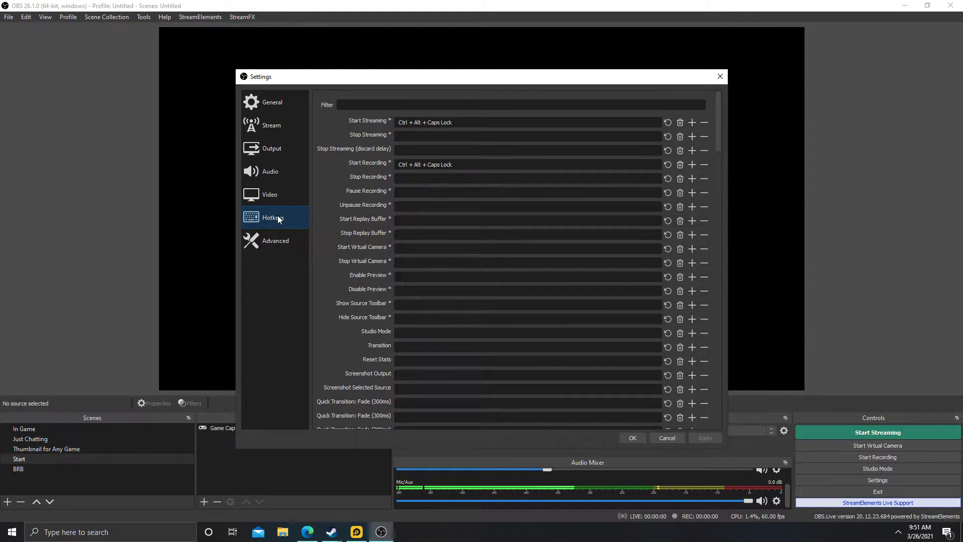
click(279, 194)
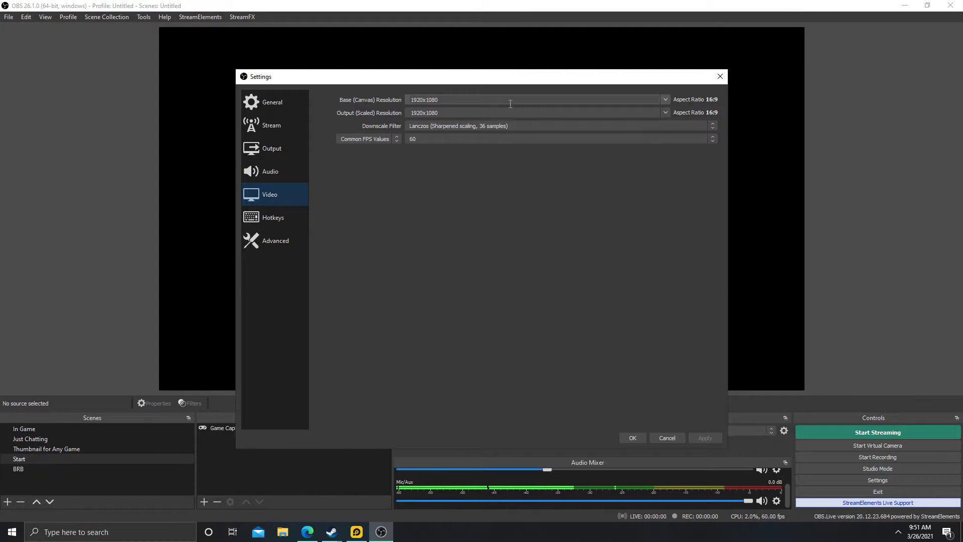
Review the base canvas and output resolution choices, keeping 1920x1080 for both.
click(667, 99)
click(667, 99)
click(666, 113)
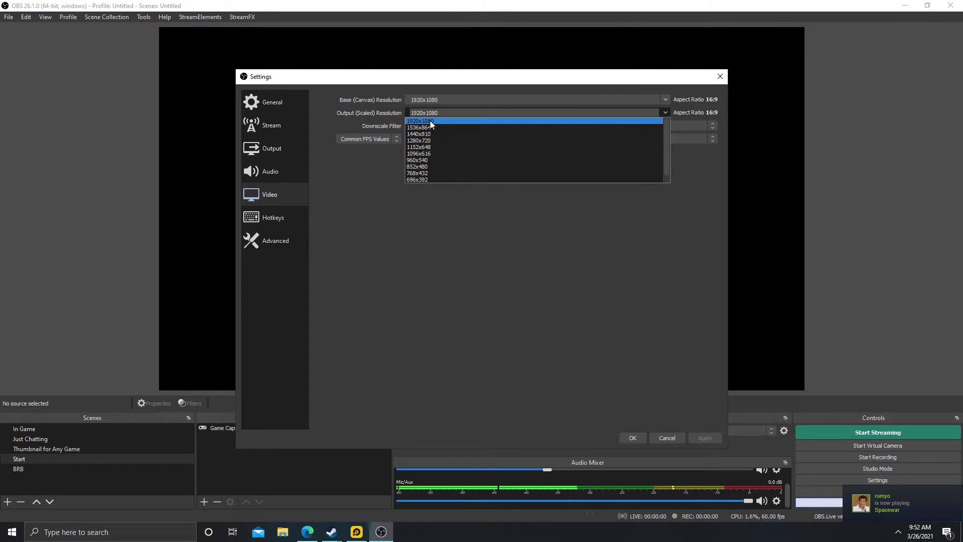
click(429, 121)
click(667, 113)
click(450, 121)
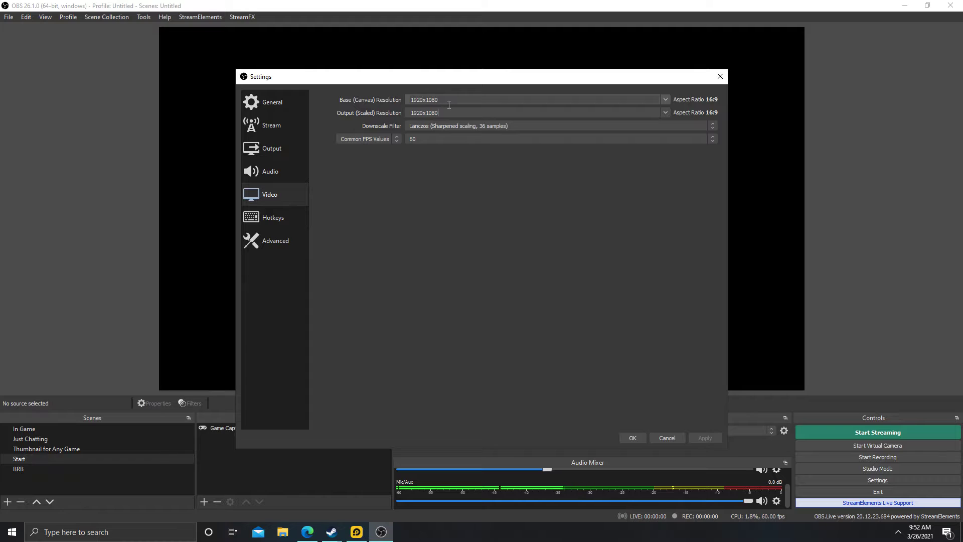
click(449, 104)
Try 852x480 as the output (scaled) resolution and restore it to 1920x1080.
click(666, 113)
scroll(455, 177, down, 1)
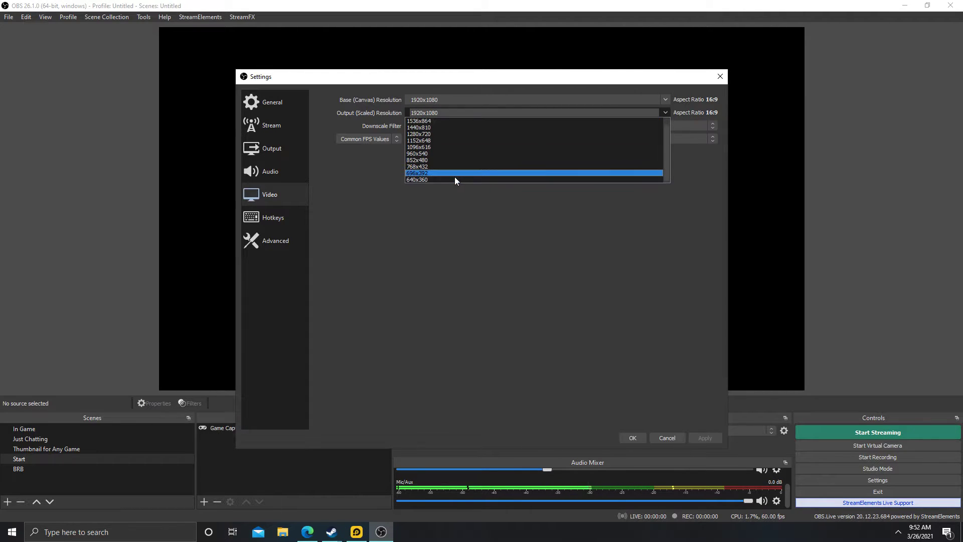
click(442, 159)
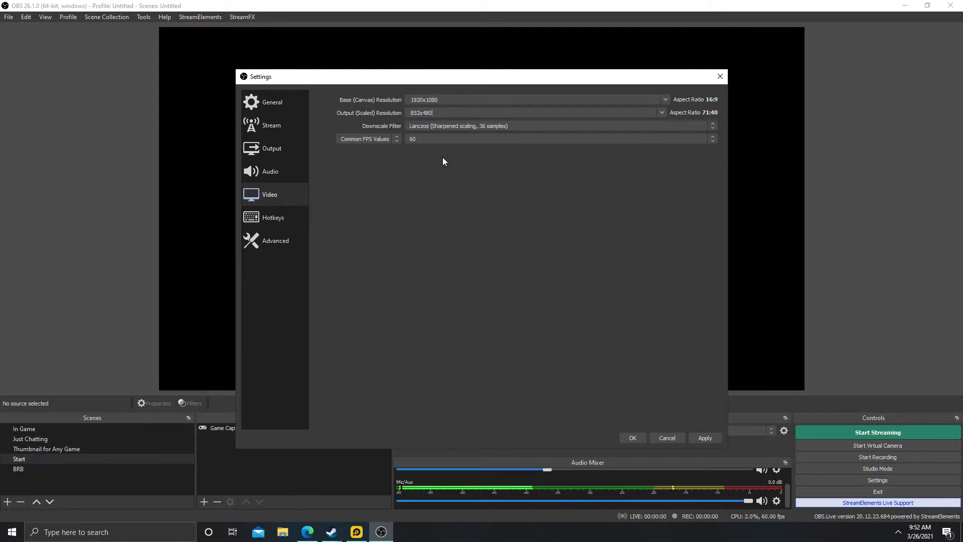
click(661, 113)
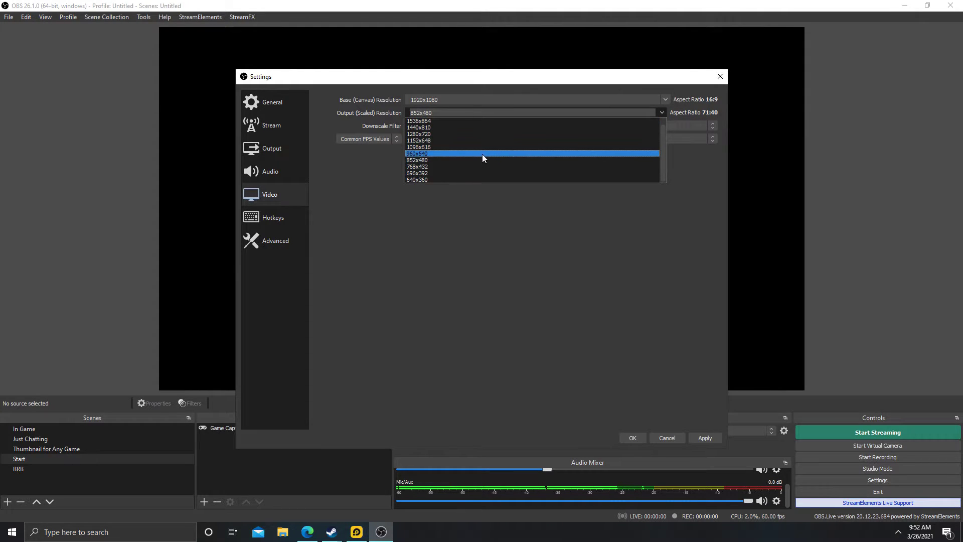
scroll(480, 160, up, 1)
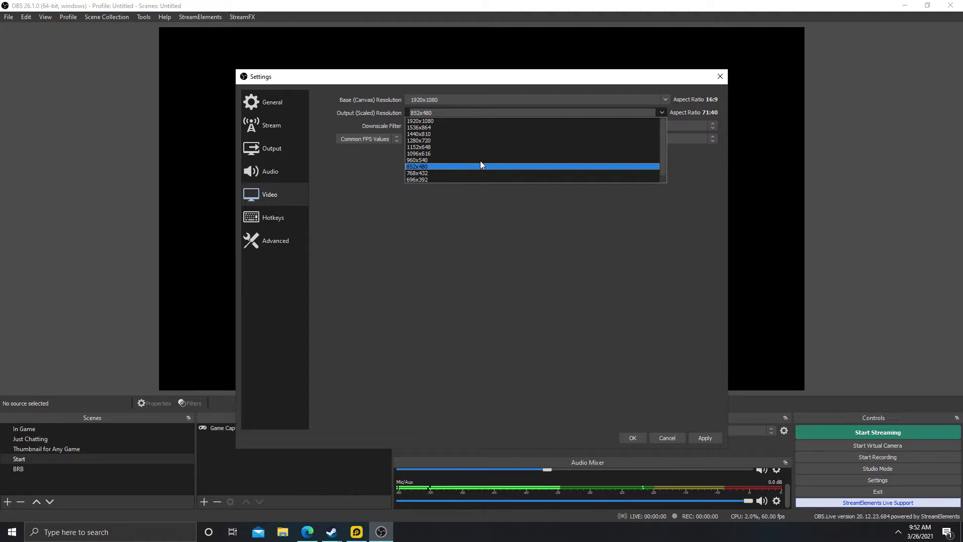
click(465, 122)
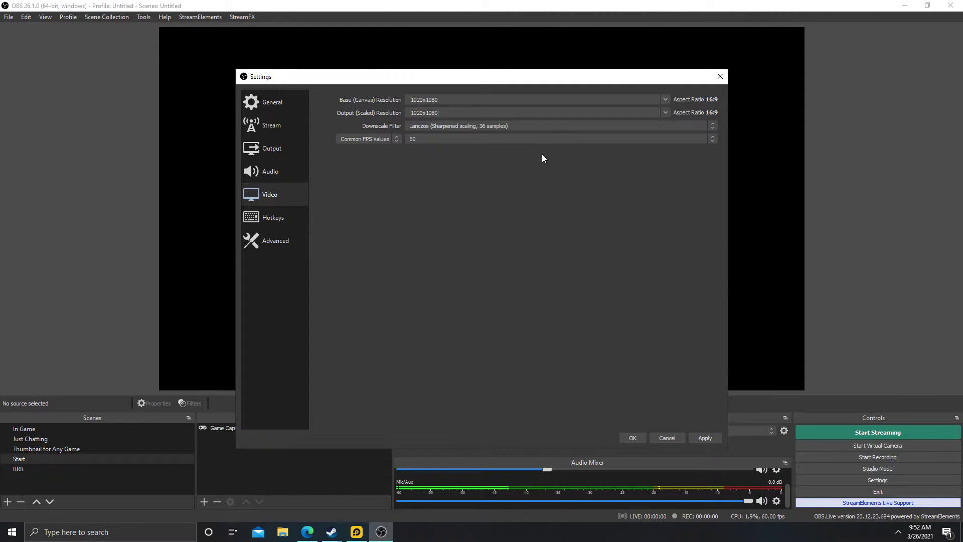
Review the downscale filter and common FPS options, keeping Lanczos (Sharpened scaling, 36 samples) and 60.
click(438, 126)
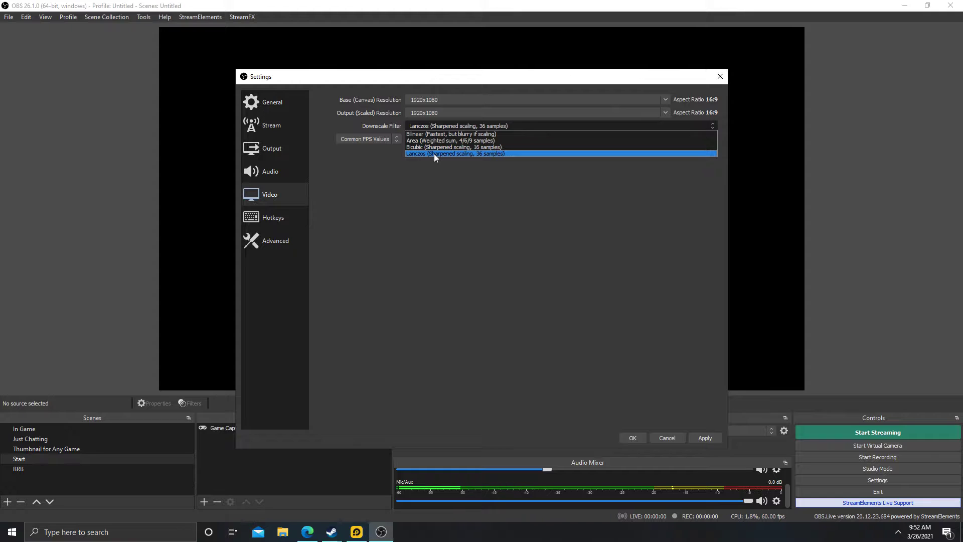
click(440, 192)
click(462, 129)
click(470, 154)
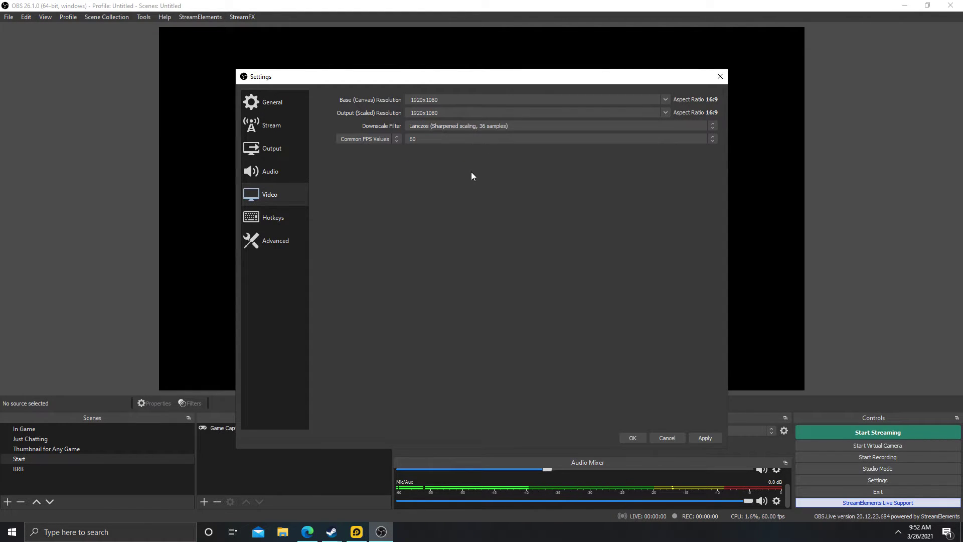
click(474, 128)
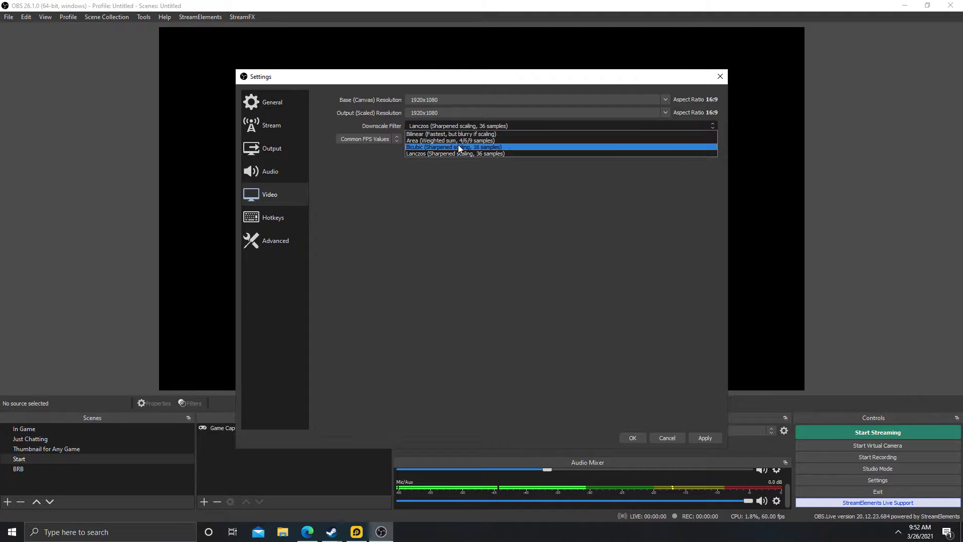
click(503, 126)
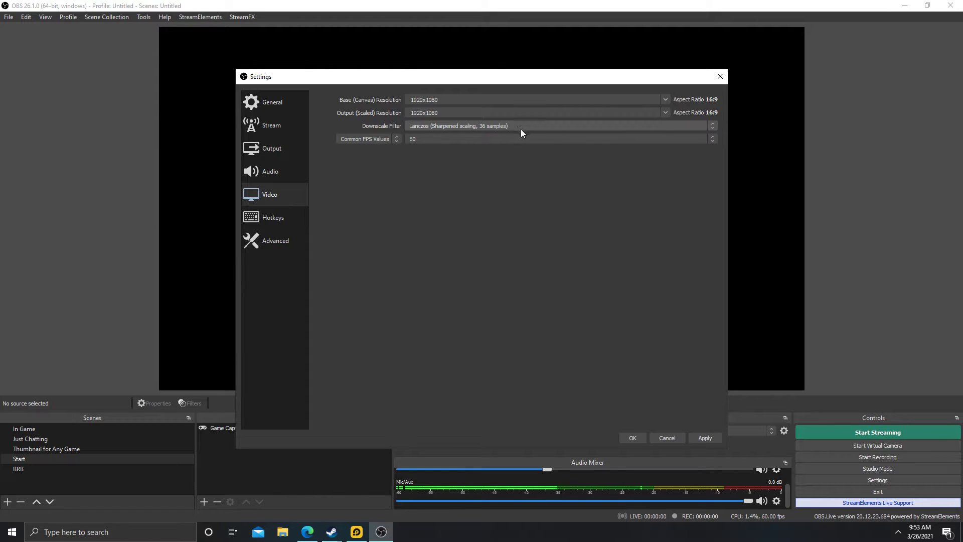
click(541, 125)
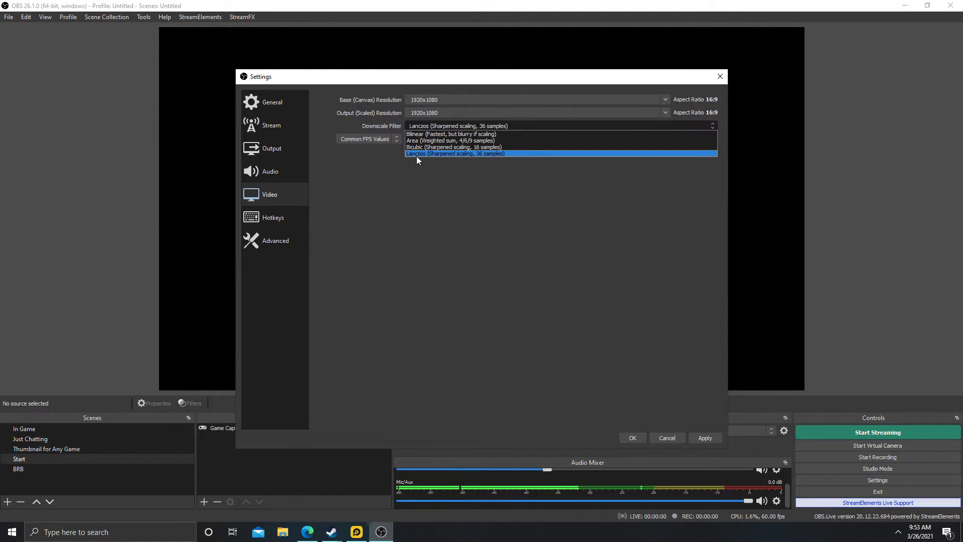
click(402, 204)
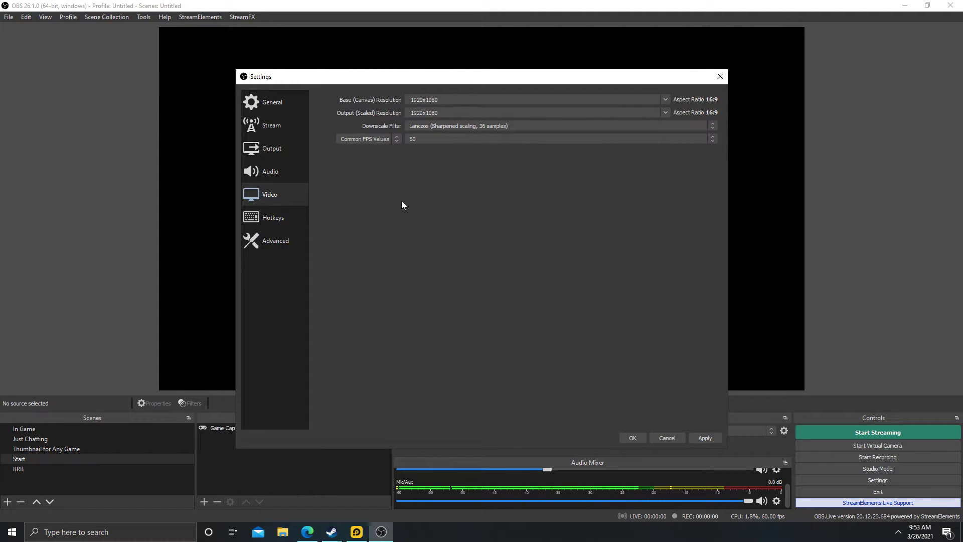
click(423, 141)
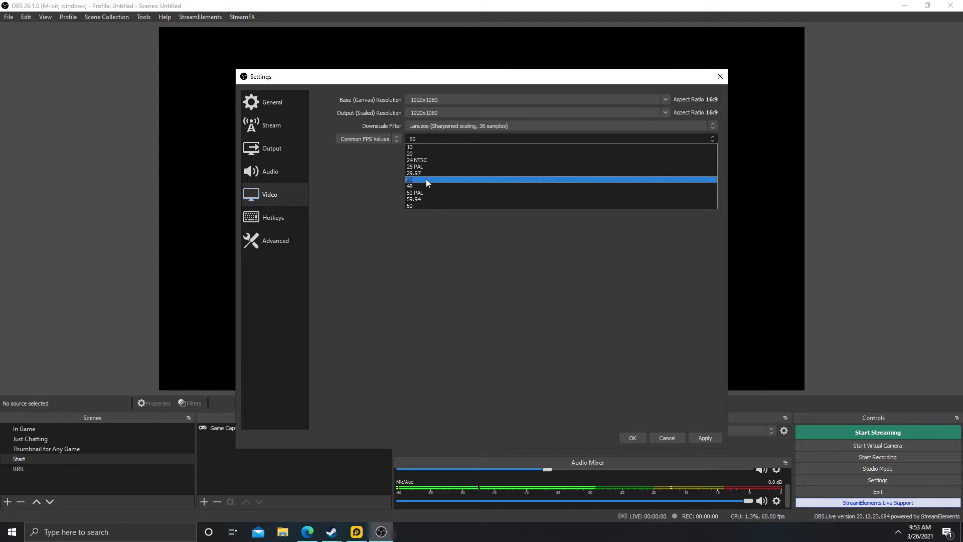
click(412, 206)
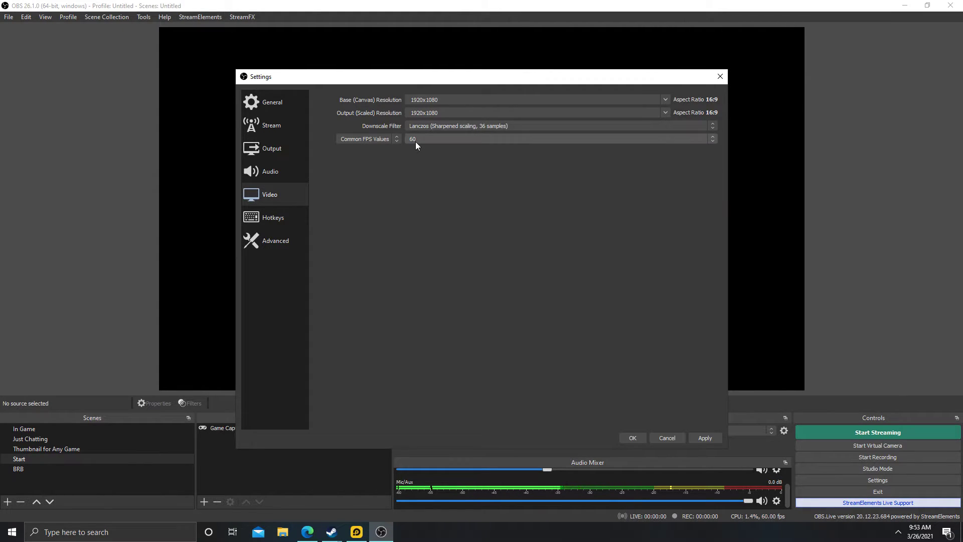
Open the Audio settings and review the sample rate choices, keeping 44.1 kHz.
click(269, 172)
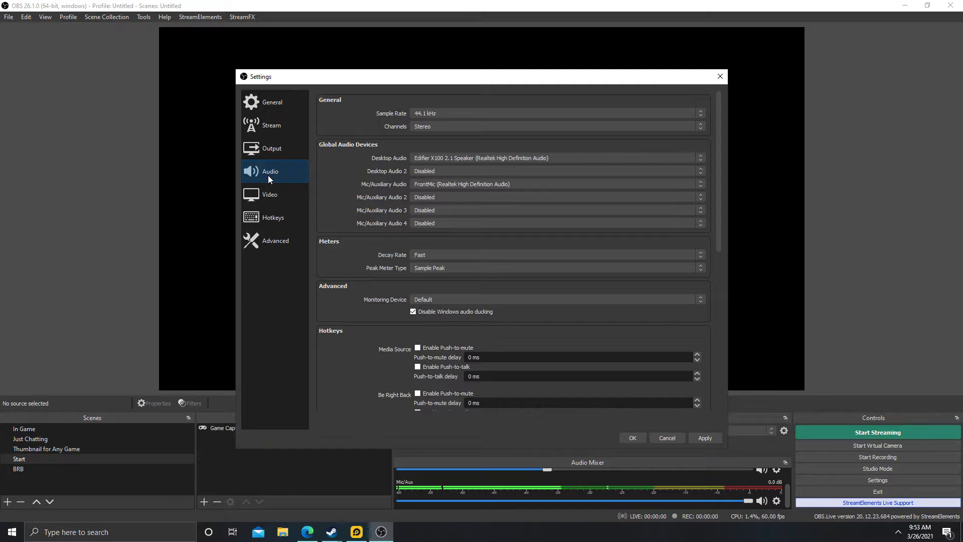
click(275, 192)
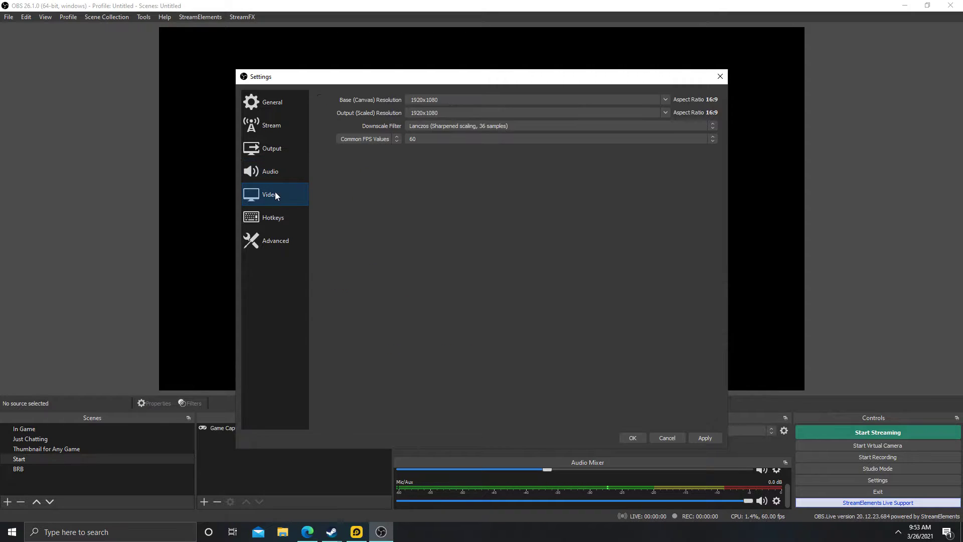
click(279, 177)
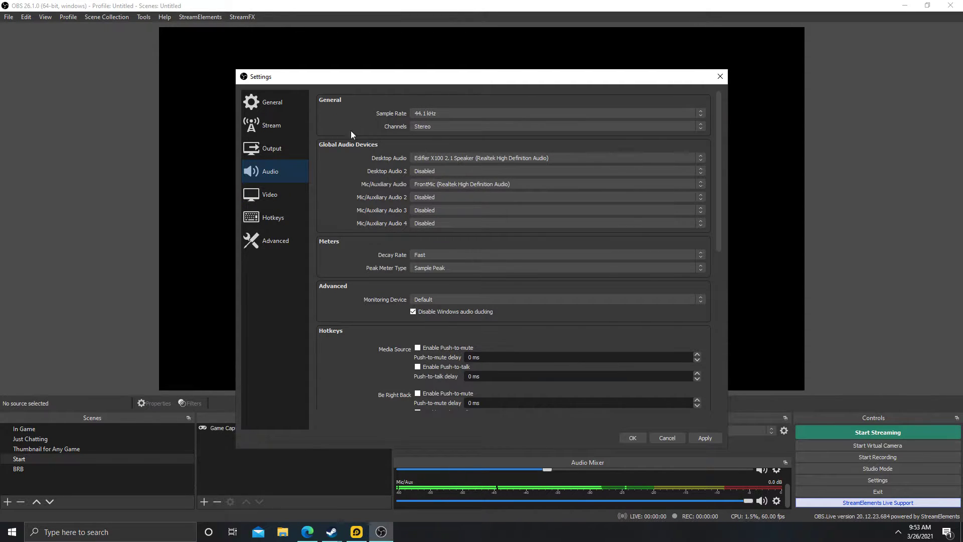
click(492, 112)
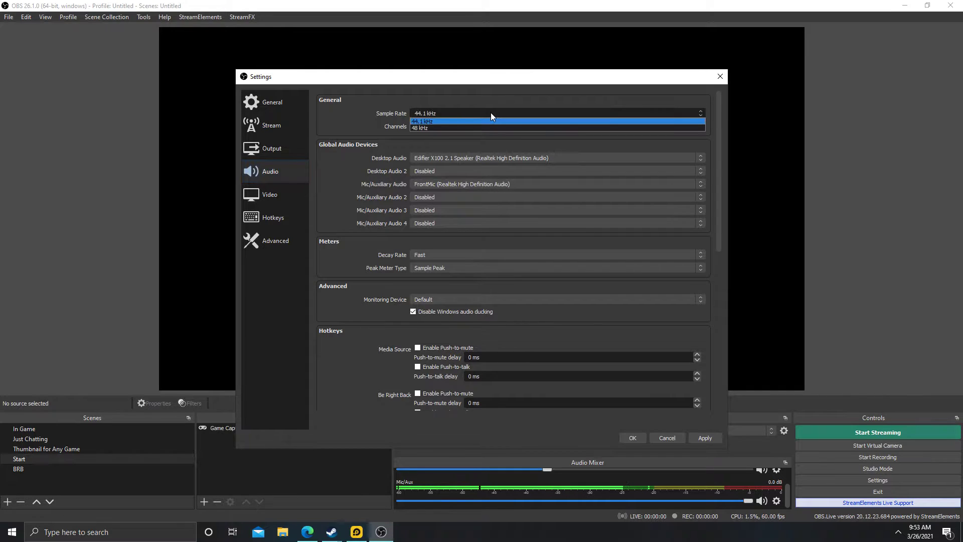
click(427, 122)
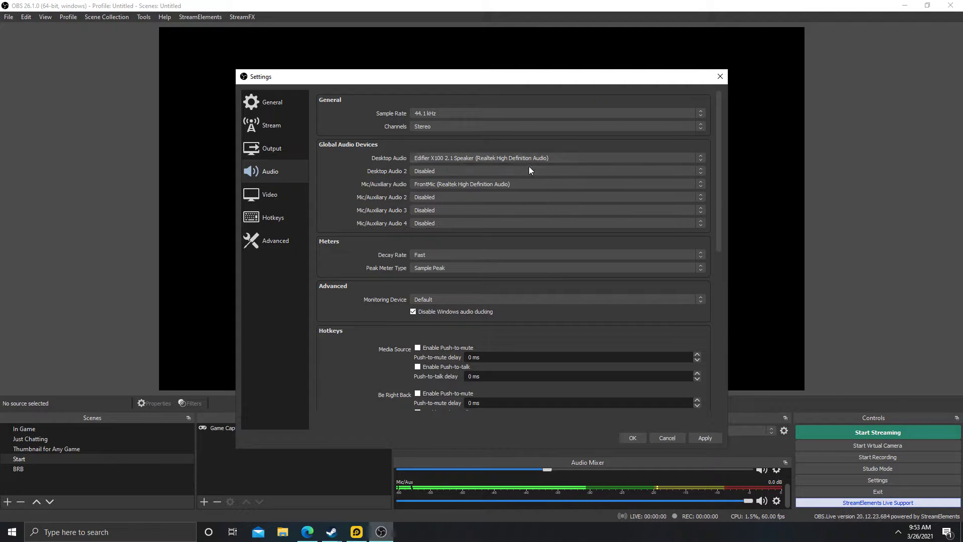
Review the available Desktop Audio devices, keeping Edifier X100 2.1 Speaker (Realtek High Definition Audio).
click(623, 158)
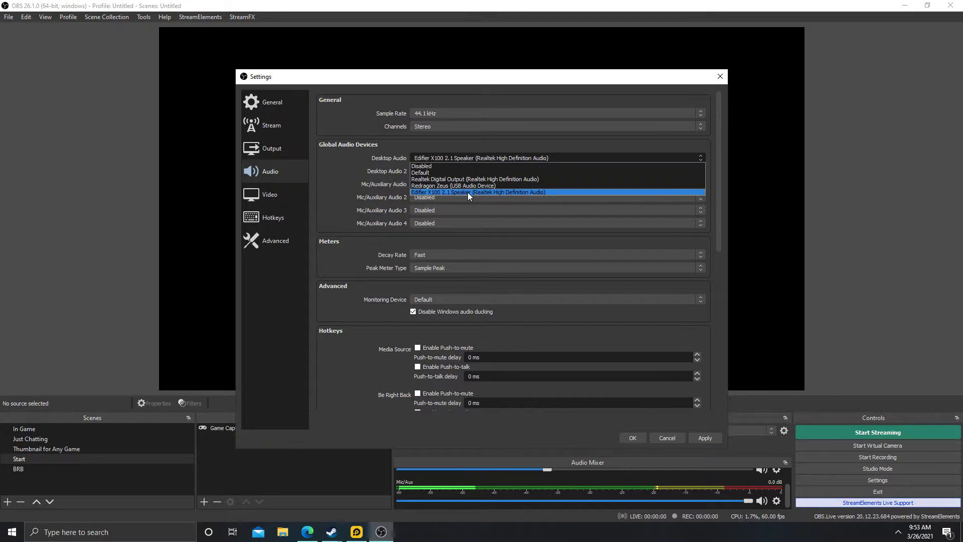
click(471, 158)
click(459, 155)
click(468, 157)
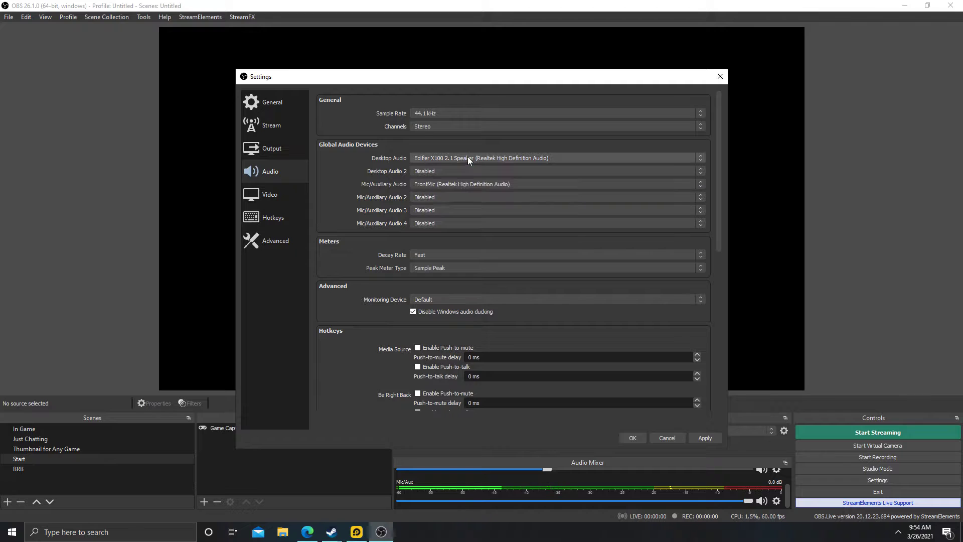
click(468, 156)
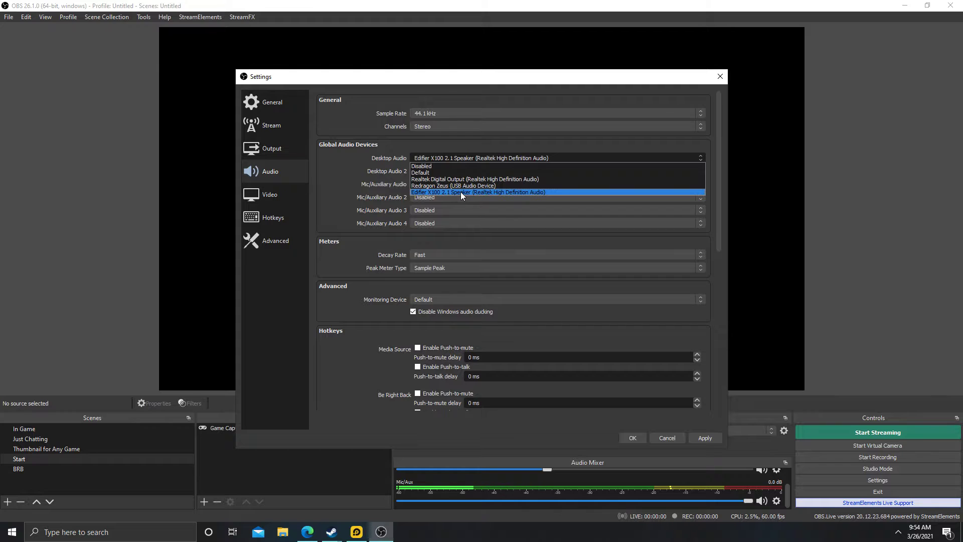
click(467, 159)
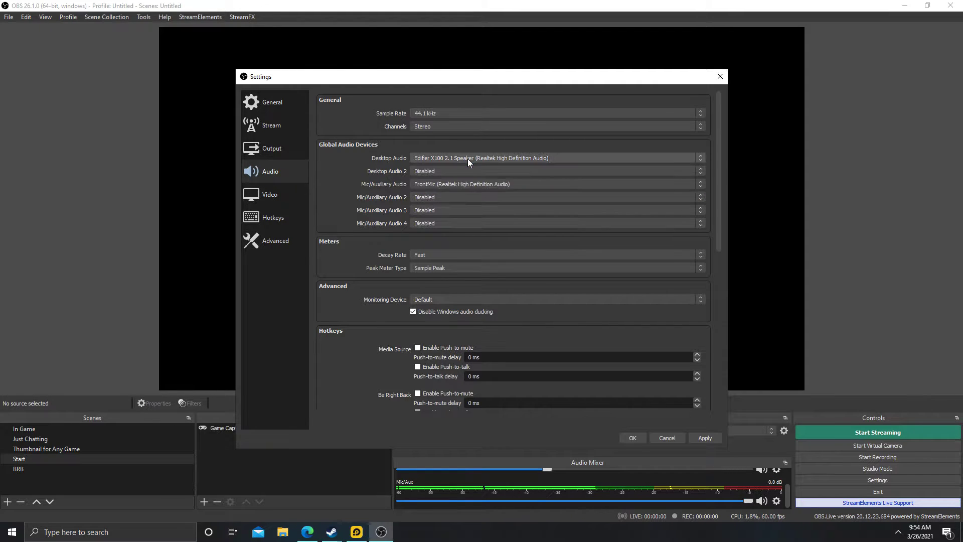
Review the Mic/Auxiliary Audio devices, keeping FrontMic (Realtek High Definition Audio), and look over the remaining audio options.
click(461, 185)
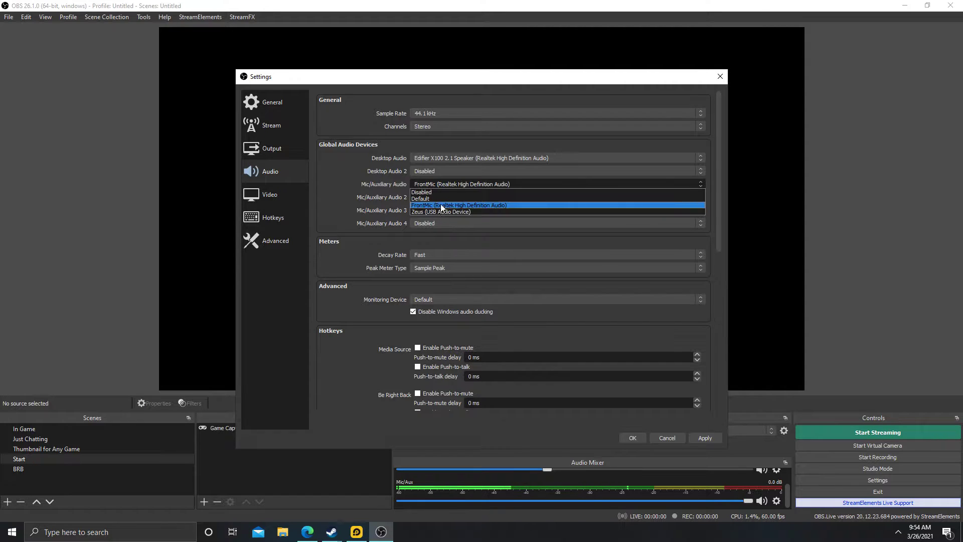
click(445, 185)
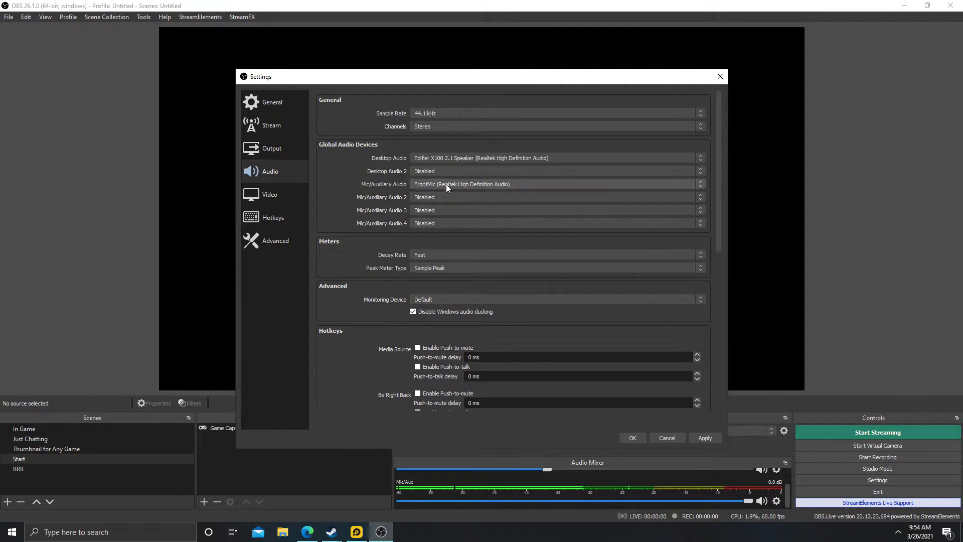
click(450, 184)
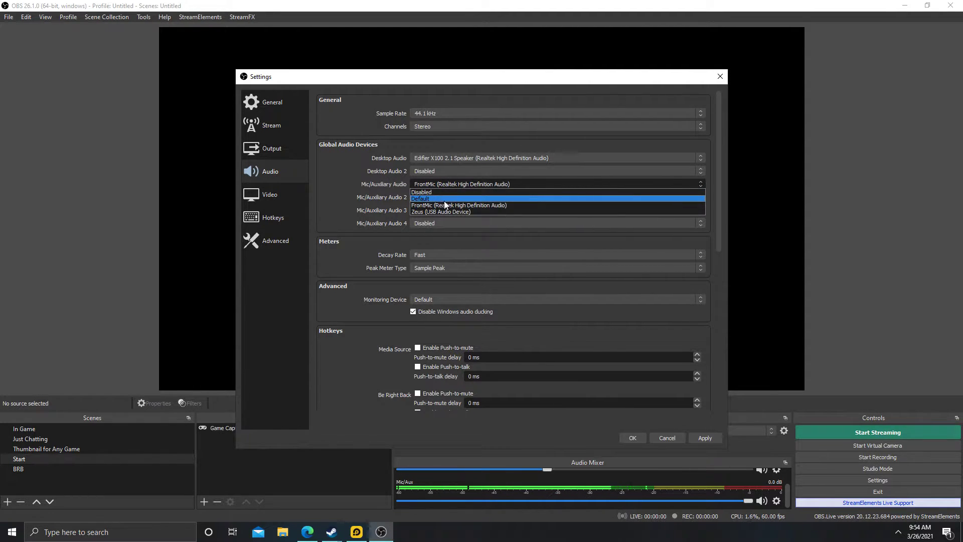
click(457, 183)
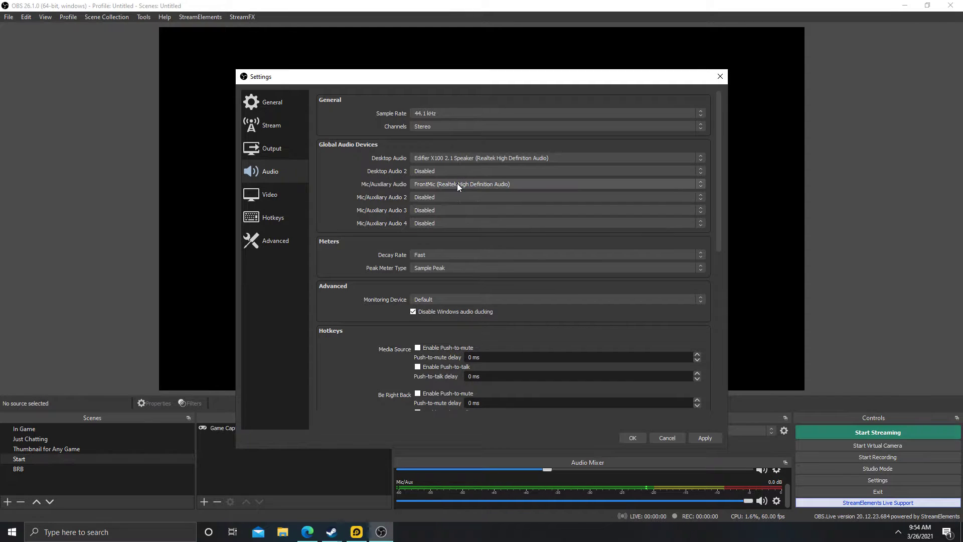
click(456, 182)
click(452, 185)
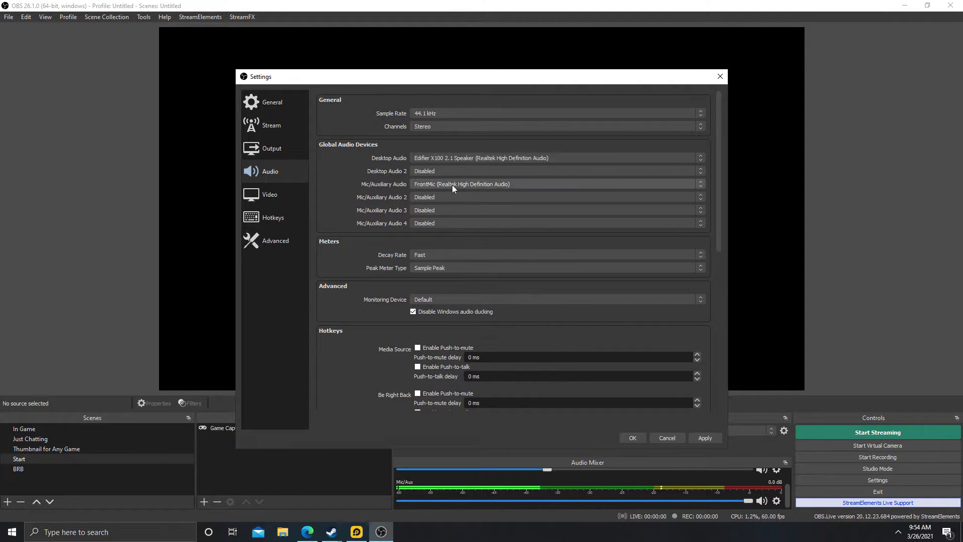
scroll(489, 369, down, 4)
scroll(467, 351, up, 4)
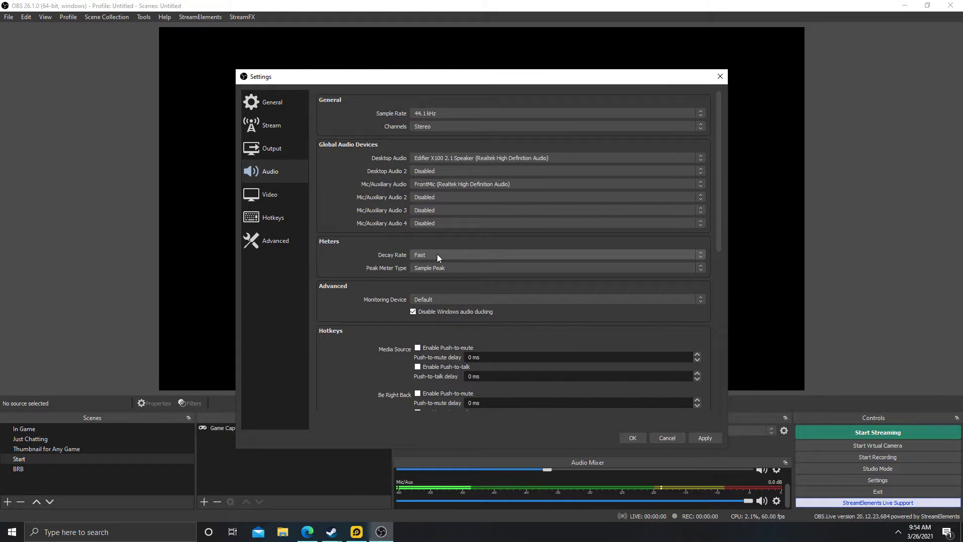
Glance over the Output, Stream and General settings once more.
click(273, 149)
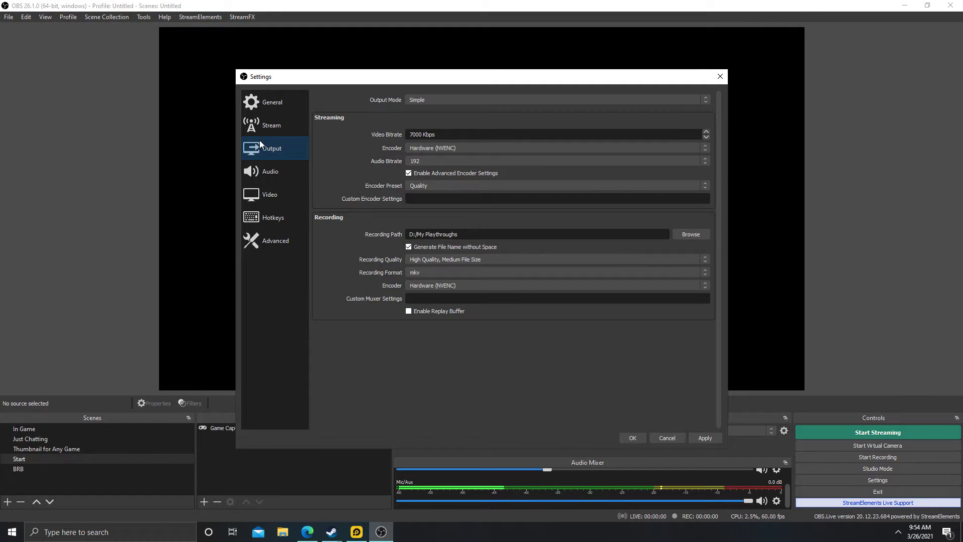
click(265, 132)
click(270, 111)
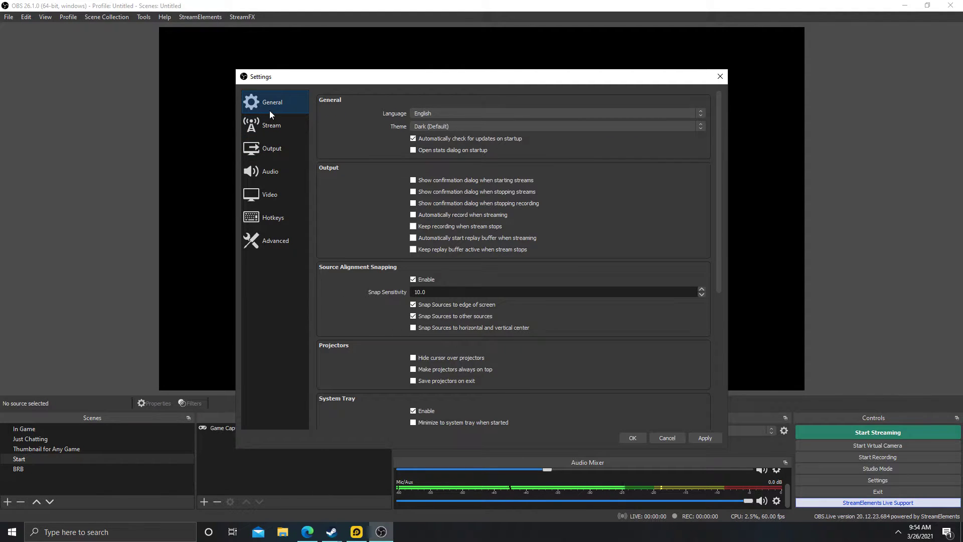
Look through the Hotkeys settings, from the streaming and recording shortcuts to the Thumbnail for Any Game scene.
click(276, 217)
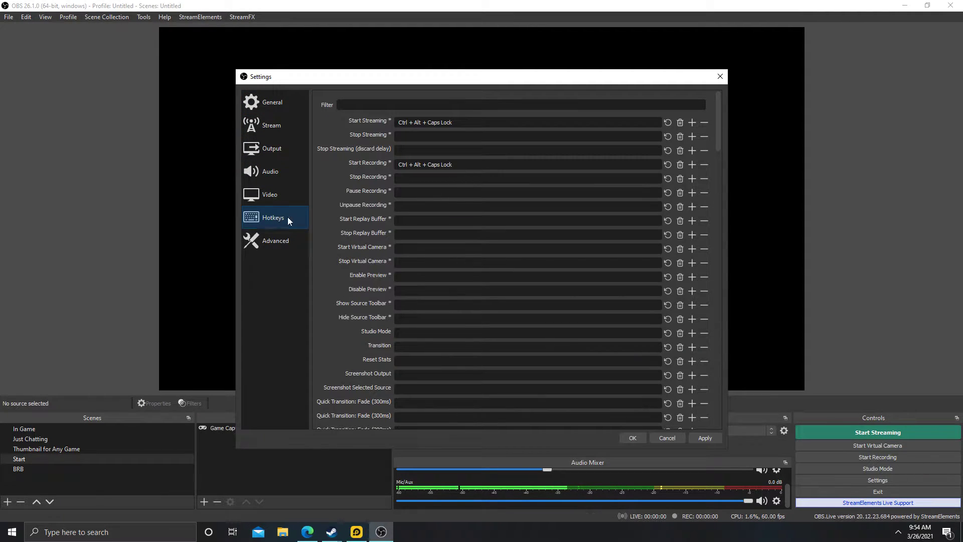
scroll(568, 212, down, 8)
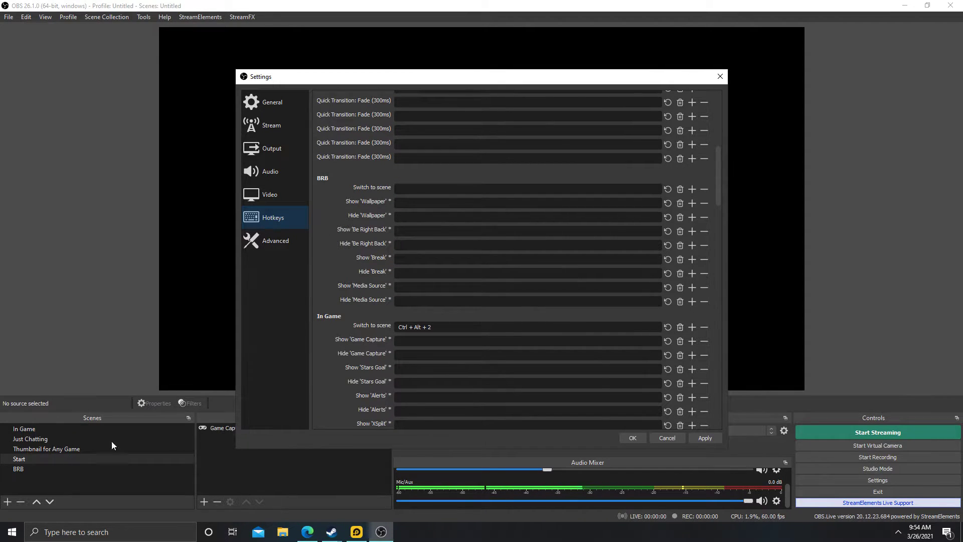
scroll(449, 287, down, 3)
scroll(449, 287, down, 4)
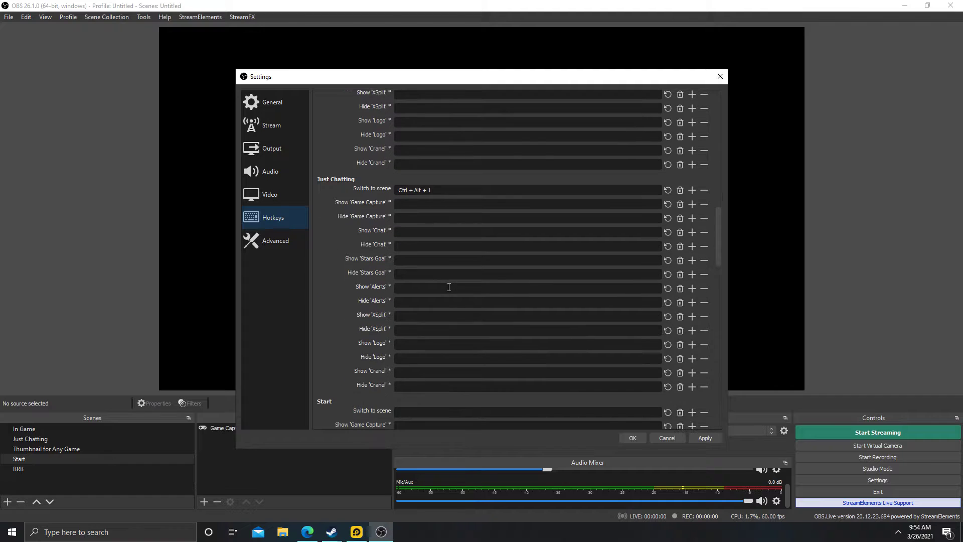
scroll(449, 287, down, 1)
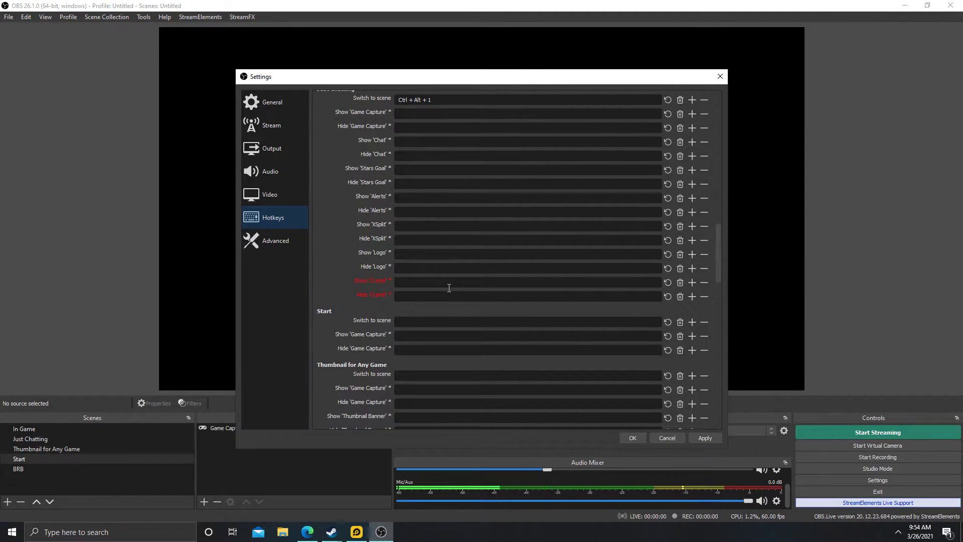
scroll(579, 300, down, 3)
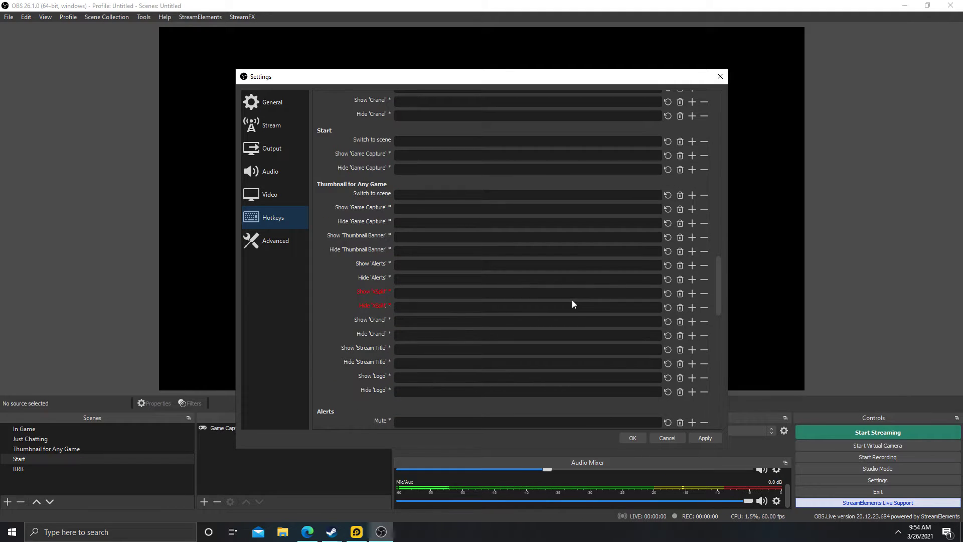
Examine the switch-to-scene hotkeys for the Just Chatting and In Game scenes, and close the settings with OK.
scroll(573, 303, up, 2)
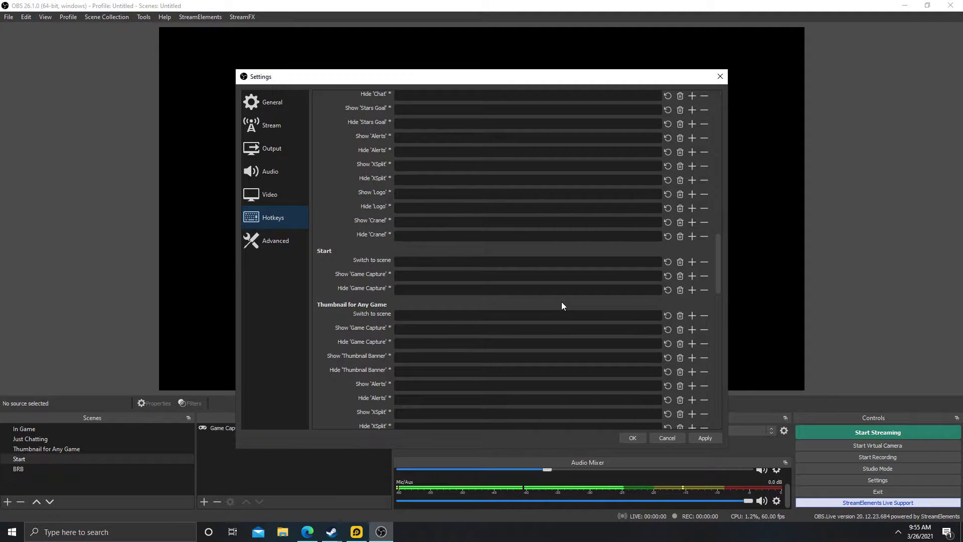
scroll(561, 306, up, 2)
scroll(566, 307, up, 1)
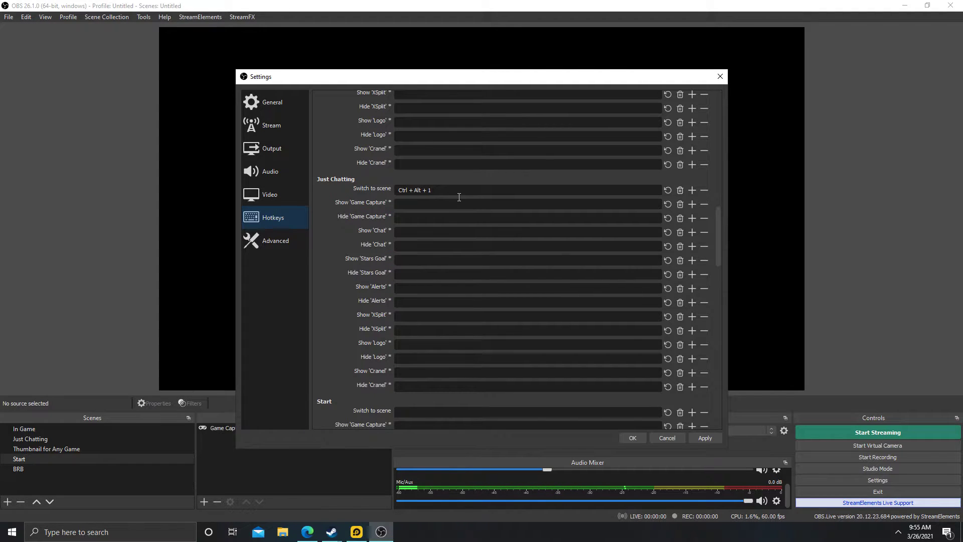
scroll(463, 199, up, 5)
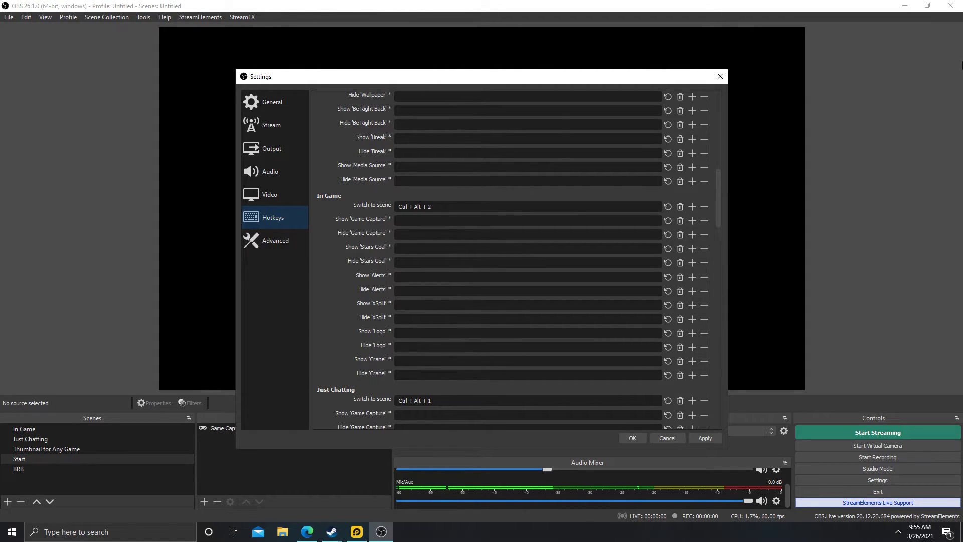
scroll(523, 329, down, 4)
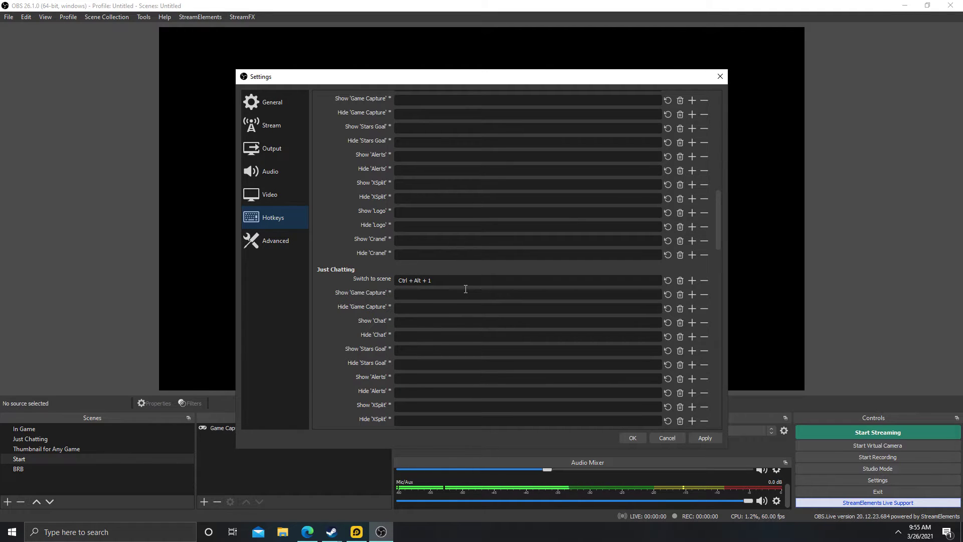
scroll(451, 266, up, 3)
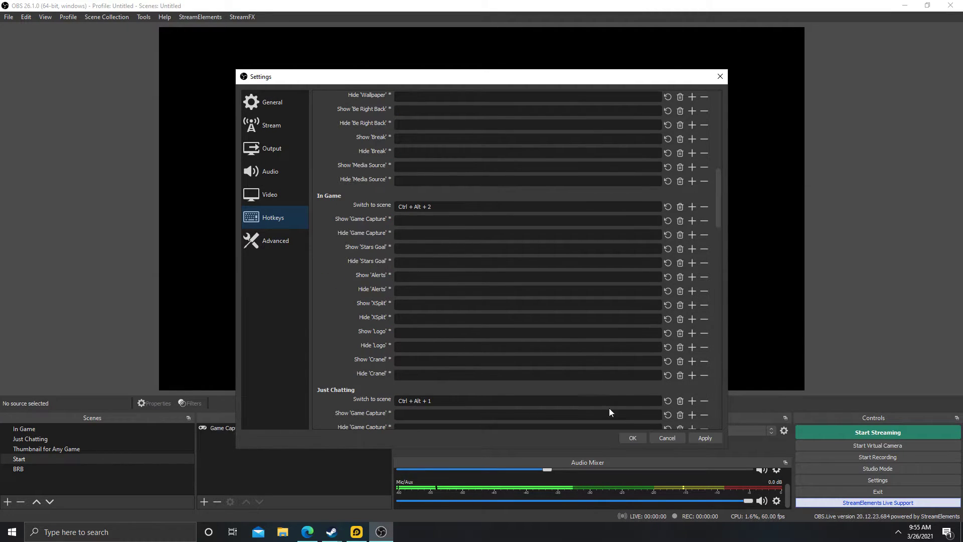
scroll(594, 326, down, 4)
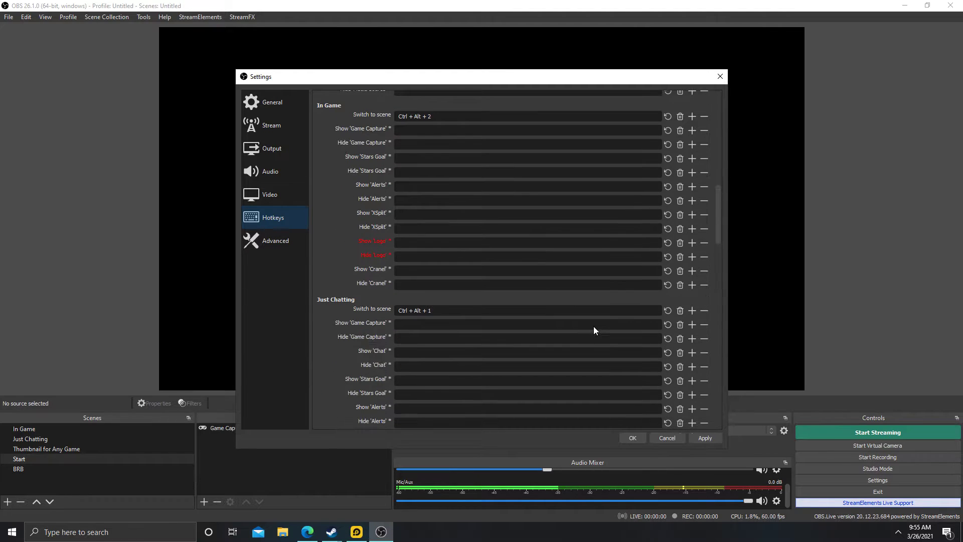
click(633, 437)
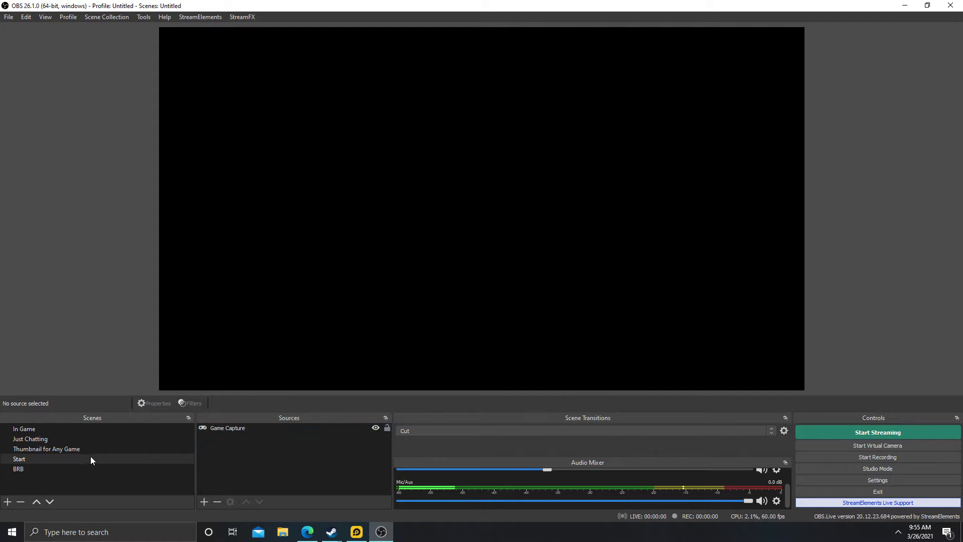
click(32, 460)
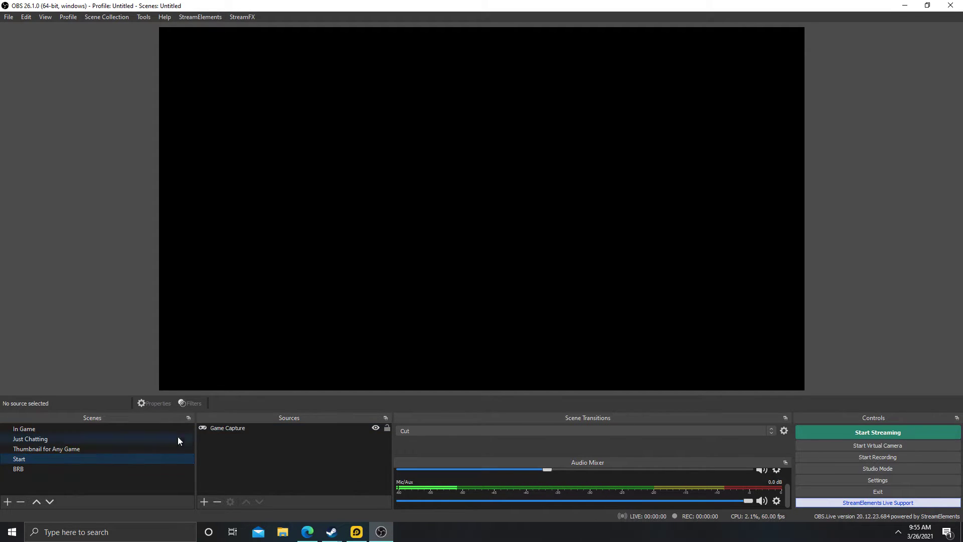
click(7, 502)
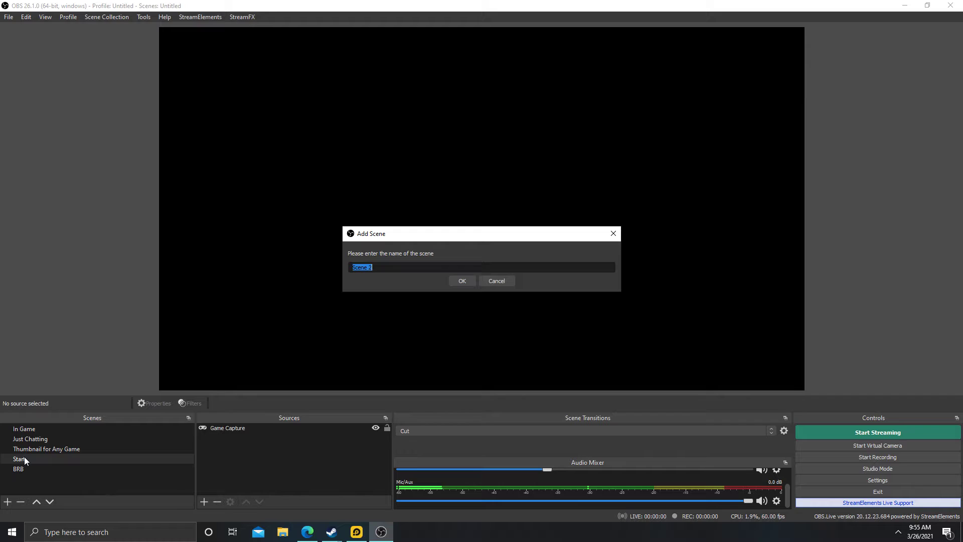
click(489, 280)
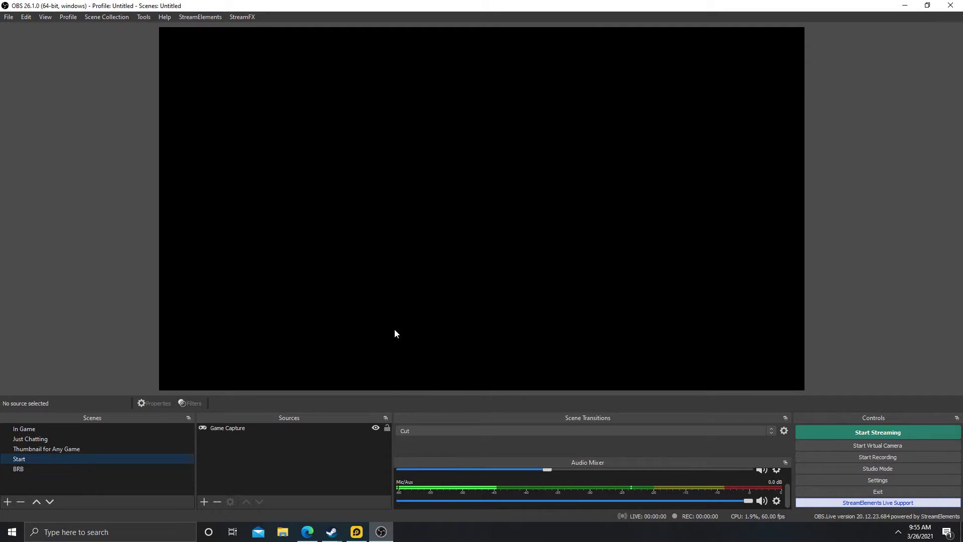
Set the Start scene's Game Capture source to capture the [dnplayer.exe]: LDPlayer window.
click(222, 430)
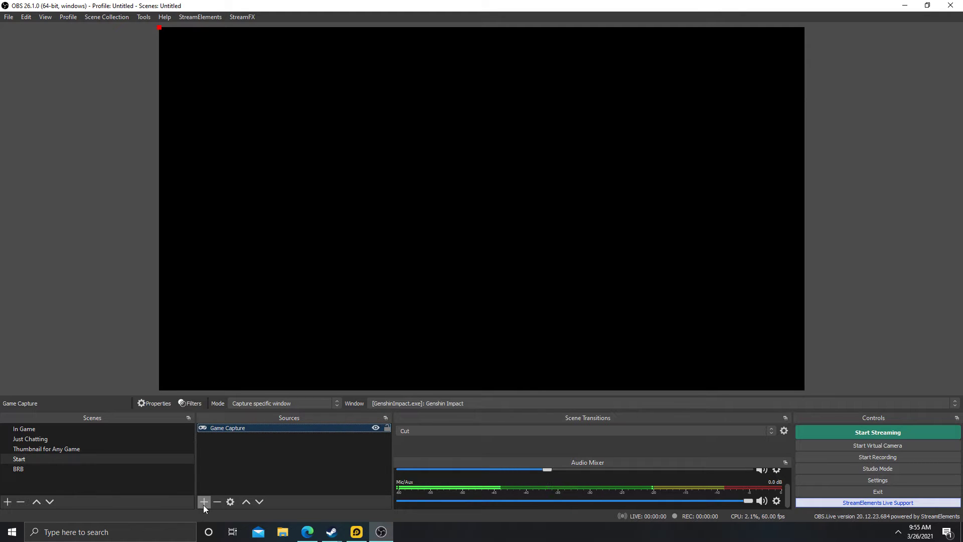
click(396, 406)
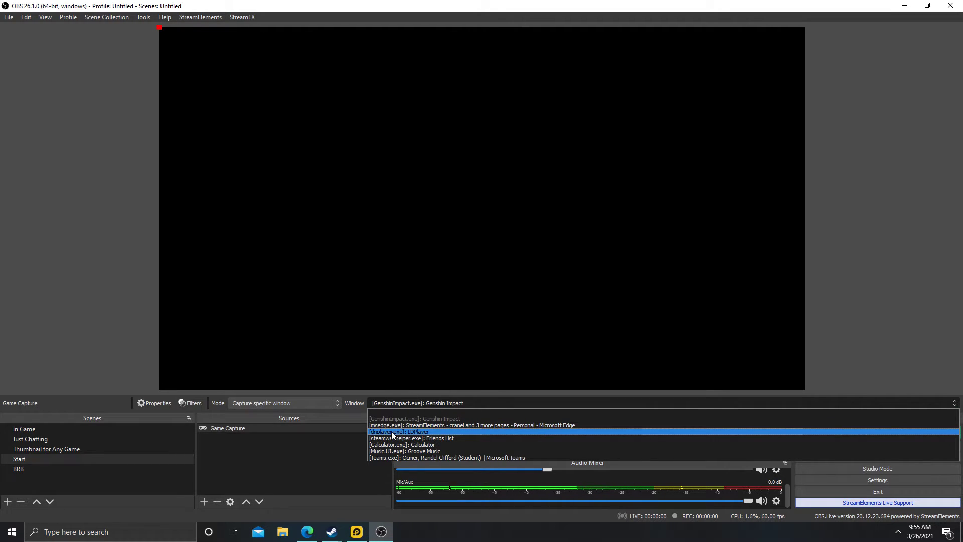
click(391, 432)
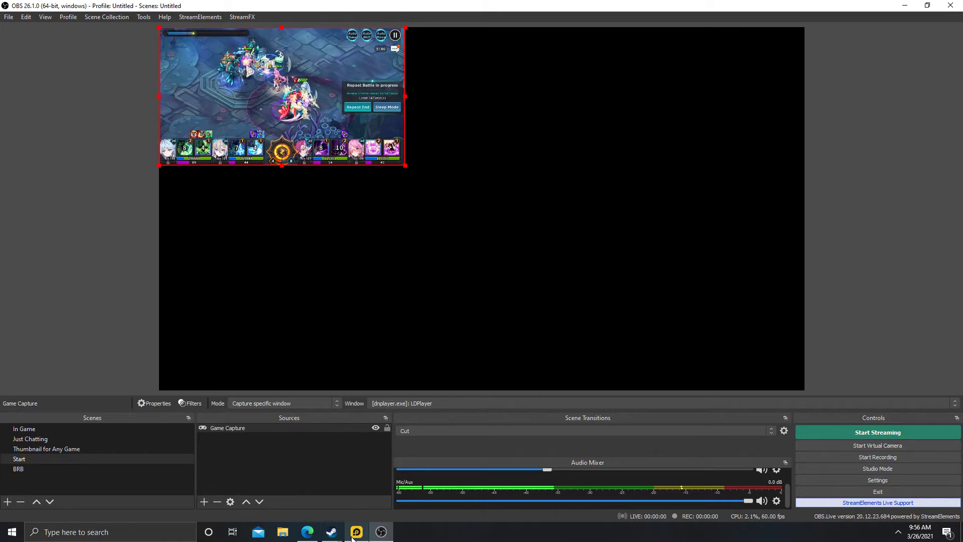
Bring up the LDPlayer game window so its capture fills more of the canvas, and switch back to OBS.
mouse_move(353, 536)
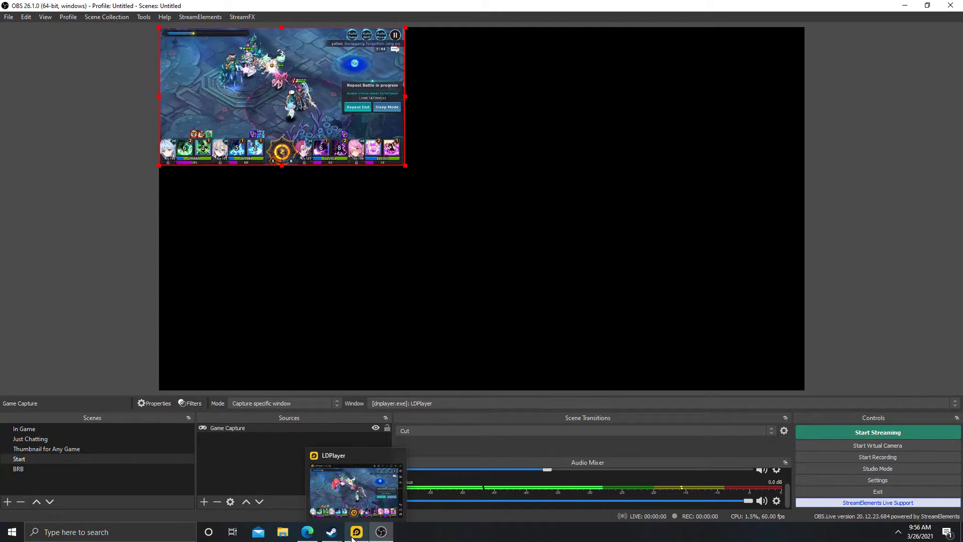
click(353, 536)
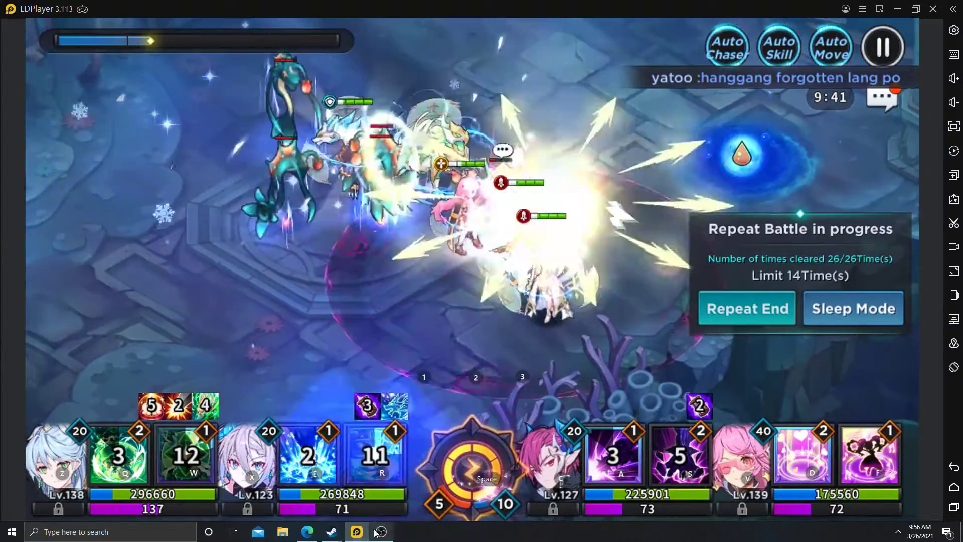
click(381, 529)
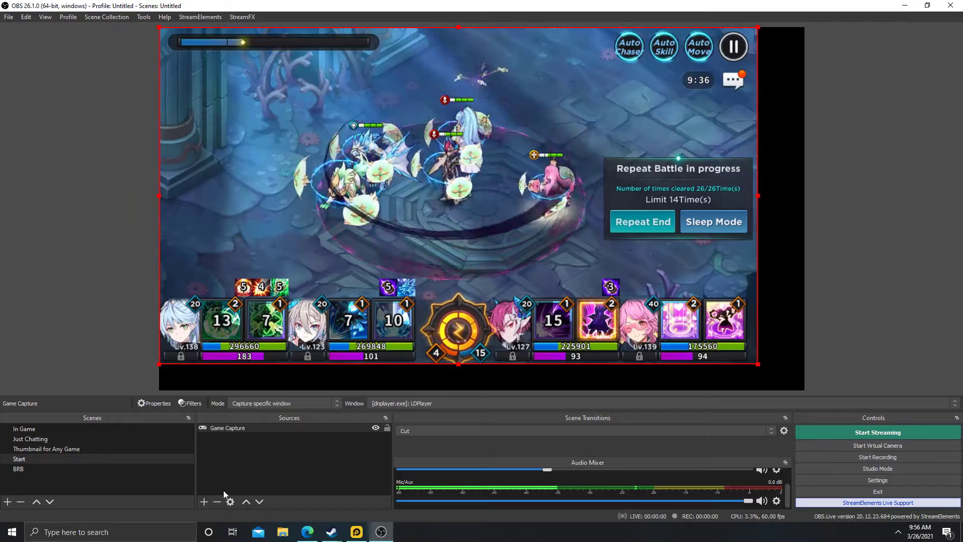
click(205, 501)
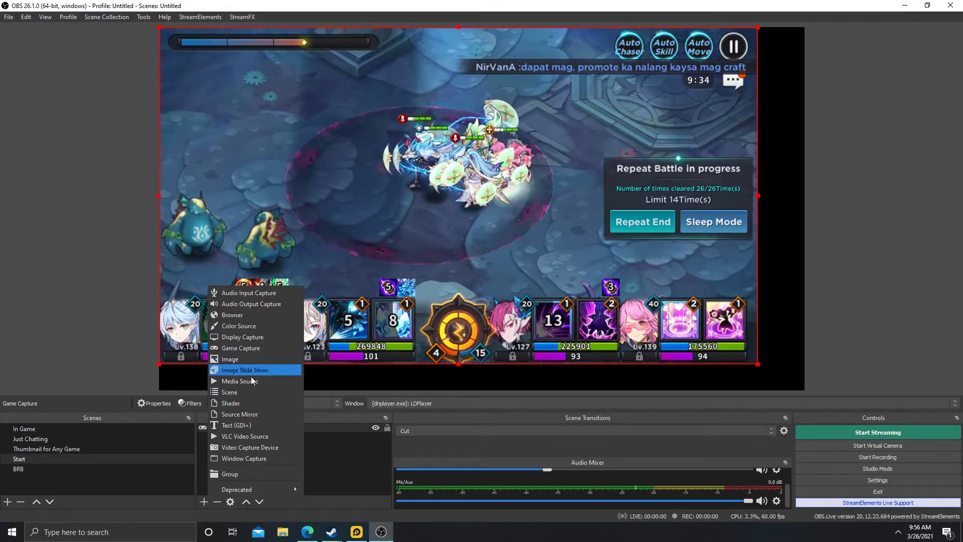
click(332, 475)
click(332, 472)
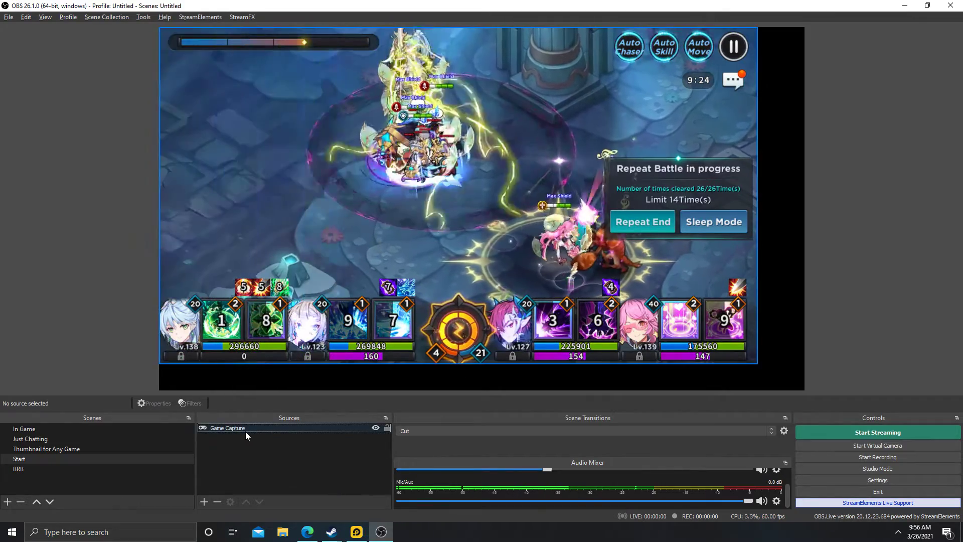
Add the existing Alerts browser source to the Start scene, above the Game Capture source.
click(204, 502)
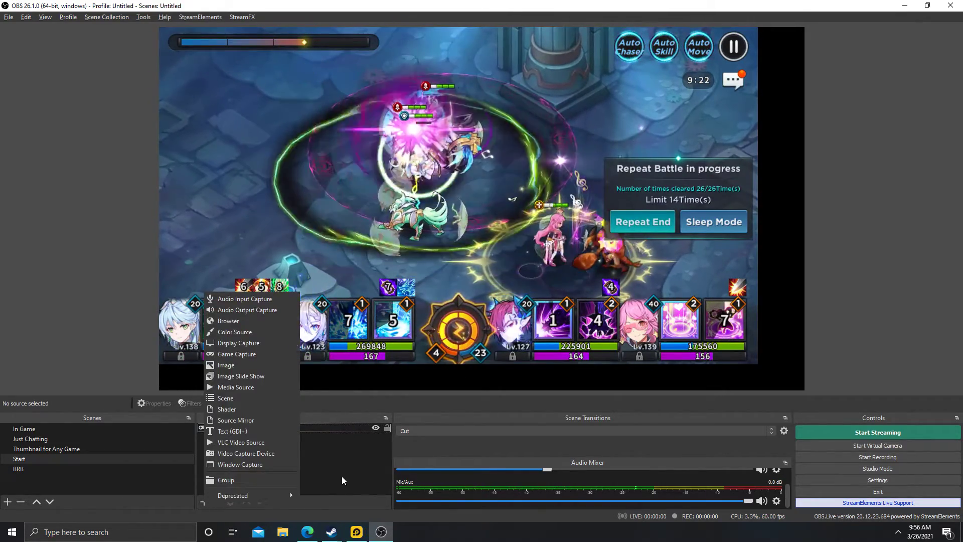
click(211, 501)
click(204, 502)
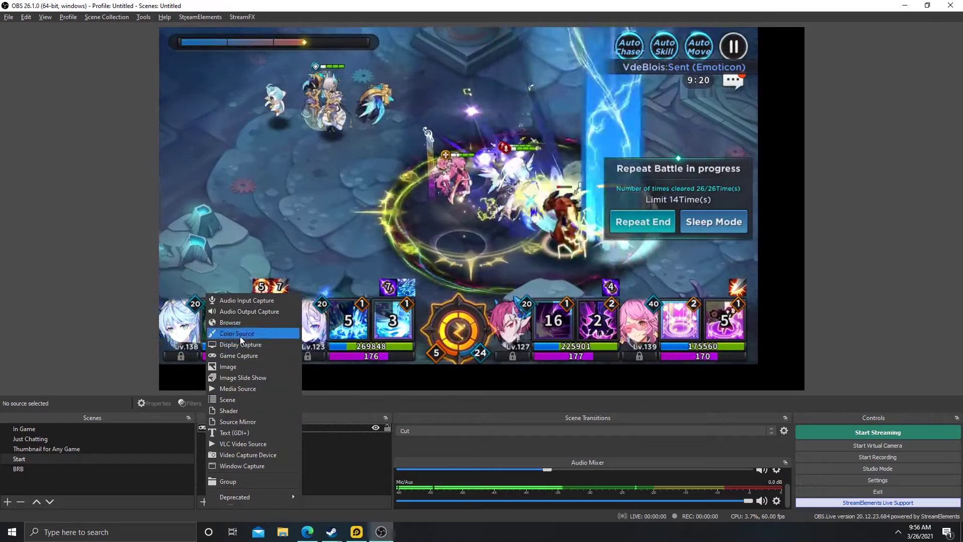
click(241, 324)
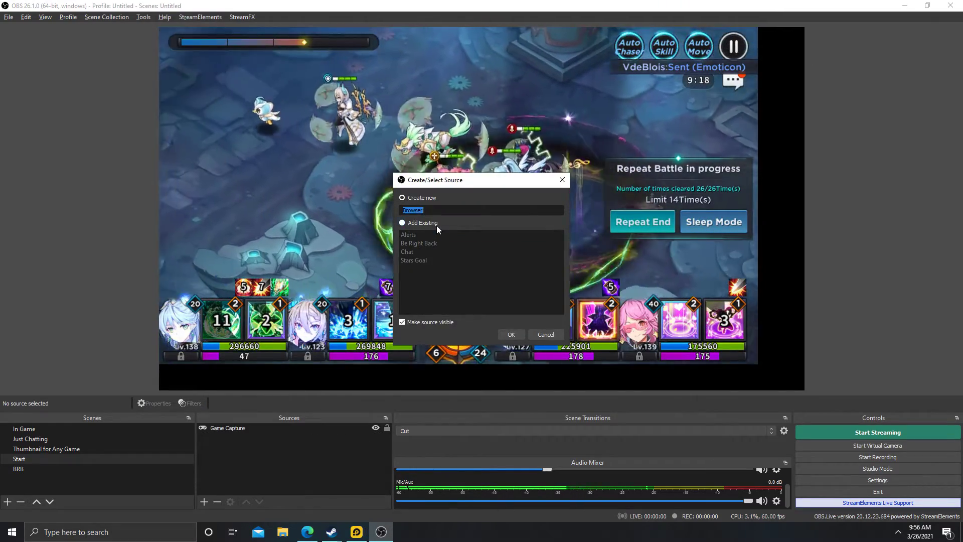
click(435, 224)
click(412, 235)
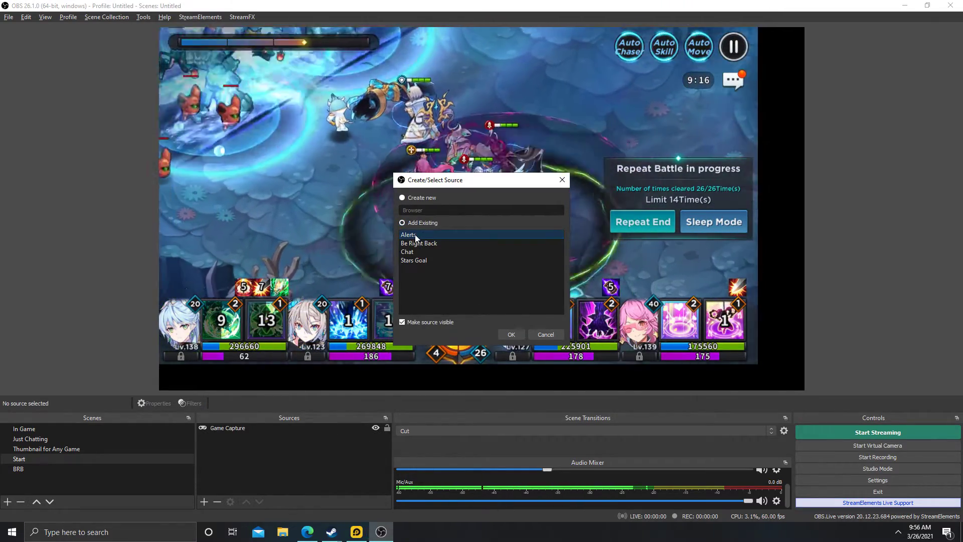
click(514, 334)
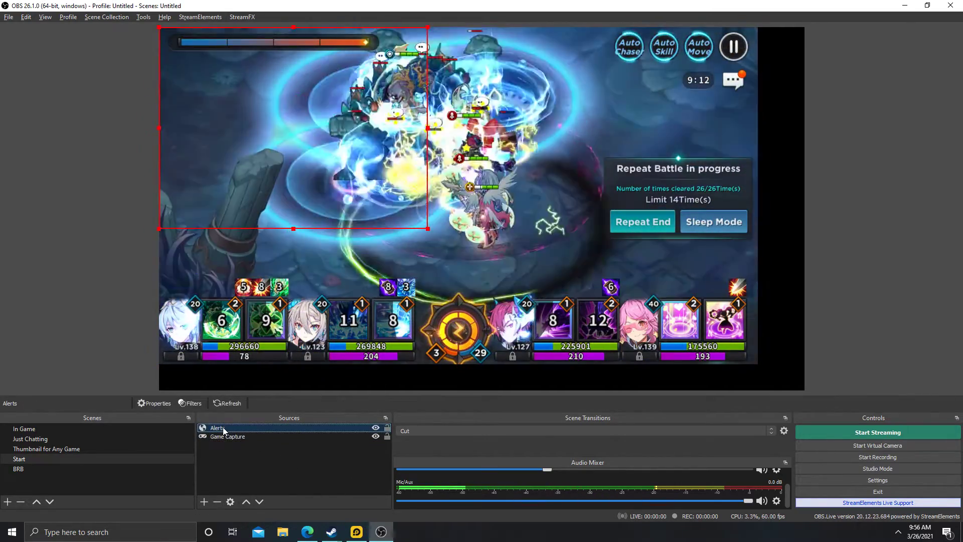
Scale the Alerts source down and place it at the top centre of the game capture in the preview.
drag(319, 143, 511, 146)
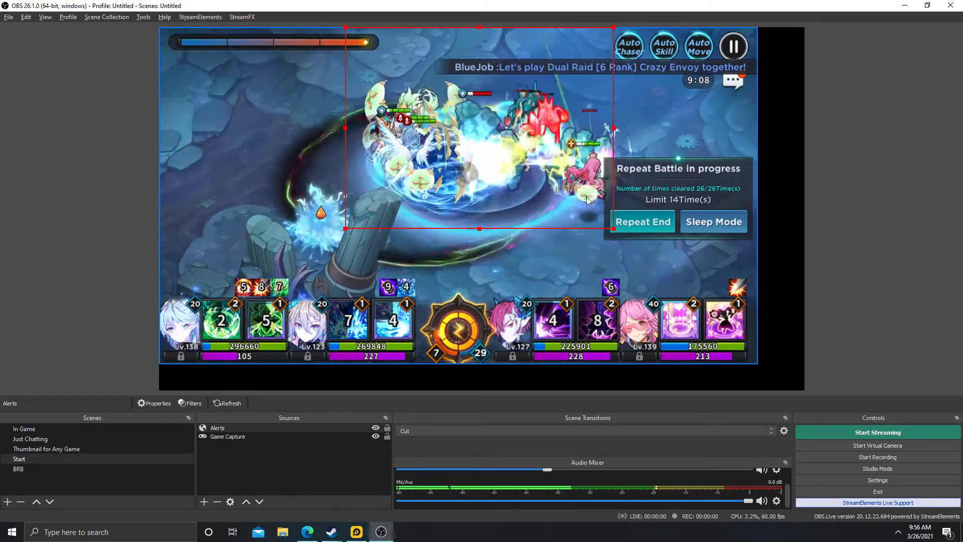
drag(618, 224, 519, 153)
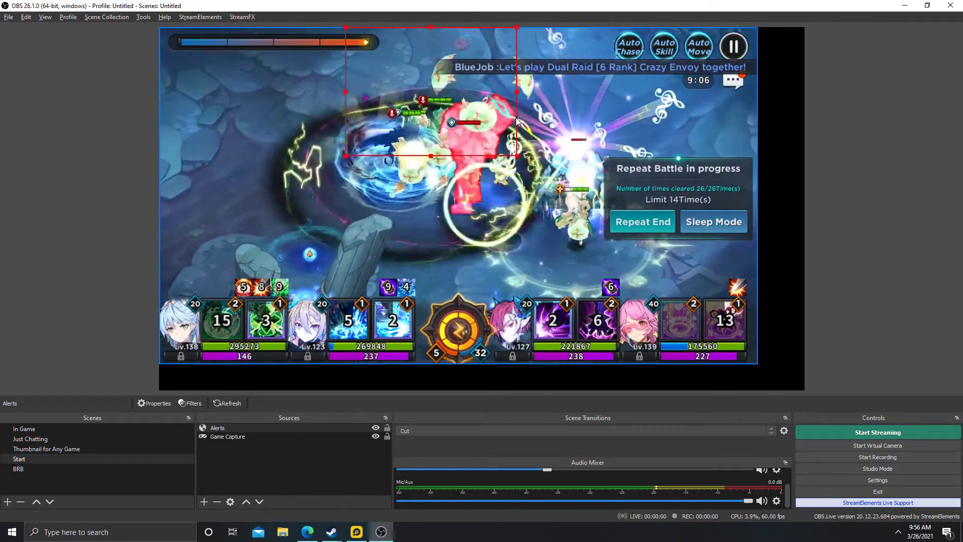
drag(451, 91, 475, 92)
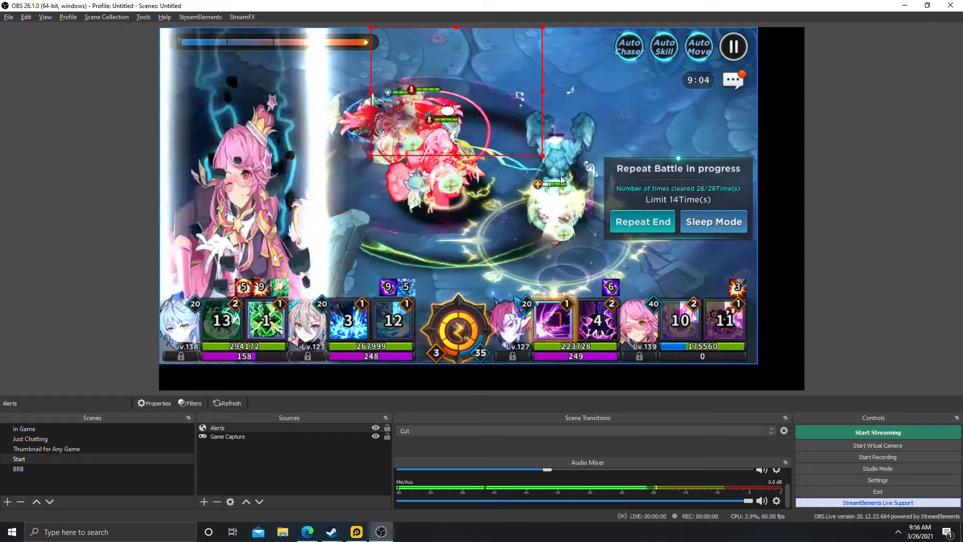
mouse_move(546, 161)
mouse_down()
mouse_move(569, 173)
mouse_move(539, 154)
mouse_up()
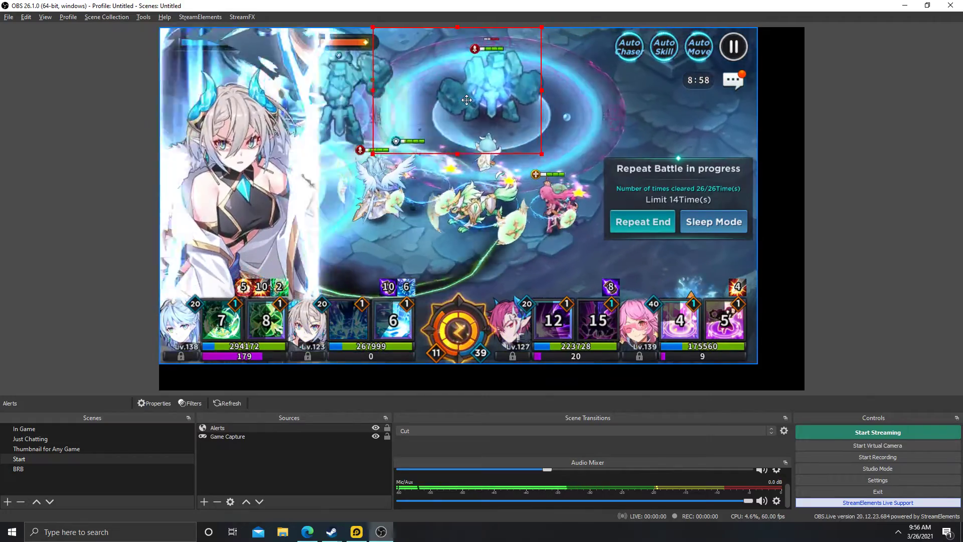
drag(464, 100, 473, 100)
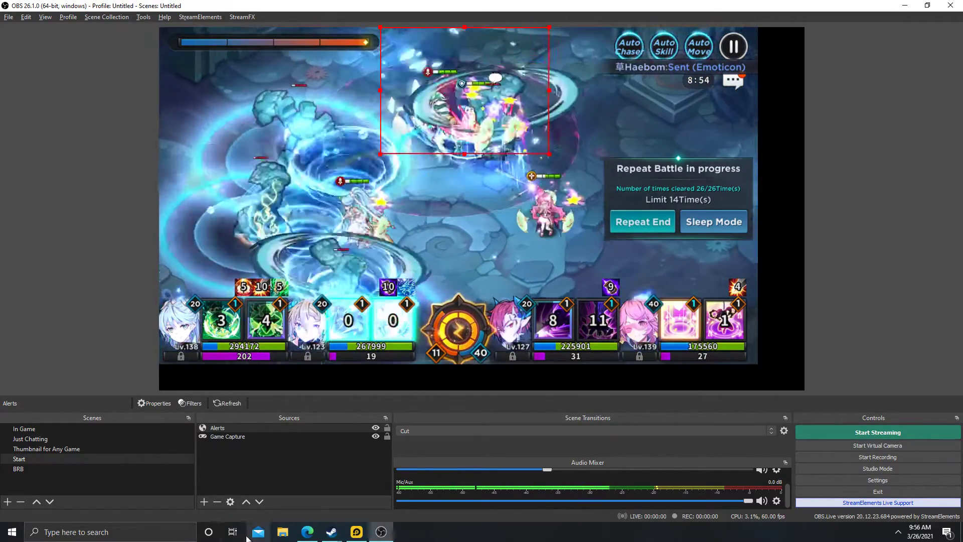
Switch to the Edge browser, close the StreamElements overlay page, and open the Alert Box from the Streamlabs dashboard.
click(308, 532)
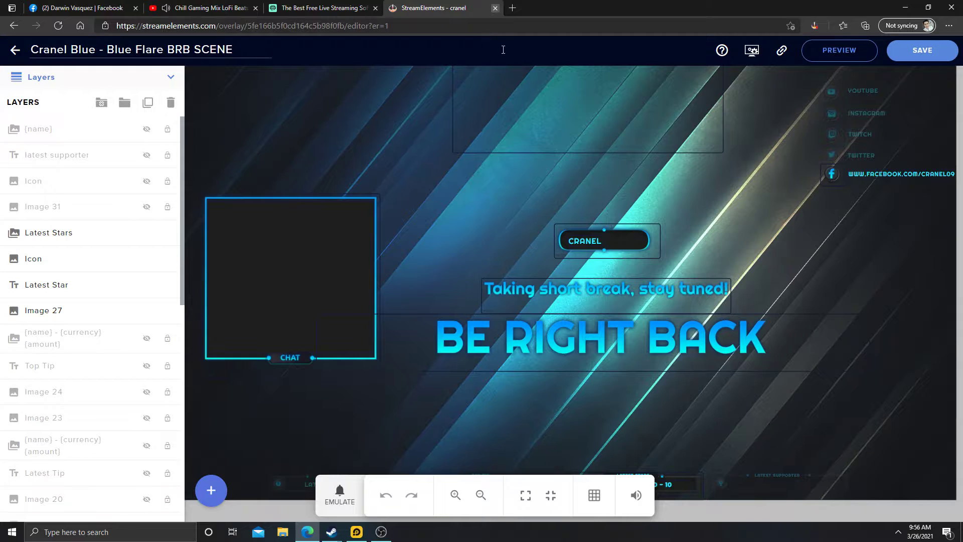
click(495, 7)
click(339, 25)
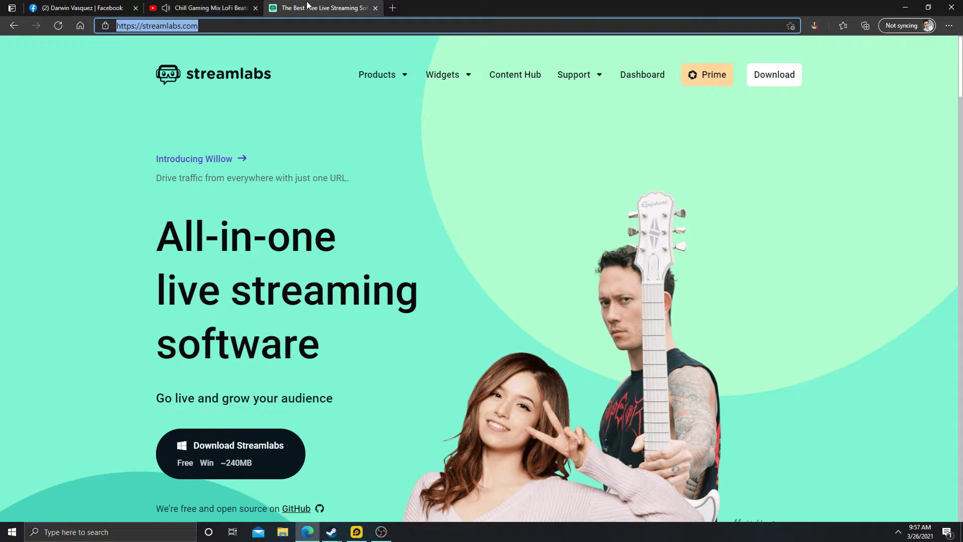
click(655, 75)
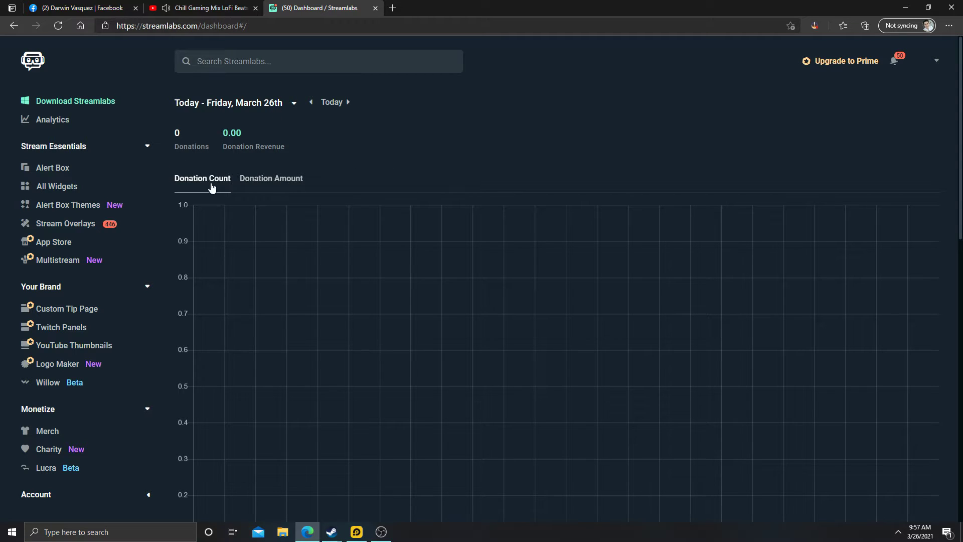
click(59, 169)
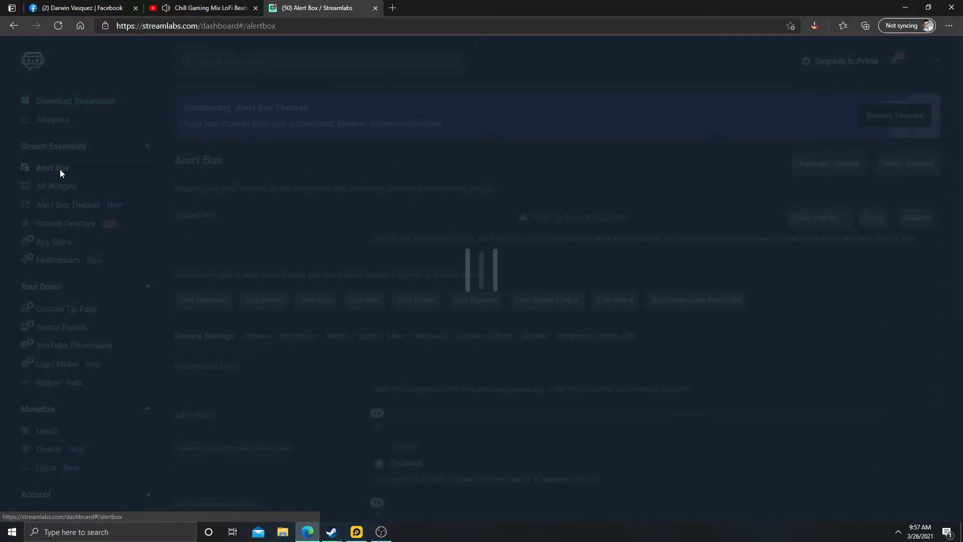
Look through the Alert Box general settings and the Follows alert's layout, animation, message, image, sound and duration options.
scroll(435, 236, down, 9)
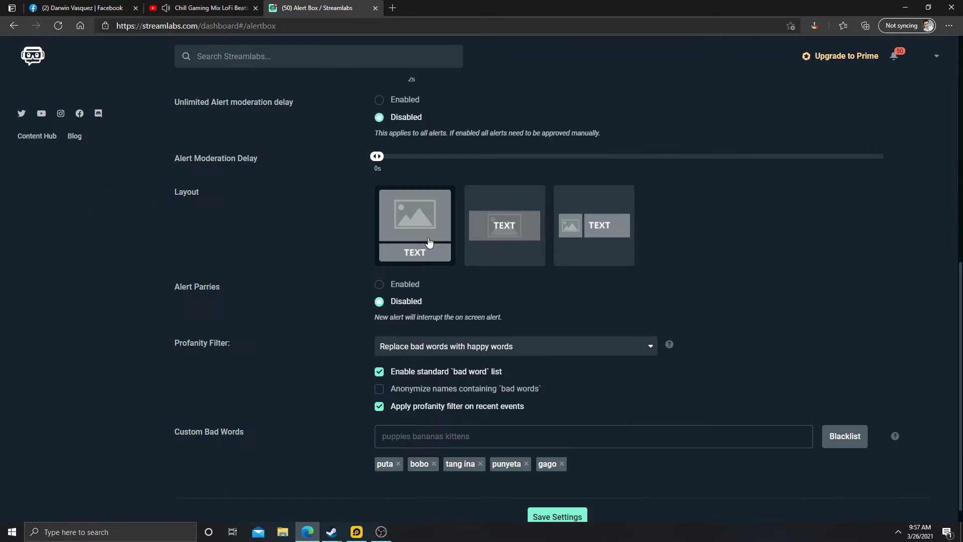
scroll(265, 351, up, 4)
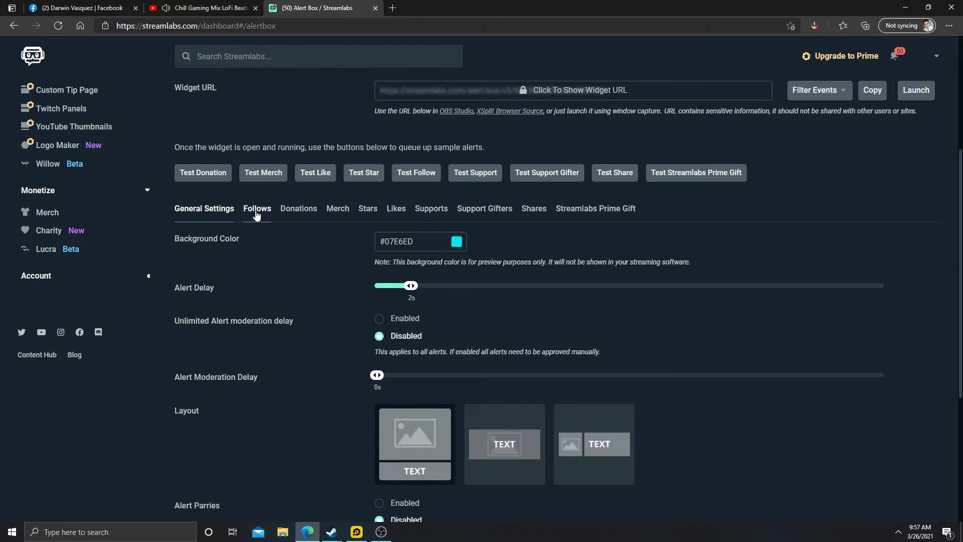
click(256, 212)
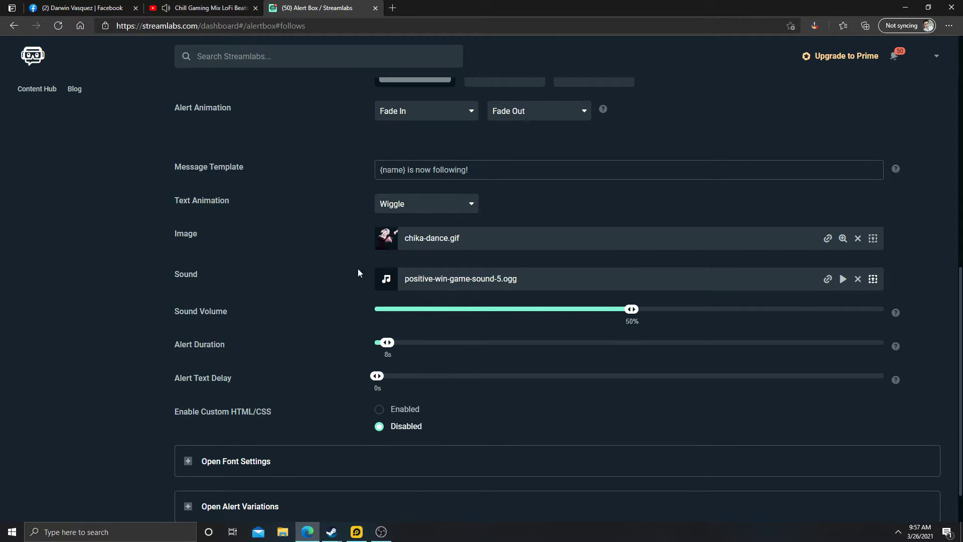
scroll(357, 271, up, 3)
scroll(278, 375, up, 1)
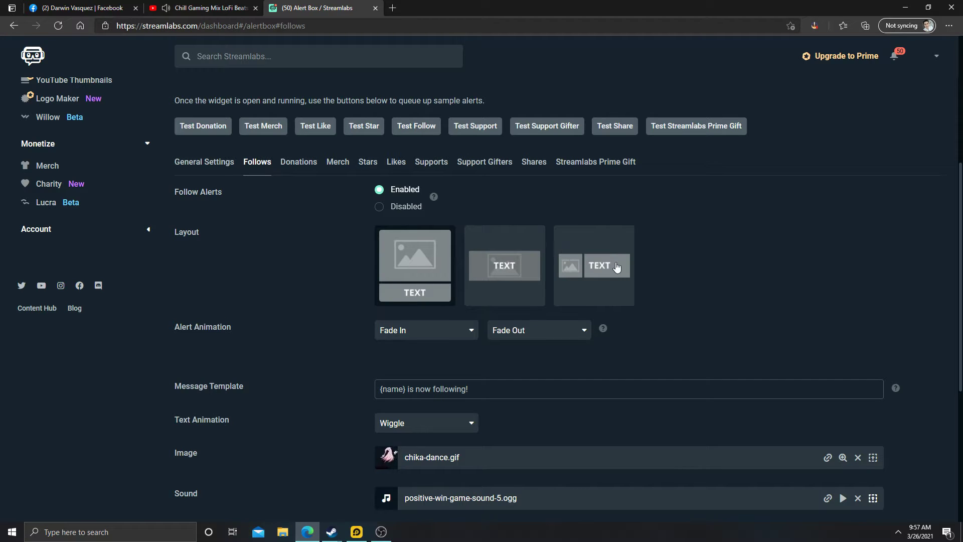
scroll(329, 355, down, 5)
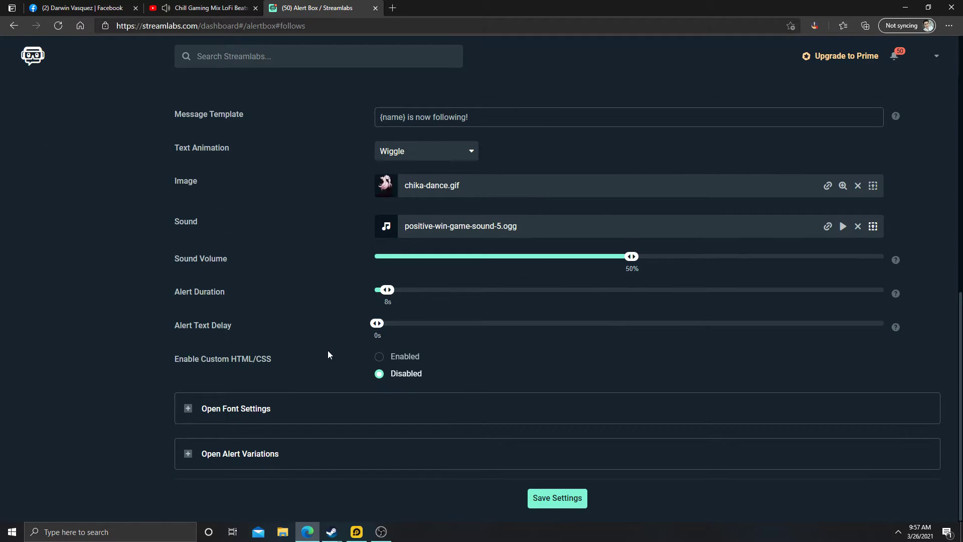
scroll(225, 411, up, 7)
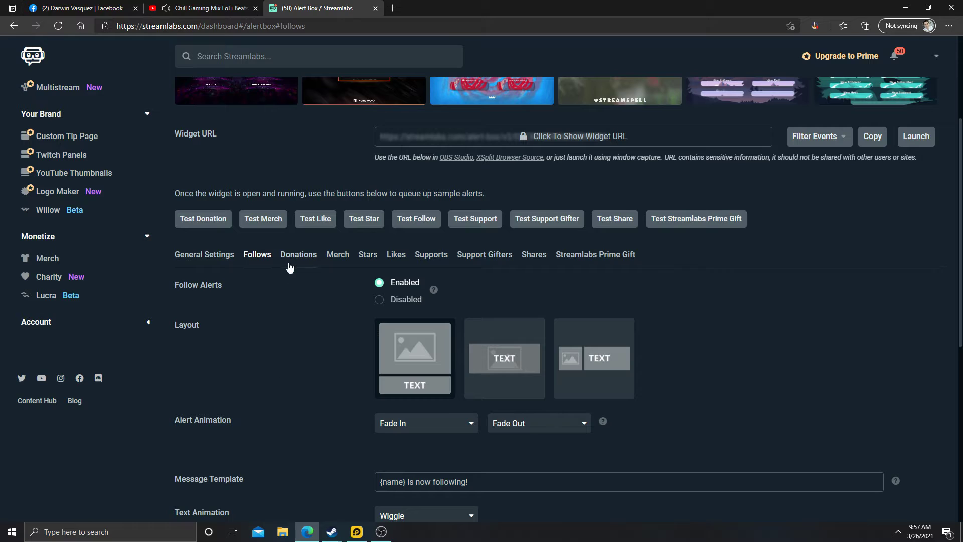
Look through the Stars alert settings, including the message template, text animation, image, sound, volume and duration.
click(374, 258)
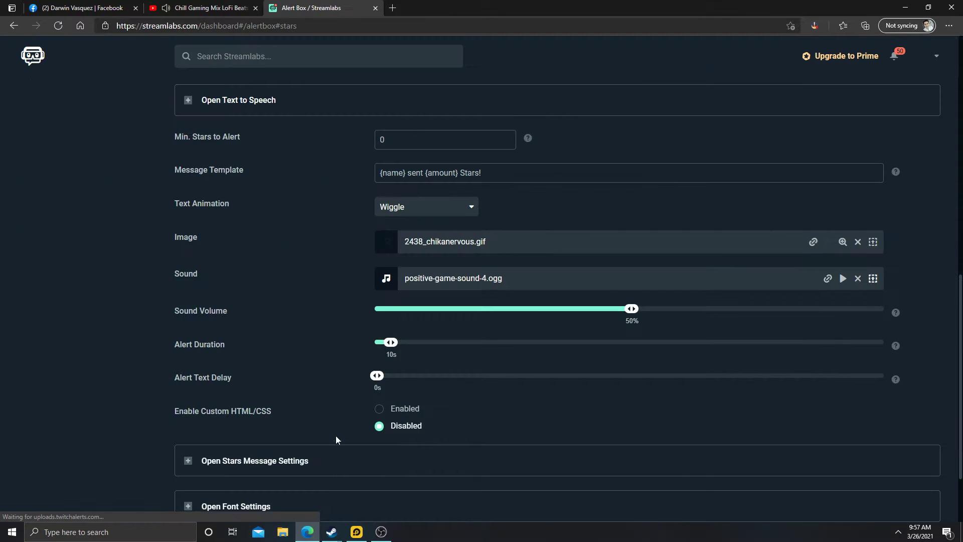
scroll(308, 360, down, 2)
scroll(265, 300, up, 3)
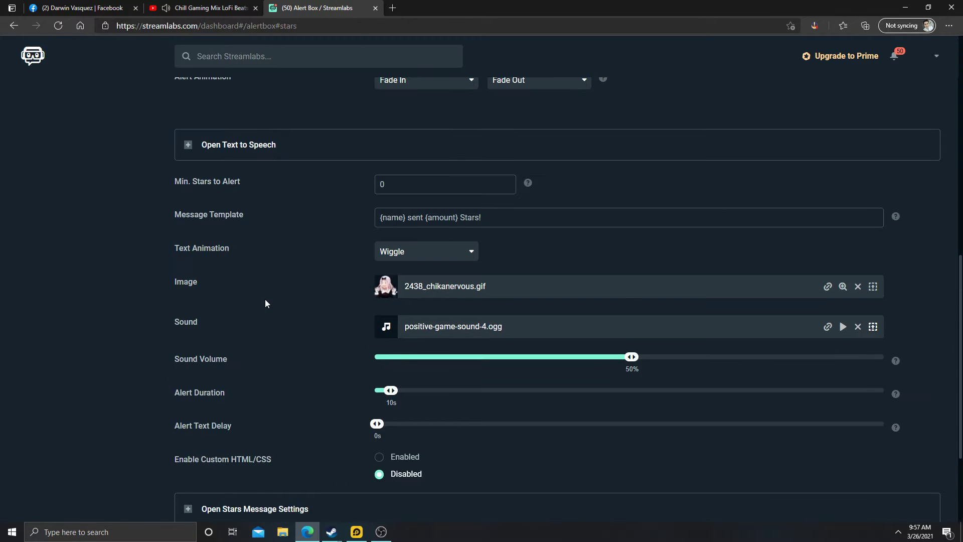
scroll(258, 300, down, 3)
scroll(257, 300, up, 6)
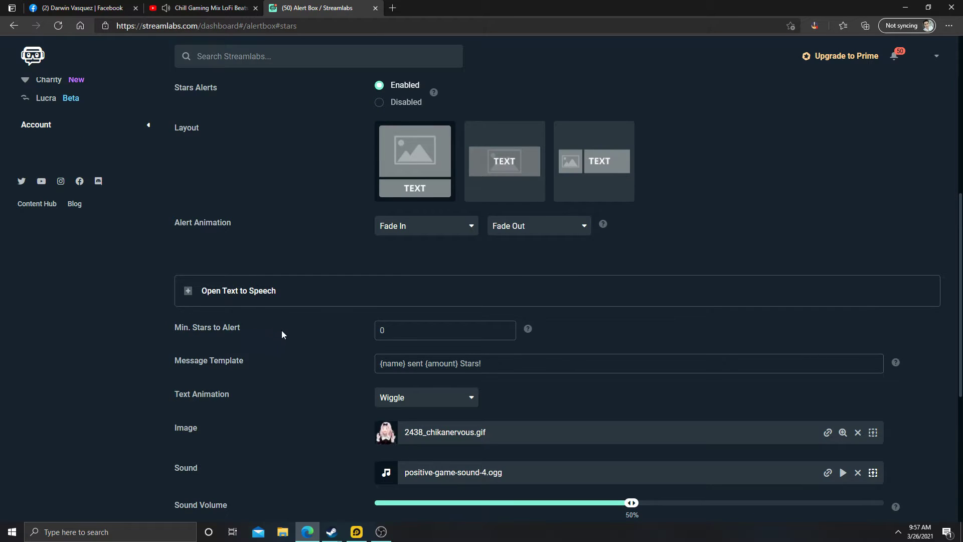
scroll(297, 356, down, 6)
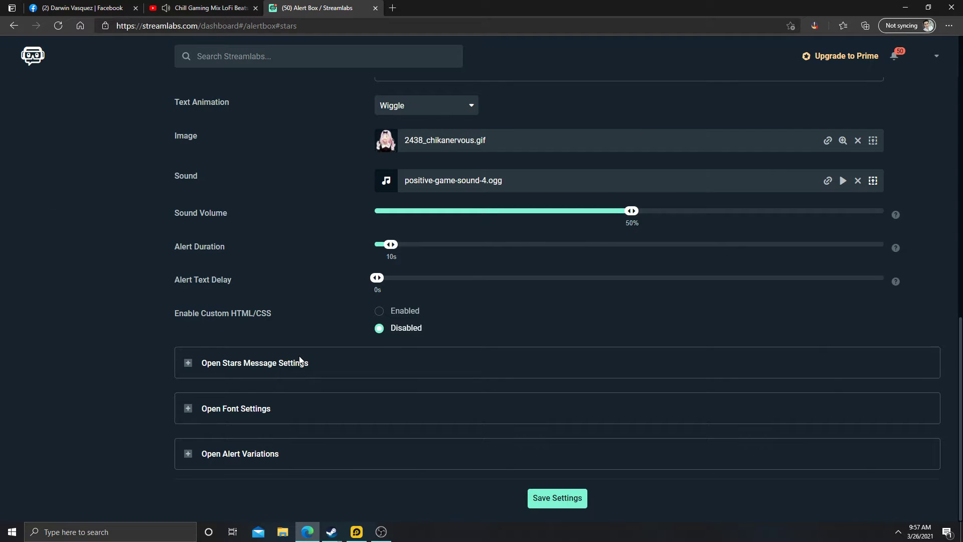
Expand the Stars Message Settings and examine the message, emote, minimum amount and font options alongside the other Stars alert settings.
click(189, 364)
scroll(250, 409, down, 4)
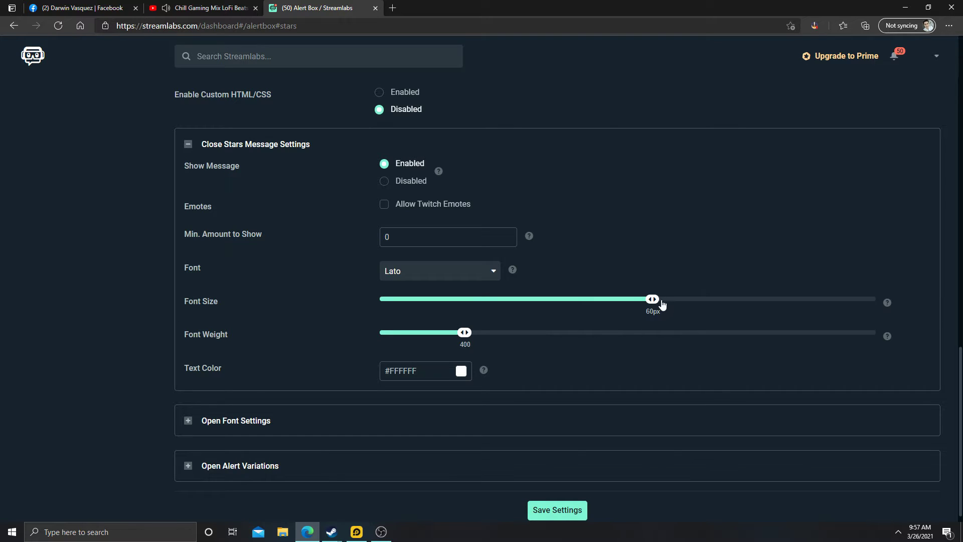
scroll(515, 391, up, 2)
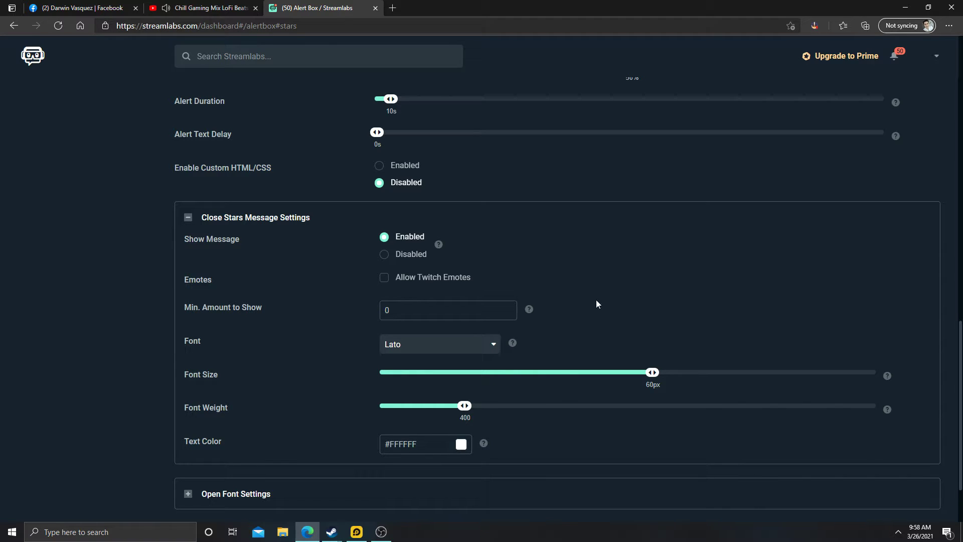
scroll(599, 319, up, 8)
scroll(293, 317, up, 8)
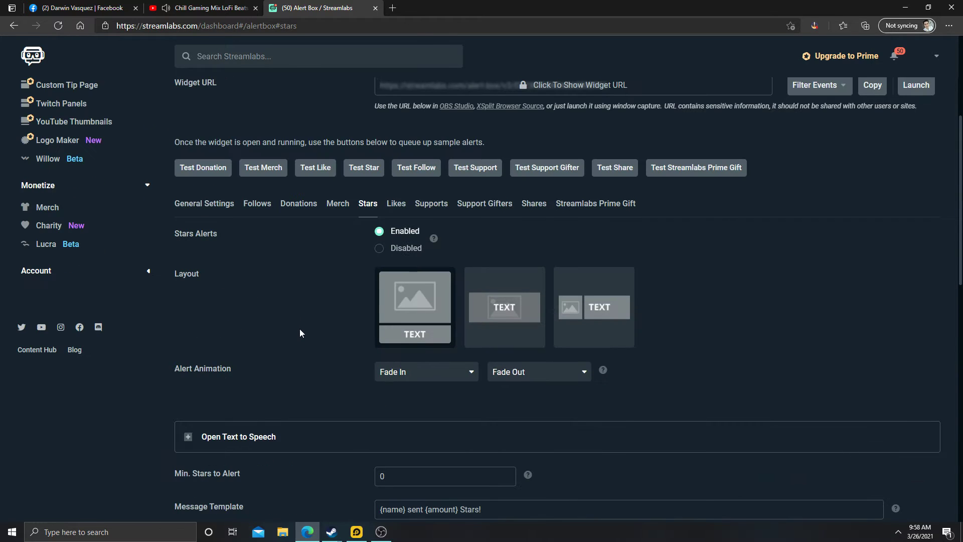
scroll(325, 296, down, 20)
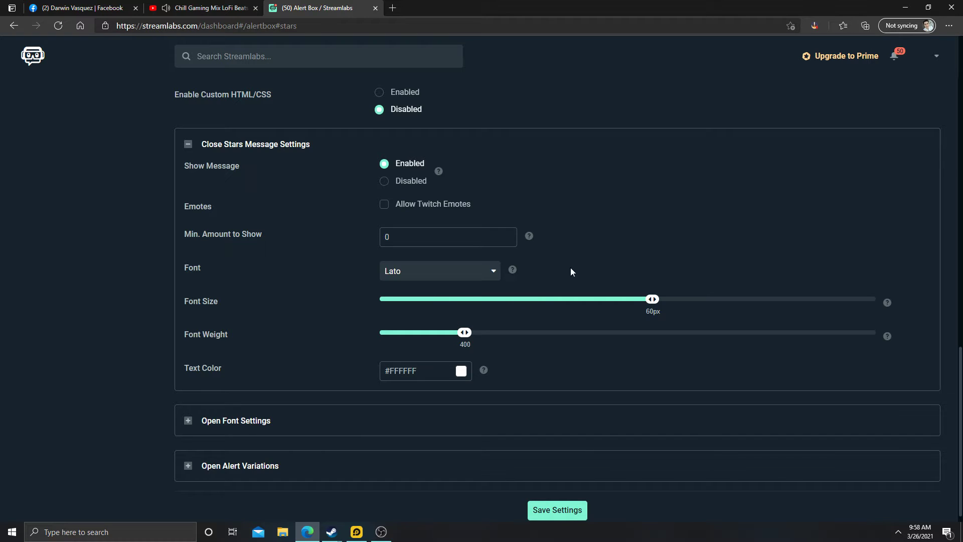
scroll(570, 268, up, 3)
scroll(655, 291, up, 2)
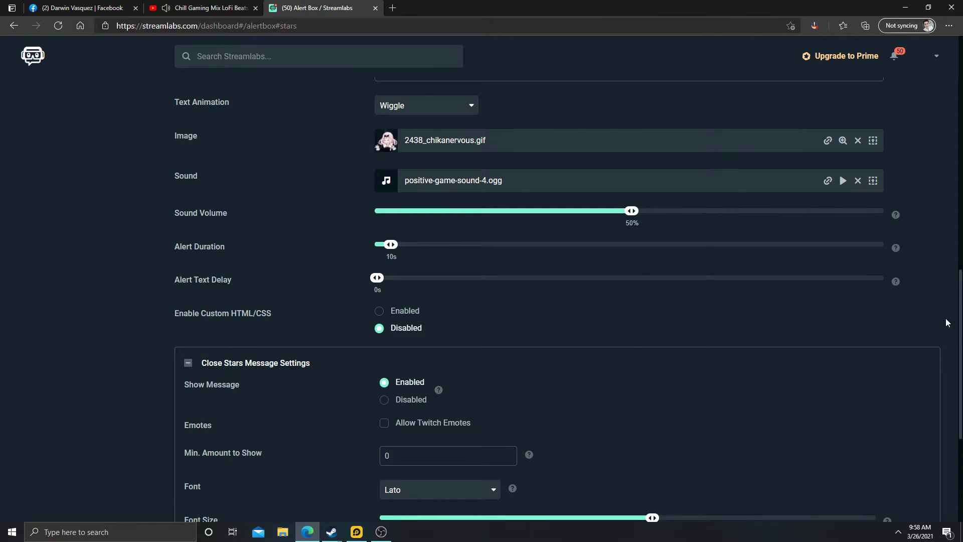
scroll(936, 332, up, 4)
scroll(923, 332, up, 2)
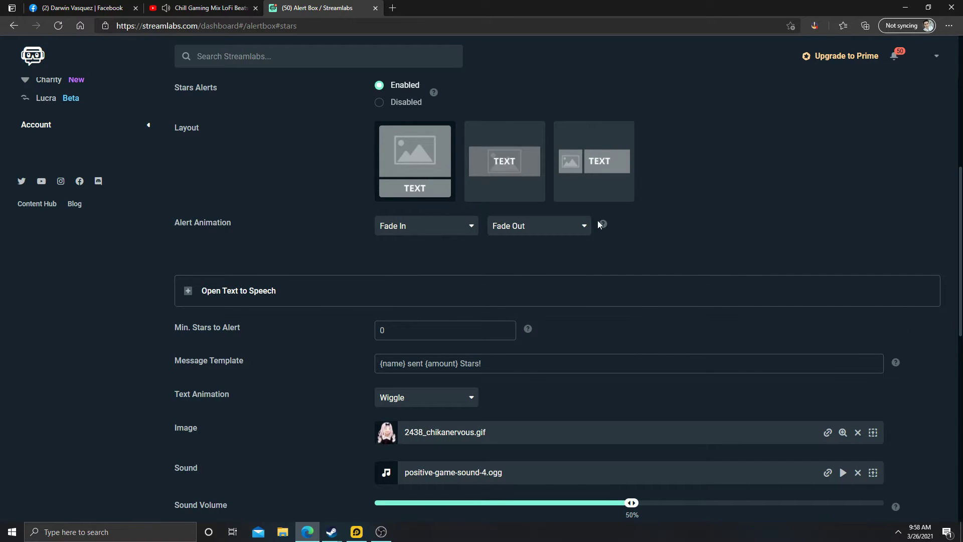
Look over the Stars alert options again, along with the Alert Box page's themes, widget URL and test alert sections.
scroll(632, 256, up, 3)
scroll(646, 355, down, 4)
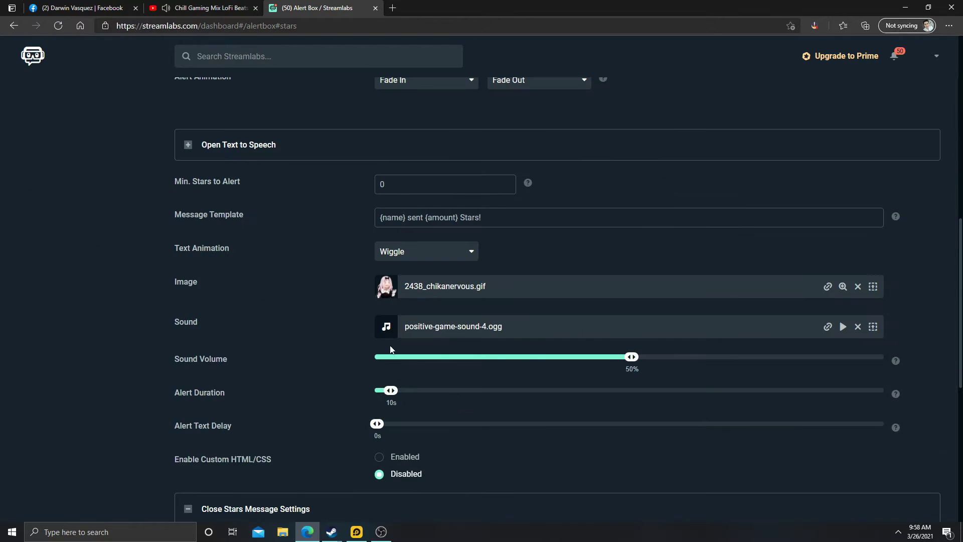
scroll(650, 301, up, 3)
scroll(642, 288, up, 2)
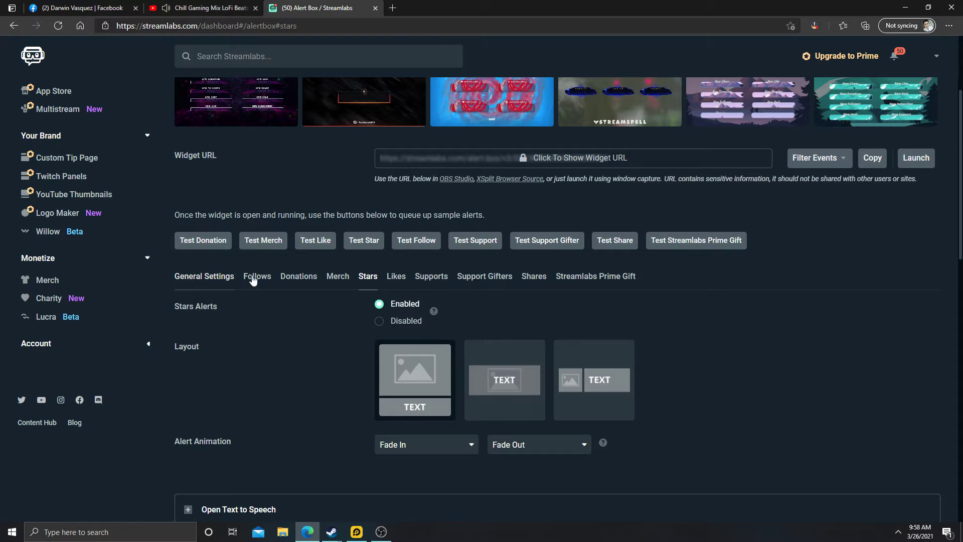
scroll(776, 317, up, 3)
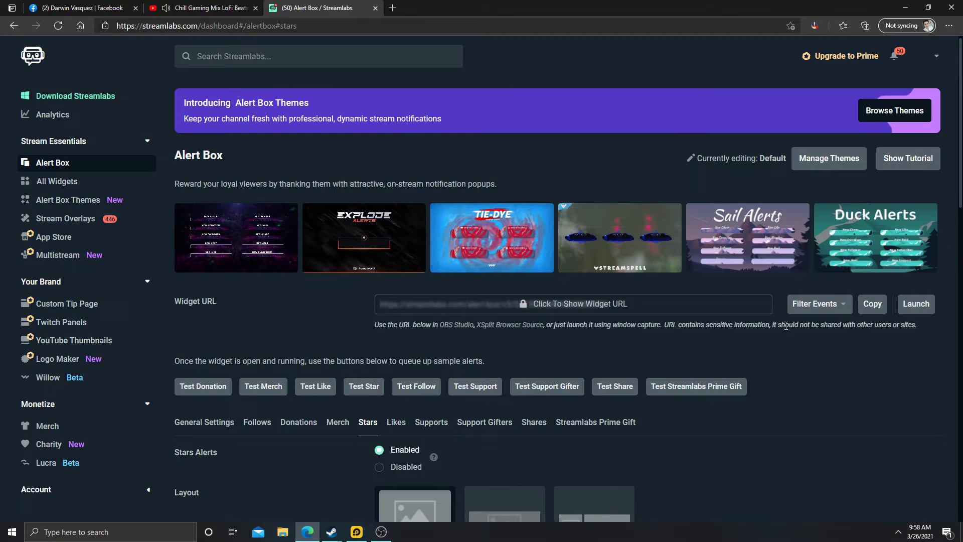
scroll(585, 389, down, 3)
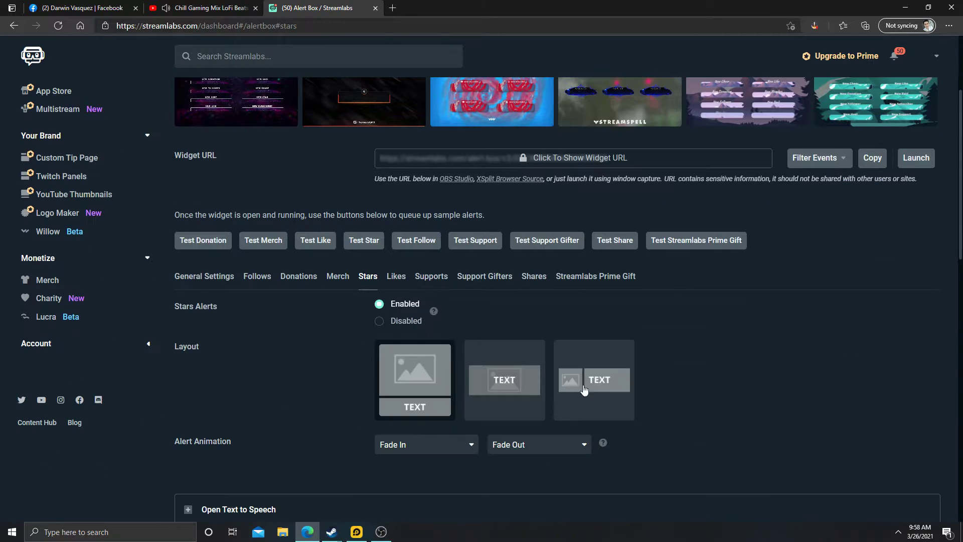
scroll(774, 391, up, 3)
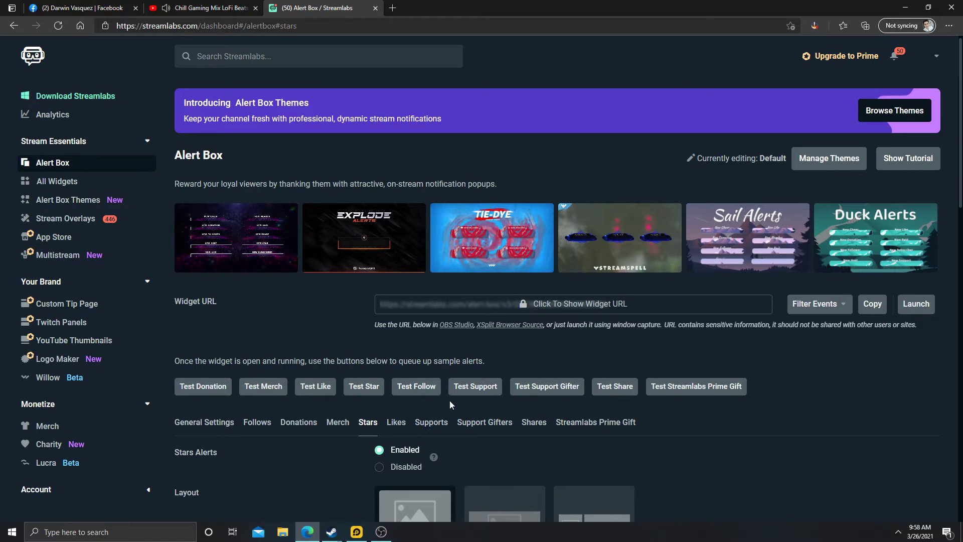
scroll(460, 405, down, 9)
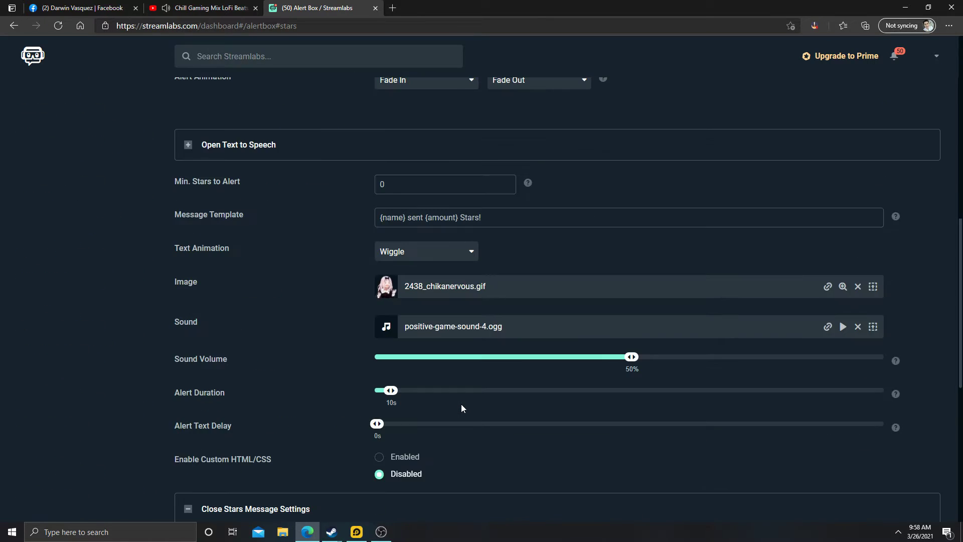
scroll(720, 380, up, 5)
scroll(721, 380, up, 4)
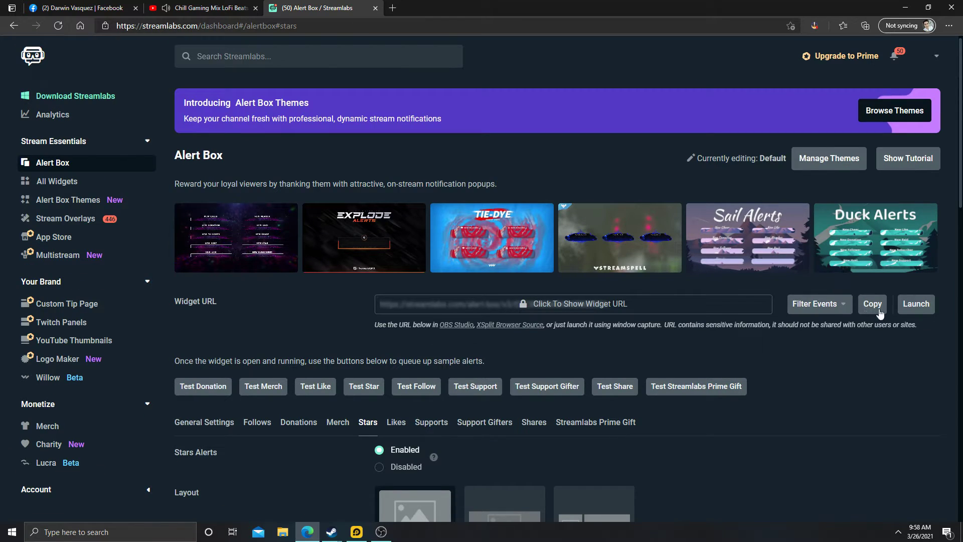
Reveal the Alert Box widget URL and copy it.
click(540, 305)
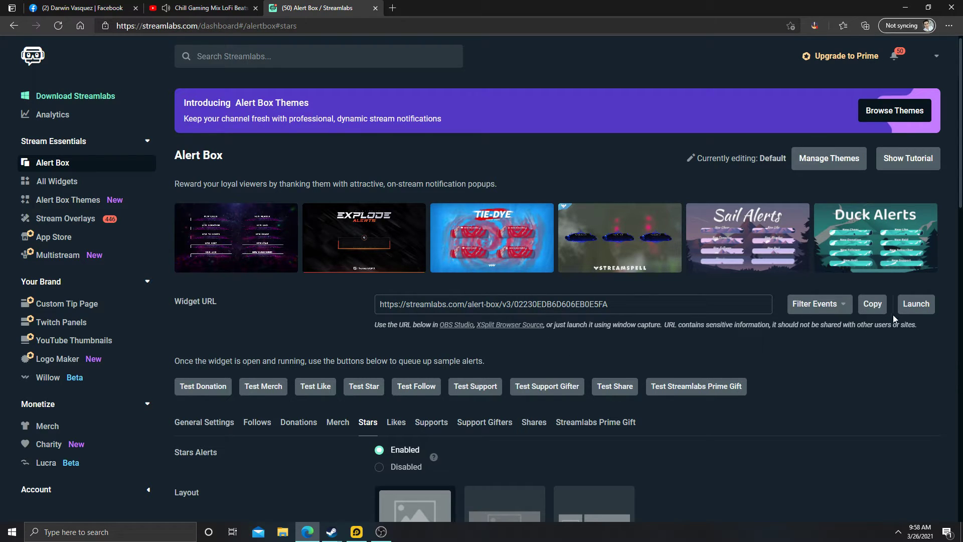
click(873, 304)
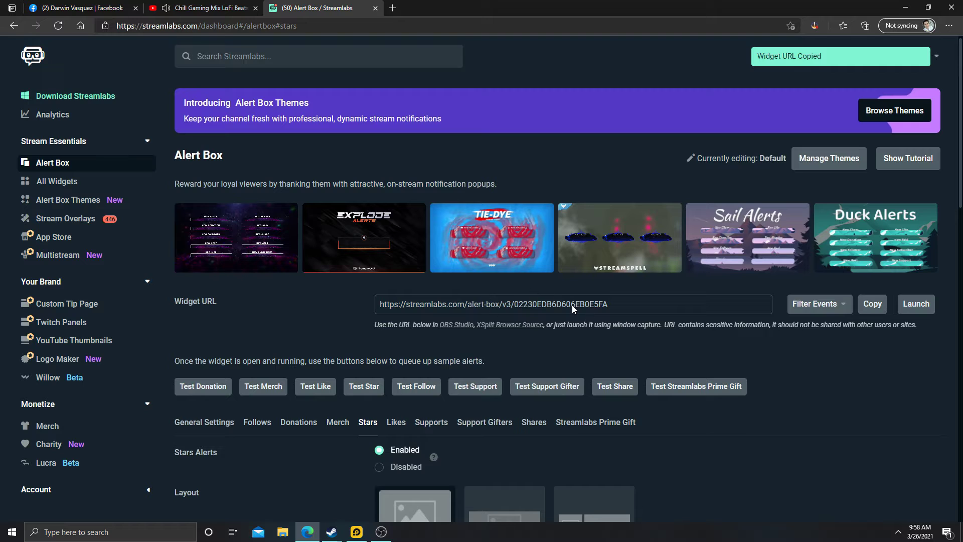
drag(393, 308, 627, 310)
click(385, 309)
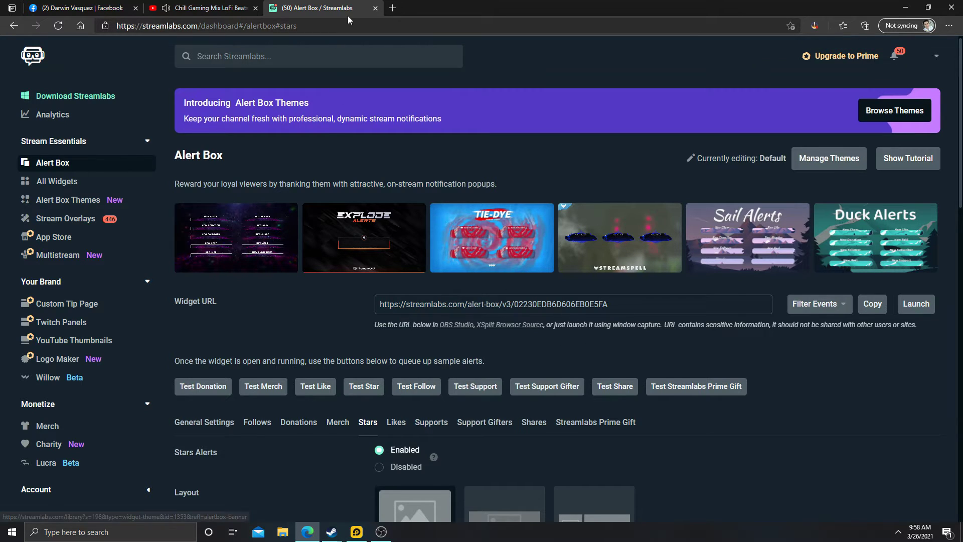
Switch to OBS and check the widget URL and size in the Alerts source's properties, leaving them without changes.
key(alt+Tab)
right_click(223, 429)
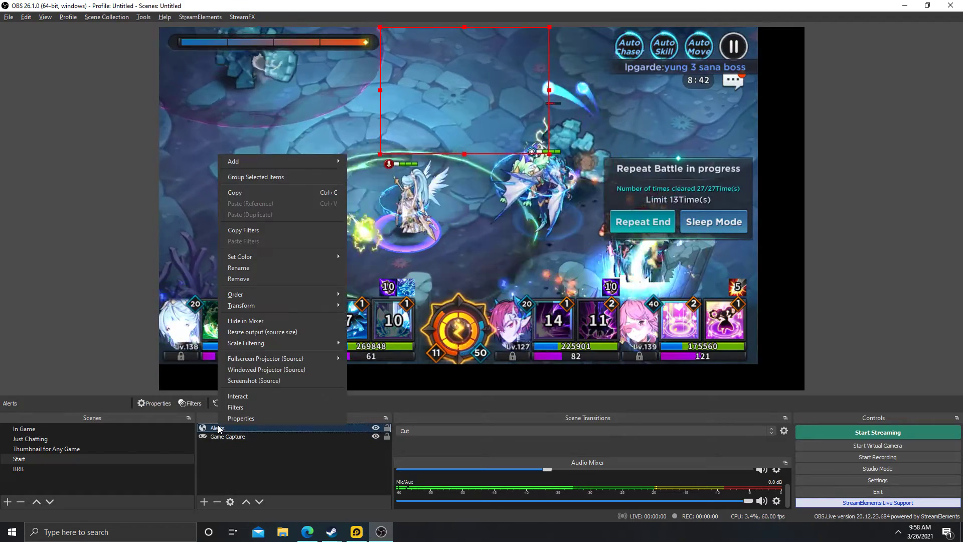
click(215, 471)
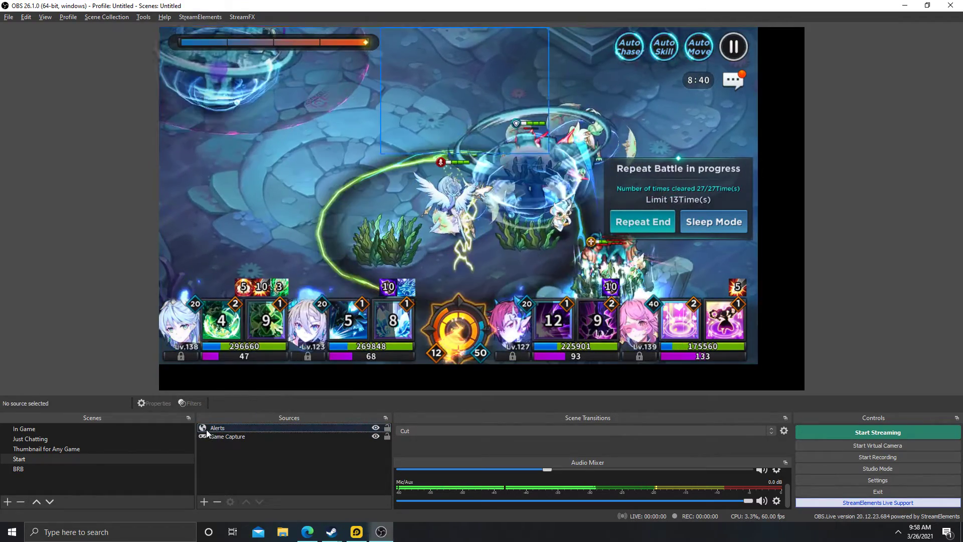
click(211, 429)
right_click(212, 428)
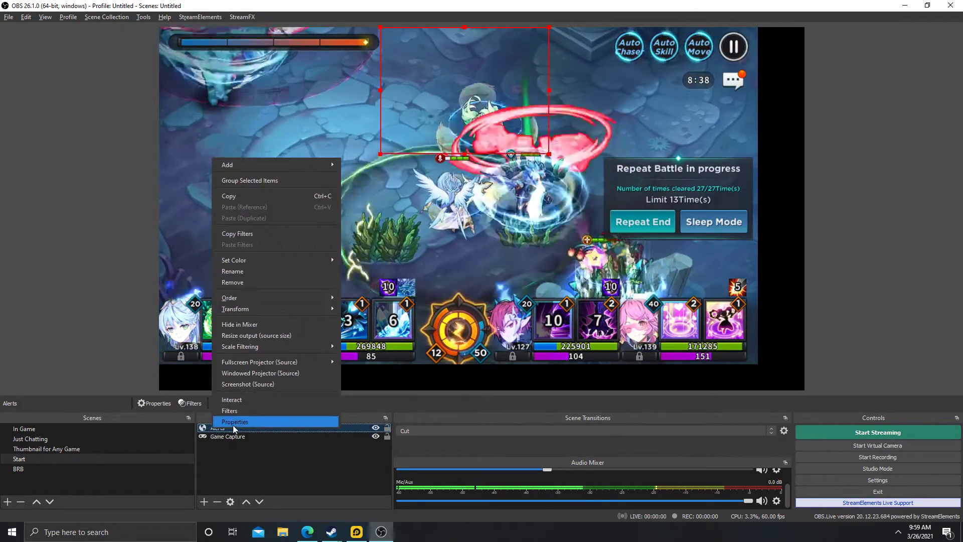
click(239, 422)
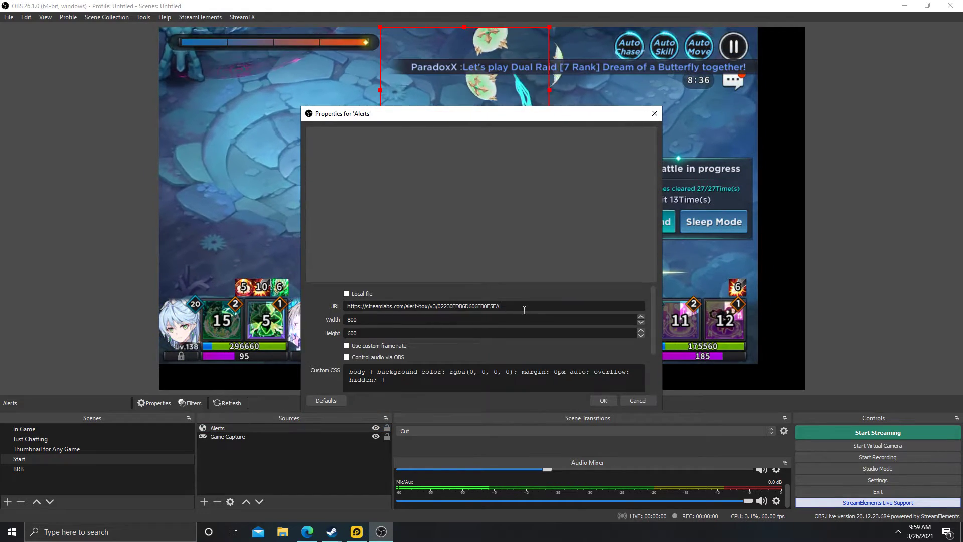
drag(525, 307, 291, 291)
click(524, 306)
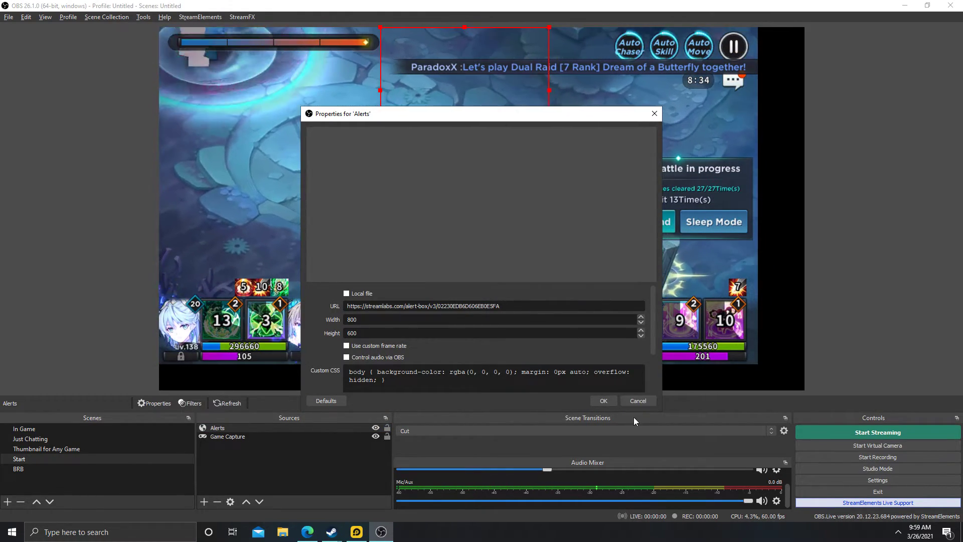
click(631, 400)
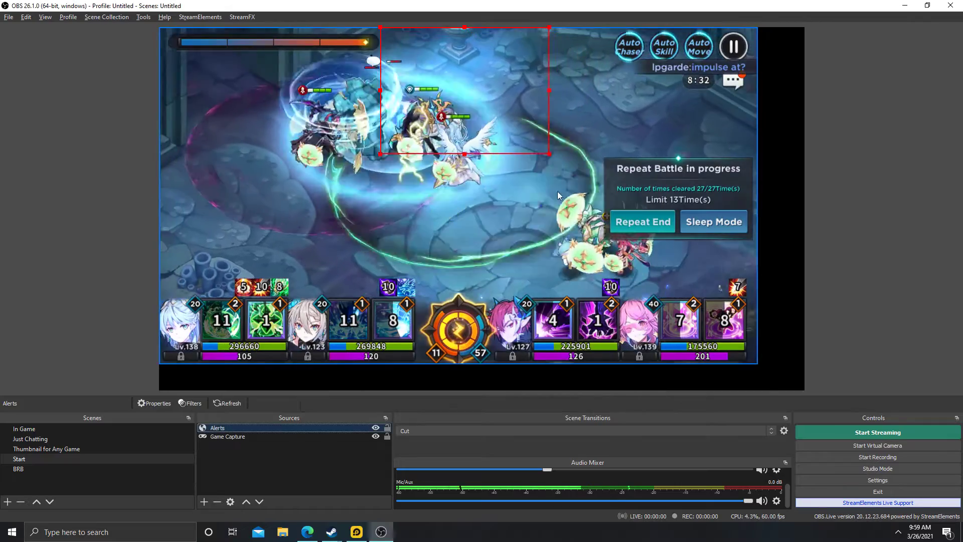
Shift the Alerts source slightly to the right along the canvas's upper edge and look through the available source types.
drag(465, 89, 484, 95)
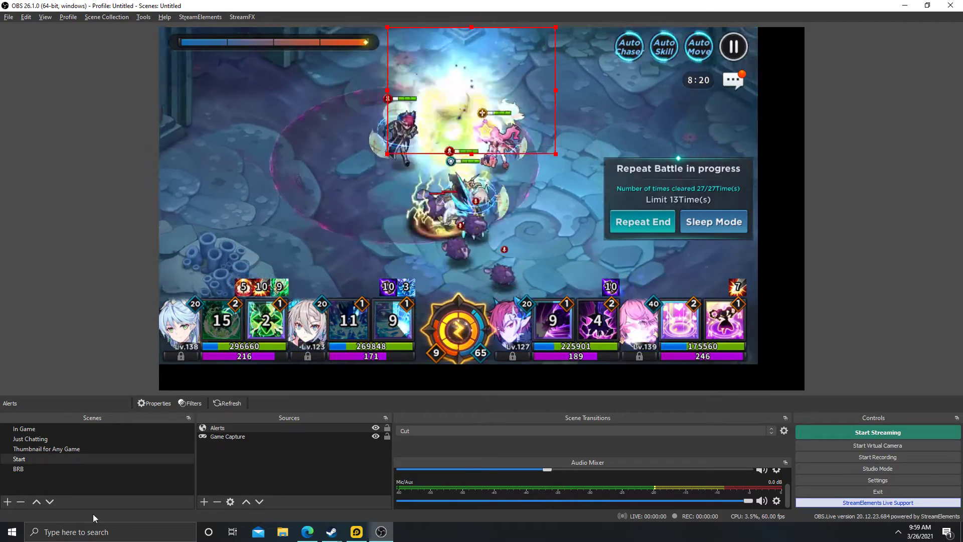
click(225, 475)
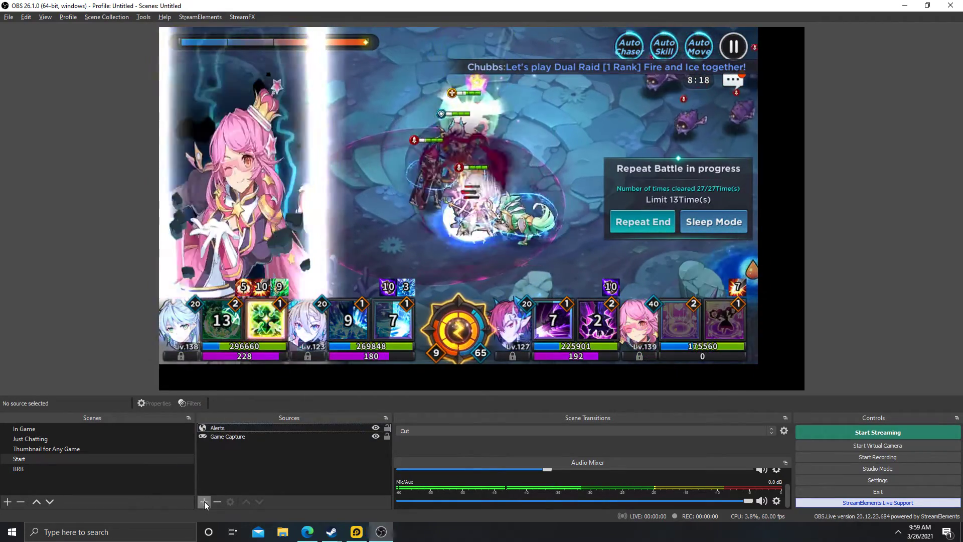
click(204, 501)
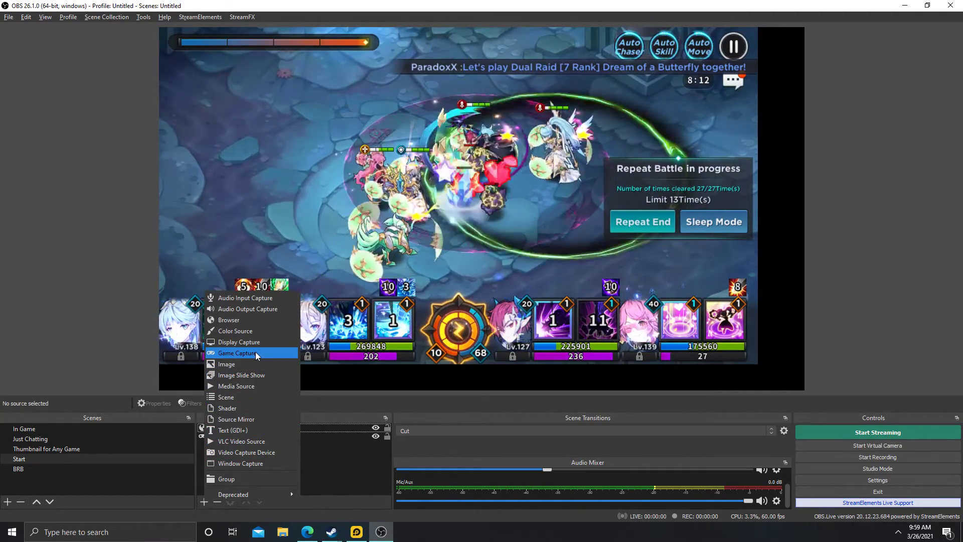
click(322, 482)
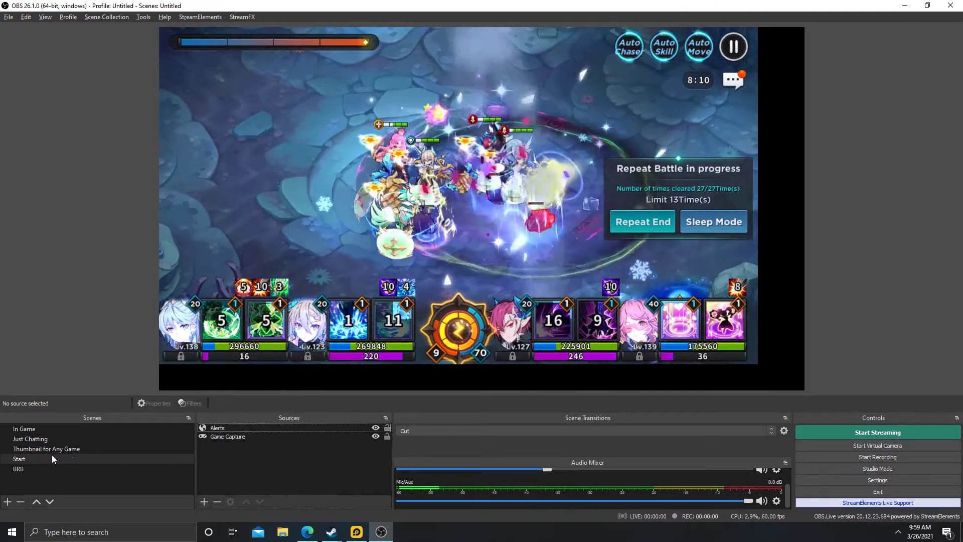
Try to add a new scene named Chat.
click(47, 467)
click(38, 458)
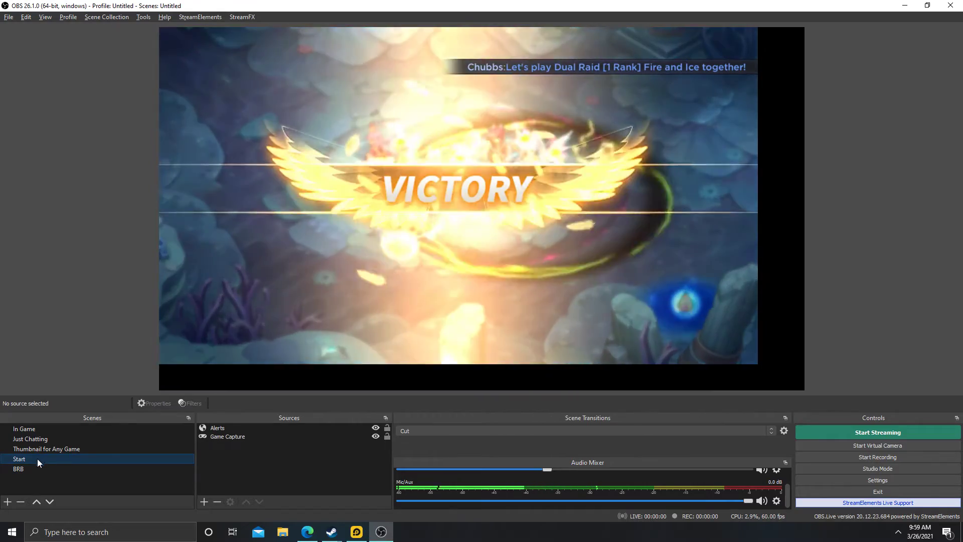
click(8, 502)
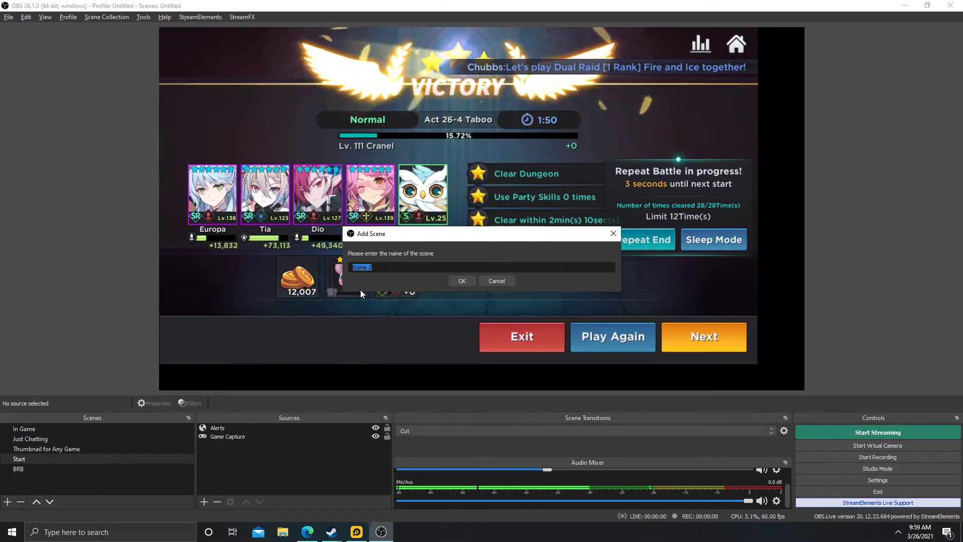
text(Chat)
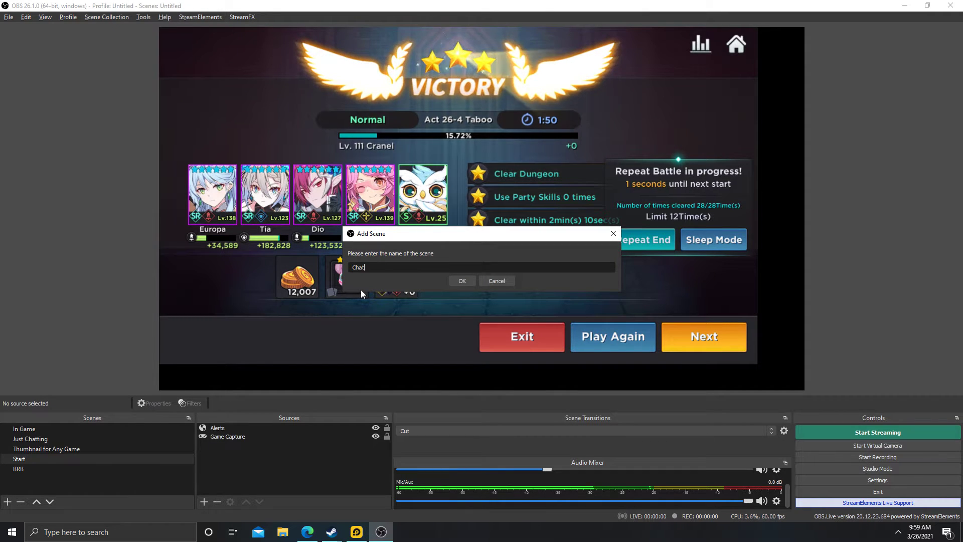
click(458, 285)
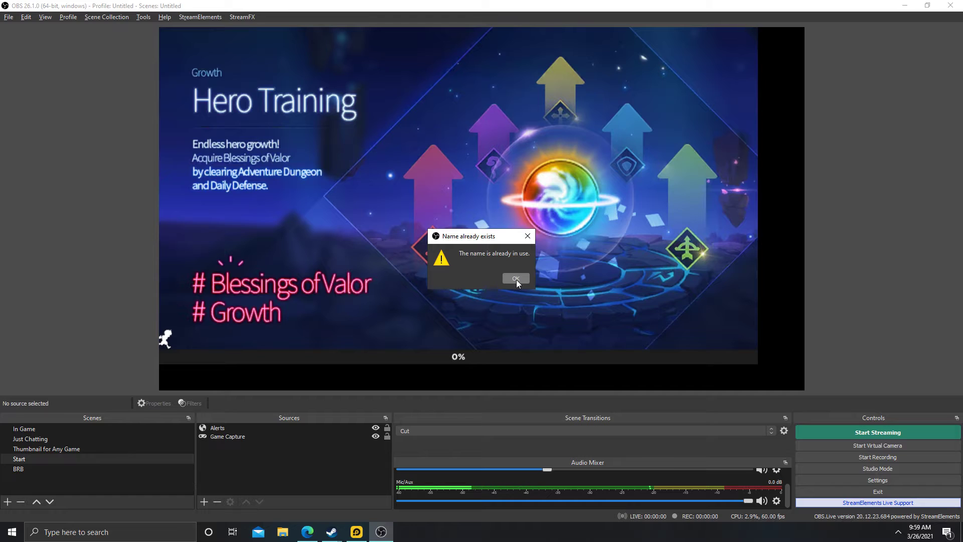
click(516, 279)
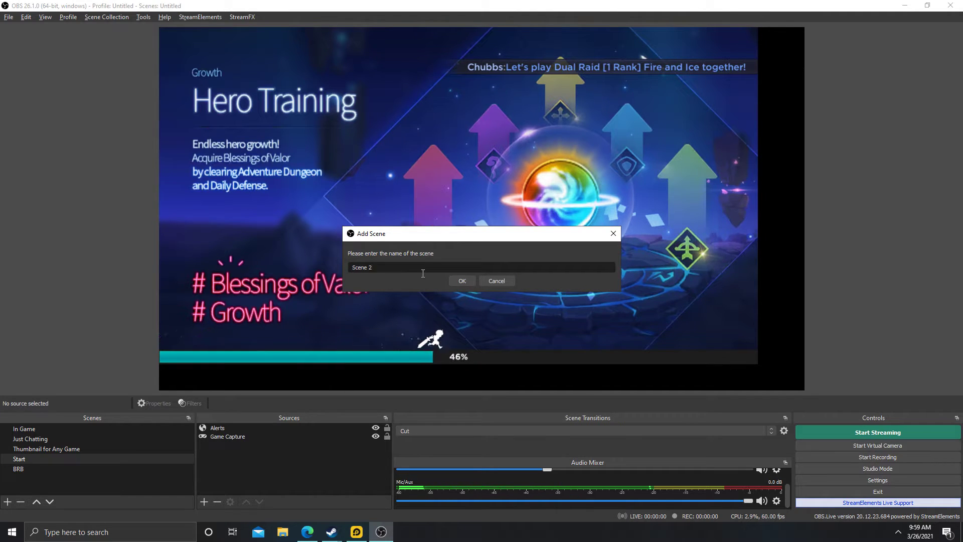
Name the new scene Chat2 and move it directly above the BRB scene.
text(Chat2)
click(466, 281)
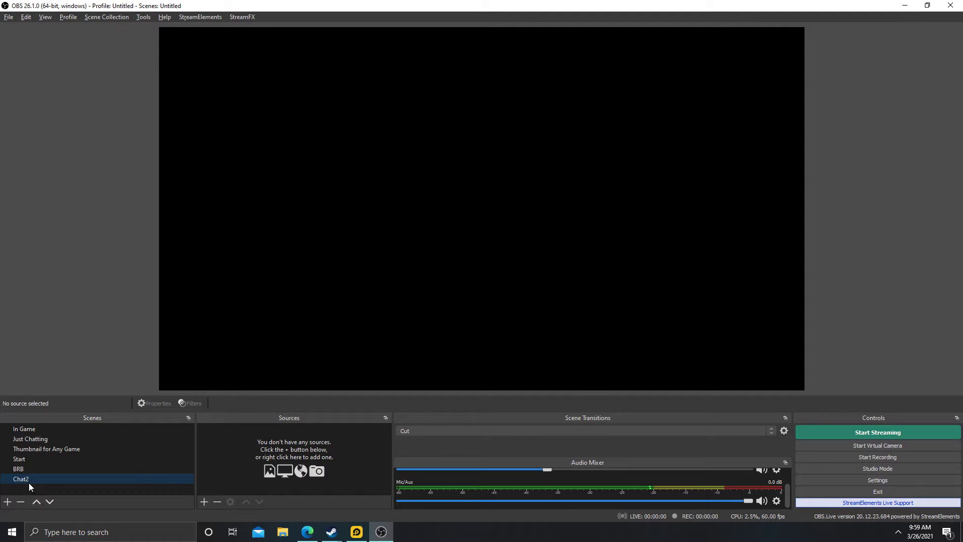
click(36, 502)
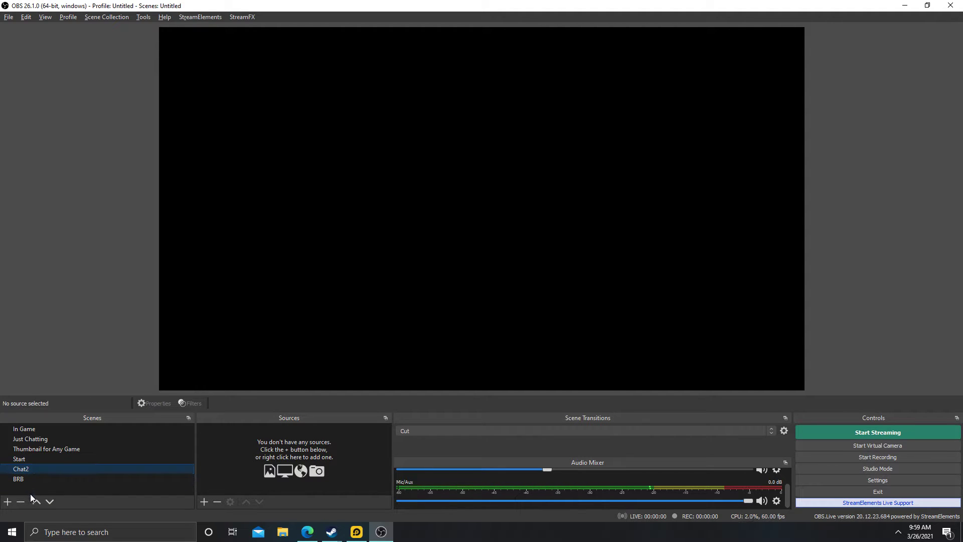
Return to the Start scene and examine its Game Capture and Alerts sources and the list of source types.
click(90, 460)
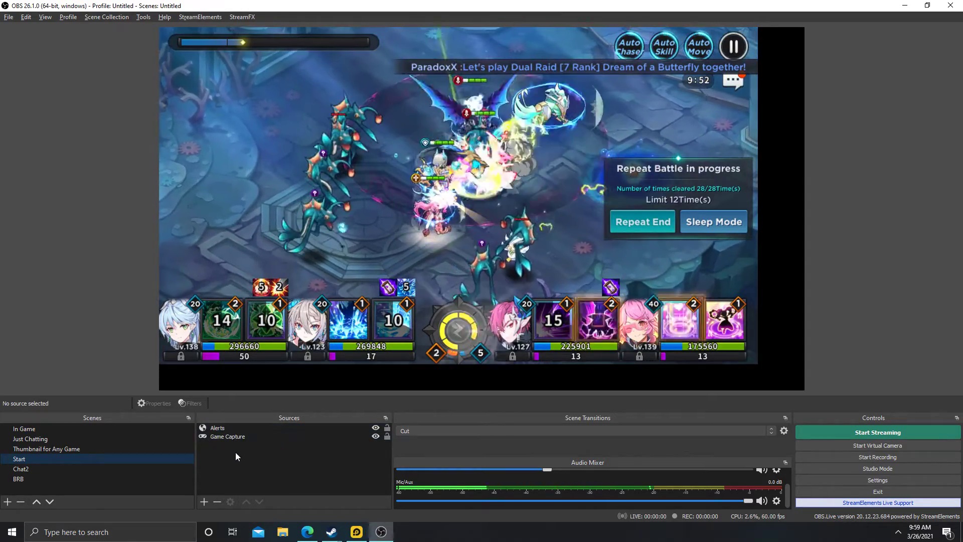
click(224, 436)
click(240, 460)
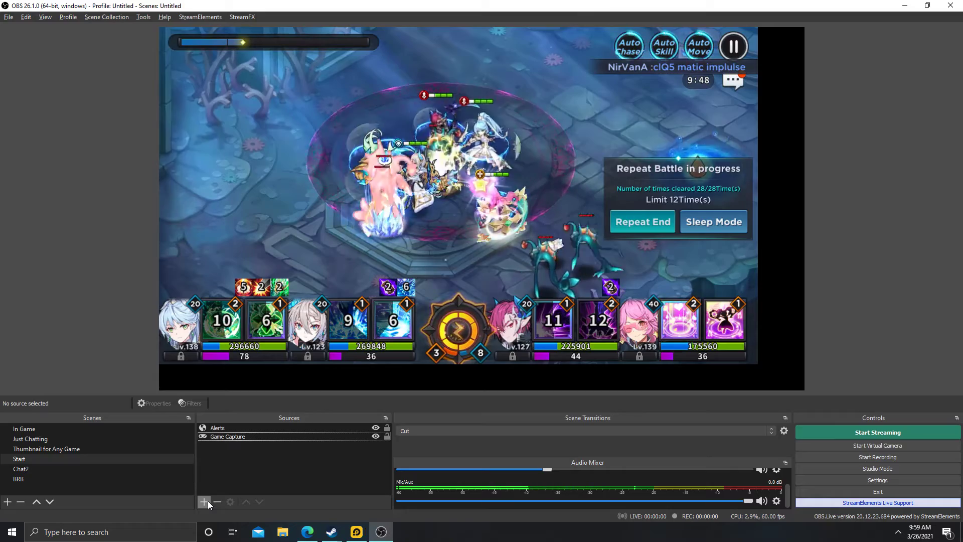
click(212, 437)
click(217, 428)
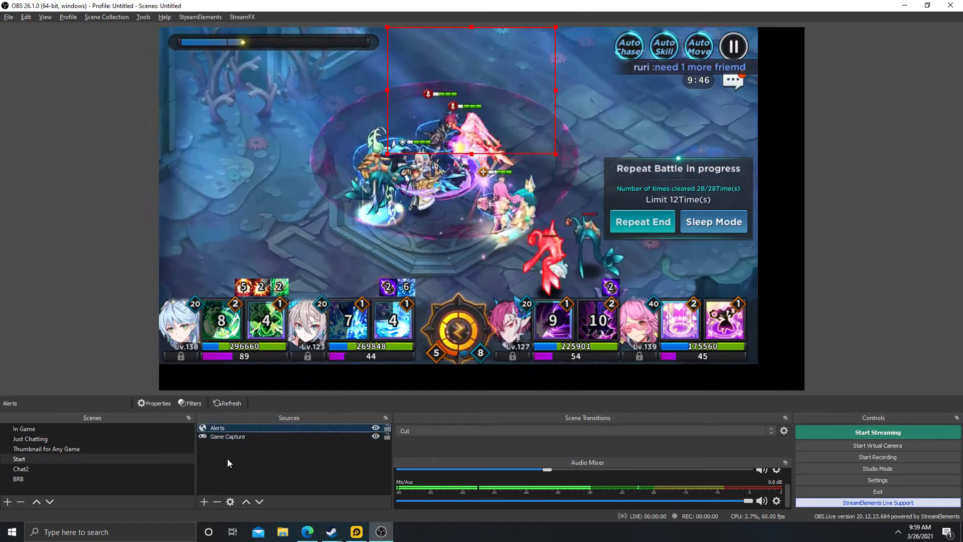
click(227, 459)
click(207, 501)
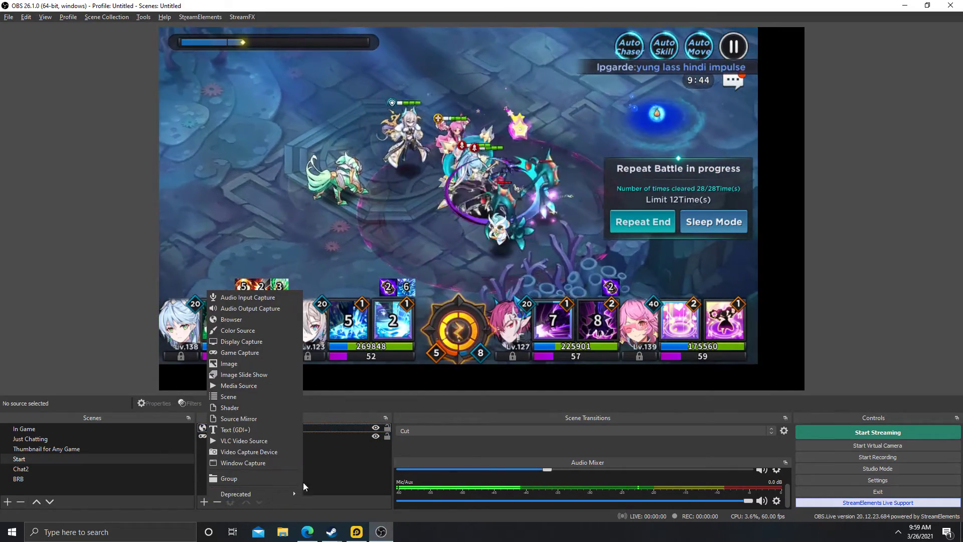
click(317, 480)
click(210, 498)
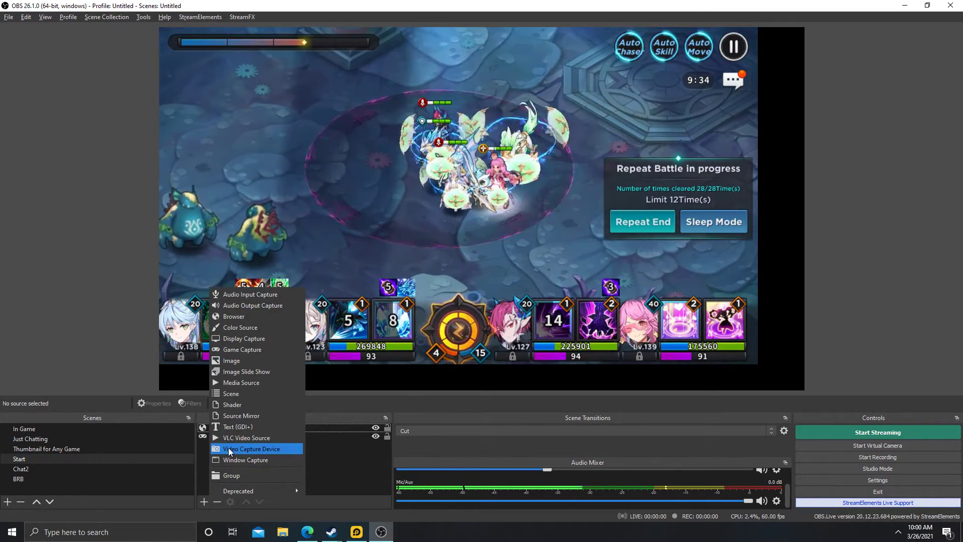
click(263, 449)
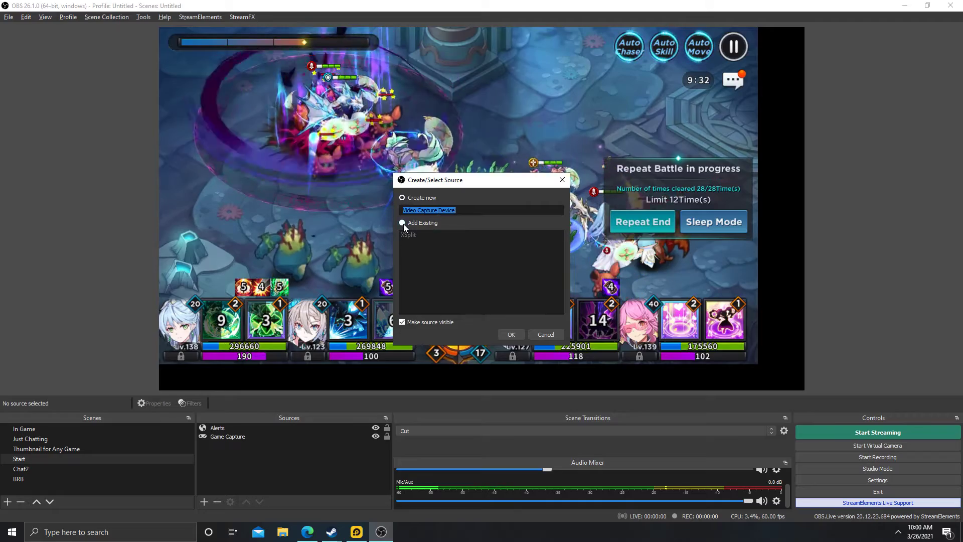
click(407, 235)
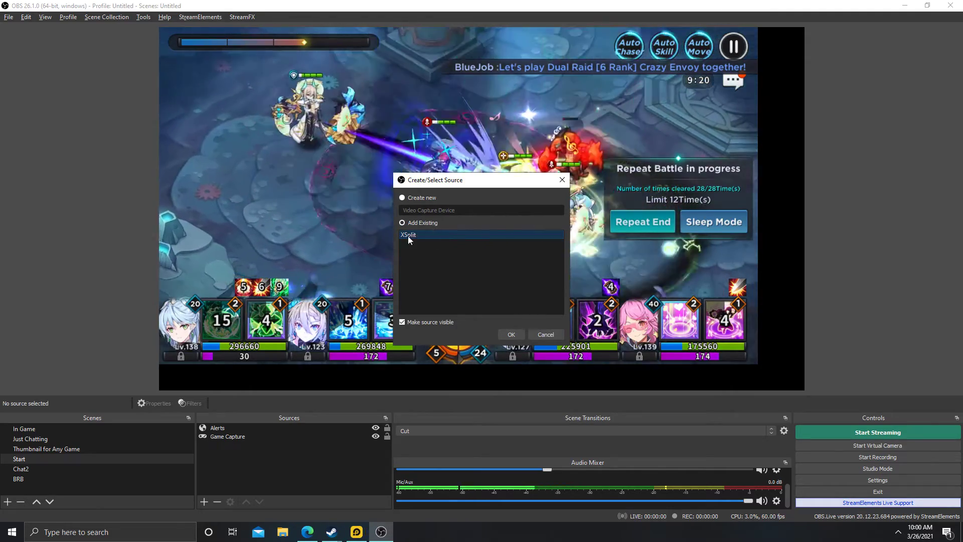
click(541, 335)
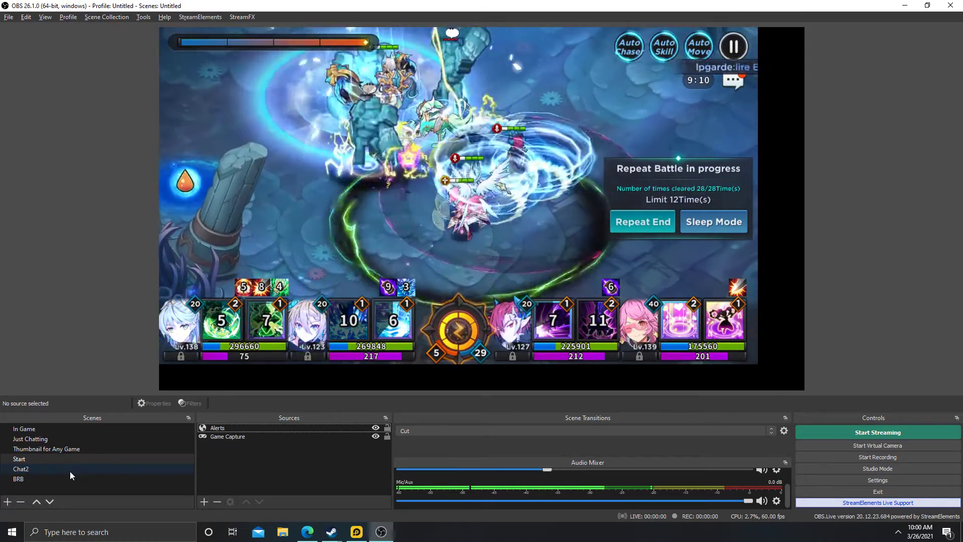
Switch between the Chat2 and Start scenes to compare their sources.
click(70, 471)
click(44, 461)
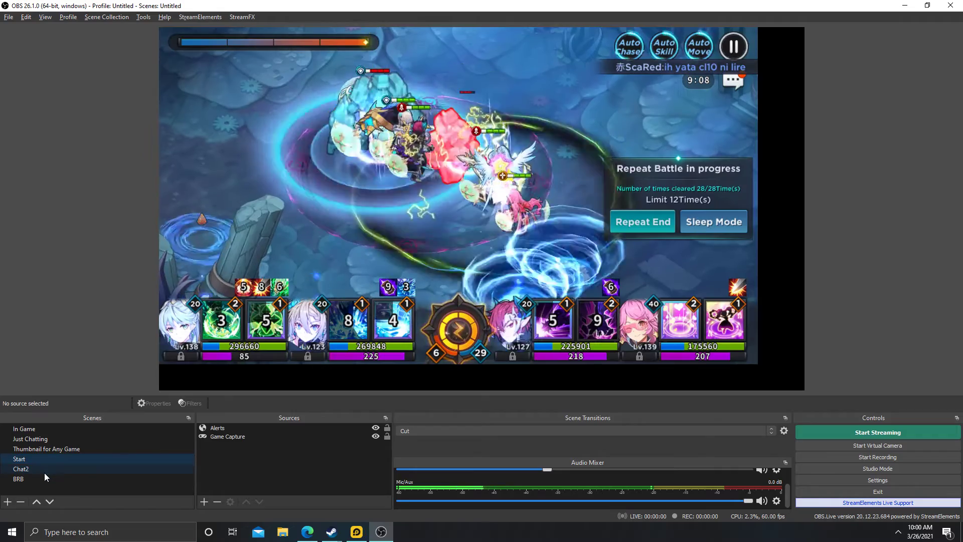
click(47, 471)
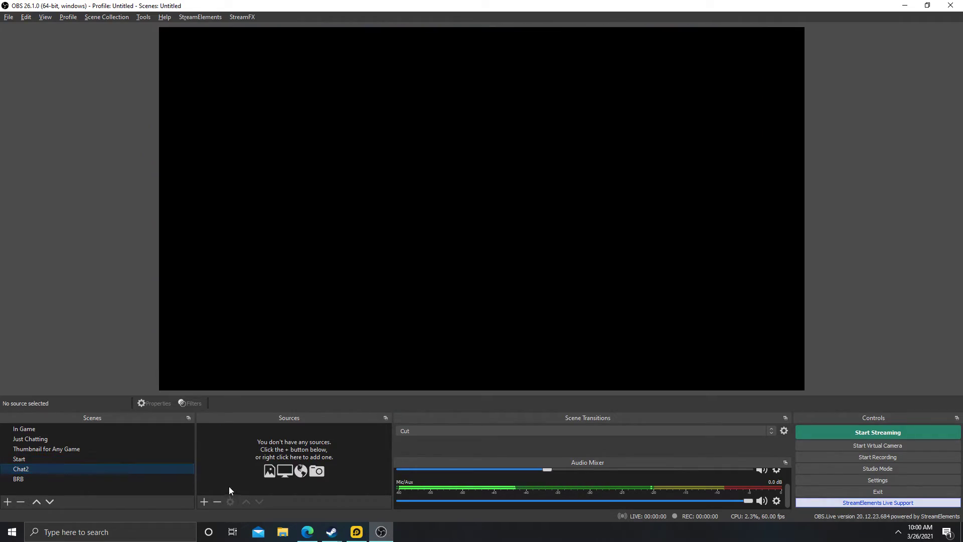
click(71, 459)
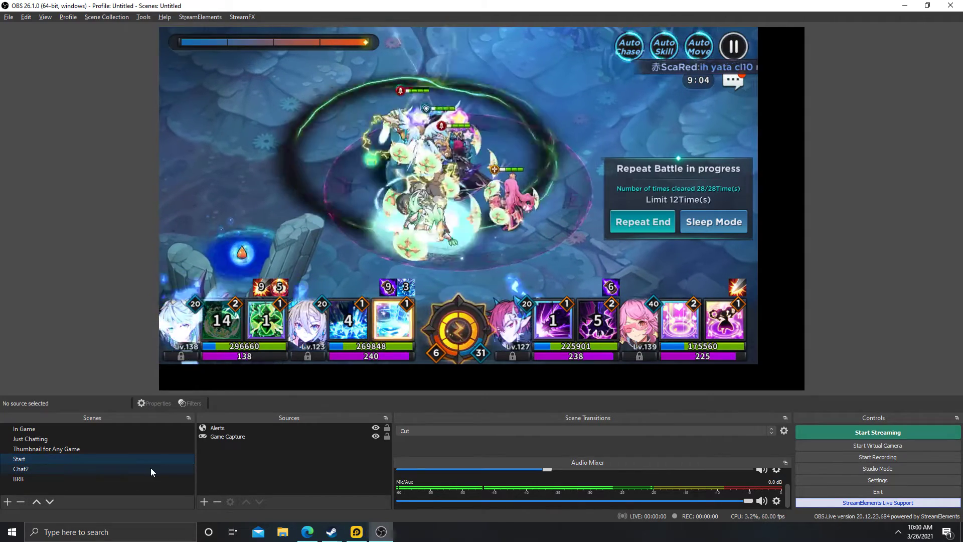
Switch to Streamlabs in the browser, open the Stars Goal widget and end its running goal.
key(alt+Tab)
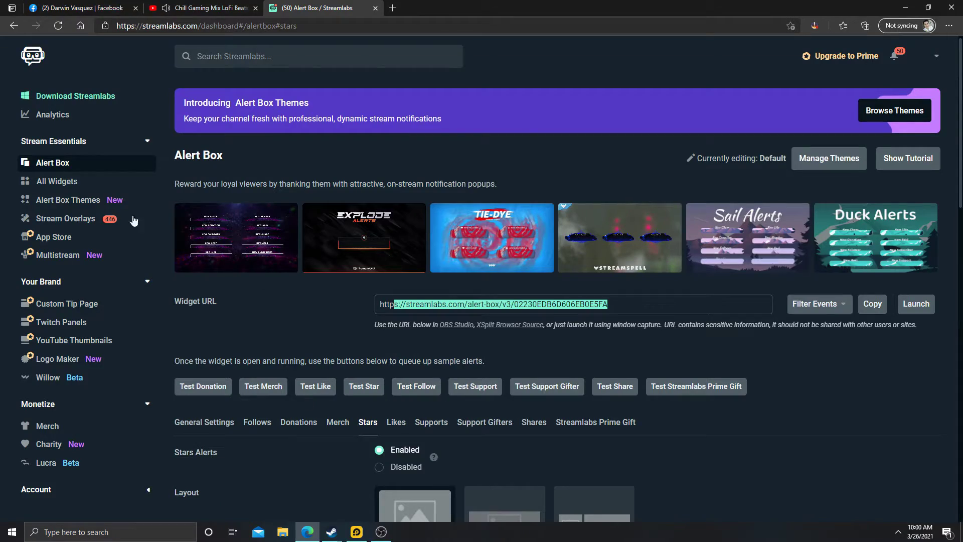
click(62, 170)
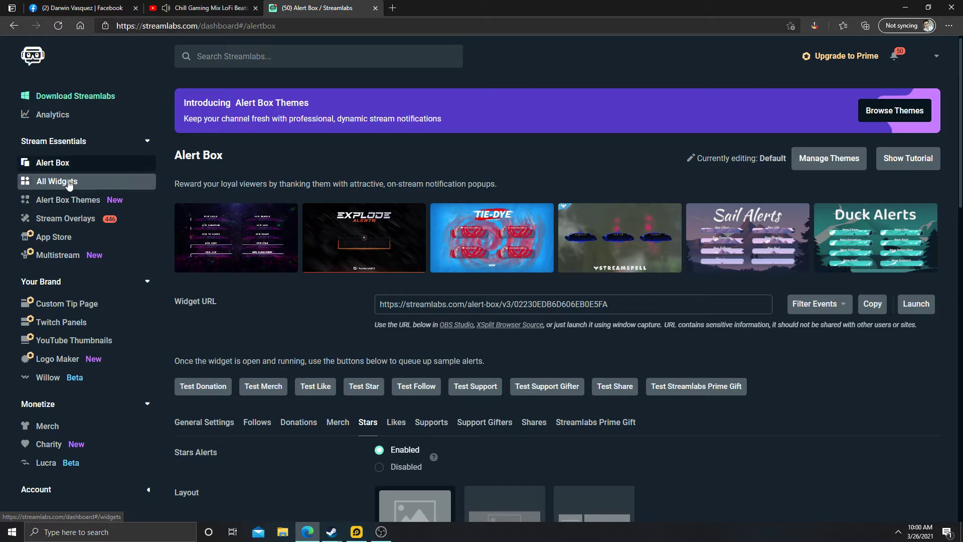
click(64, 183)
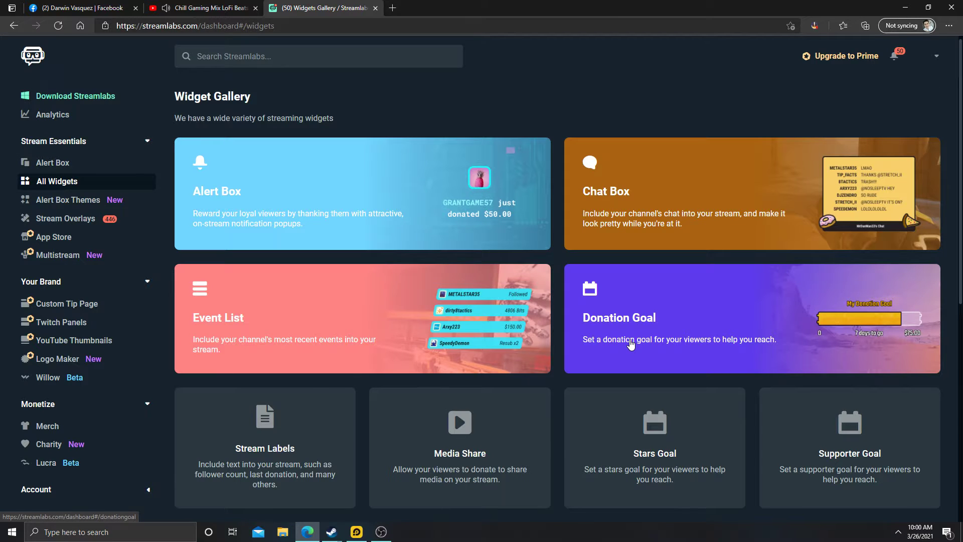
scroll(632, 344, down, 5)
click(655, 256)
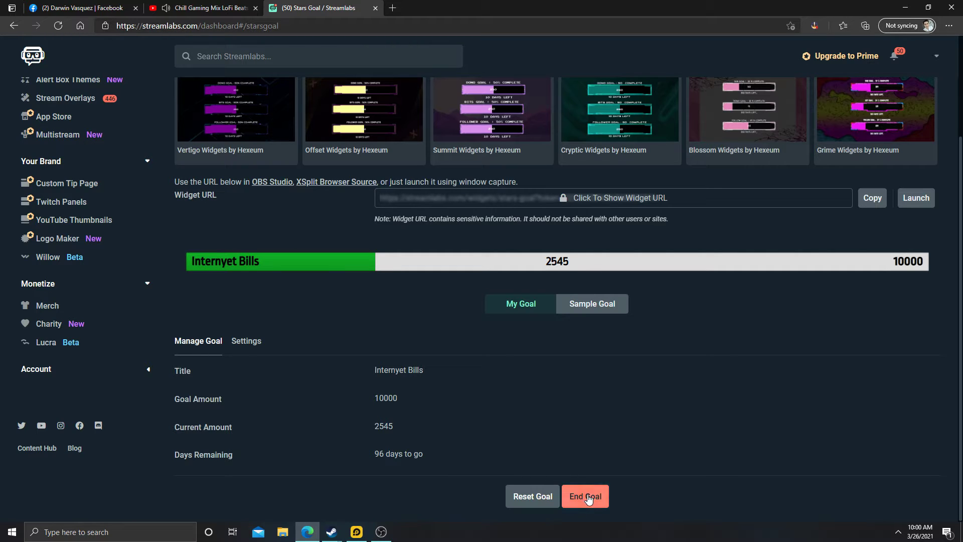
double_click(383, 426)
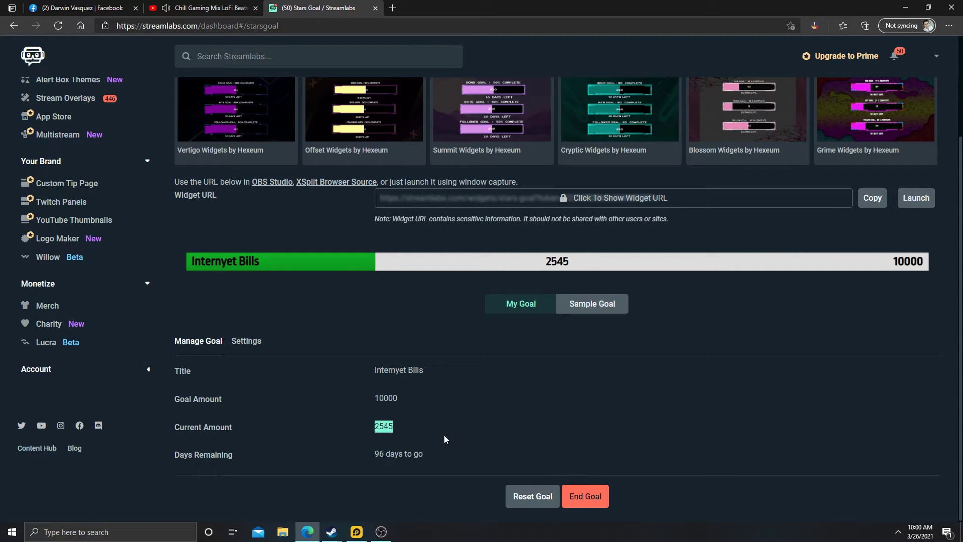
click(599, 493)
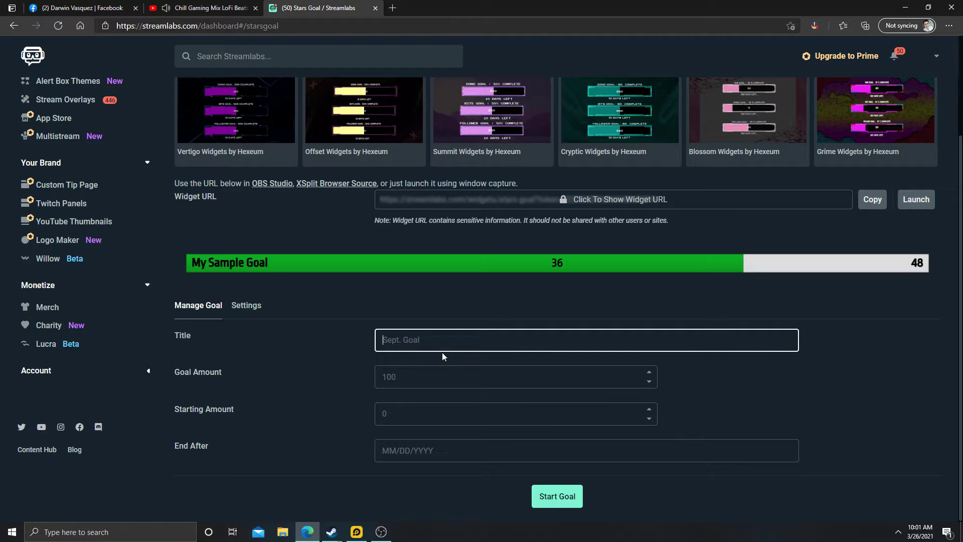
Title the new stars goal Internet Bills, with a goal amount of 10000 and a starting amount of 2545.
text(Internet Bills)
click(492, 386)
text(2545)
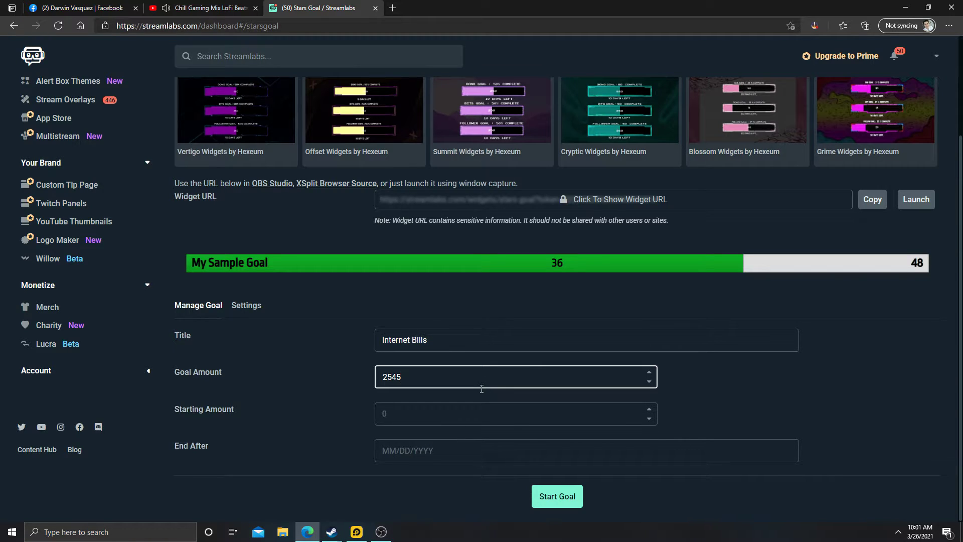
drag(482, 389, 358, 374)
text(10000)
click(414, 421)
text(2545)
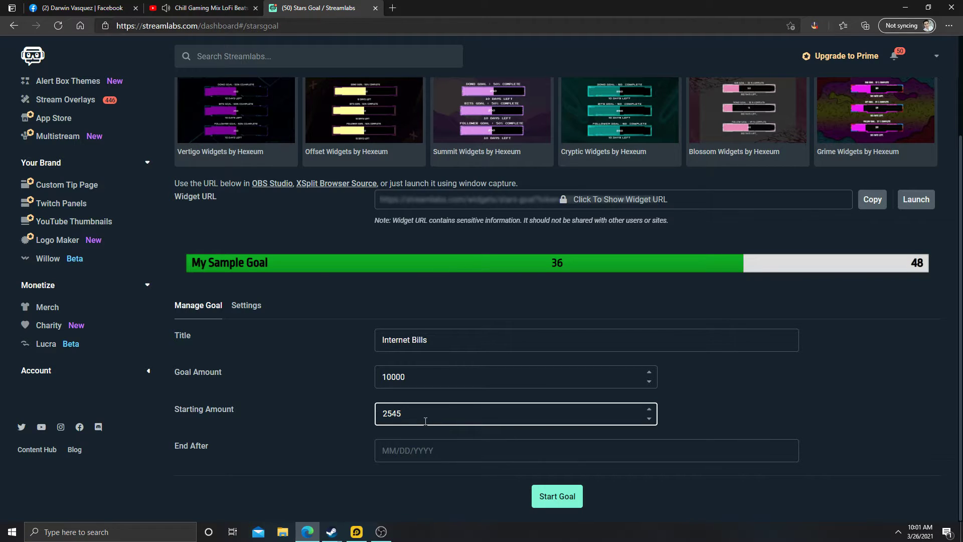
drag(403, 415, 351, 417)
click(357, 413)
click(351, 418)
drag(426, 419, 354, 412)
click(353, 412)
click(386, 452)
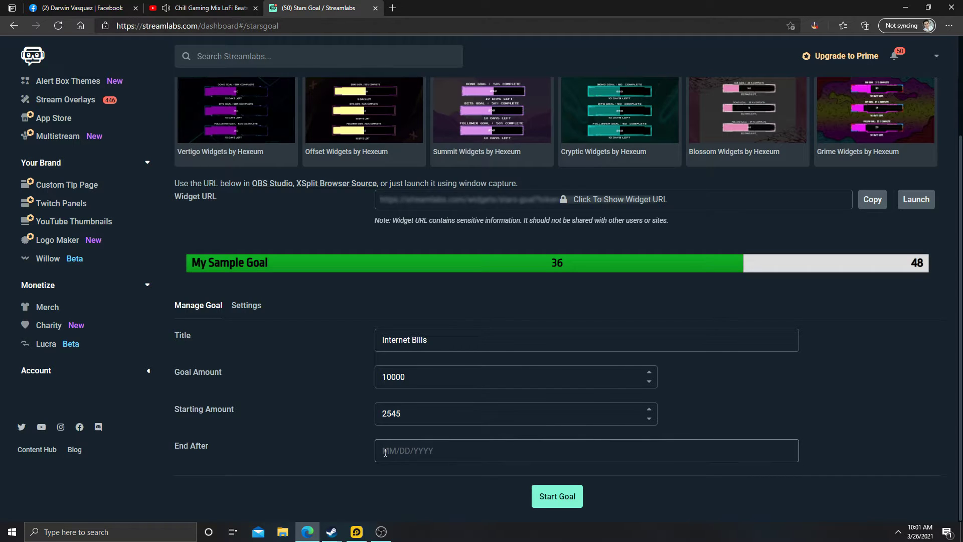
Open Facebook Creator Studio in a new browser tab and go to the Stars page under Monetization.
click(392, 8)
text(facebook.com)
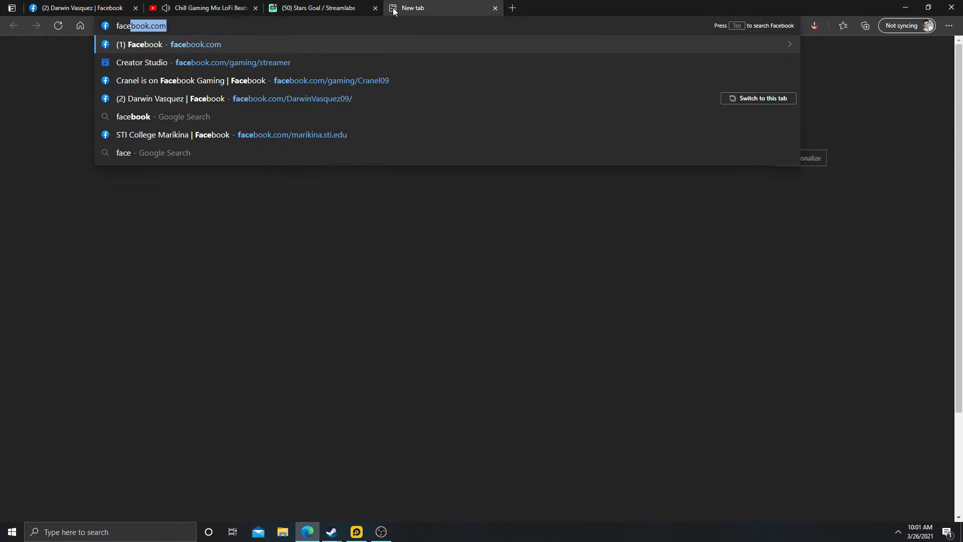
key(Down)
key(Down)
key(Up)
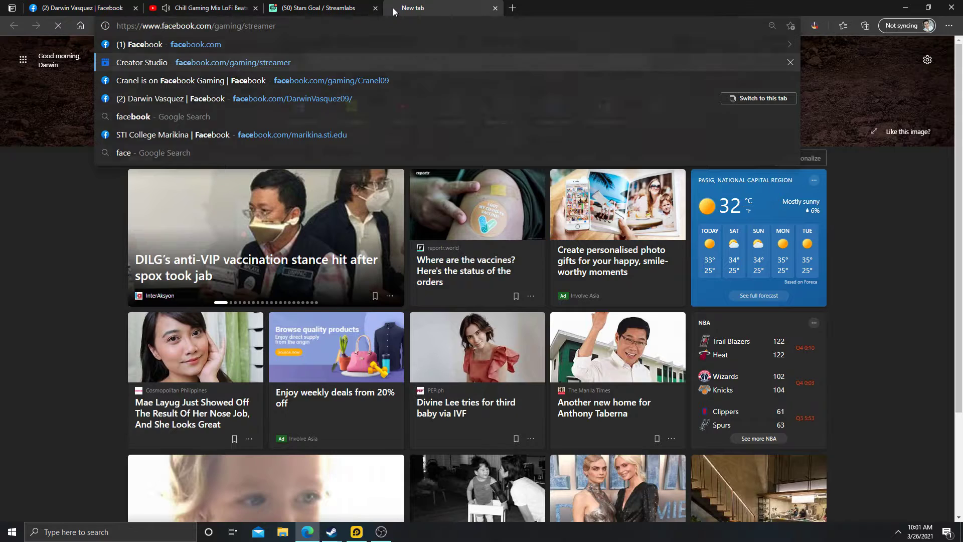
key(Return)
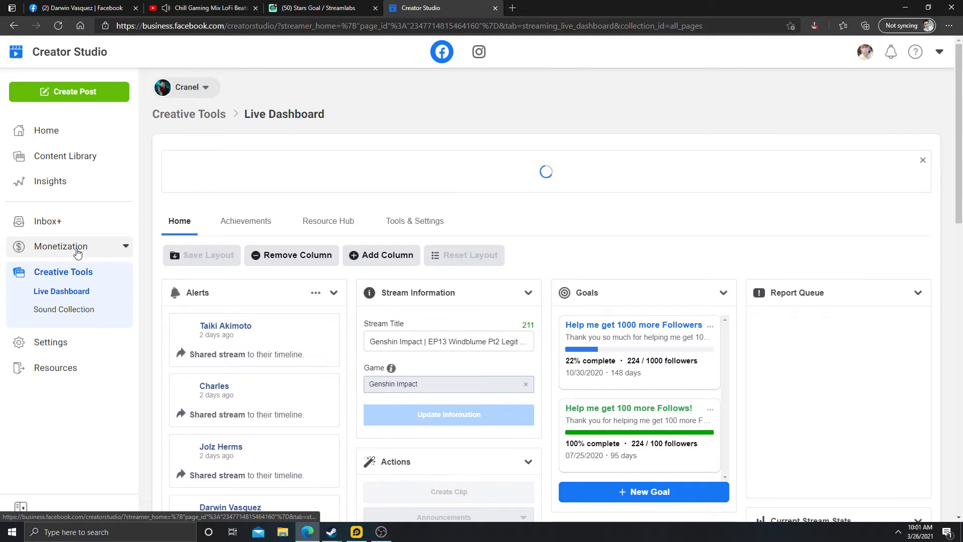
click(78, 254)
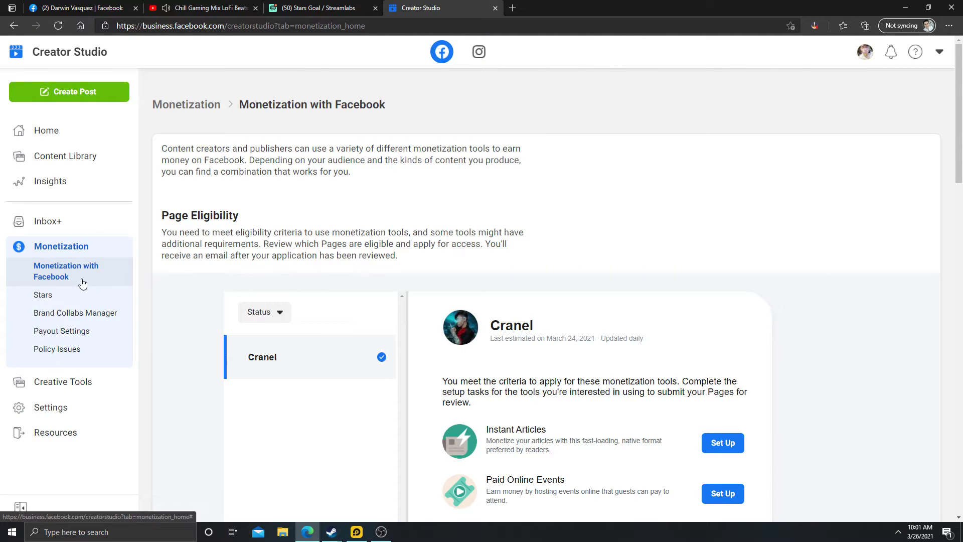
click(89, 297)
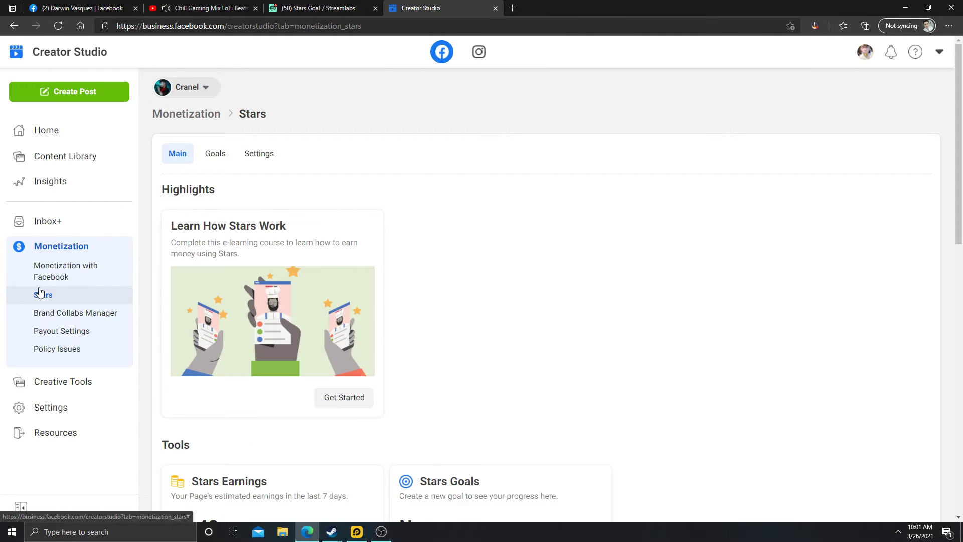
Examine the Stars overview with its earnings, goals and top videos, plus the Stars goal and settings pages.
scroll(49, 296, down, 5)
scroll(357, 284, up, 5)
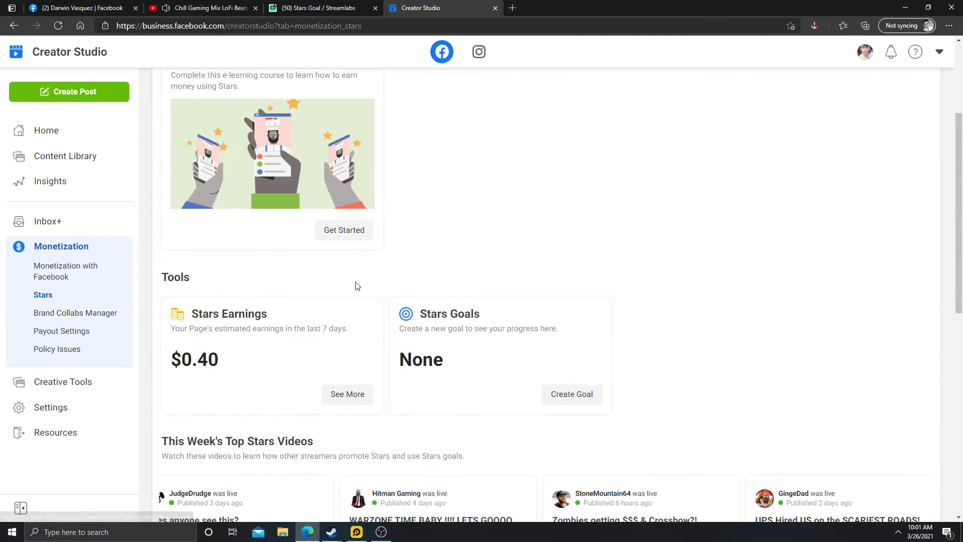
scroll(620, 347, down, 6)
scroll(617, 342, down, 1)
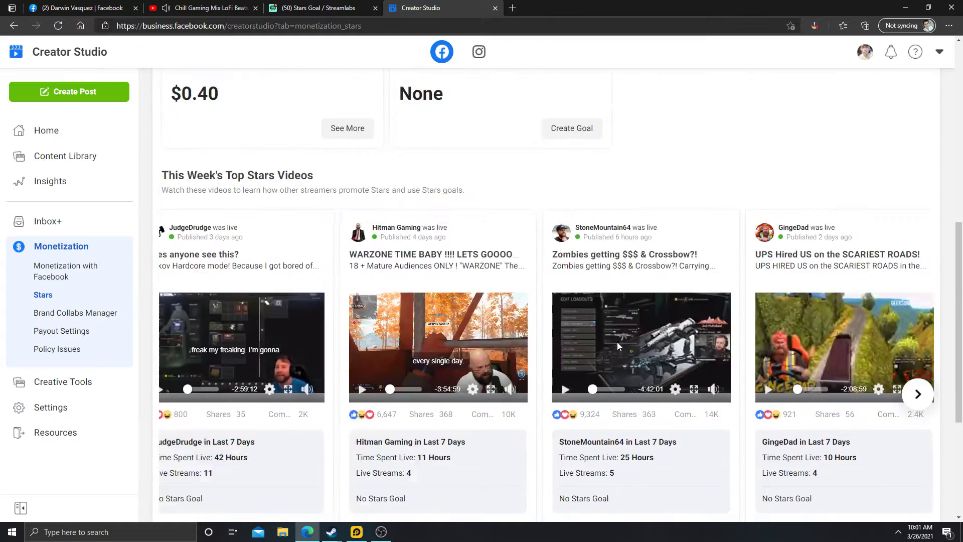
scroll(617, 341, up, 7)
scroll(217, 447, down, 2)
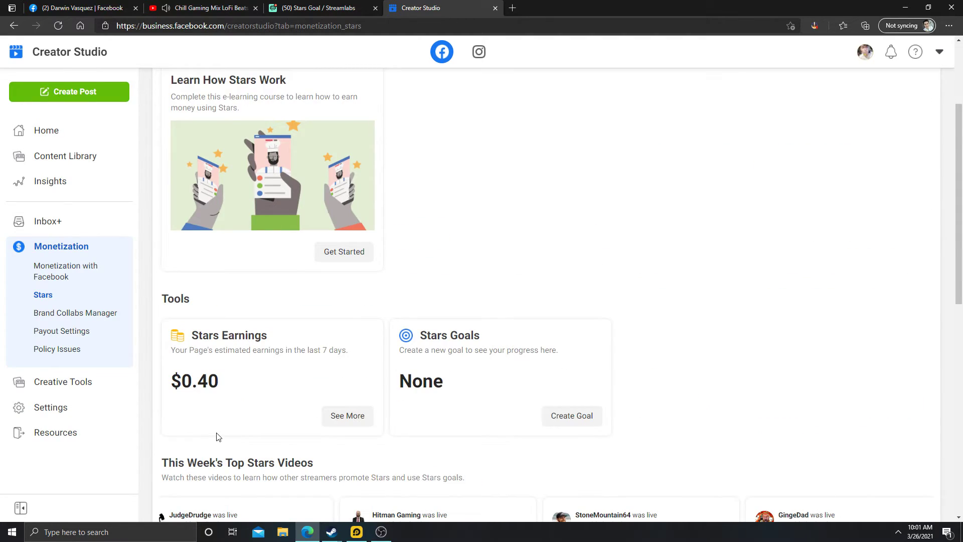
scroll(219, 437, up, 3)
click(214, 156)
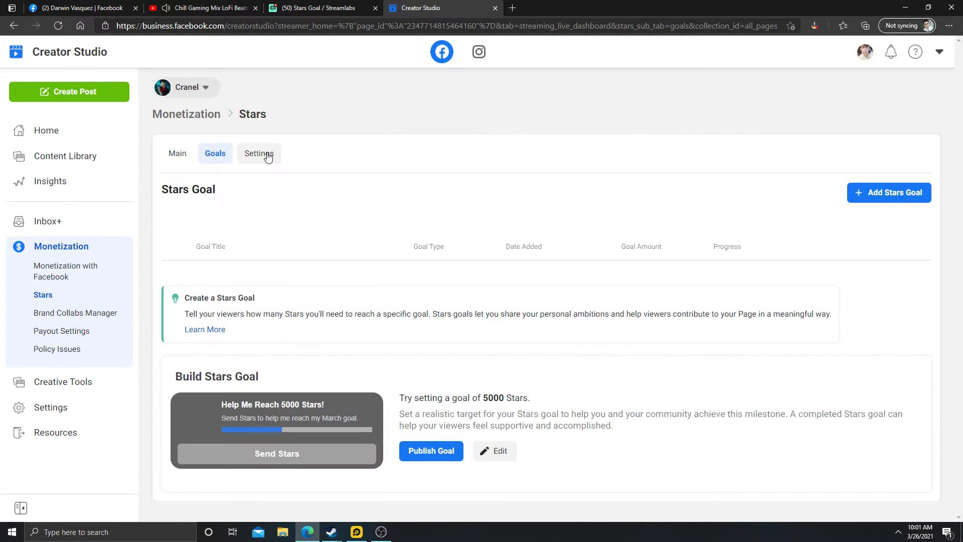
click(268, 162)
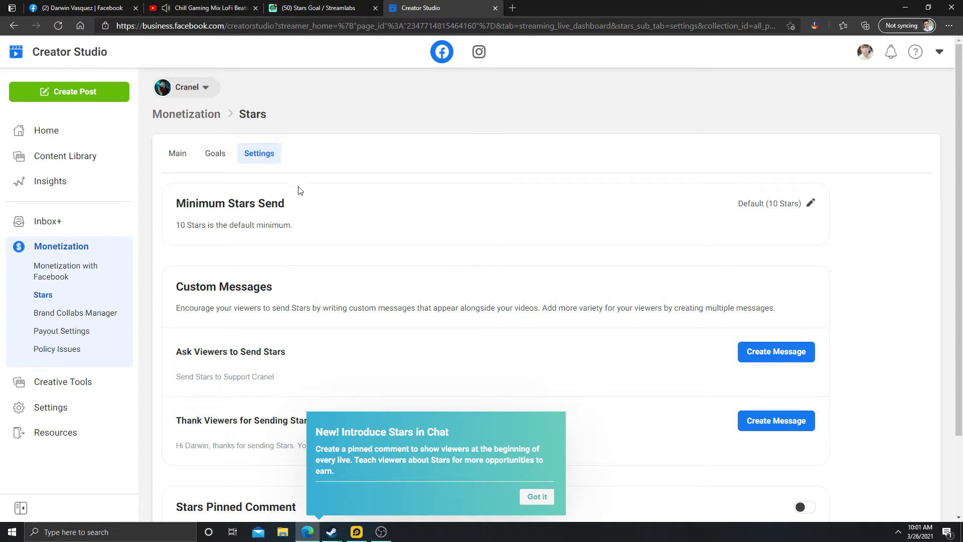
scroll(492, 233, down, 2)
scroll(495, 239, up, 2)
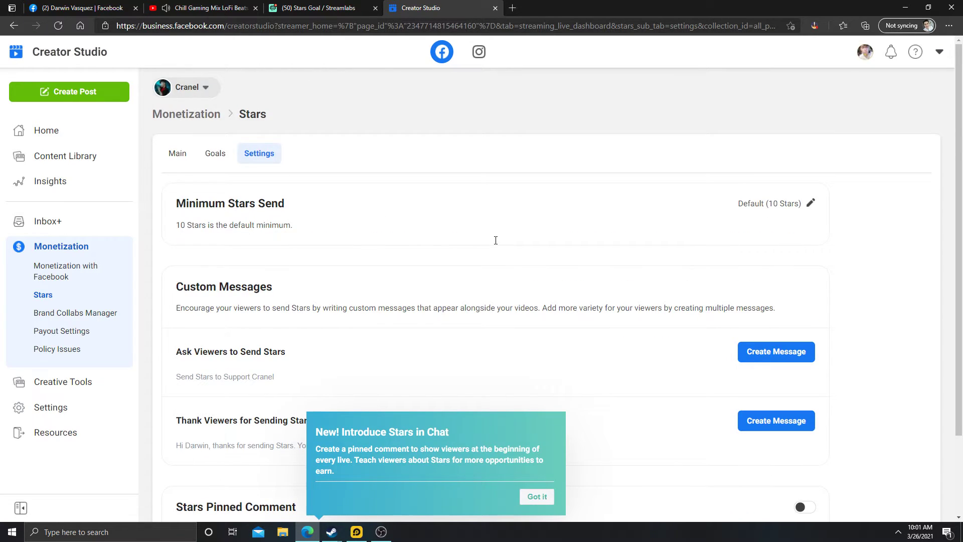
Return to the Stars goals page and read the suggested goal under Build Stars Goal.
click(216, 160)
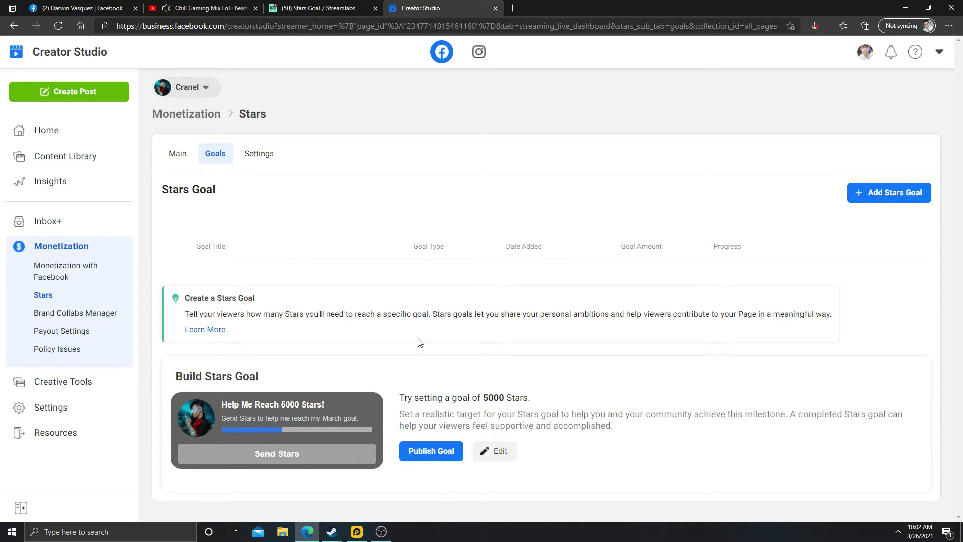
drag(441, 395, 630, 434)
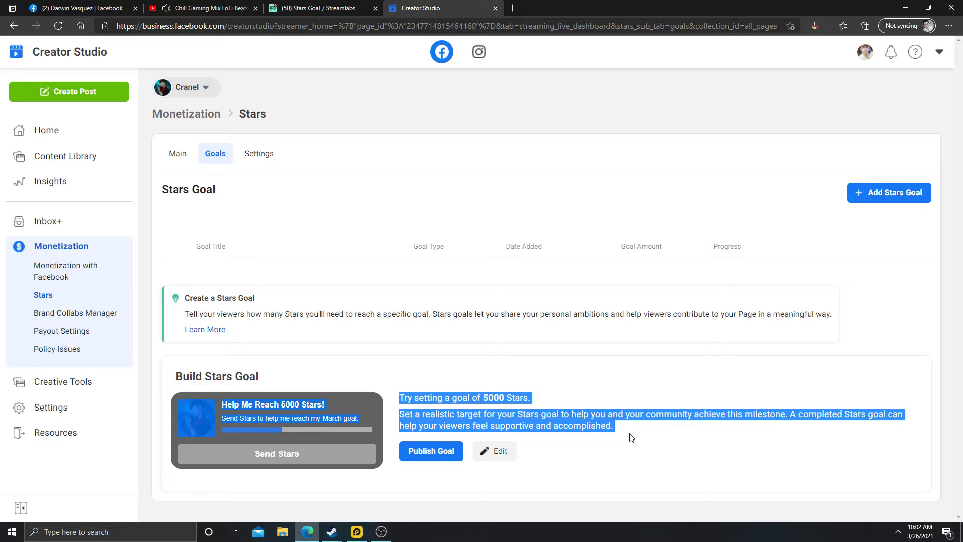
click(631, 437)
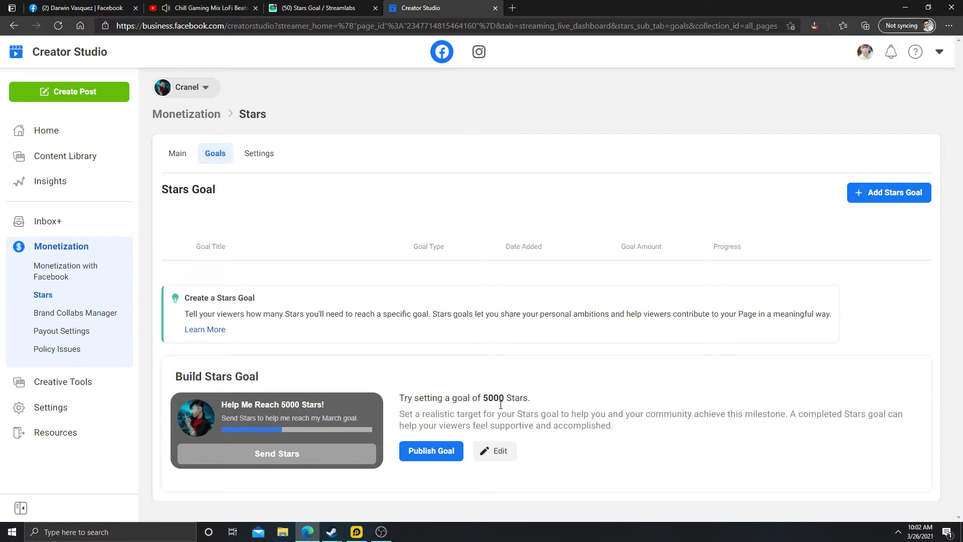
key(alt+Tab)
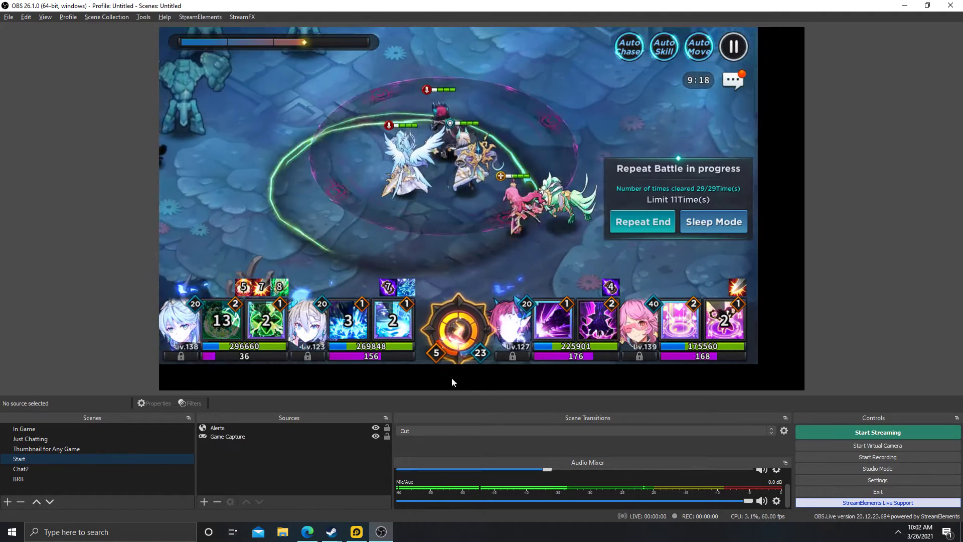
key(alt+Tab)
drag(471, 398, 533, 399)
click(543, 414)
Return to the Streamlabs stars goal form and set the goal amount to 5000.
click(326, 8)
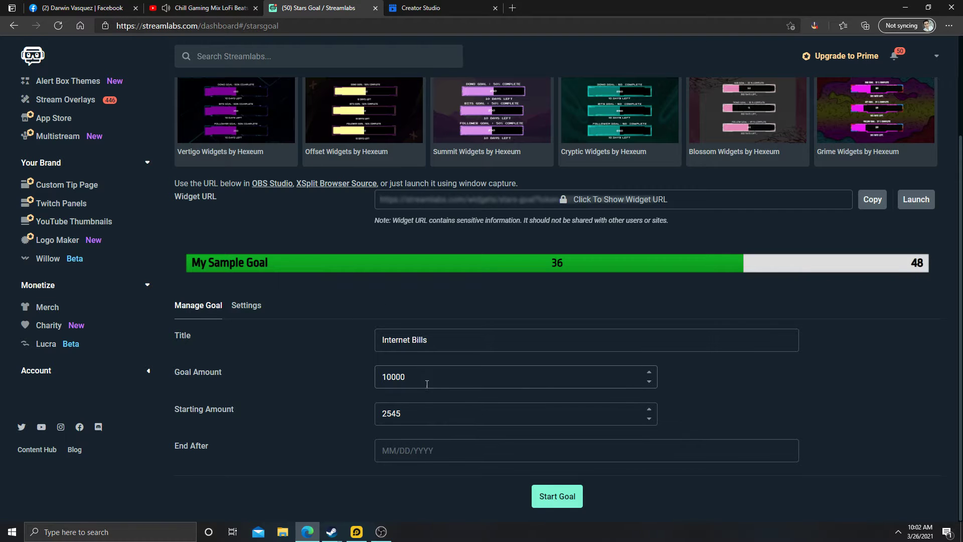
click(399, 377)
double_click(398, 377)
text(5)
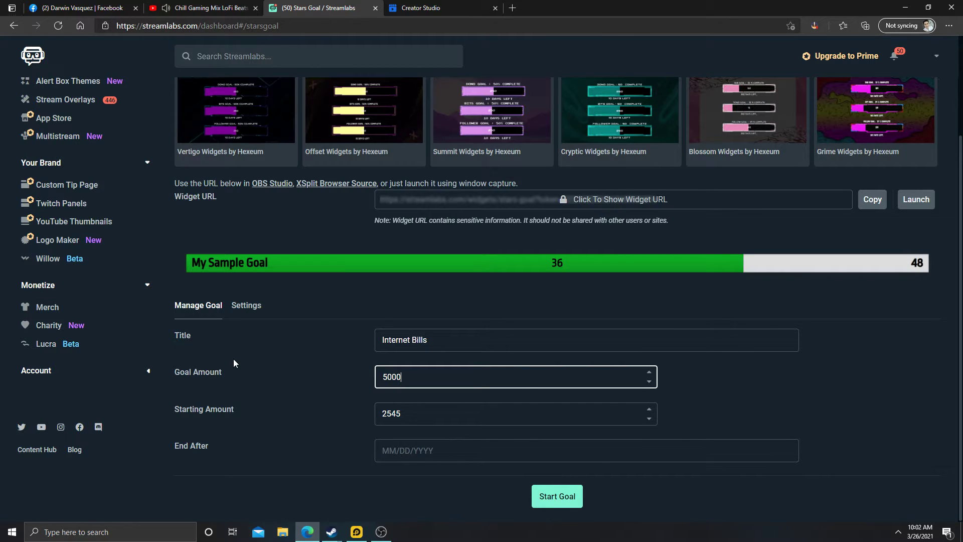
text(000)
key(Tab)
key(Tab)
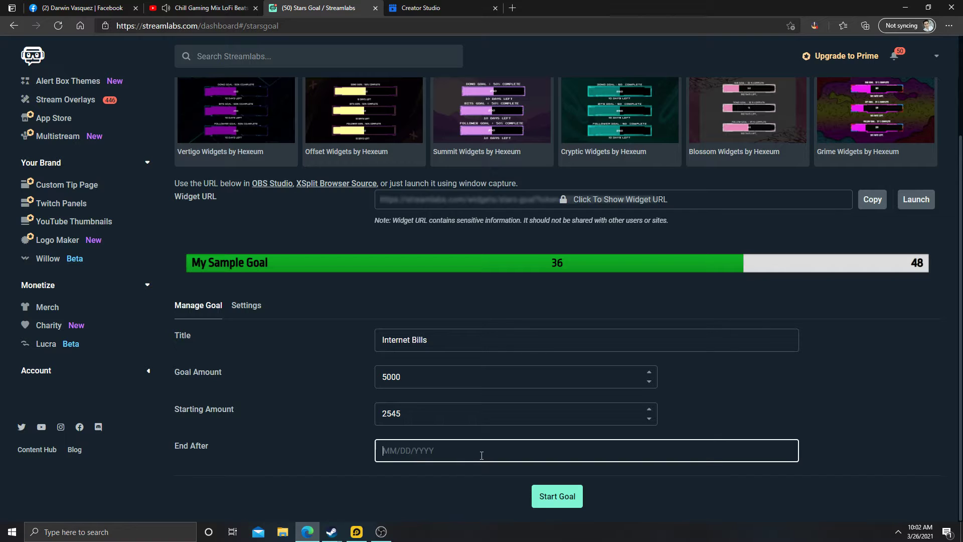
Look up the April 2021 dates in the system calendar to choose an end date for the goal.
click(912, 534)
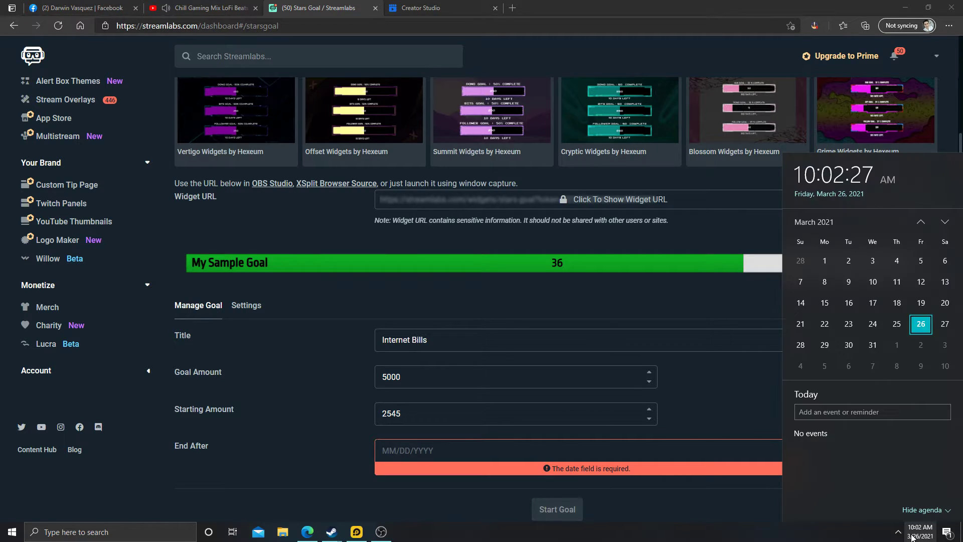
click(820, 221)
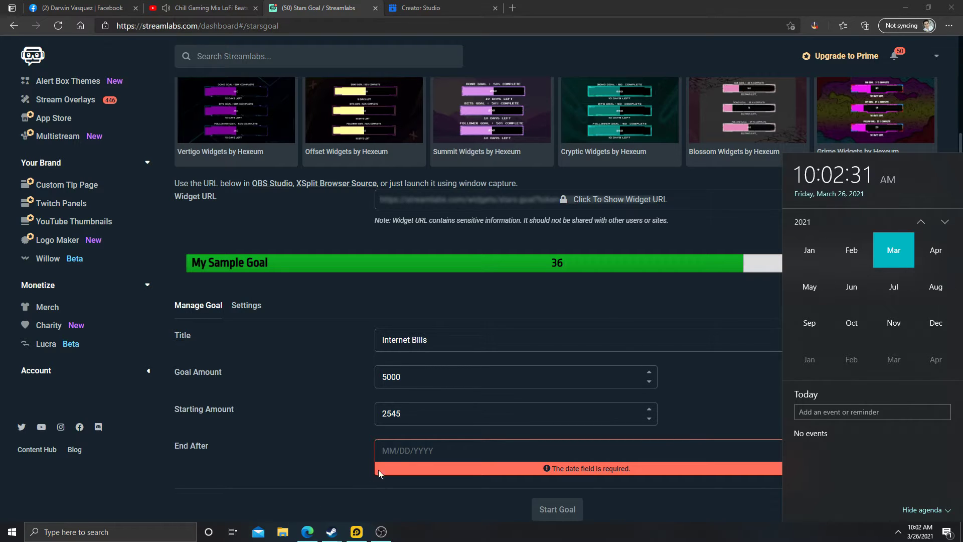
click(407, 452)
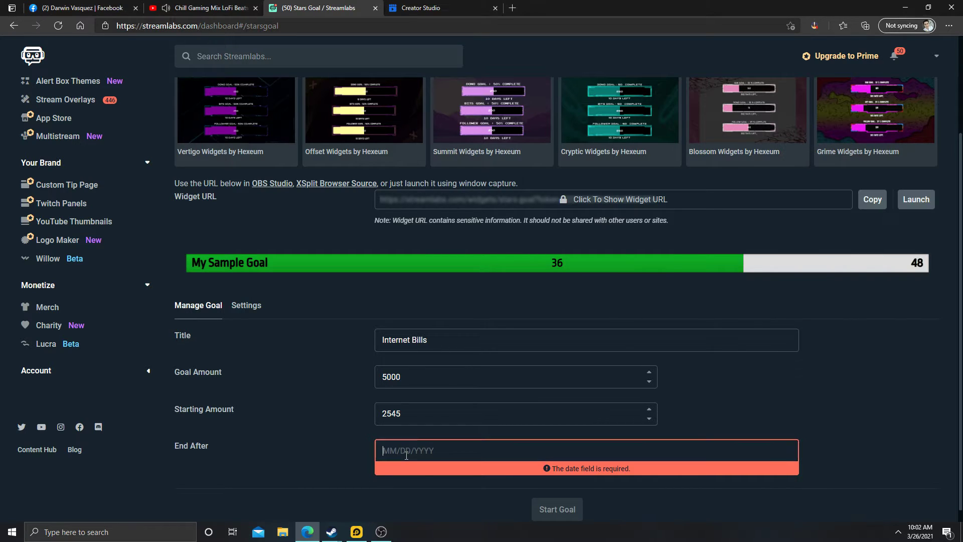
click(914, 533)
click(915, 535)
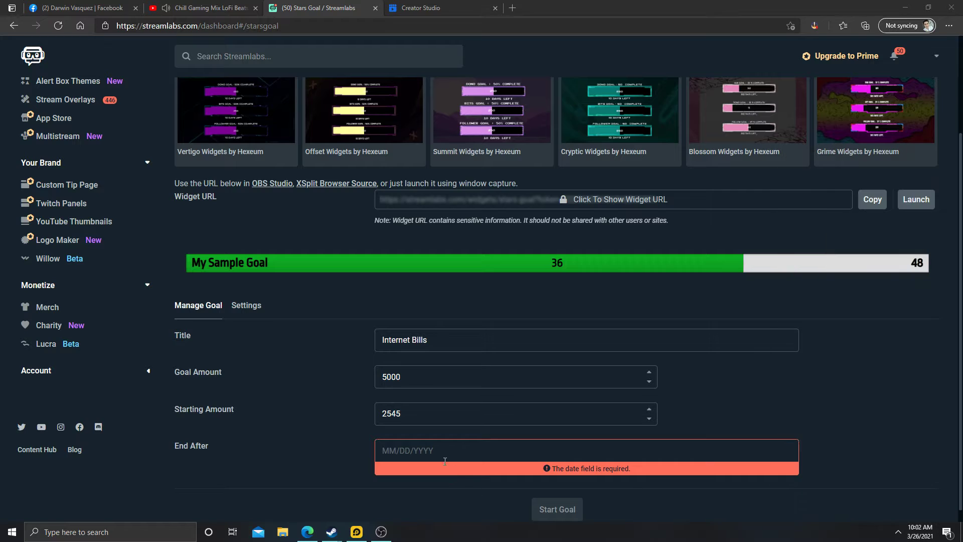
click(920, 532)
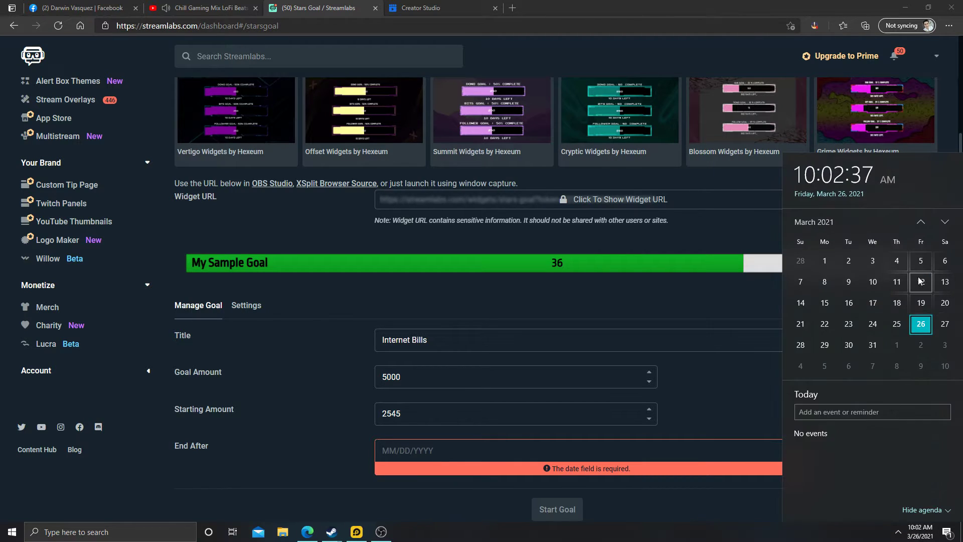
click(944, 222)
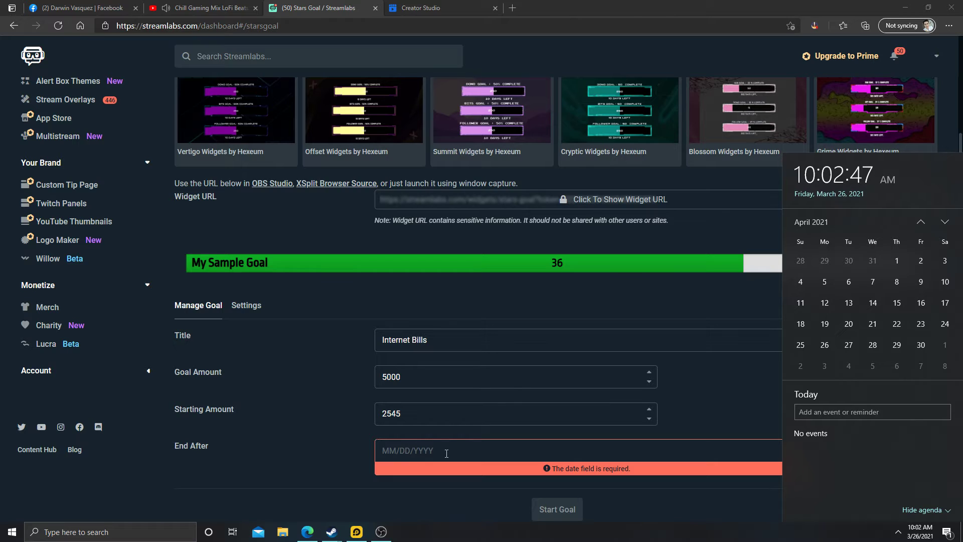
Set the goal's end date to 04/30/2021 and start the Internet Bills stars goal.
click(463, 449)
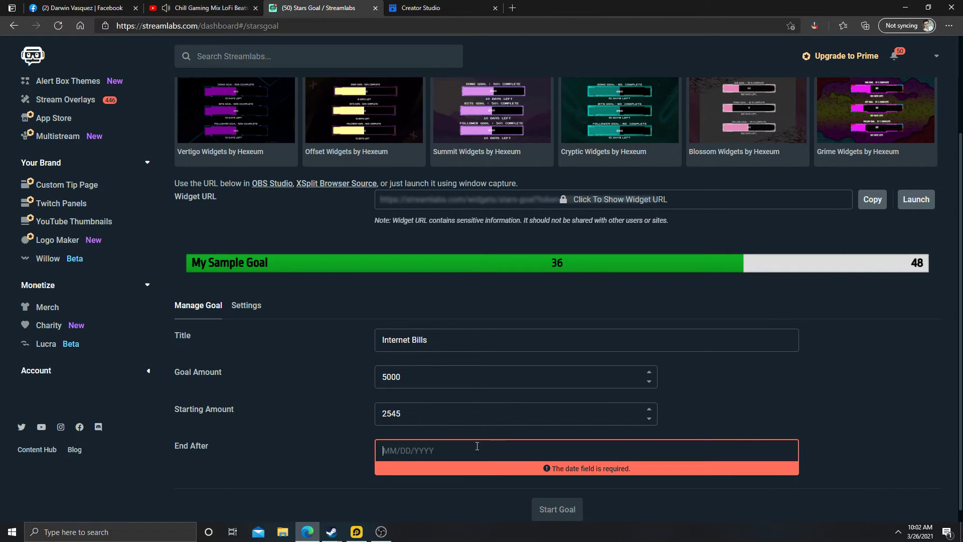
text(04/30/202)
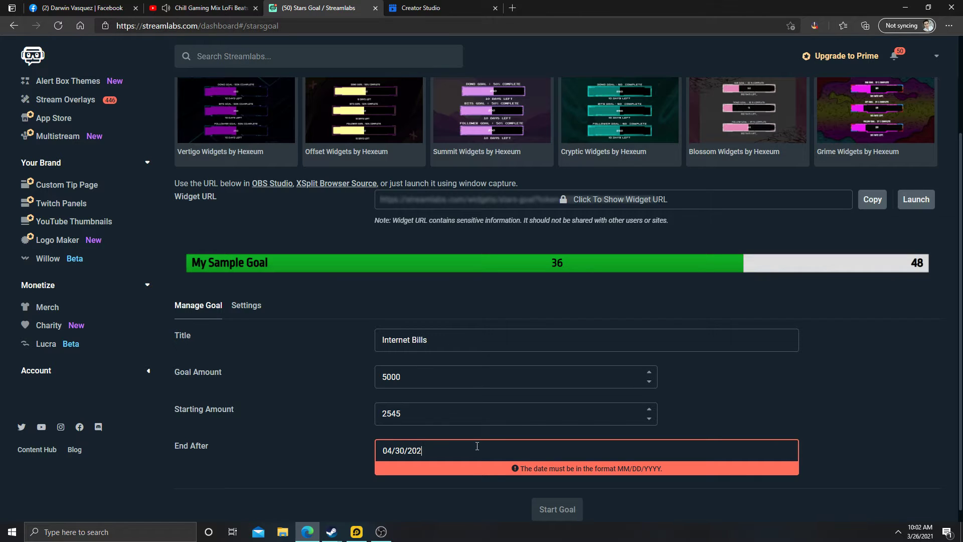
text(1)
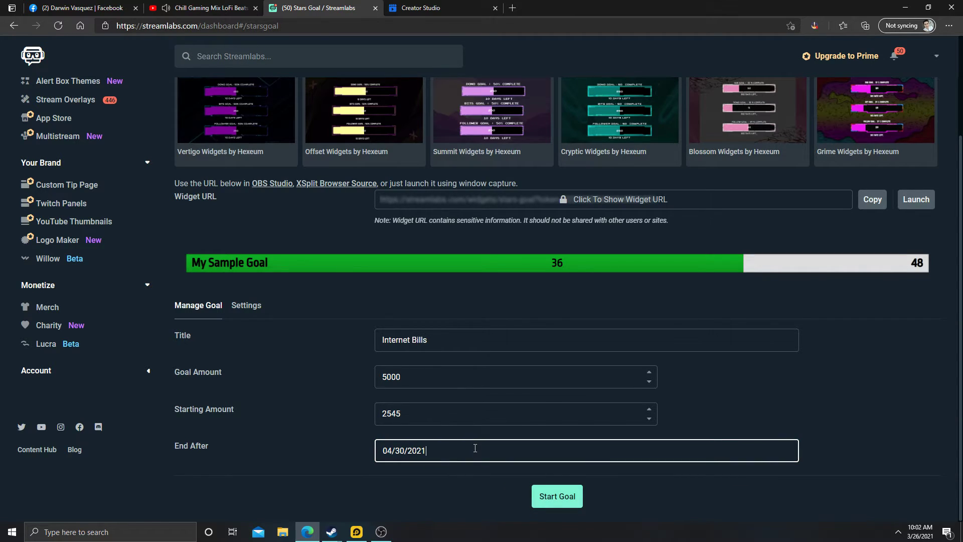
click(563, 500)
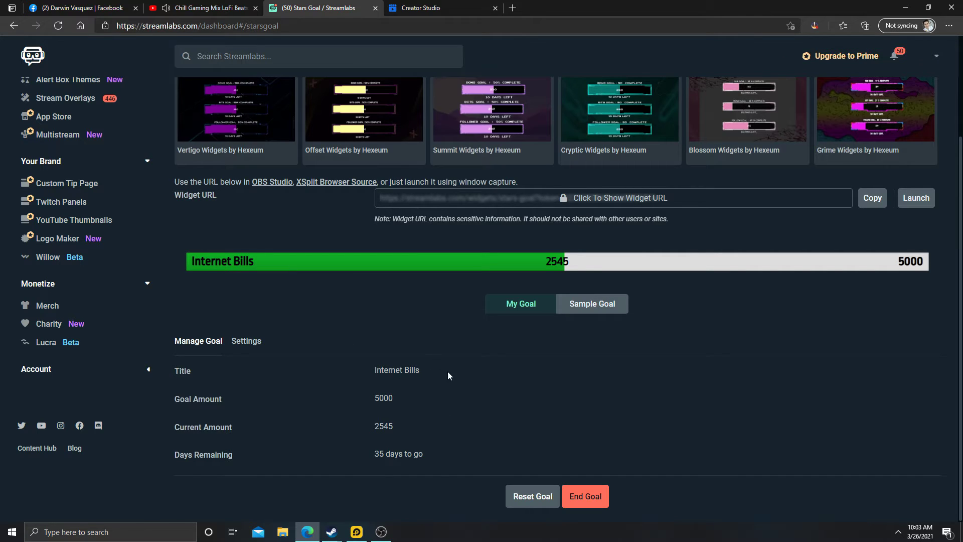
Copy the stars goal widget URL and switch to OBS.
scroll(501, 402, up, 2)
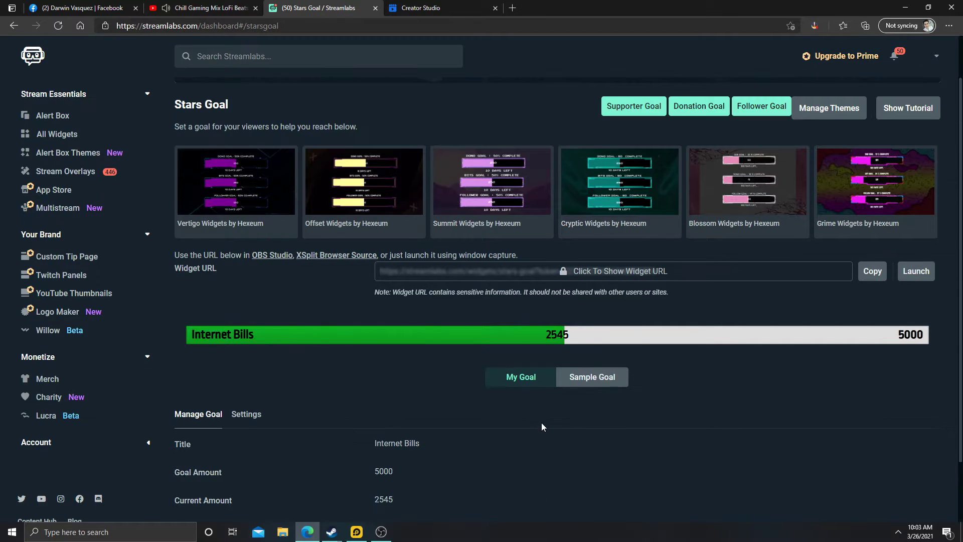
click(881, 273)
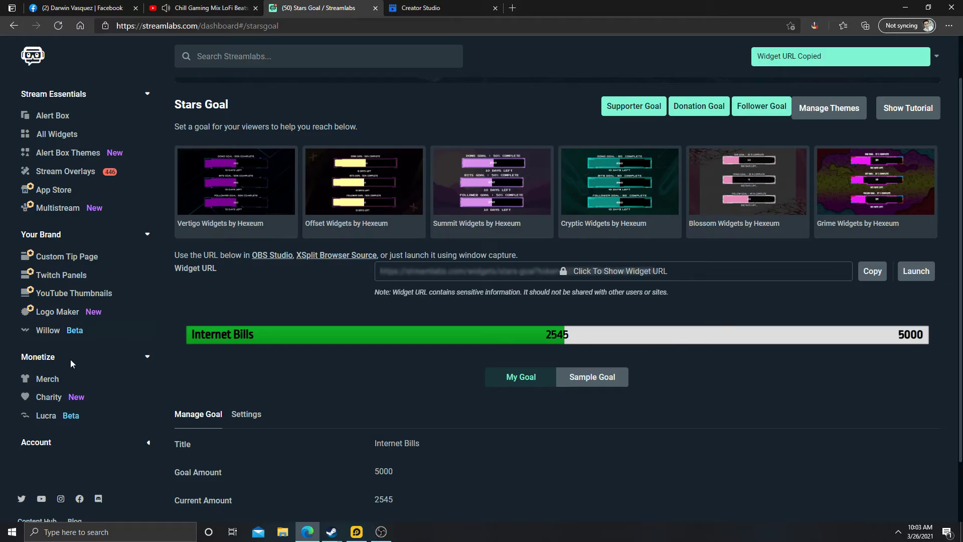
click(382, 532)
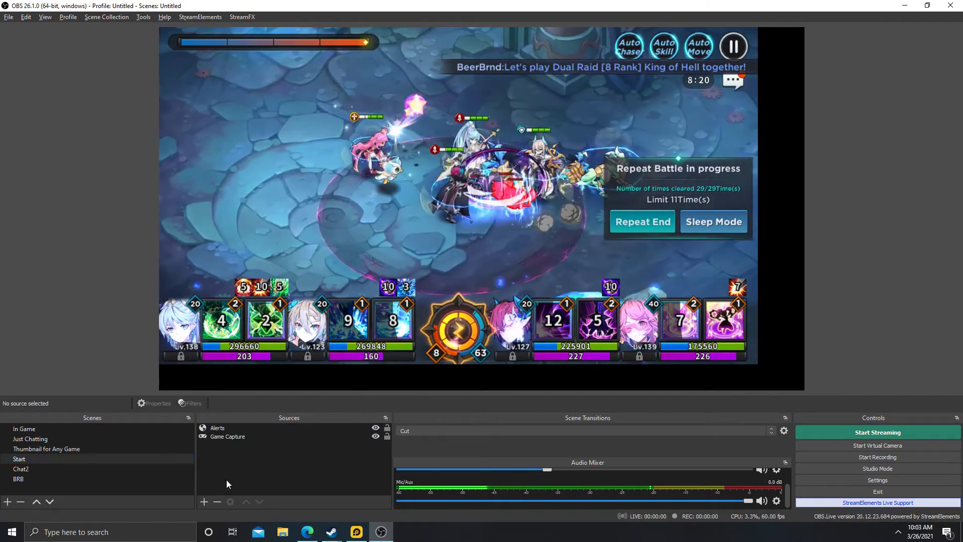
Add the existing Stars Goal browser source to the Start scene, keeping it visible.
click(204, 501)
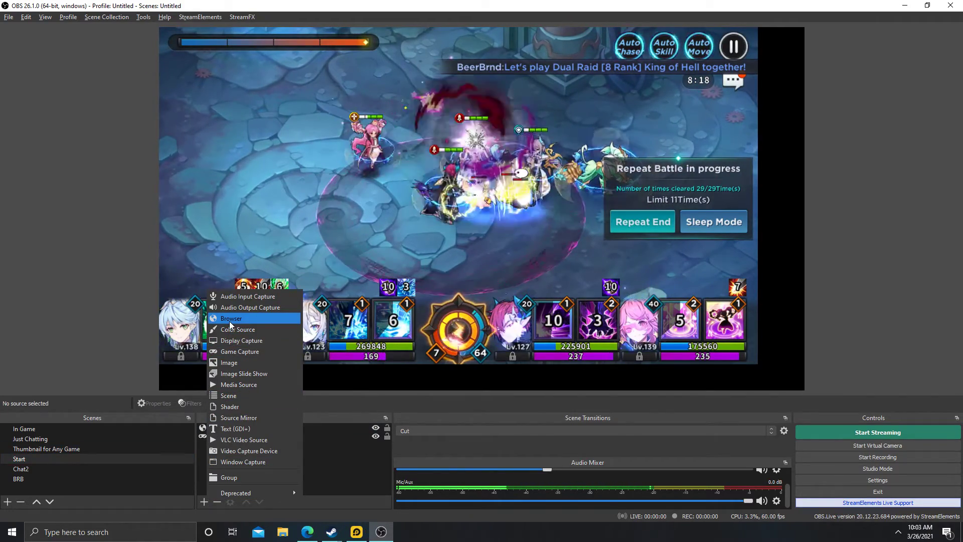
click(332, 479)
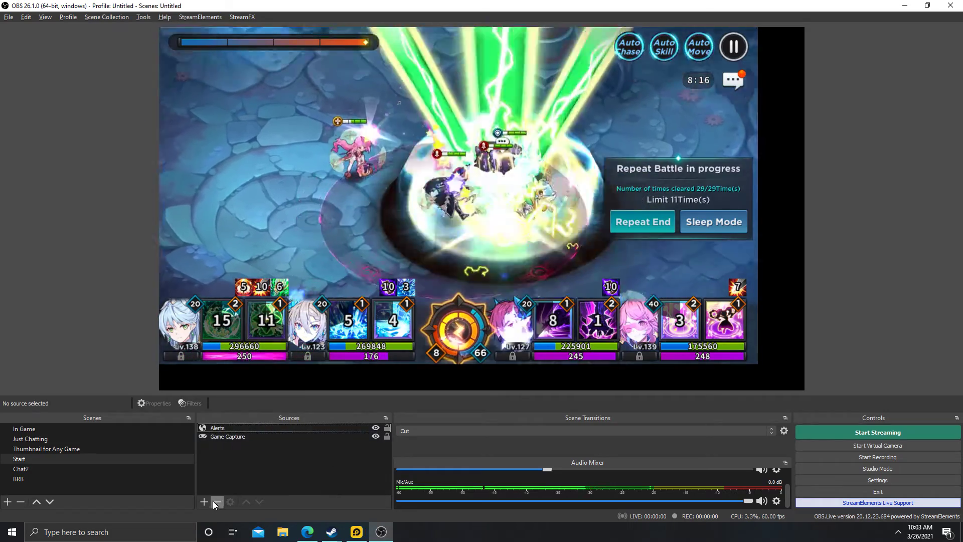
click(204, 502)
click(236, 262)
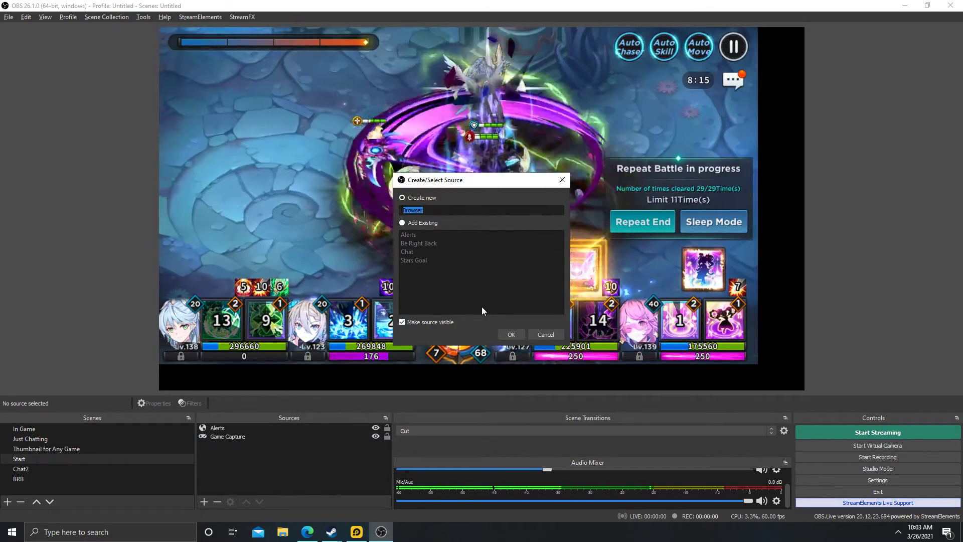
click(419, 223)
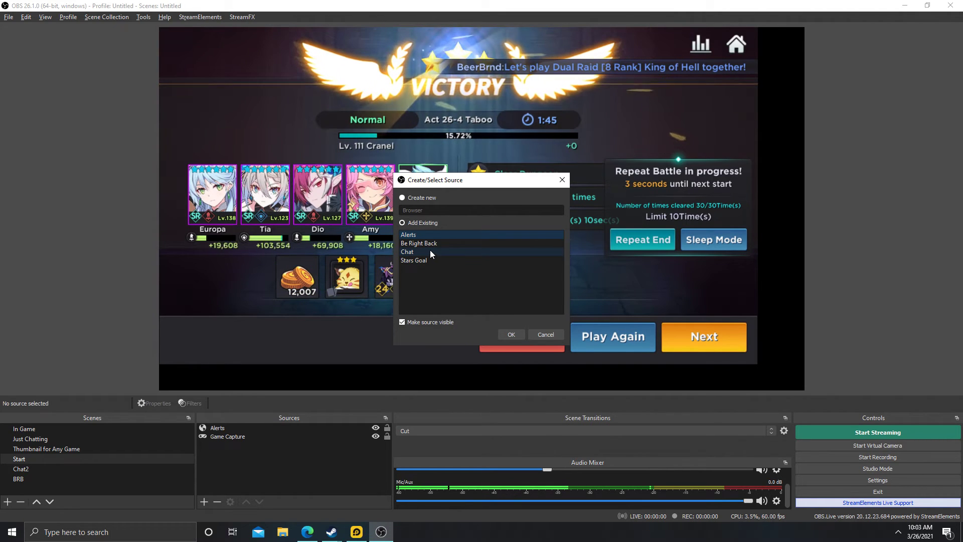
click(432, 260)
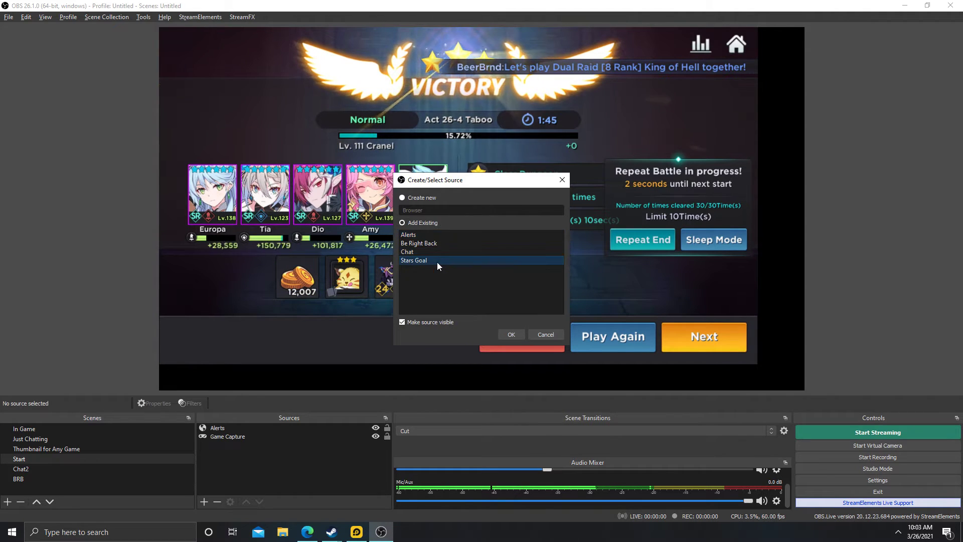
click(414, 199)
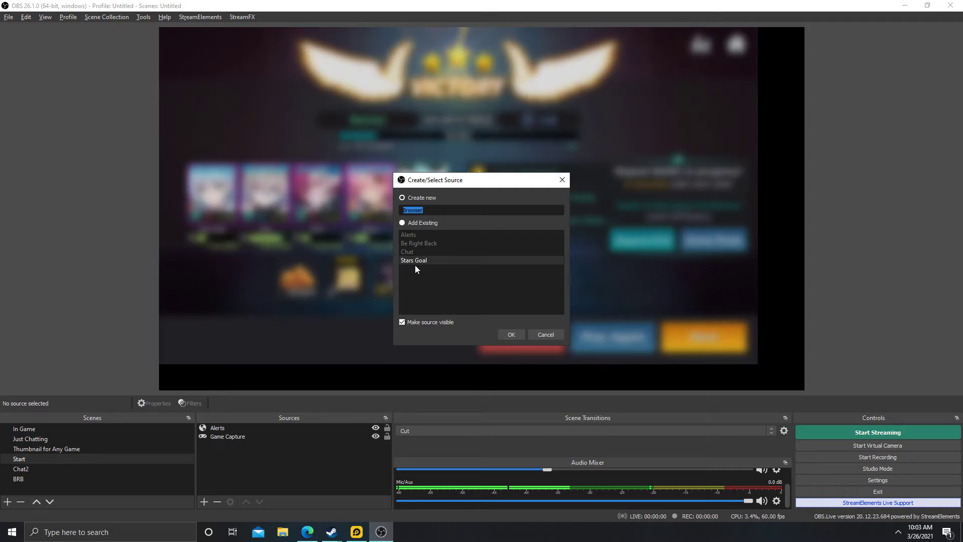
click(409, 223)
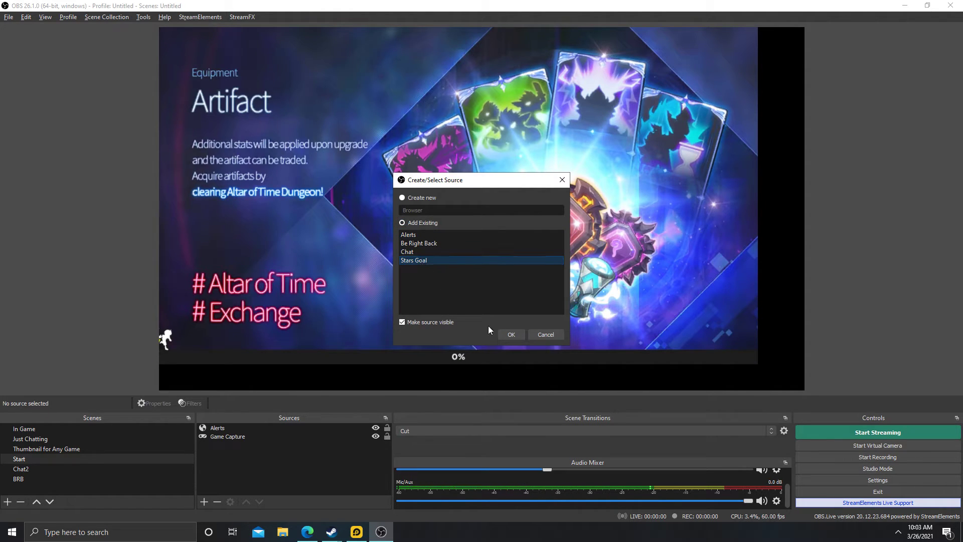
click(511, 334)
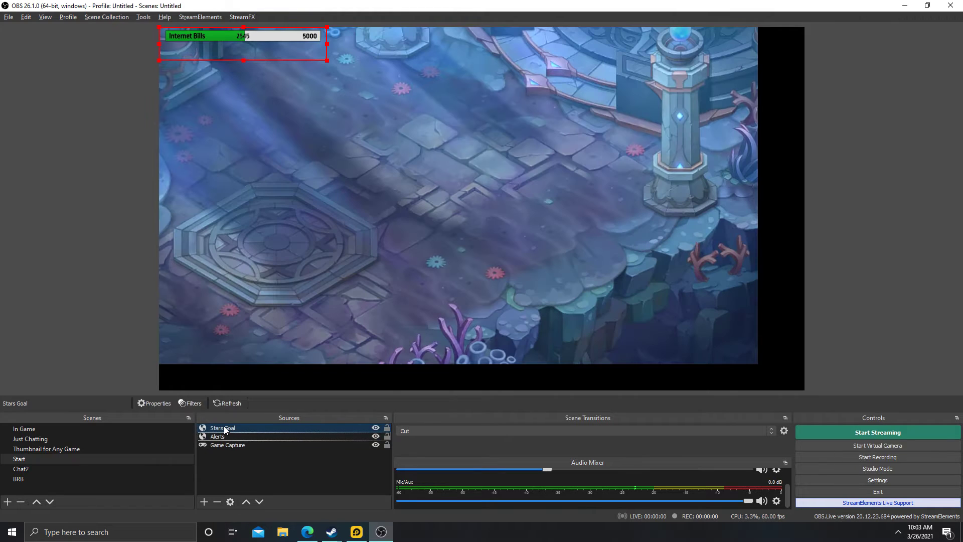
Replace the Stars Goal source's URL with the copied widget URL and move the goal bar to the middle of the canvas.
right_click(224, 427)
click(252, 417)
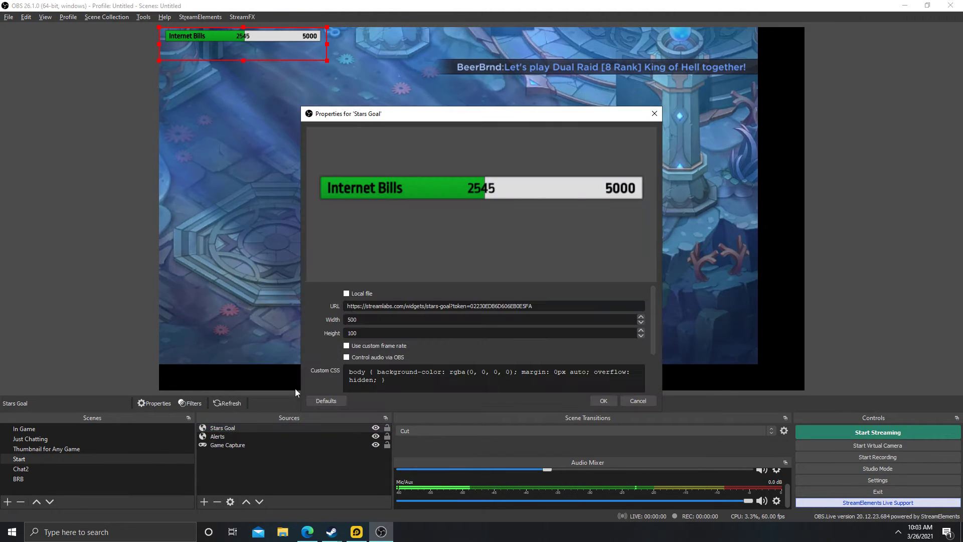
drag(566, 309, 307, 299)
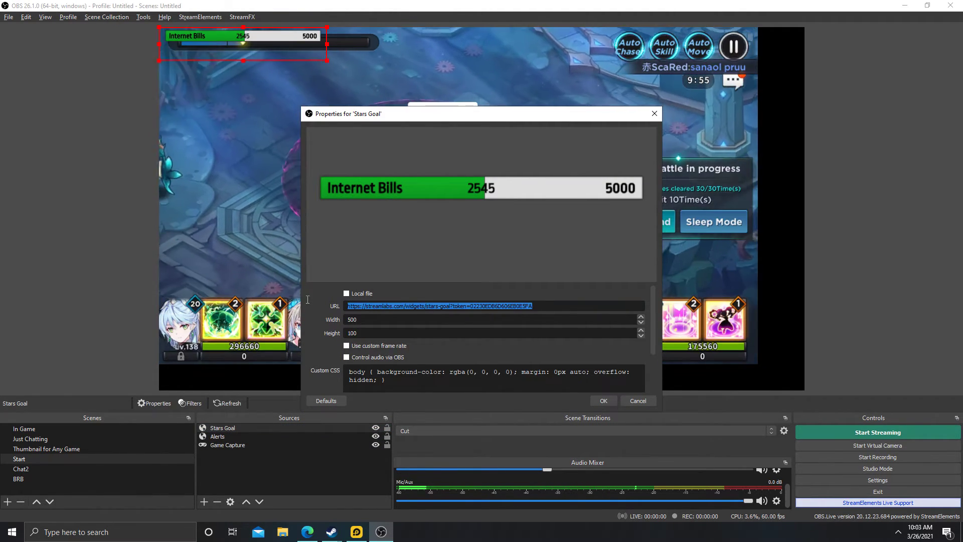
key(ctrl+v)
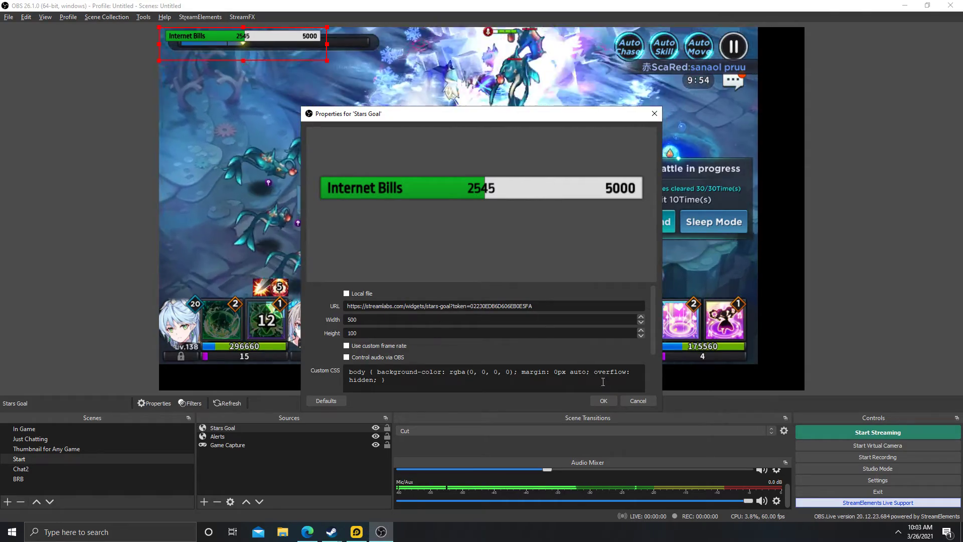
click(604, 400)
drag(248, 46, 517, 180)
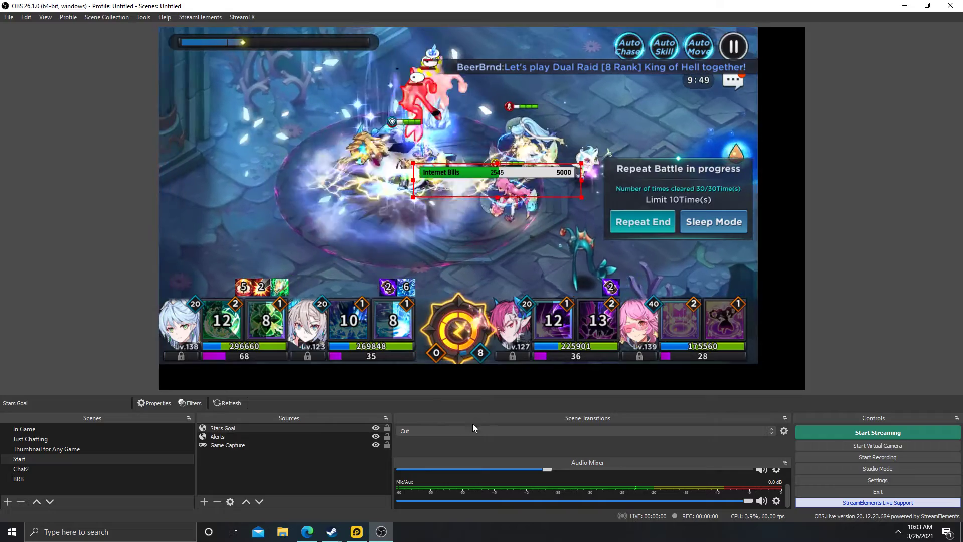
Review the width and height settings in the Stars Goal source's properties.
right_click(225, 425)
click(253, 423)
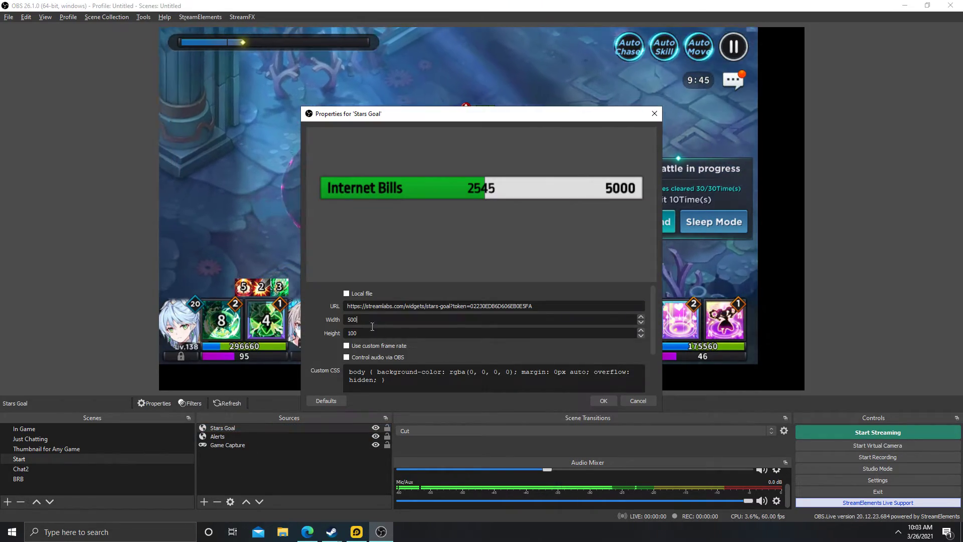
double_click(384, 320)
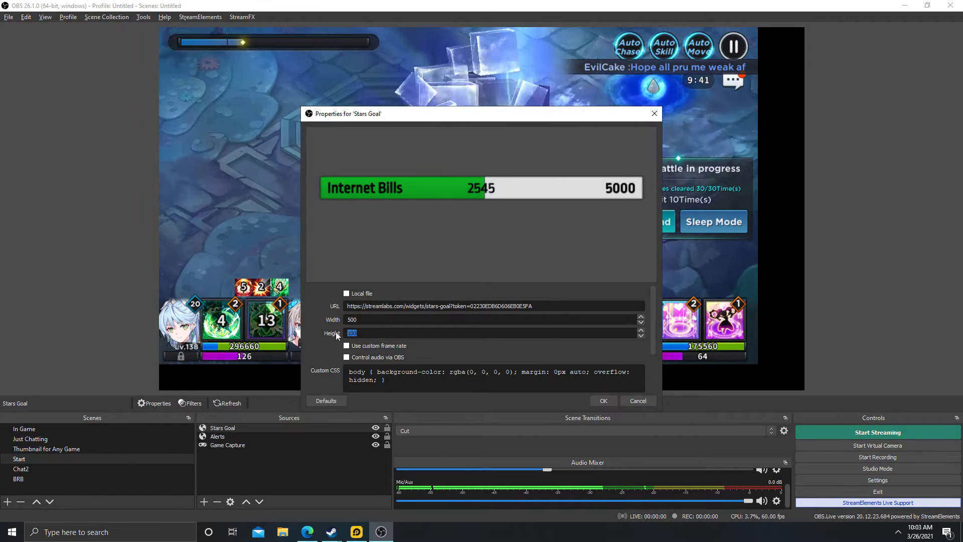
click(603, 401)
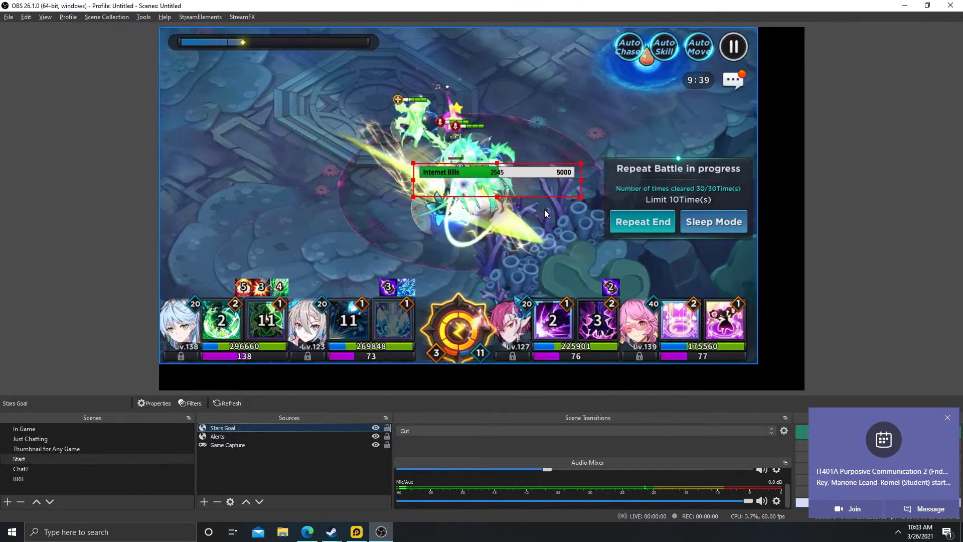
Place the Stars Goal bar in the upper-left corner of the canvas and enlarge it slightly.
drag(508, 176, 265, 43)
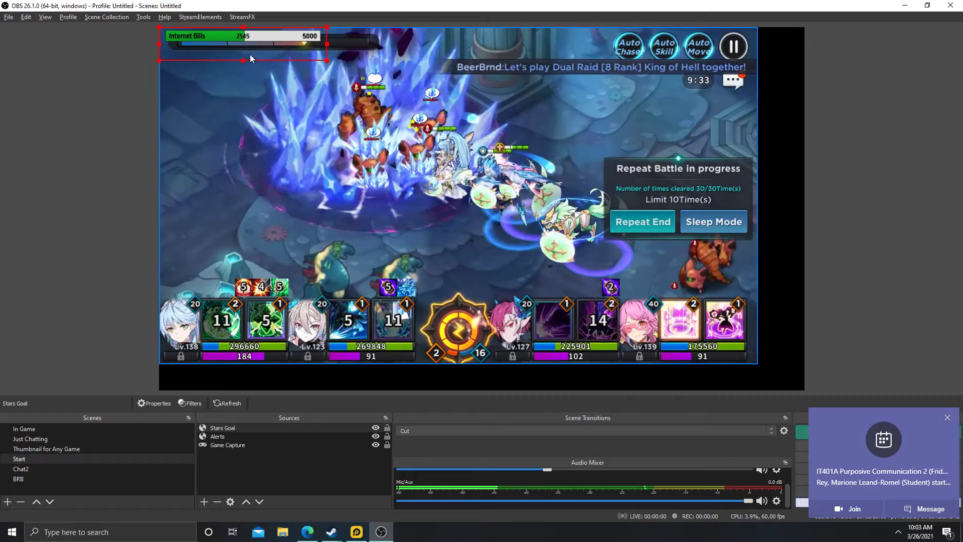
mouse_move(245, 61)
mouse_down()
mouse_move(421, 108)
mouse_move(250, 70)
mouse_up()
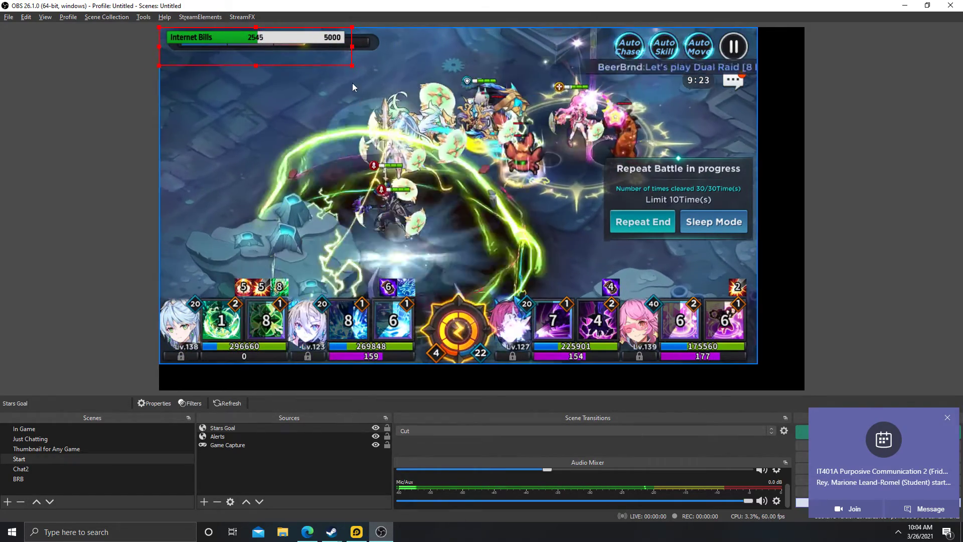
drag(359, 49, 356, 47)
click(394, 83)
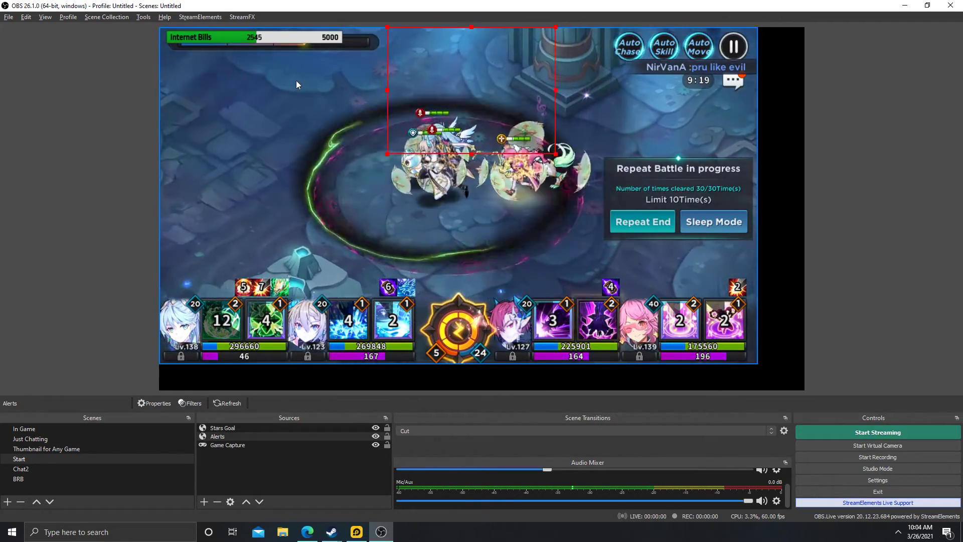
click(297, 38)
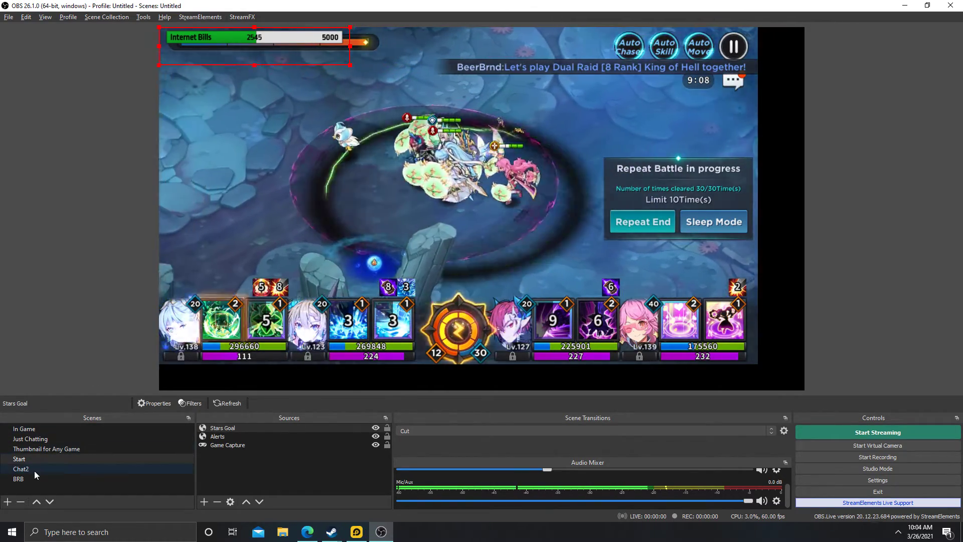
Add the existing Stars Goal browser source to the BRB scene, keeping it visible.
click(34, 469)
click(32, 479)
click(31, 459)
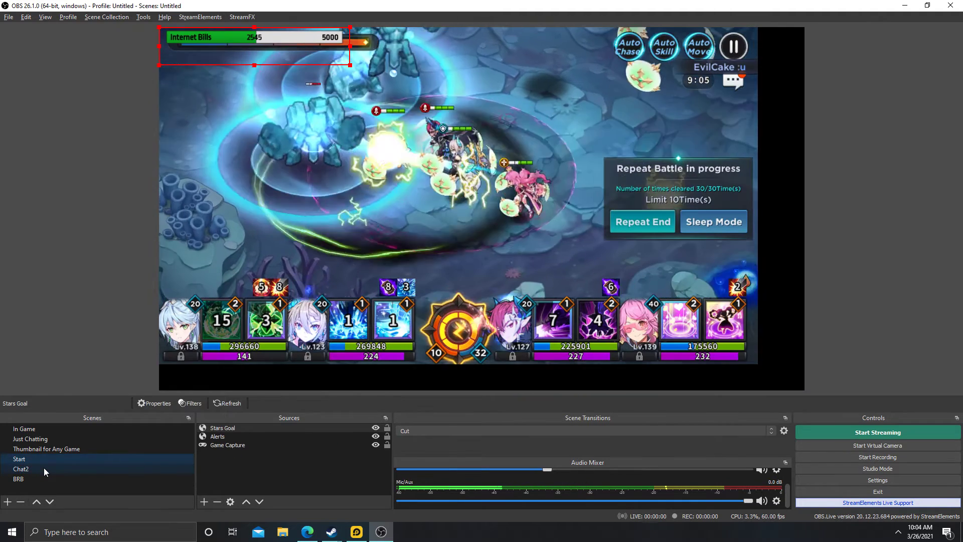
click(33, 479)
click(204, 501)
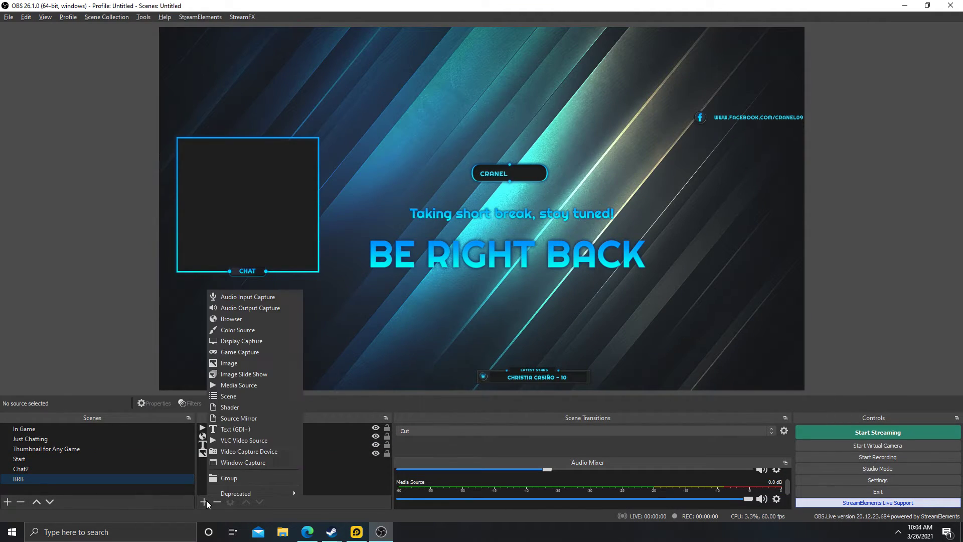
click(232, 321)
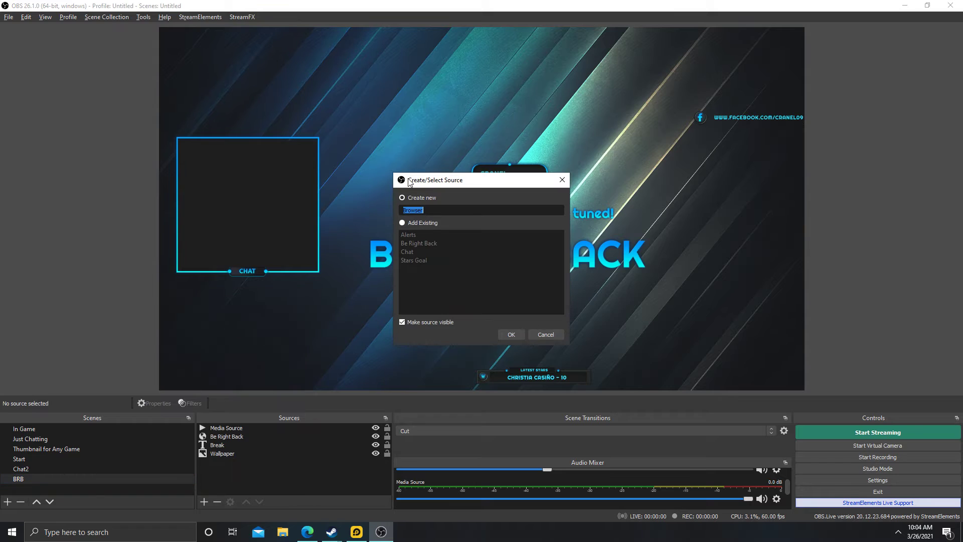
click(510, 333)
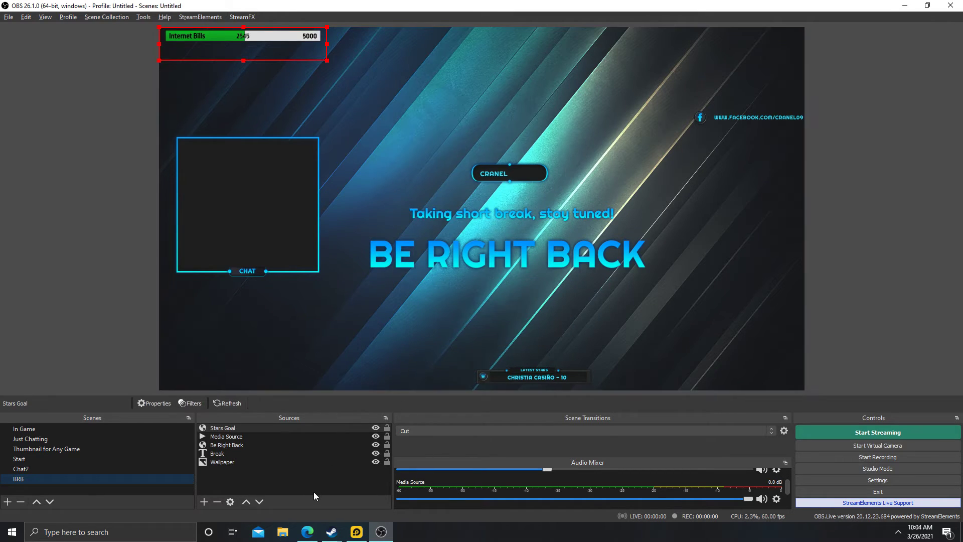
Hide the Stars Goal source in both the BRB scene and the Start scene.
click(377, 428)
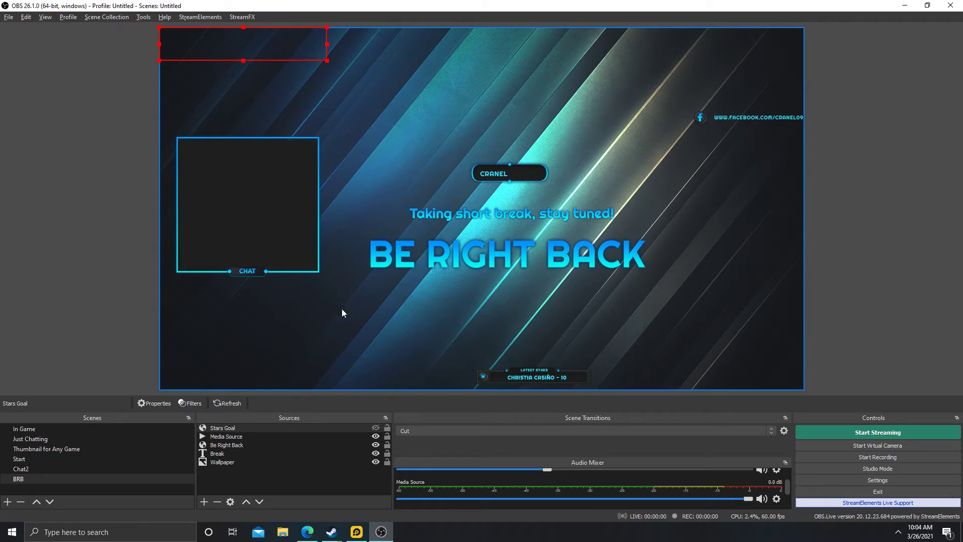
click(23, 461)
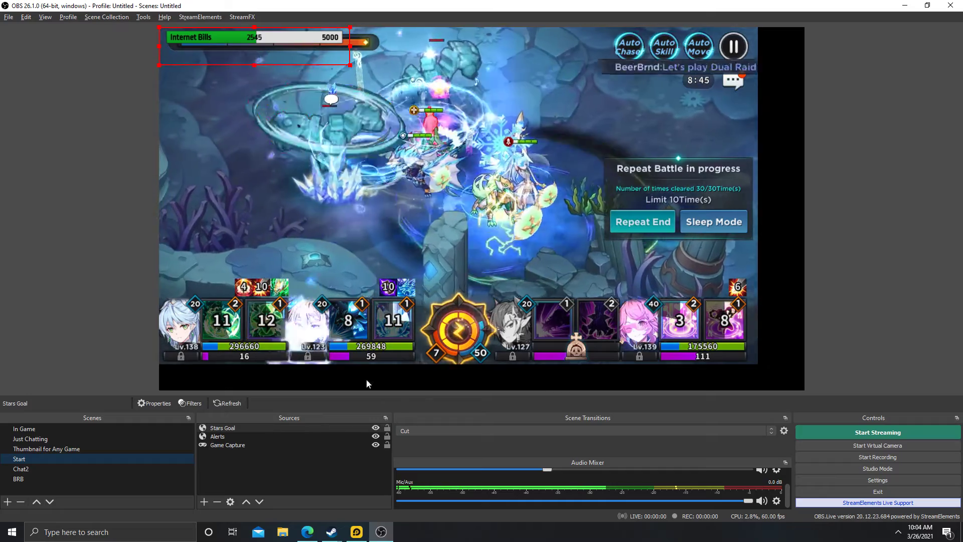
click(375, 428)
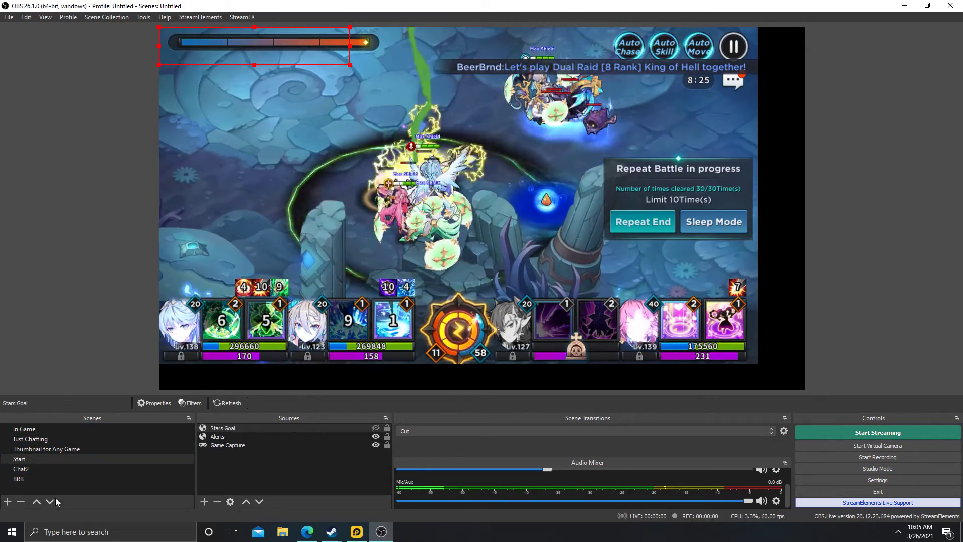
Add the existing Game Capture source to the empty Chat2 scene.
click(34, 467)
click(207, 502)
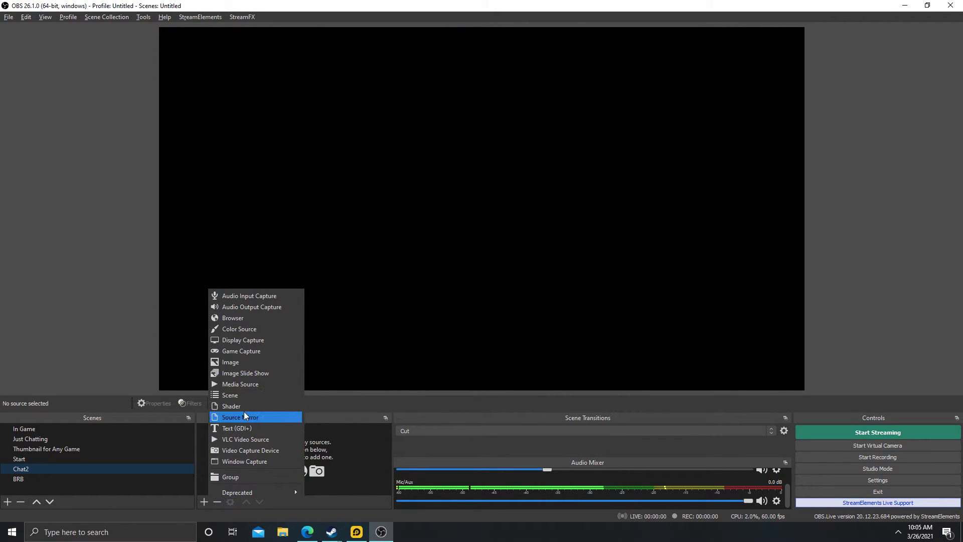
click(253, 352)
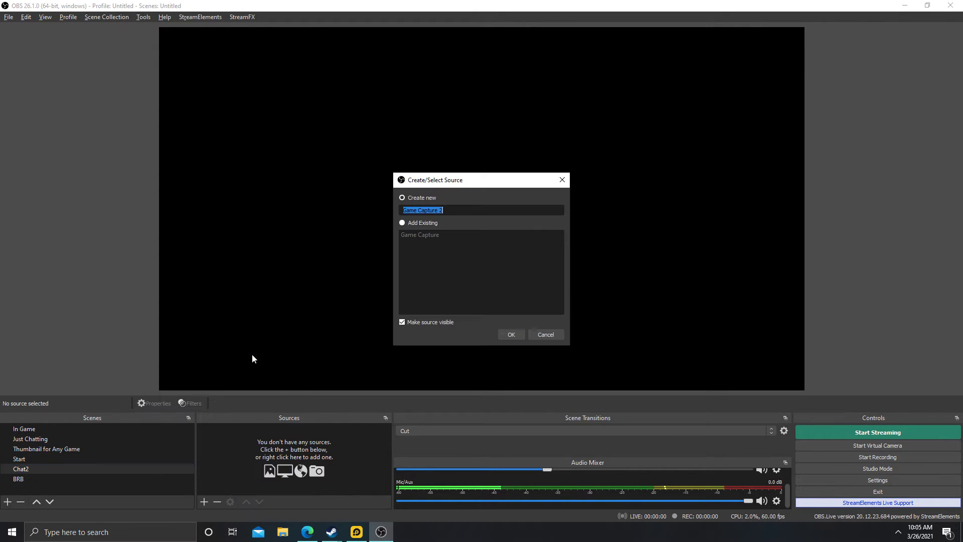
click(425, 236)
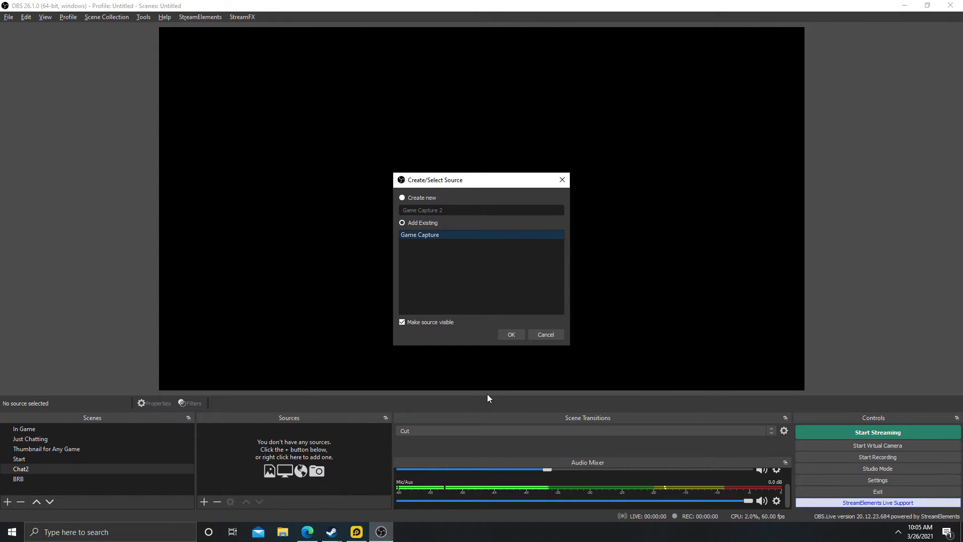
click(511, 336)
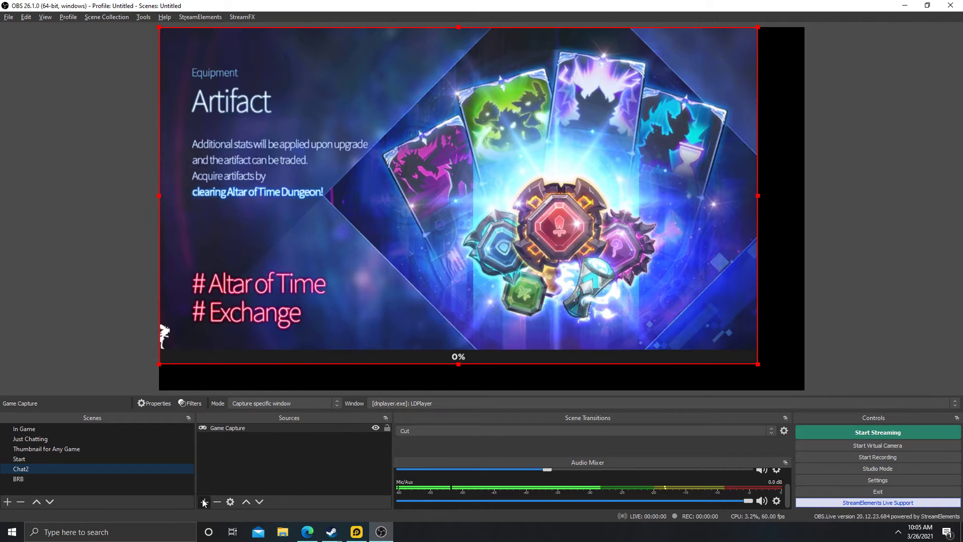
Add the existing Alerts browser source to the Chat2 scene above the game capture.
click(203, 502)
click(360, 466)
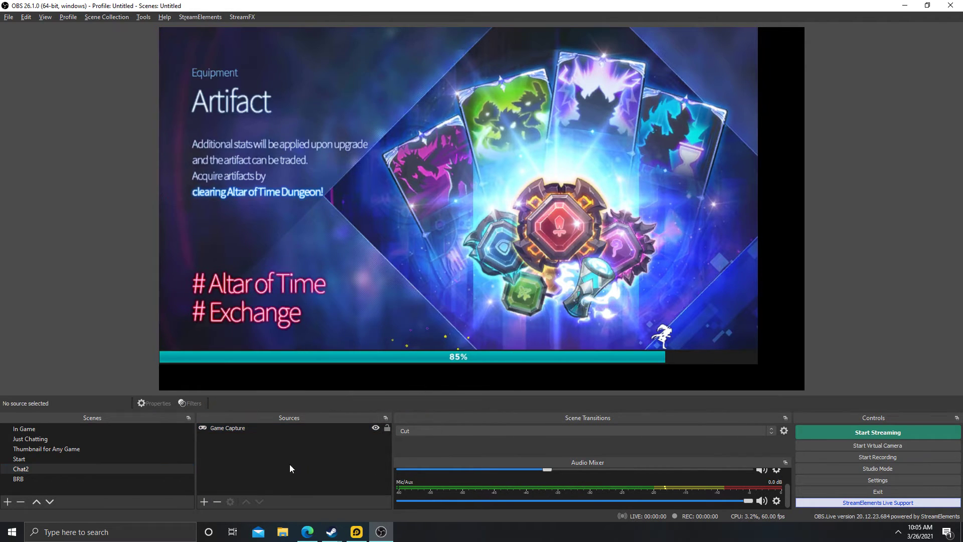
click(207, 497)
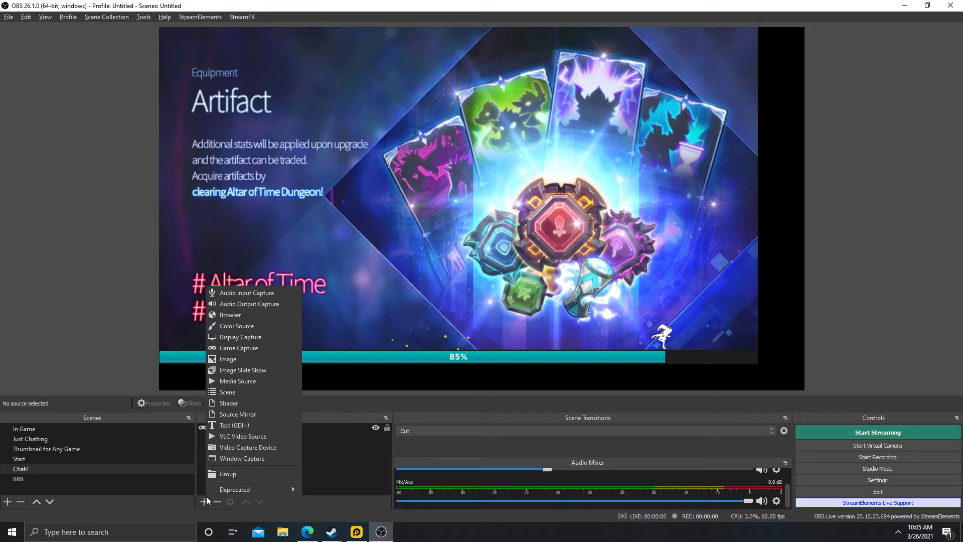
click(239, 319)
click(429, 225)
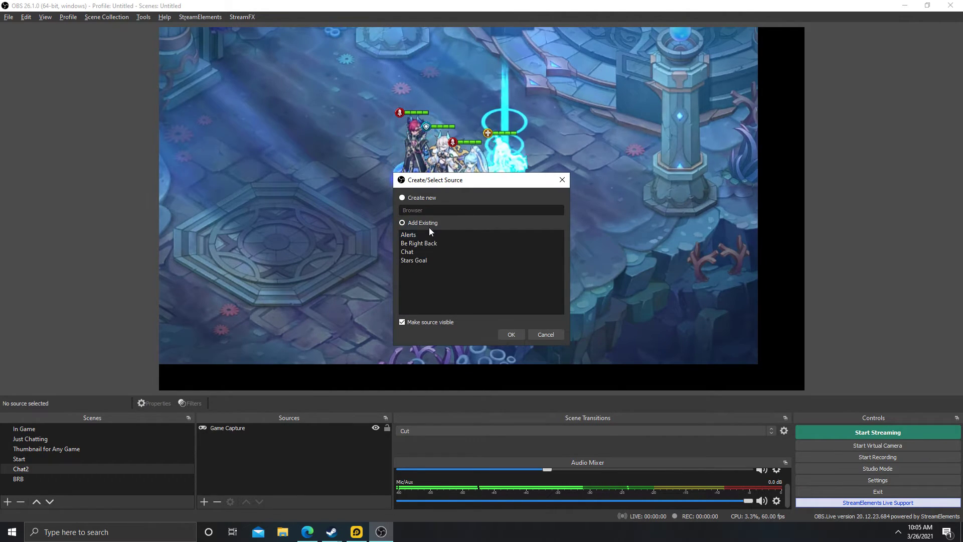
click(416, 236)
click(514, 335)
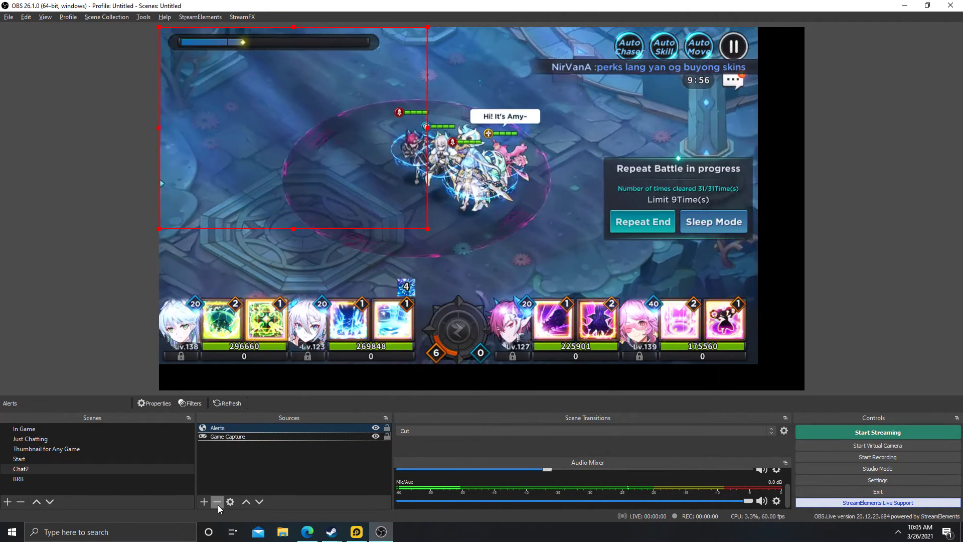
Add the existing Stars Goal browser source to the Chat2 scene.
click(205, 501)
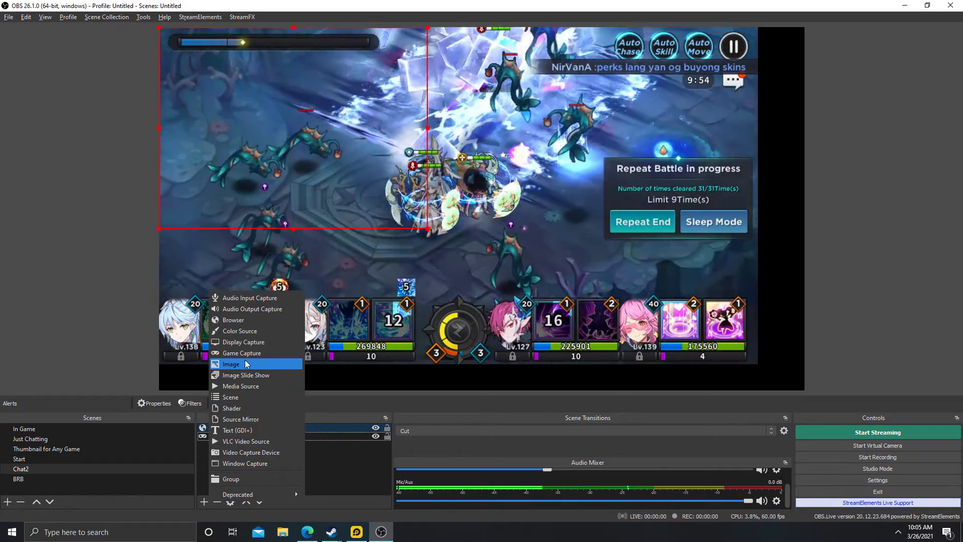
click(245, 320)
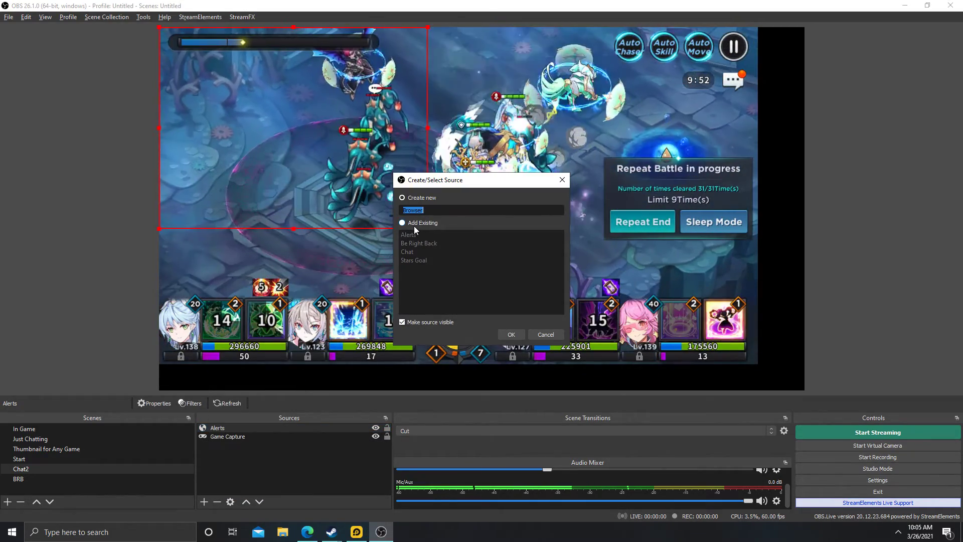
click(415, 223)
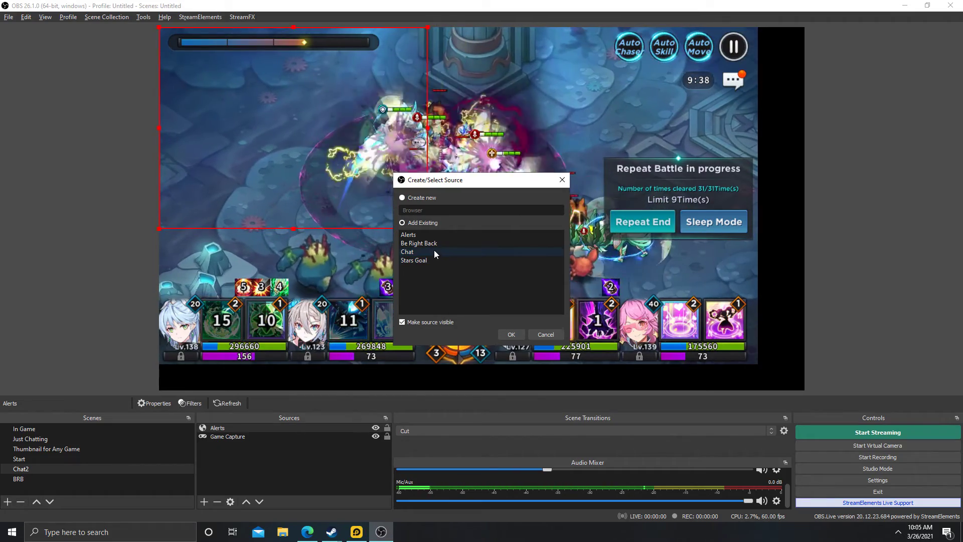
click(429, 261)
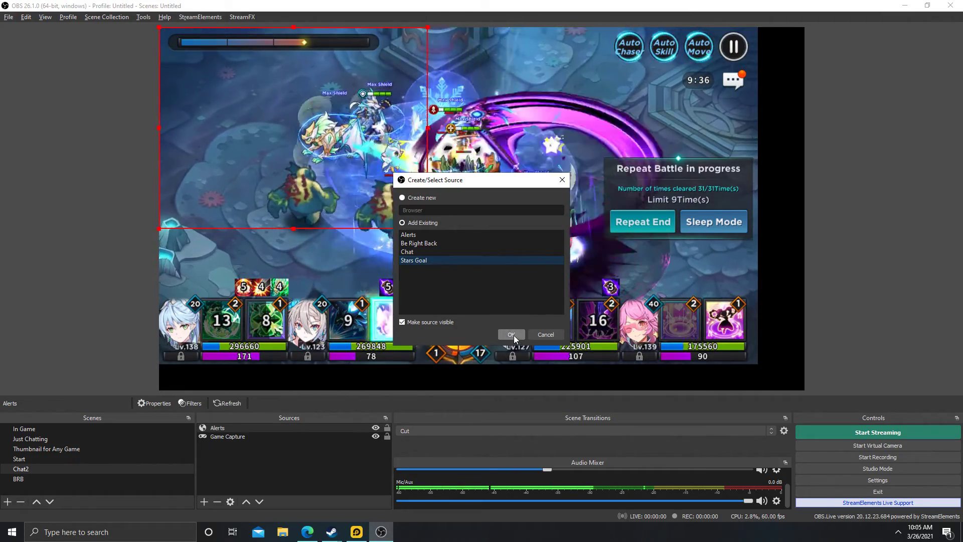
click(511, 334)
Shrink the Alerts box to about two thirds of its size and place it at the top centre of the game picture.
drag(319, 116, 518, 122)
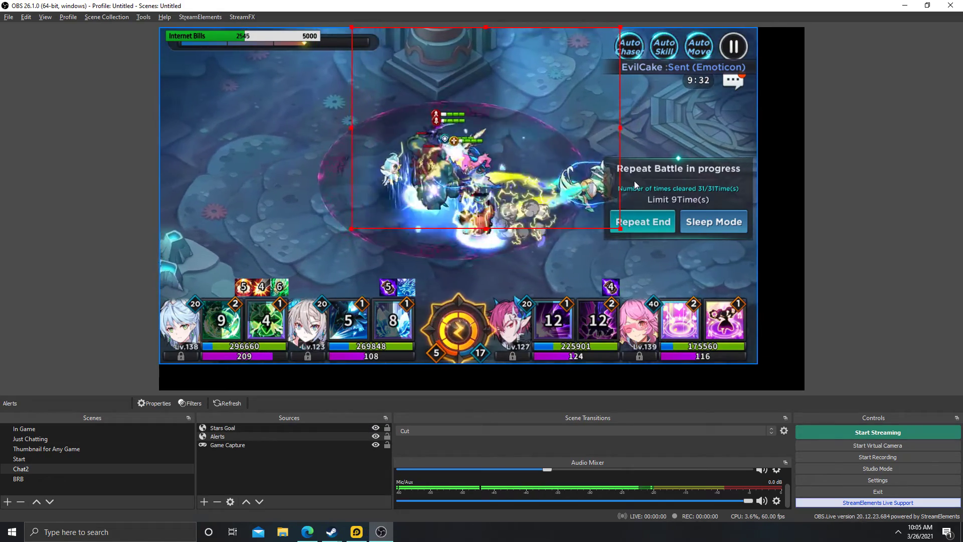
drag(621, 229, 541, 155)
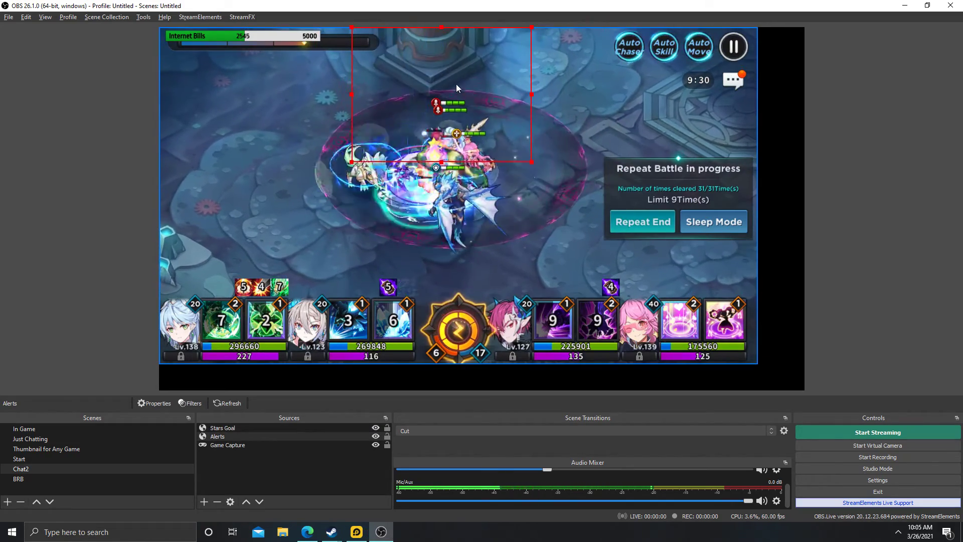
drag(457, 88, 485, 91)
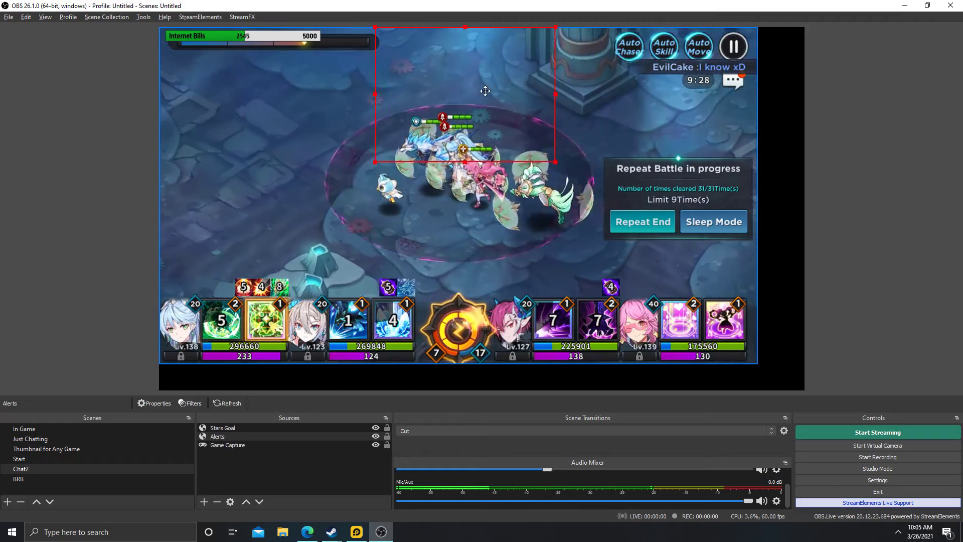
Move the Stars Goal bar in the Chat2 scene down the canvas's left edge to just above the character portraits.
drag(264, 32, 273, 276)
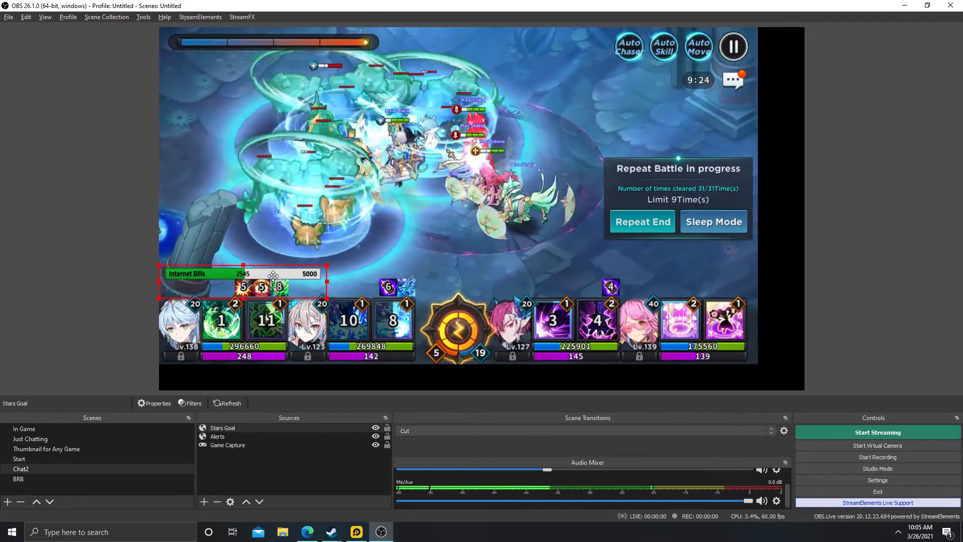
click(86, 458)
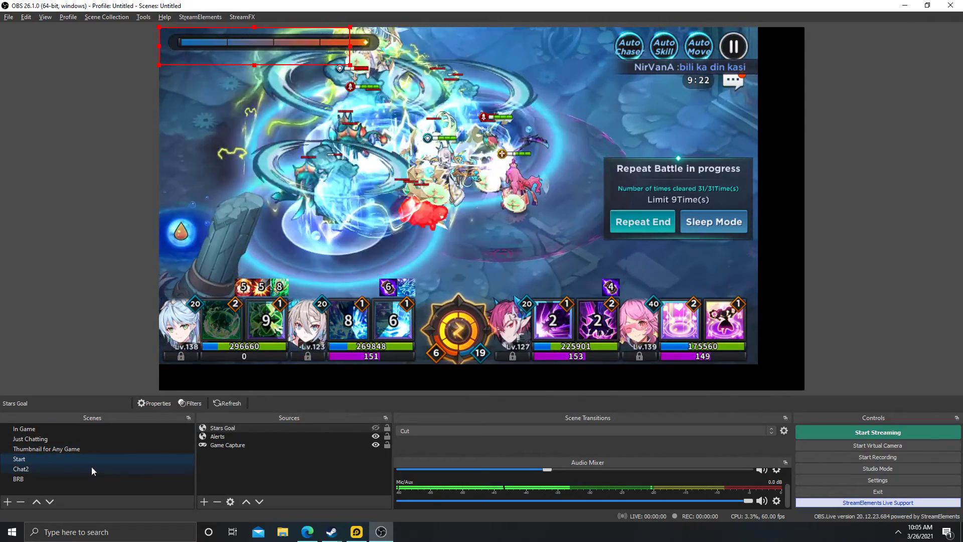
click(92, 466)
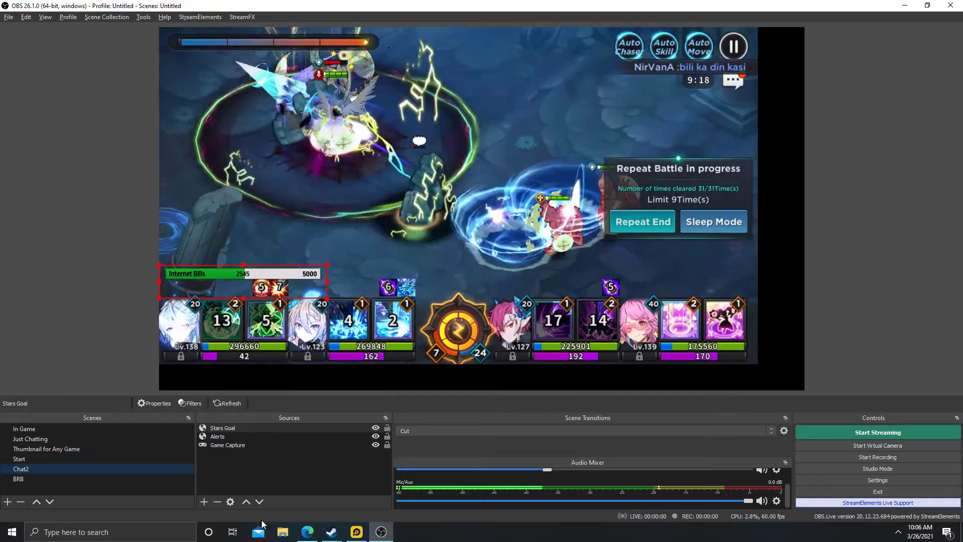
click(204, 502)
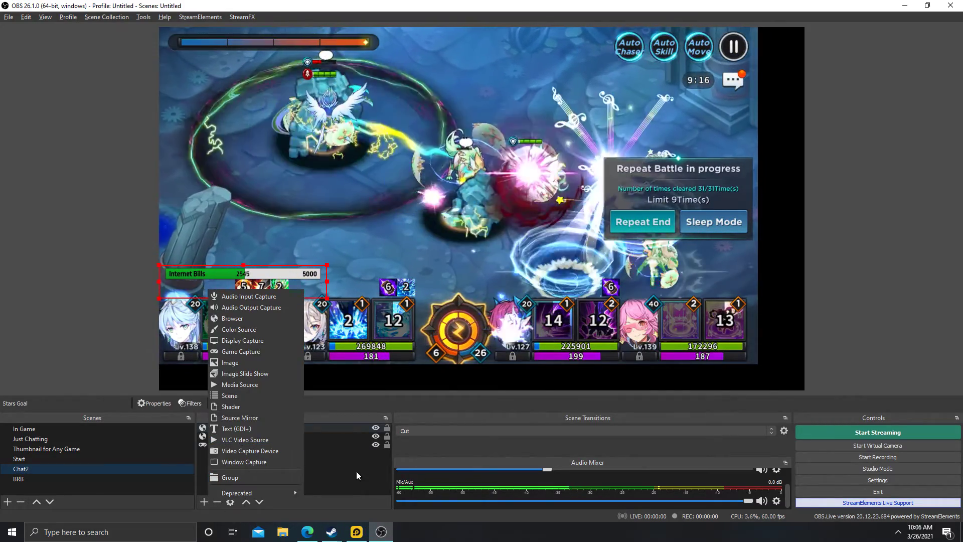
click(357, 471)
Switch to Streamlabs in the browser and open the Chat Box widget from the widgets gallery.
click(307, 531)
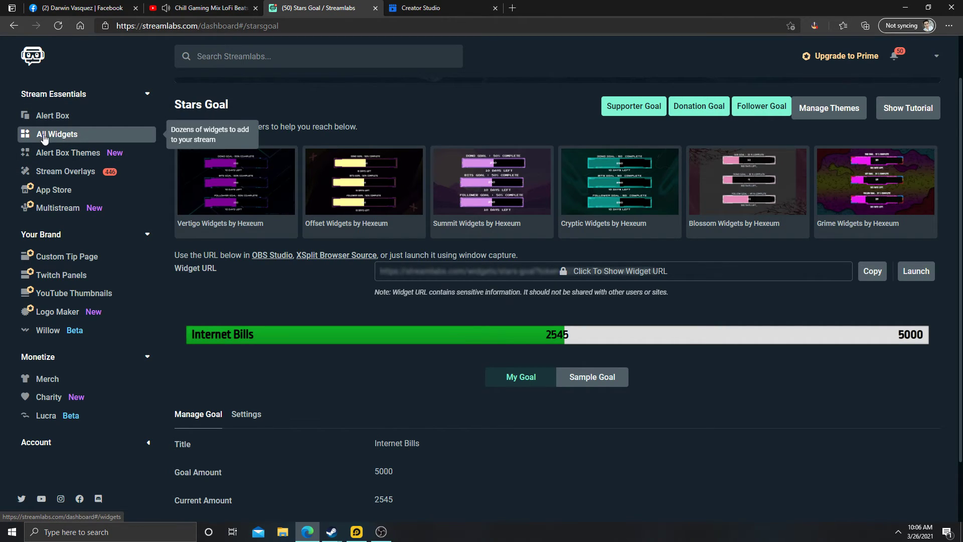
click(64, 135)
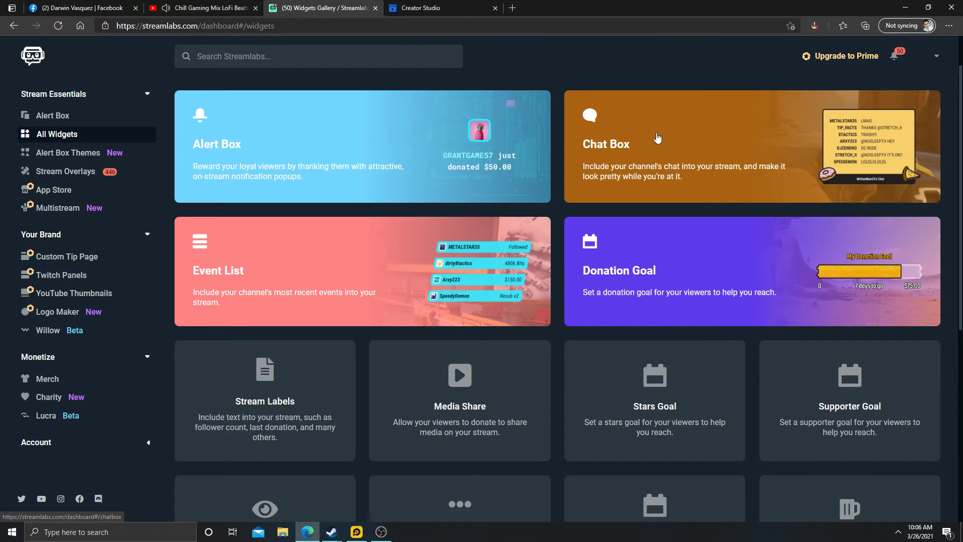
click(686, 146)
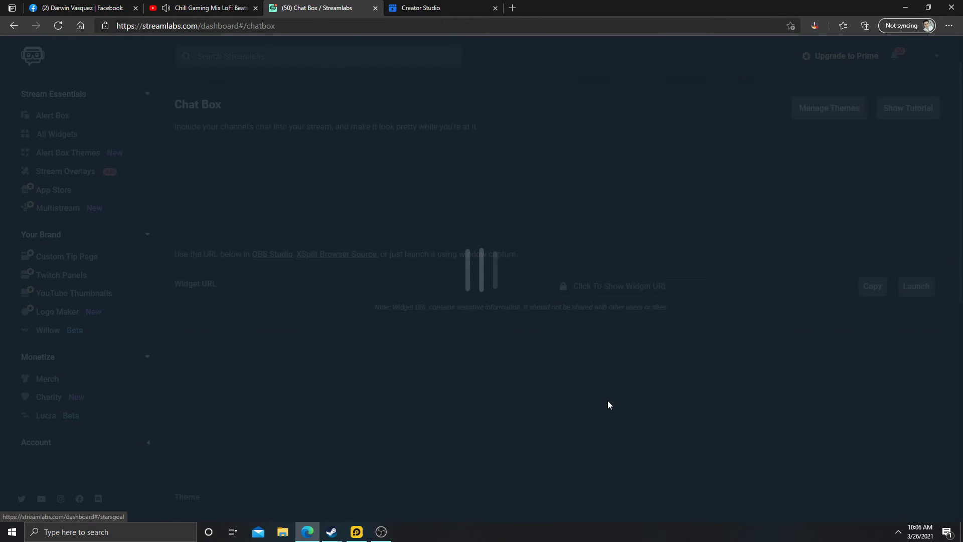
Review the Chat Box settings, the available themes and the sample chat preview.
scroll(607, 401, down, 4)
scroll(606, 396, down, 6)
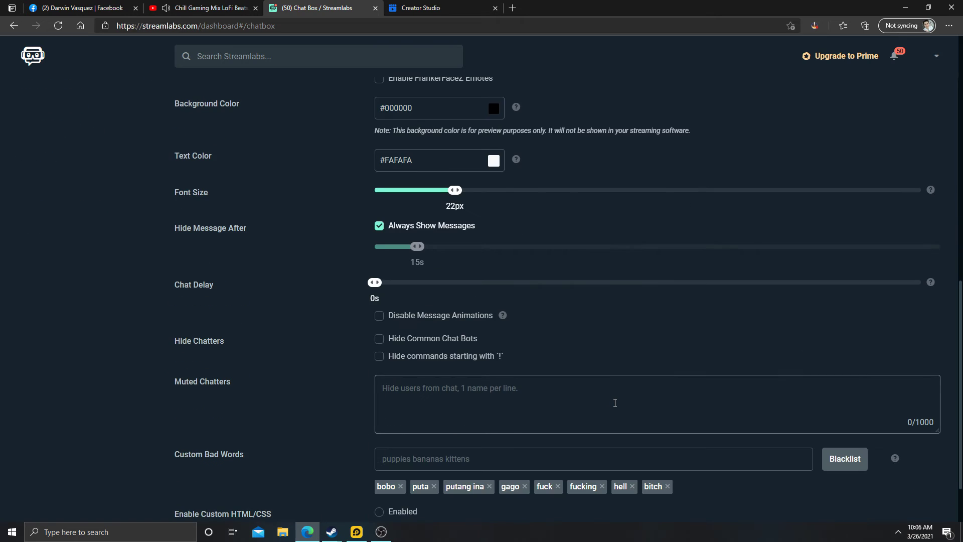
scroll(603, 350, up, 3)
scroll(521, 235, up, 3)
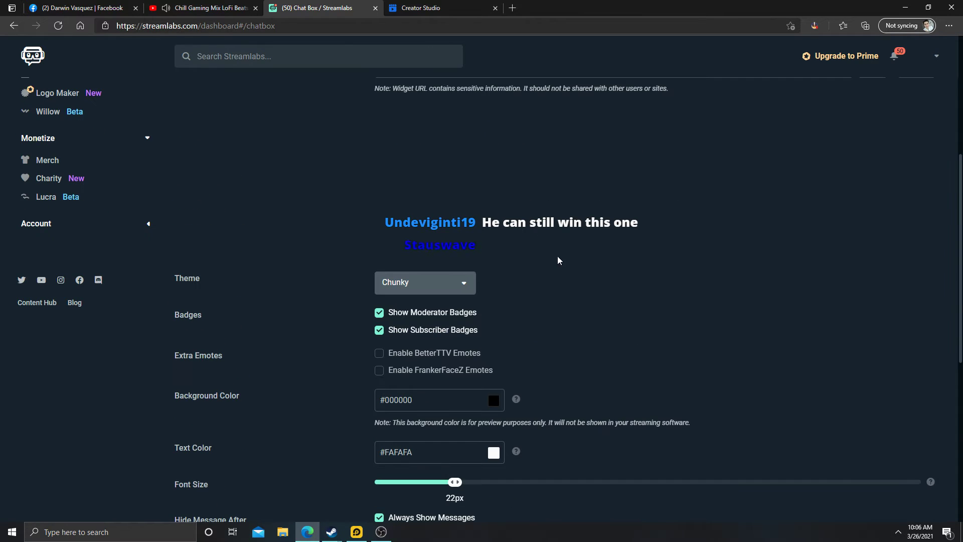
click(428, 291)
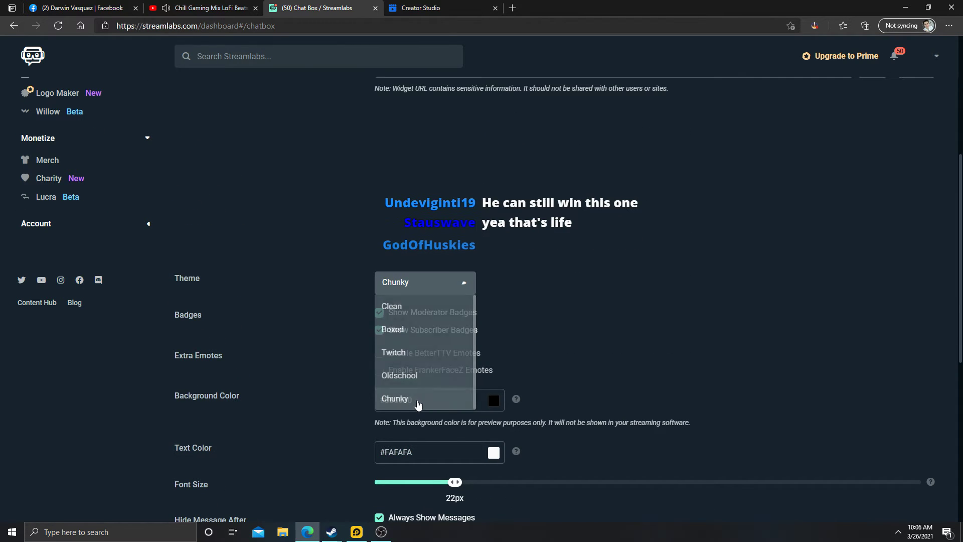
drag(410, 202, 556, 242)
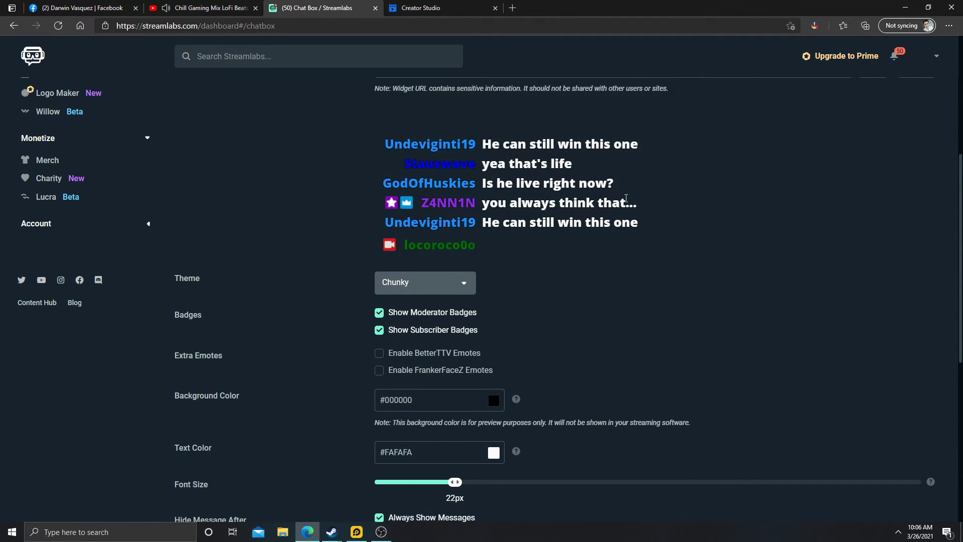
Copy the Chat Box widget URL and switch back to OBS.
scroll(685, 226, up, 1)
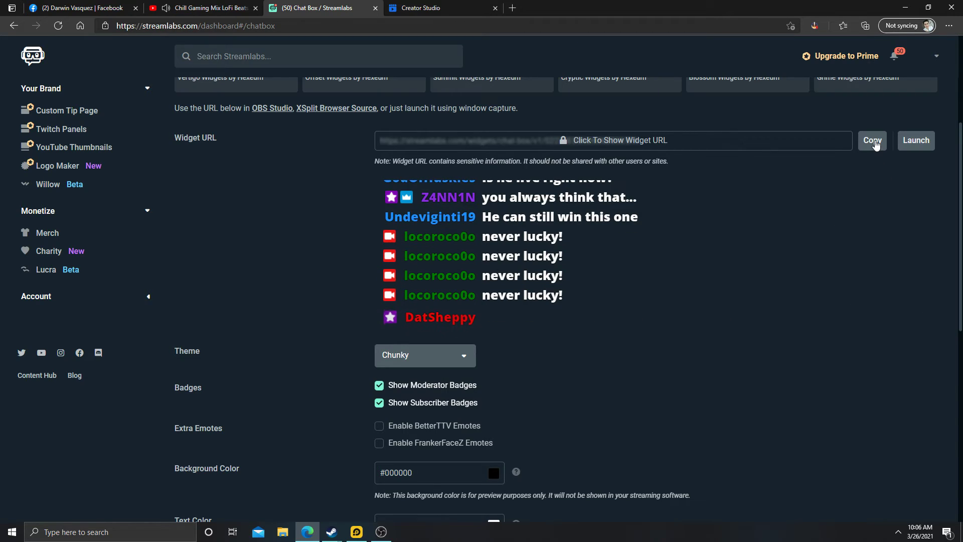
key(alt+Tab)
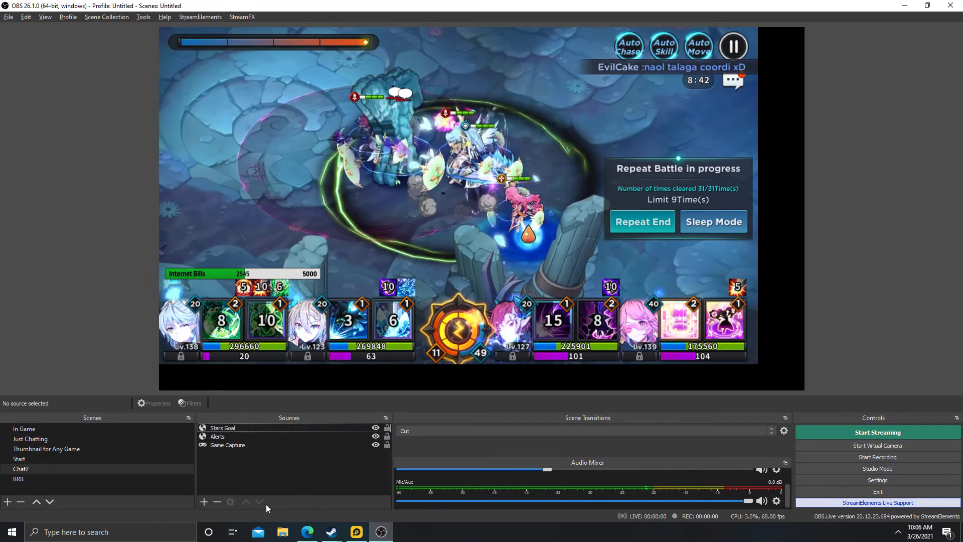
Add the existing Chat browser source to the Chat2 scene, placed in the canvas's upper-left corner.
click(203, 505)
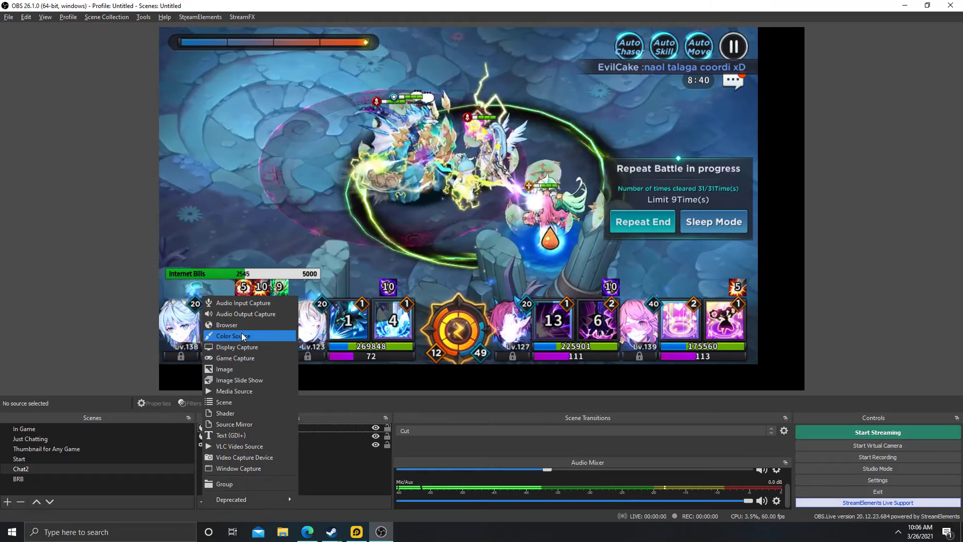
click(242, 326)
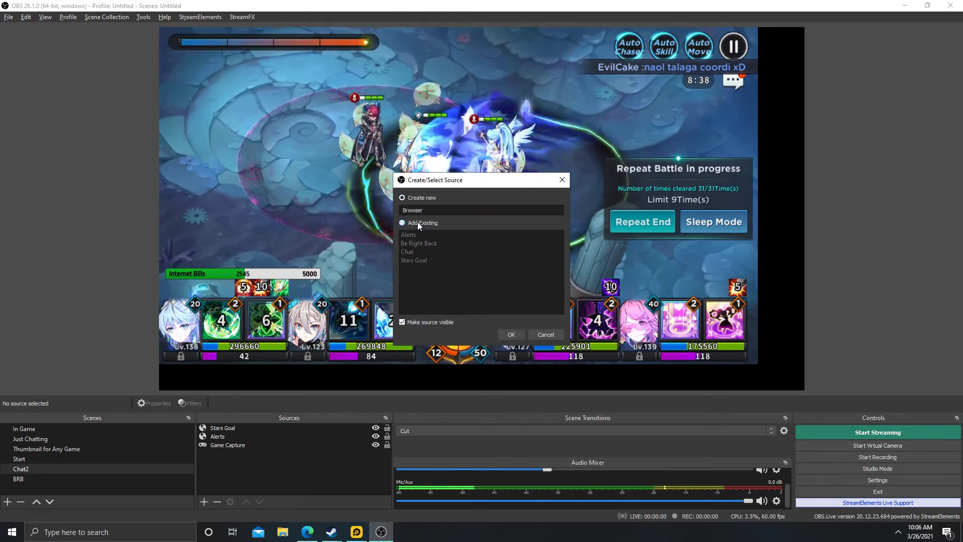
click(418, 222)
click(415, 252)
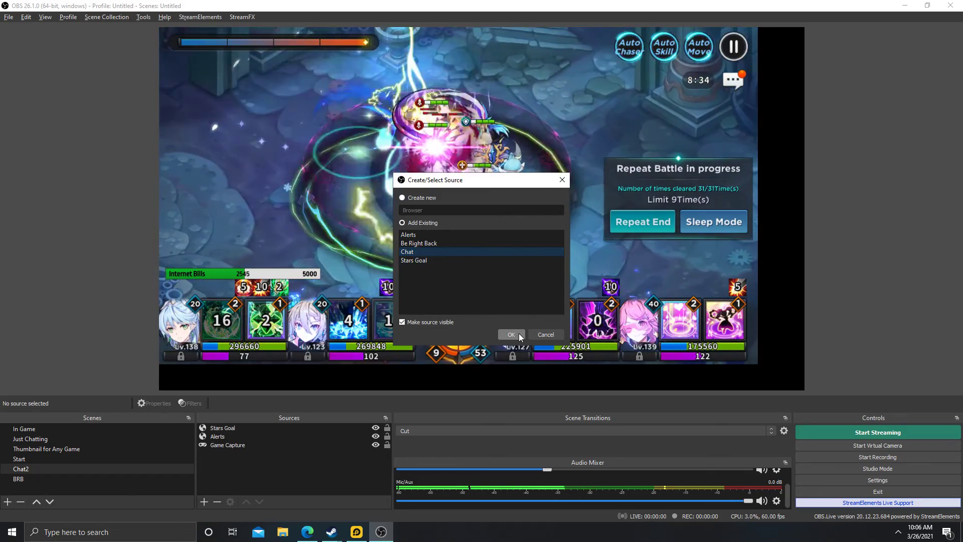
click(517, 333)
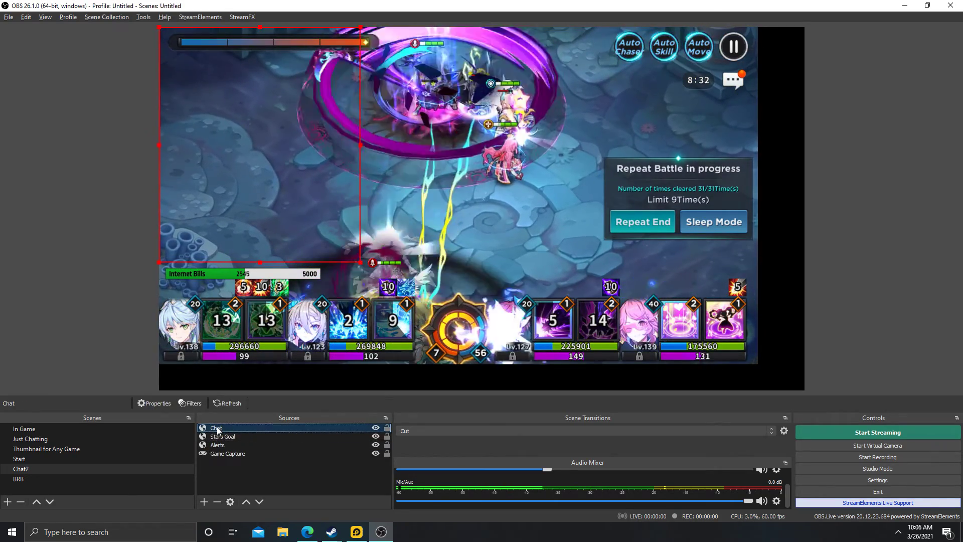
mouse_move(308, 122)
mouse_down()
mouse_move(307, 148)
mouse_move(308, 121)
mouse_up()
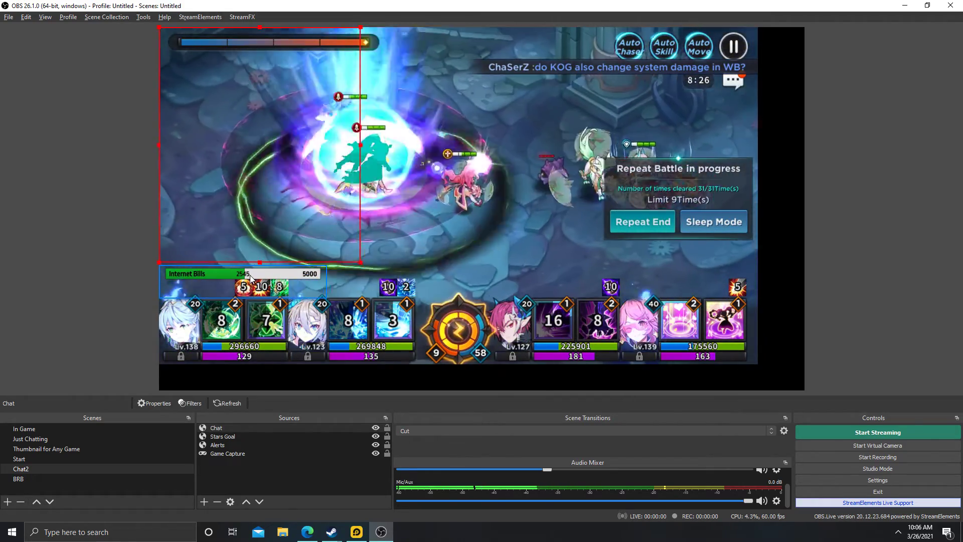
Widen the Stars Goal bar in the Chat2 scene to match the width of the Chat source above it.
click(250, 275)
drag(327, 282, 360, 283)
click(346, 219)
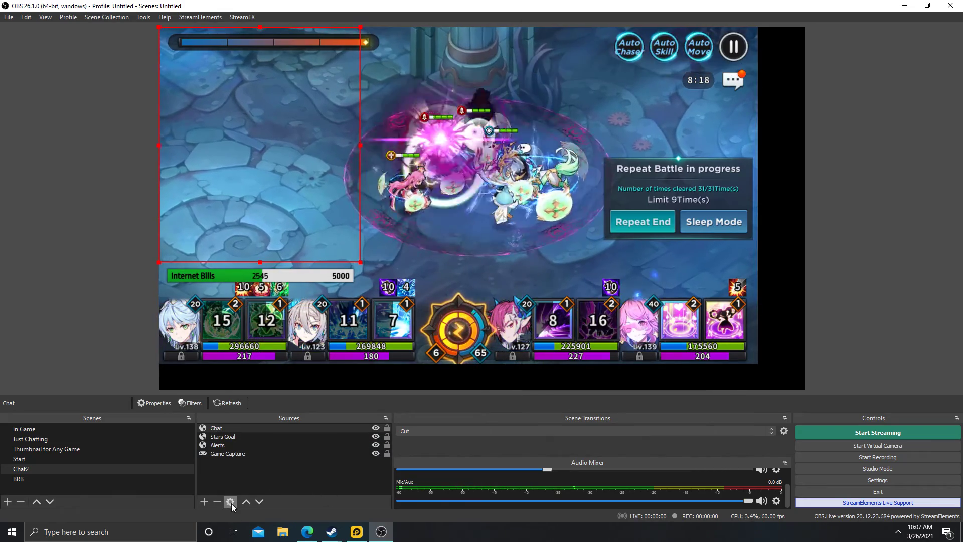
Review the URL, width and height in the Chat source's properties and close them without saving changes.
click(216, 428)
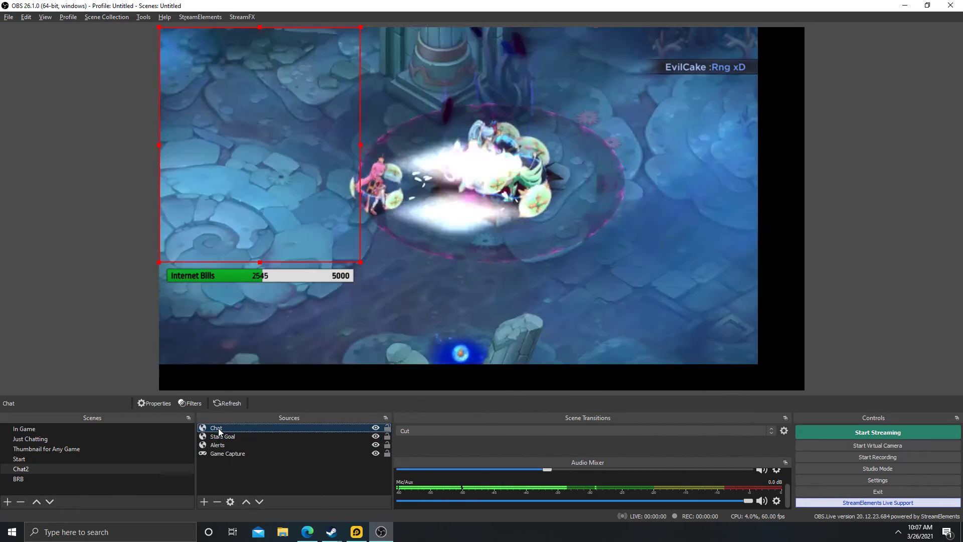
right_click(242, 430)
click(251, 423)
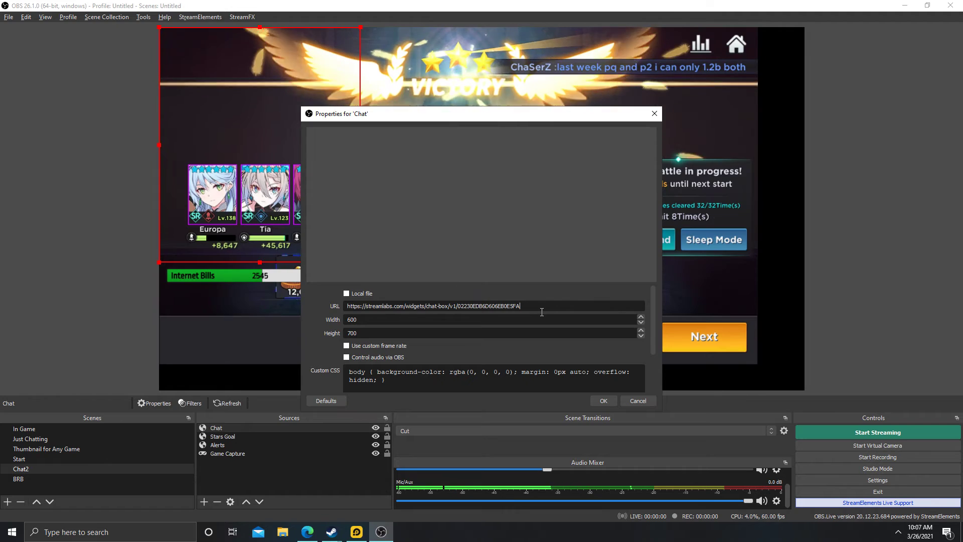
drag(541, 307, 303, 306)
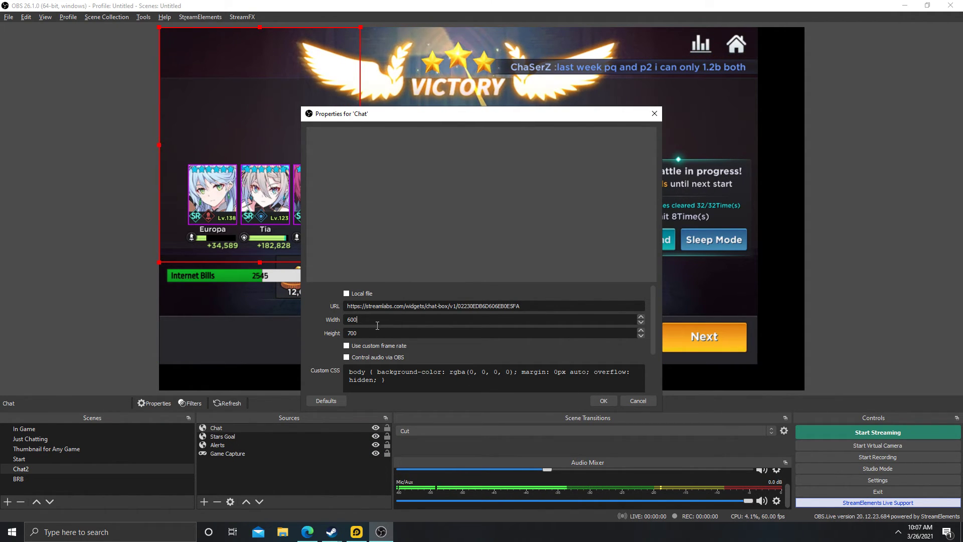
text(600)
key(Tab)
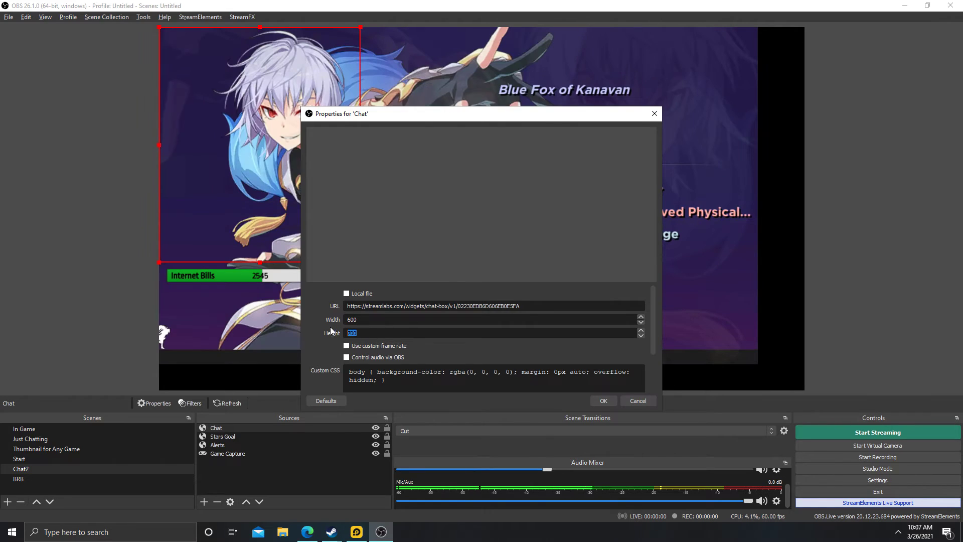
click(642, 404)
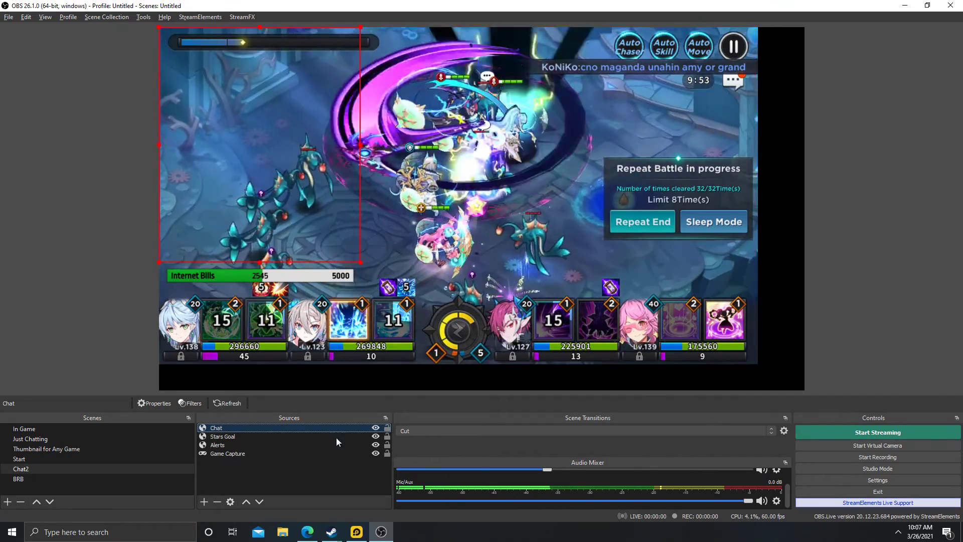
Switch to Streamlabs in the browser and review the Chat Box theme, badge, colour, font size, message hiding and blocked-word settings.
key(alt+Tab)
scroll(463, 382, down, 3)
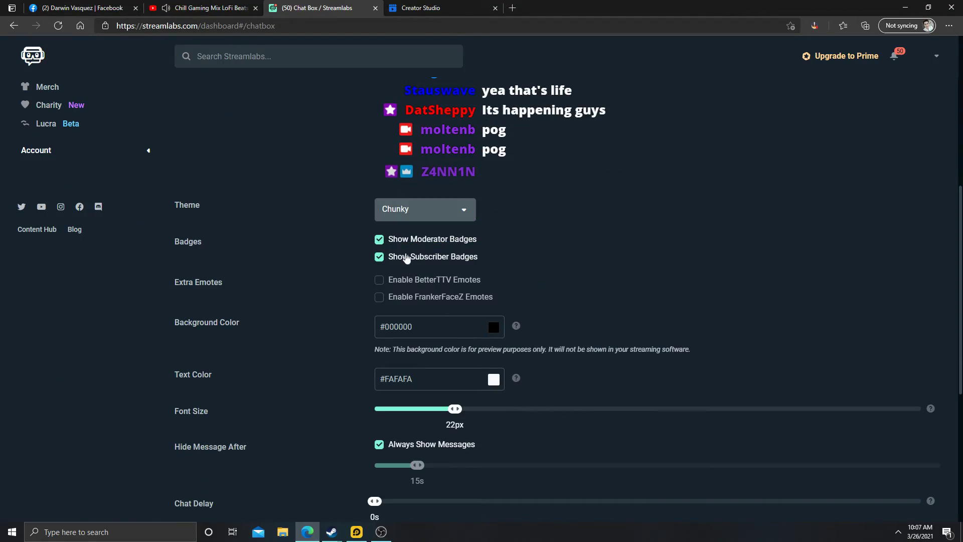
scroll(430, 318, down, 2)
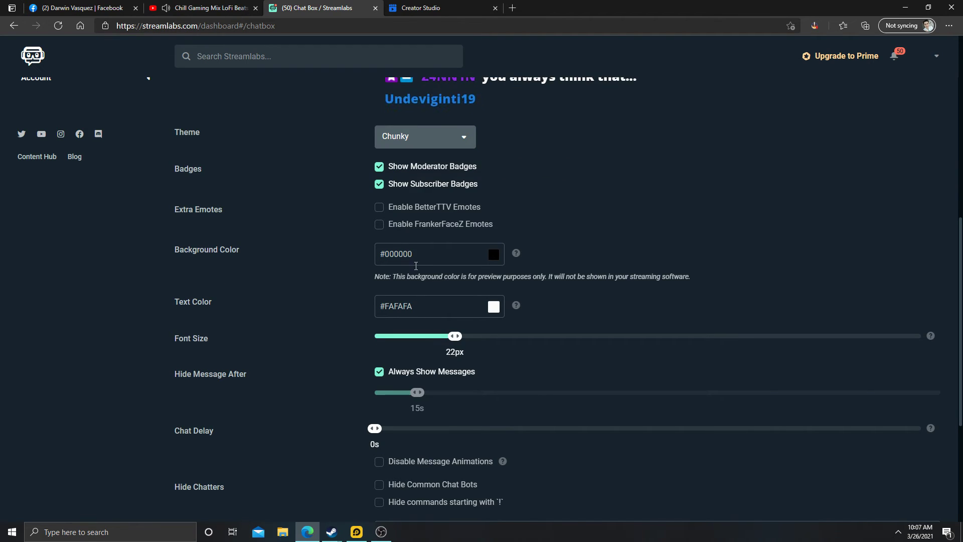
scroll(416, 266, down, 4)
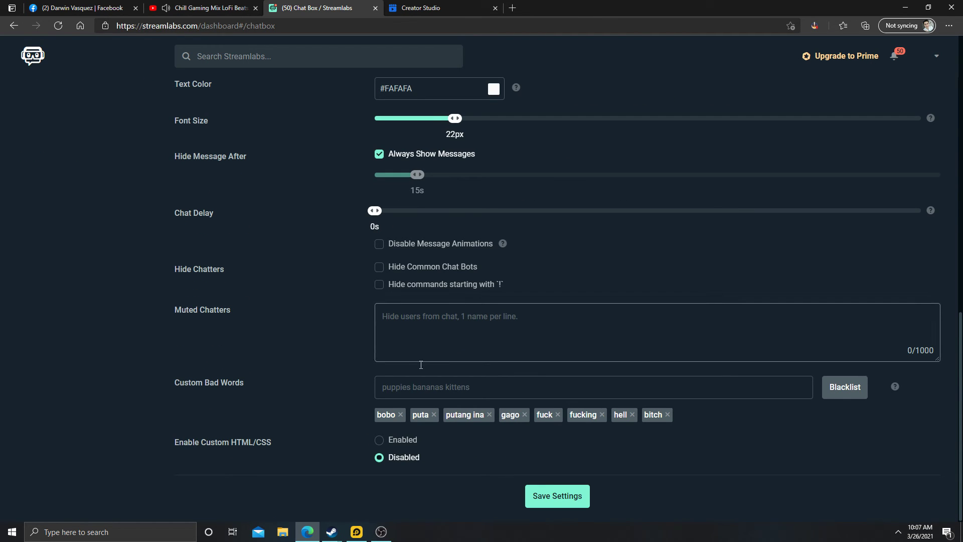
scroll(421, 365, up, 3)
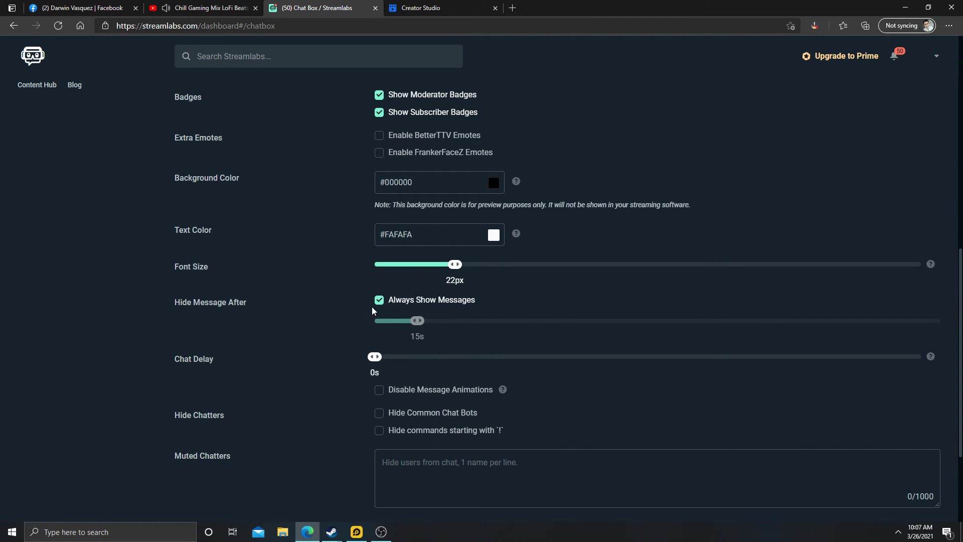
scroll(615, 378, up, 4)
scroll(597, 378, up, 4)
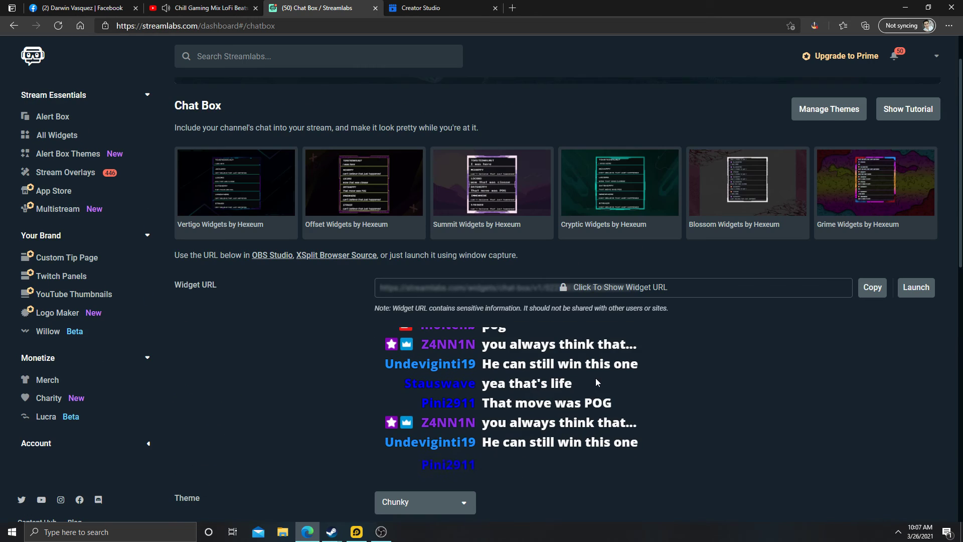
scroll(593, 379, down, 4)
scroll(593, 382, down, 6)
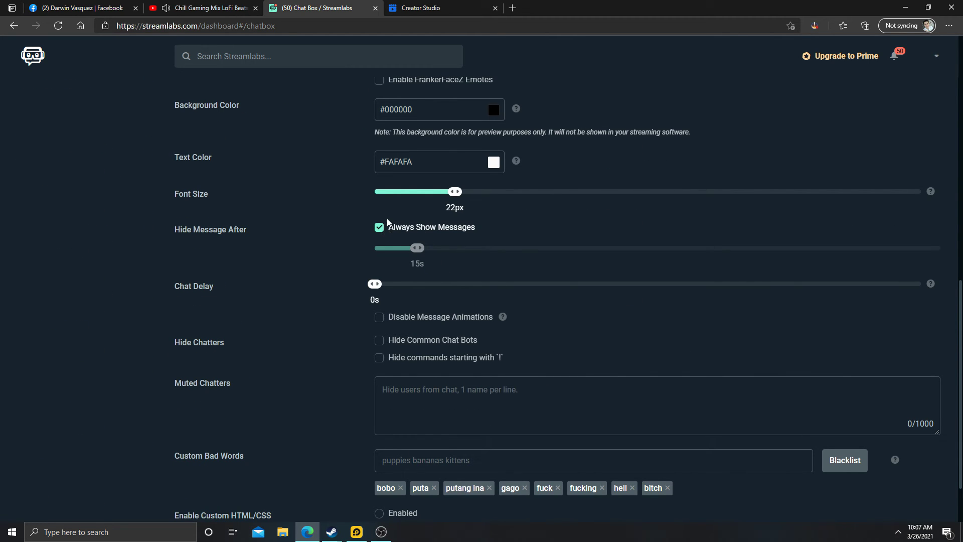
scroll(385, 233, up, 3)
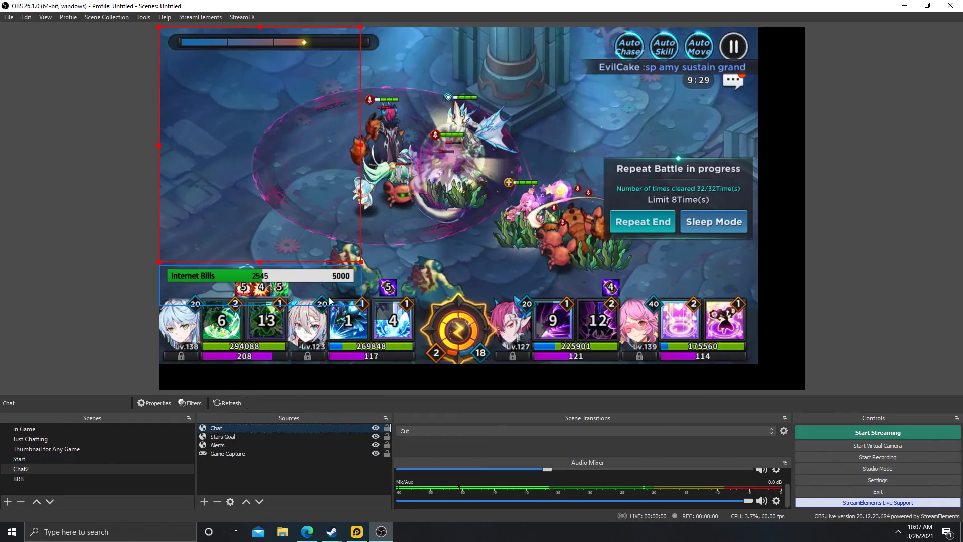
Back in OBS, narrow the Stars Goal bar slightly to line up with the Chat source's edge and clear the selection.
click(342, 288)
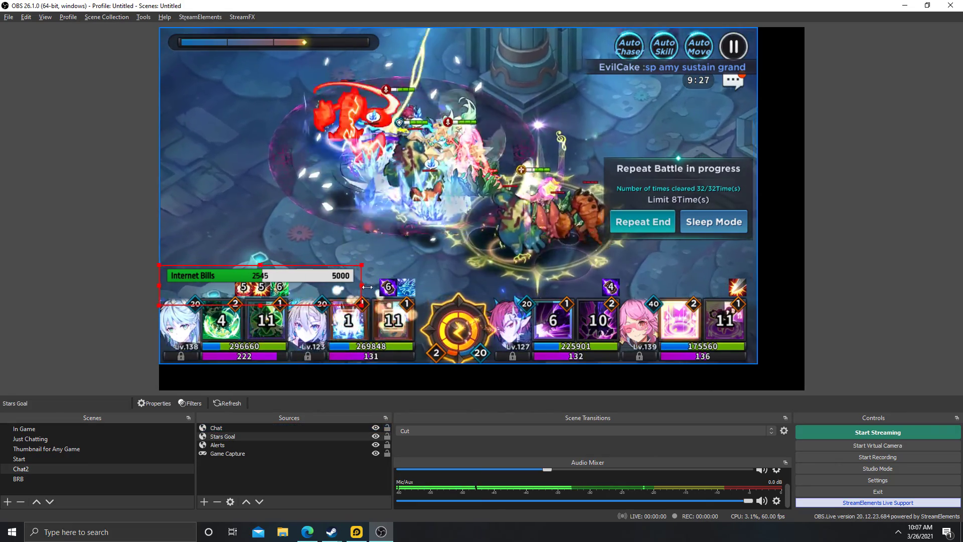
click(329, 257)
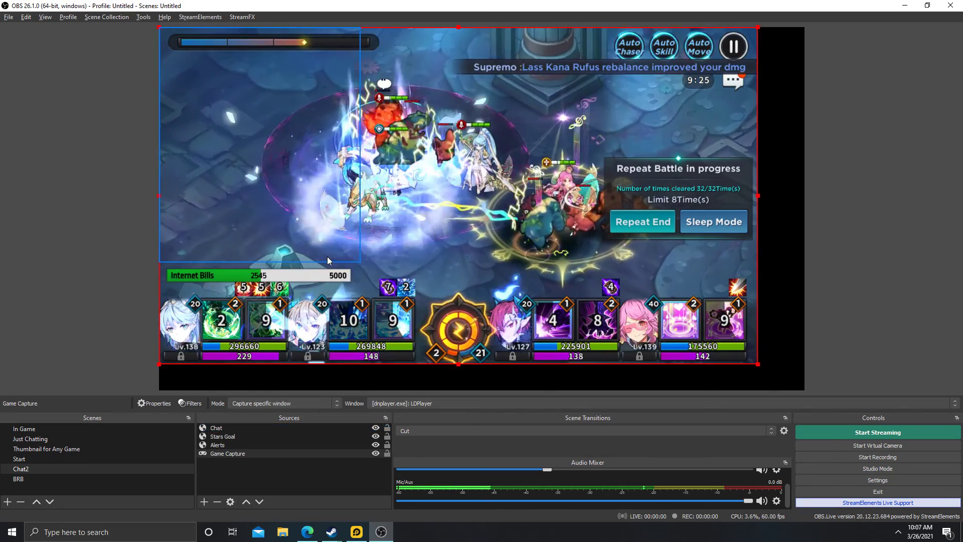
key(alt+Tab)
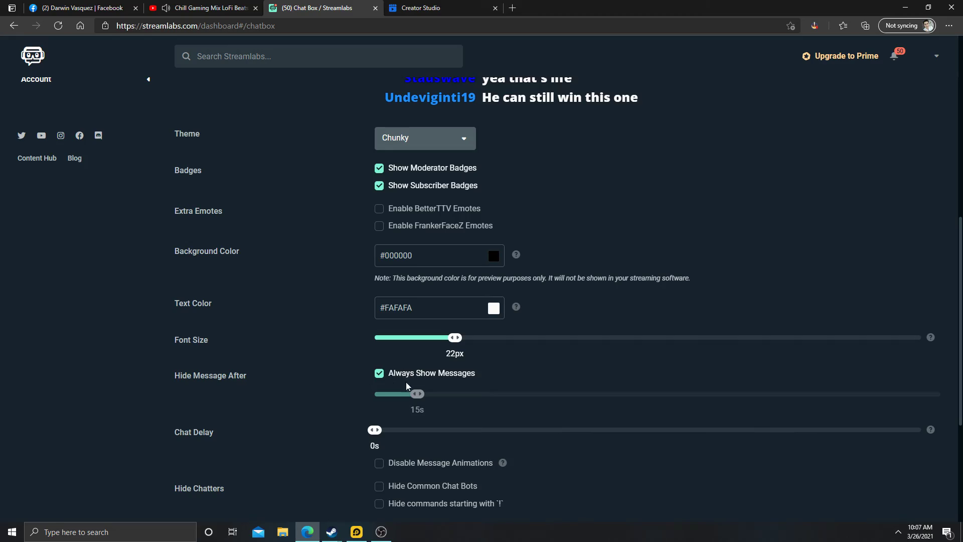
key(alt+Tab)
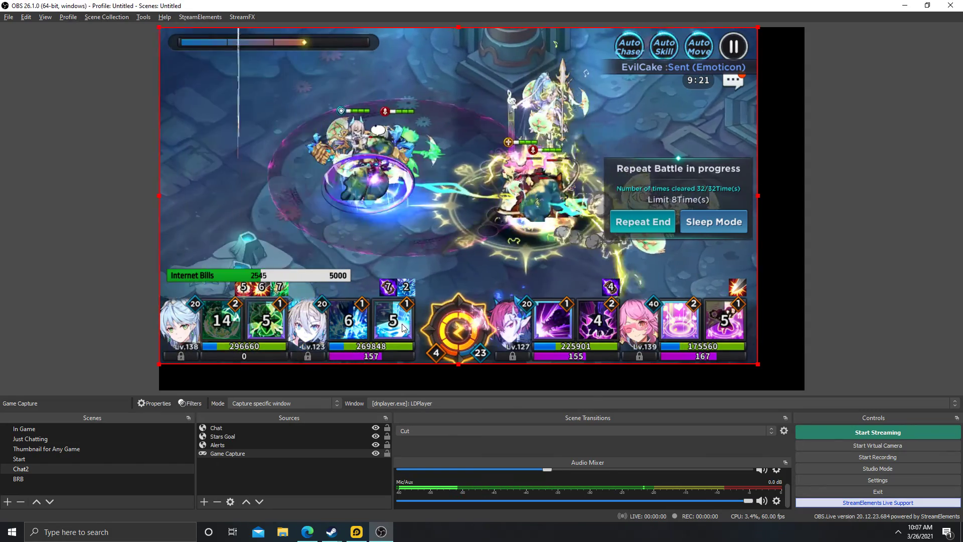
click(520, 67)
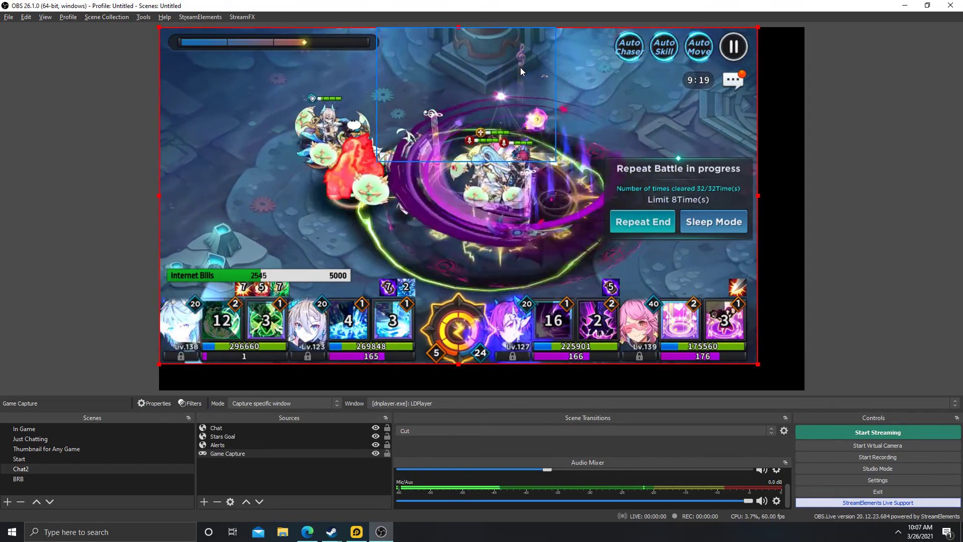
click(837, 203)
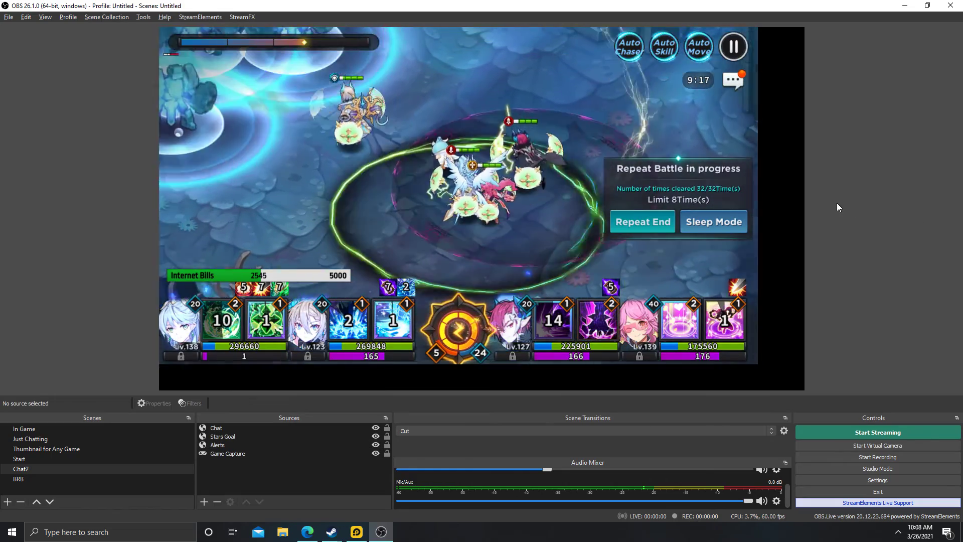
click(204, 502)
click(242, 450)
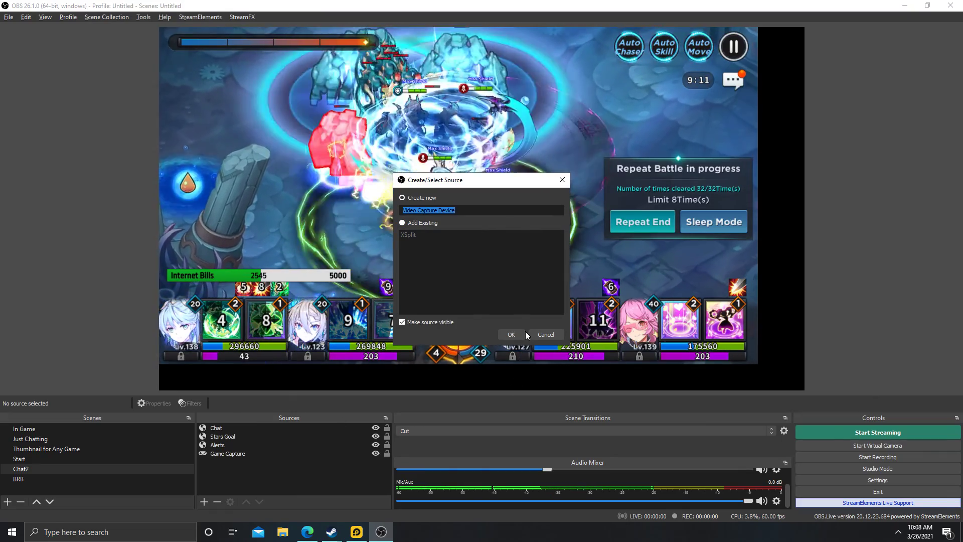
click(545, 334)
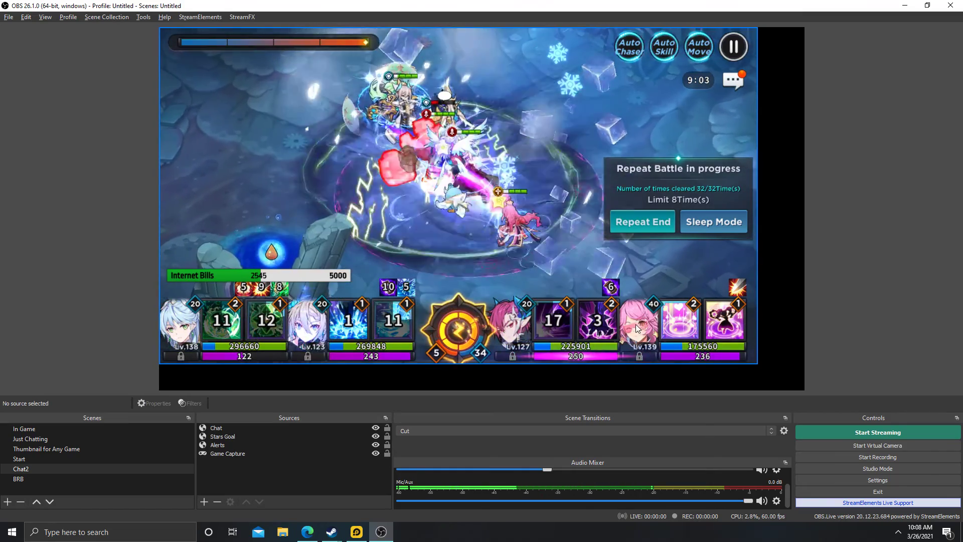
Look through the BRB, Chat2 and Start scenes to compare their layouts.
click(50, 477)
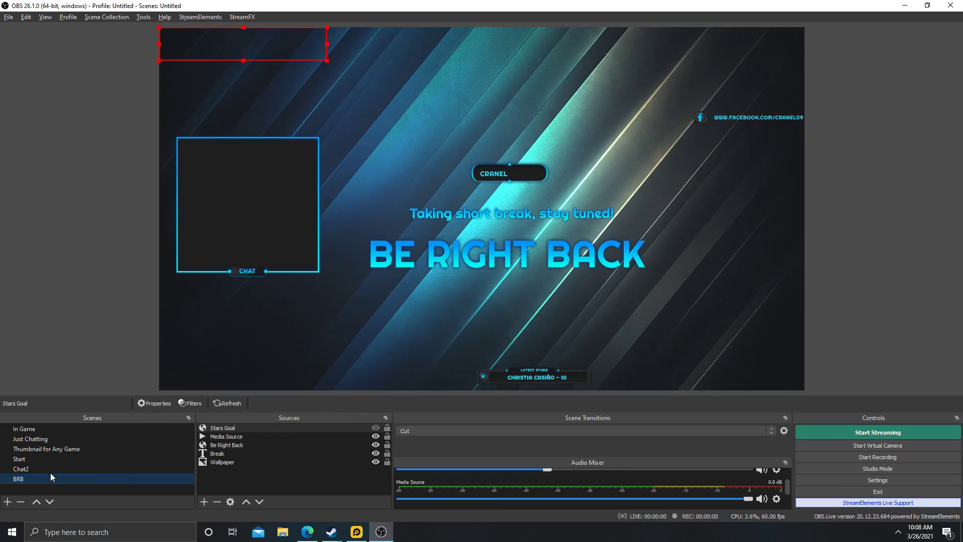
click(51, 468)
click(53, 461)
click(56, 467)
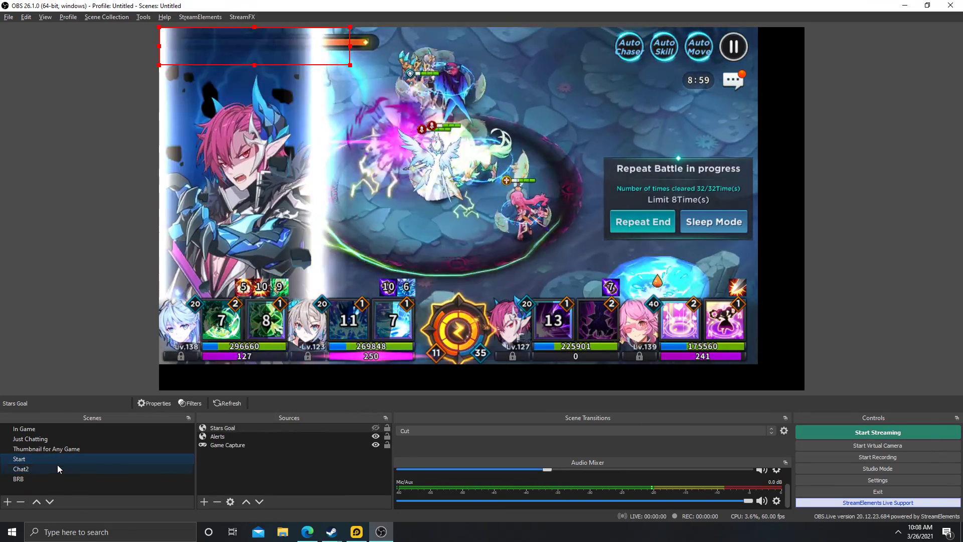